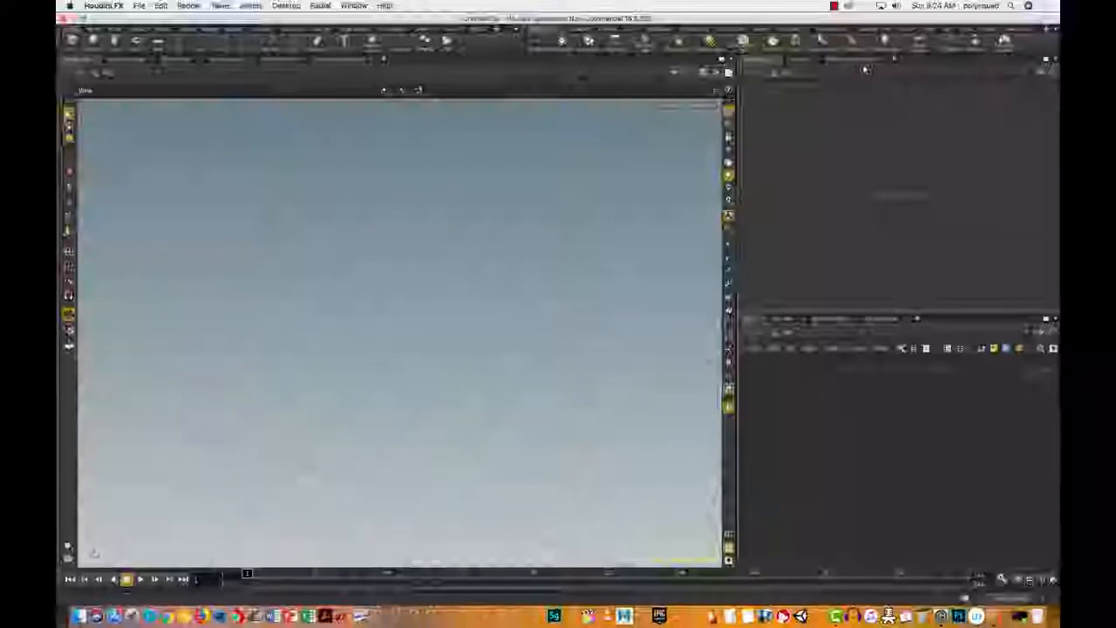
Close the upper side pane so the network editor takes up its full height.
{"action": "left_click", "coordinate": [776, 69]}
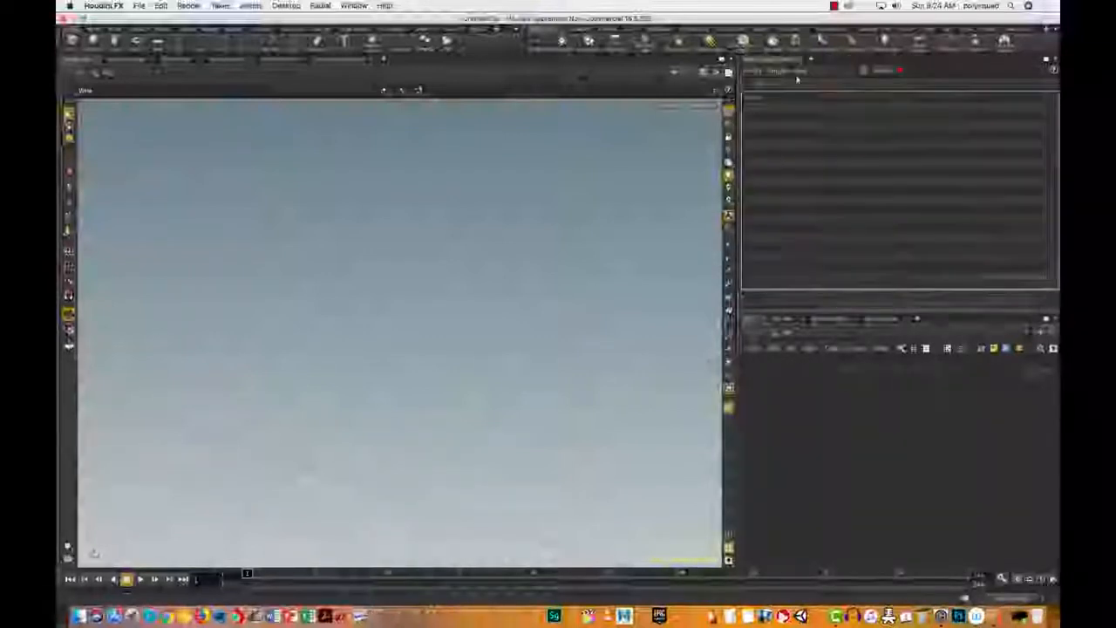
{"action": "left_click", "coordinate": [800, 60]}
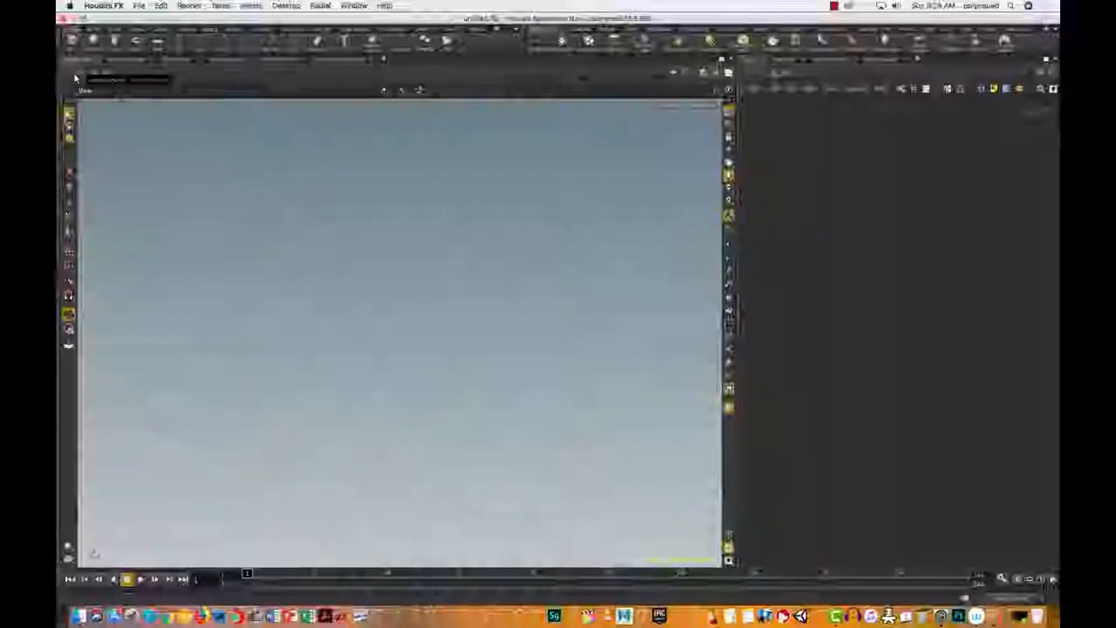
Create a polygon mesh sphere with a 0.5 radius at the scene origin and select its node.
{"action": "left_click", "coordinate": [93, 41], "text": "ctrl"}
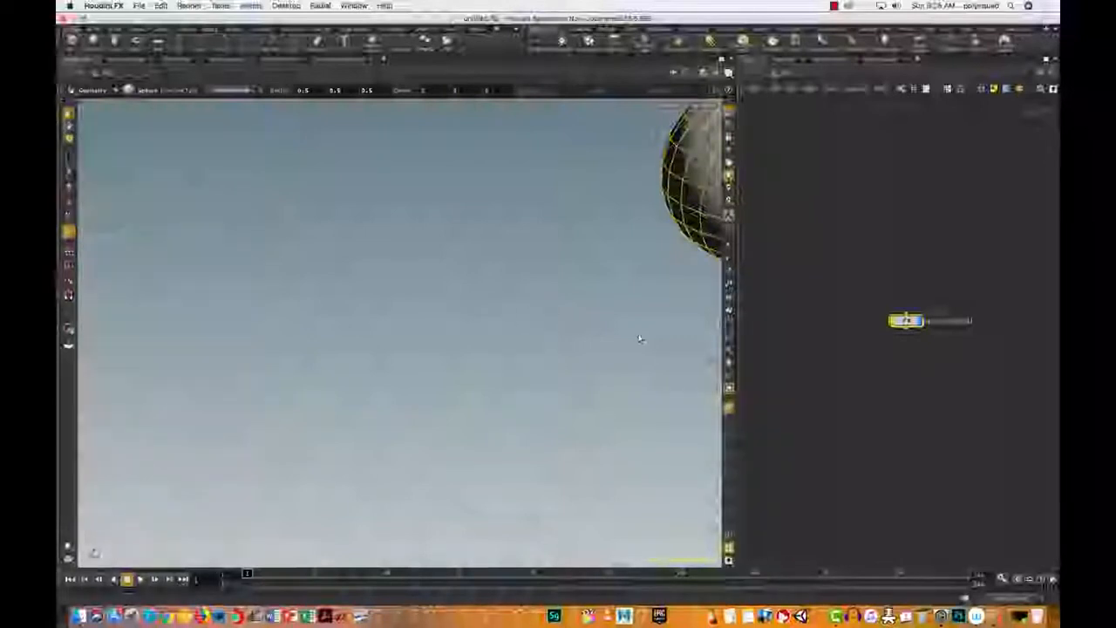
{"action": "right_click_drag", "start_coordinate": [570, 308], "coordinate": [483, 319], "text": "alt"}
{"action": "middle_click_drag", "start_coordinate": [573, 346], "coordinate": [418, 351], "text": "alt"}
{"action": "middle_click_drag", "start_coordinate": [515, 330], "coordinate": [299, 341], "text": "alt"}
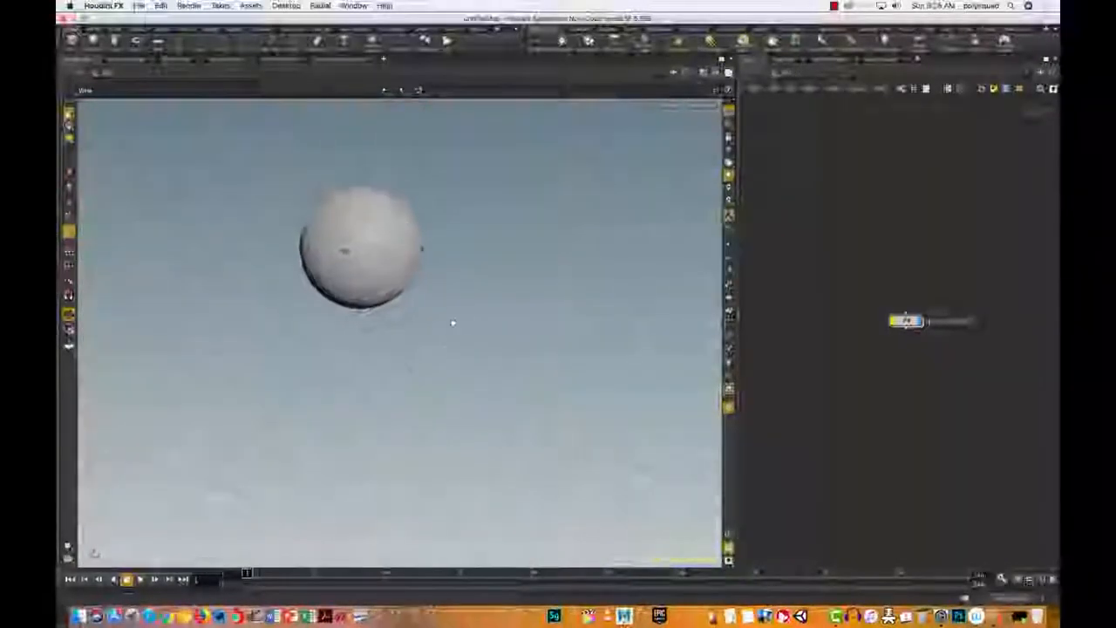
{"action": "mouse_move", "coordinate": [864, 282]}
{"action": "left_mouse_down"}
{"action": "mouse_move", "coordinate": [930, 346]}
{"action": "mouse_move", "coordinate": [879, 260]}
{"action": "mouse_move", "coordinate": [862, 264]}
{"action": "left_mouse_up"}
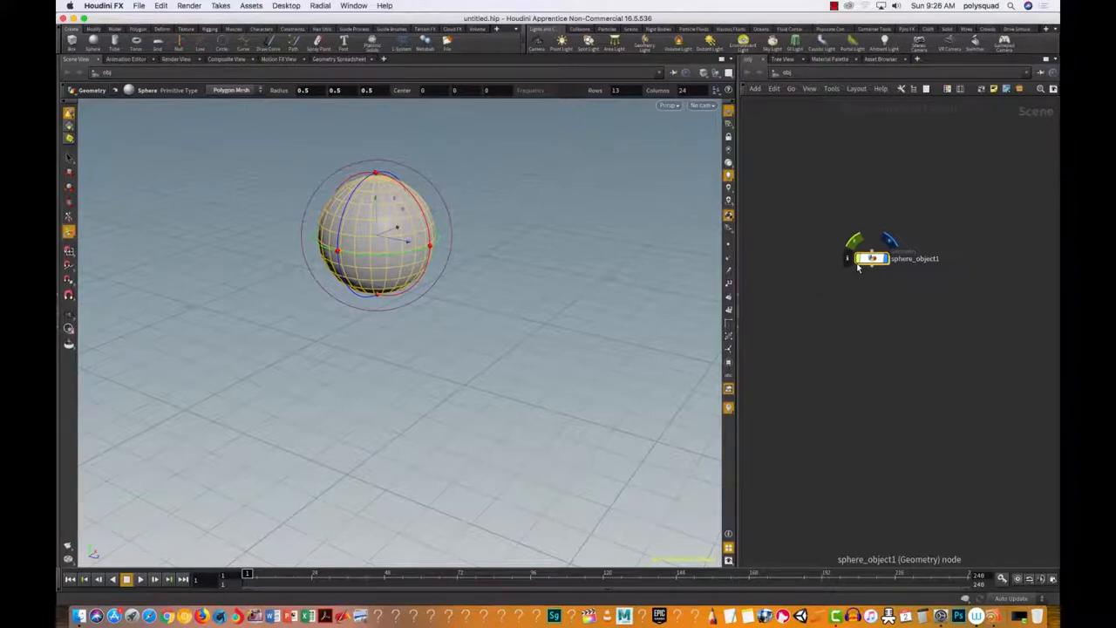
Check the Accessibility zoom shortcuts in System Preferences, closing that window once viewed.
{"action": "left_click", "coordinate": [943, 617]}
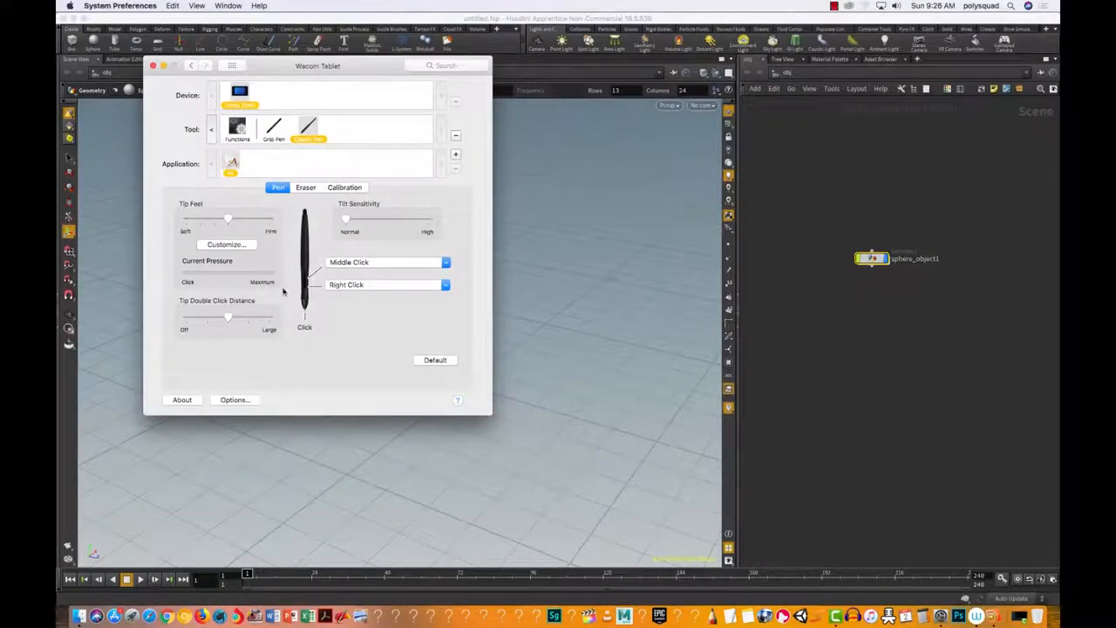
{"action": "left_click", "coordinate": [232, 65]}
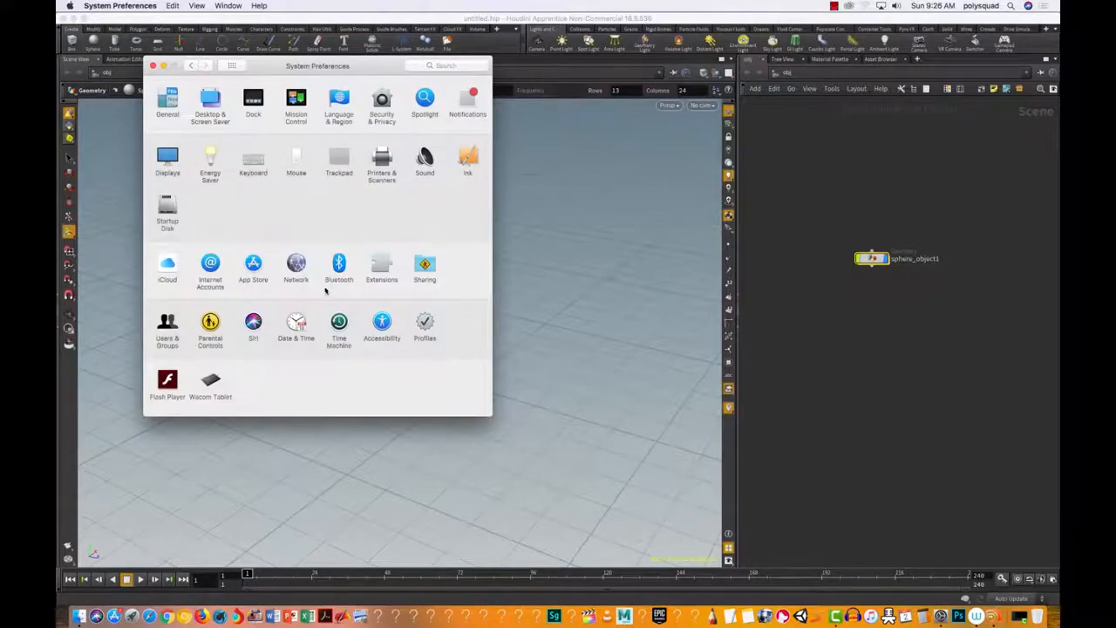
{"action": "left_click", "coordinate": [380, 326]}
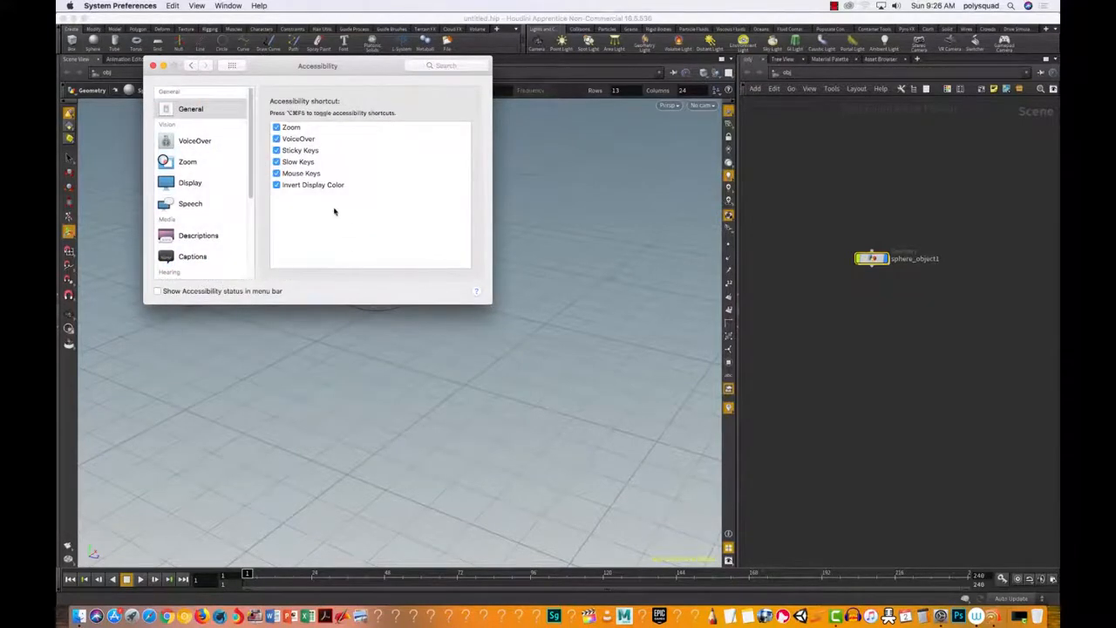
{"action": "left_click", "coordinate": [219, 167]}
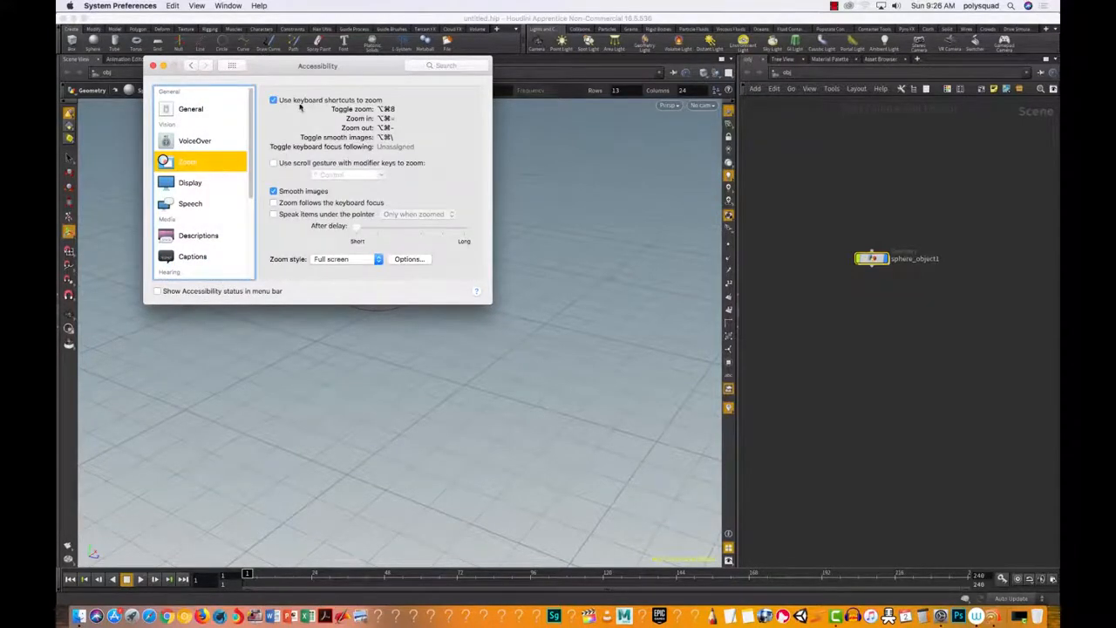
{"action": "left_click", "coordinate": [152, 65]}
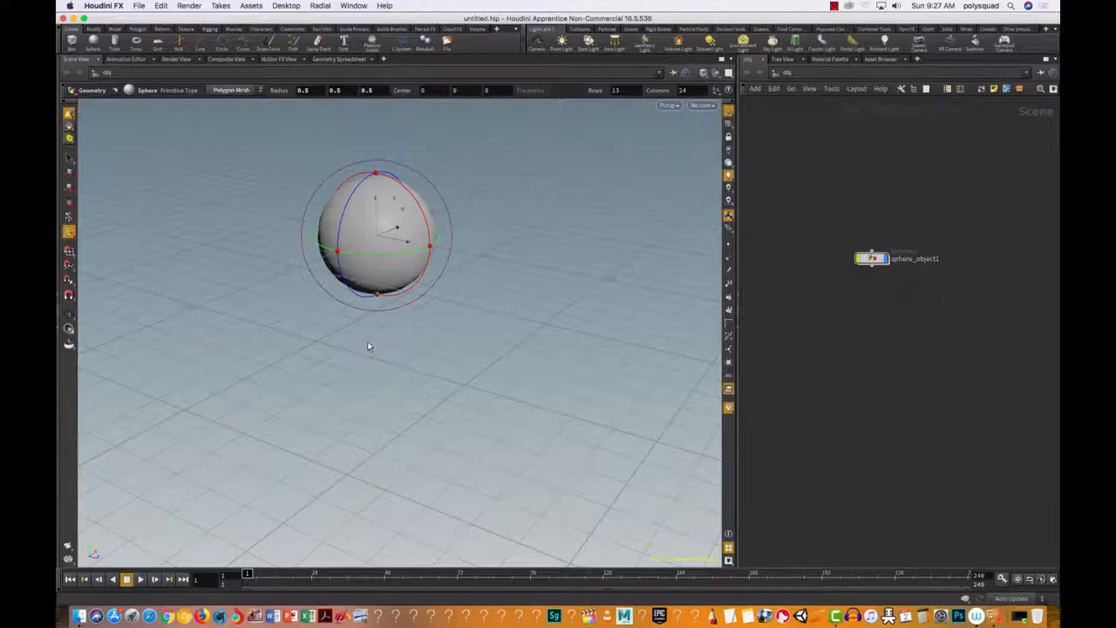
Add a Ground Plane collision object to the scene and widen the network editor pane.
{"action": "left_click_drag", "start_coordinate": [832, 194], "coordinate": [922, 380]}
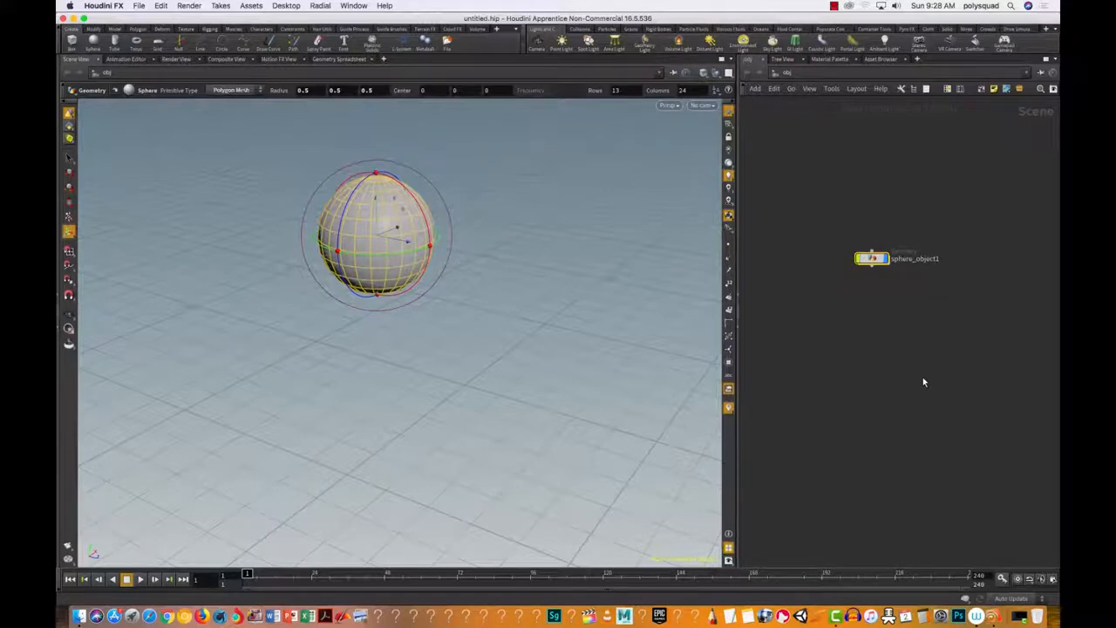
{"action": "left_click_drag", "start_coordinate": [823, 174], "coordinate": [920, 307]}
{"action": "left_click_drag", "start_coordinate": [813, 188], "coordinate": [928, 354]}
{"action": "left_click", "coordinate": [580, 30]}
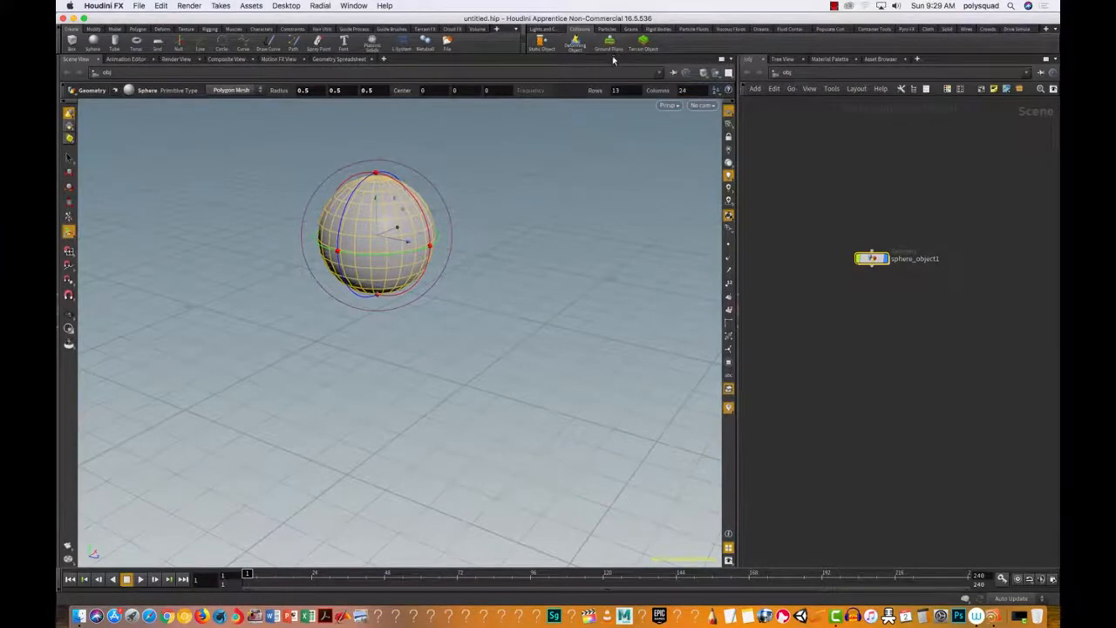
{"action": "left_click", "coordinate": [609, 48]}
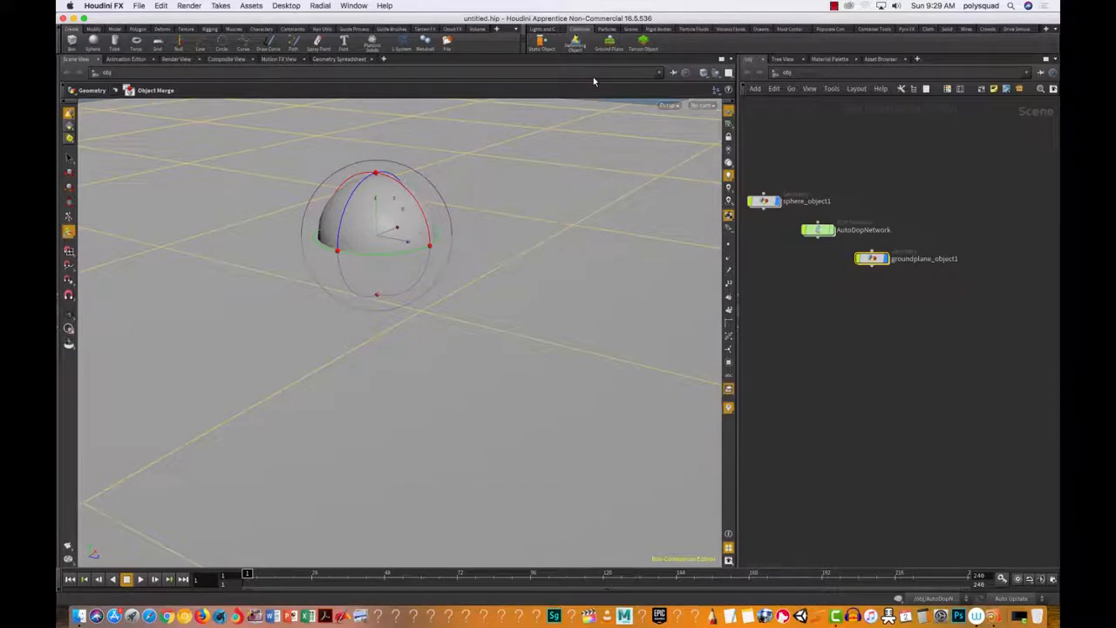
{"action": "left_click_drag", "start_coordinate": [738, 453], "coordinate": [617, 445]}
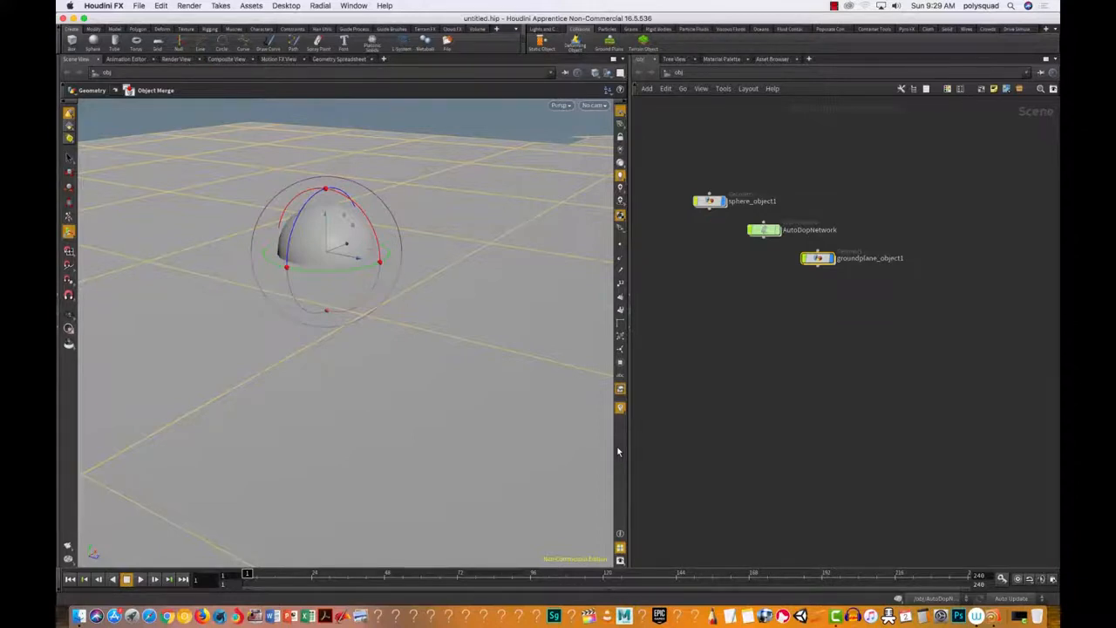
{"action": "key", "text": "Escape"}
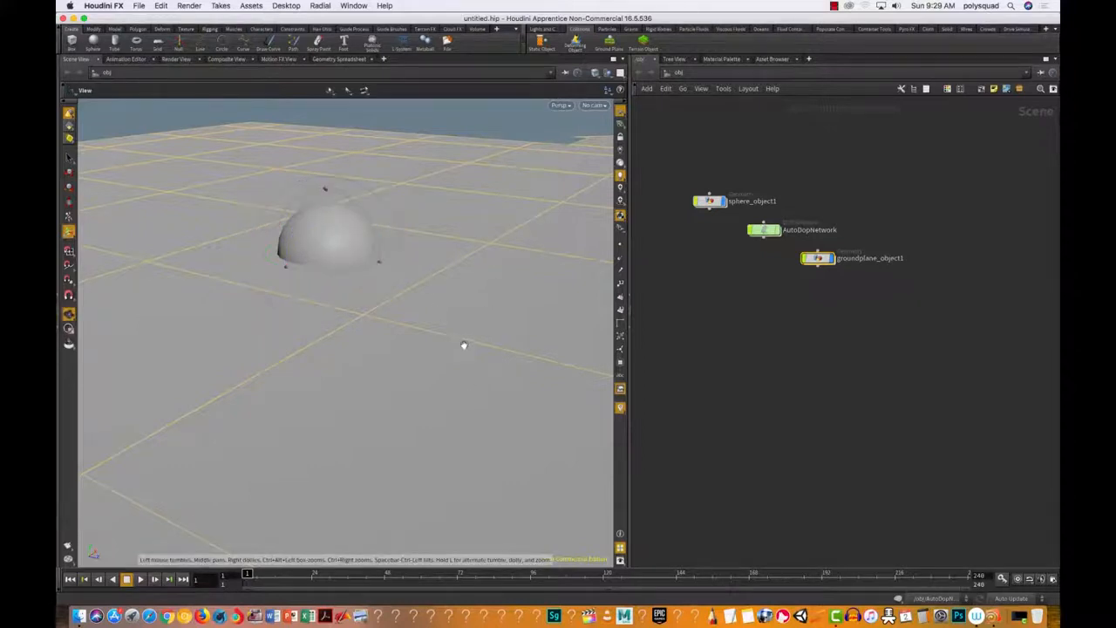
{"action": "left_click_drag", "start_coordinate": [462, 320], "coordinate": [442, 316]}
{"action": "left_click_drag", "start_coordinate": [510, 328], "coordinate": [409, 344]}
{"action": "left_click_drag", "start_coordinate": [480, 348], "coordinate": [457, 359]}
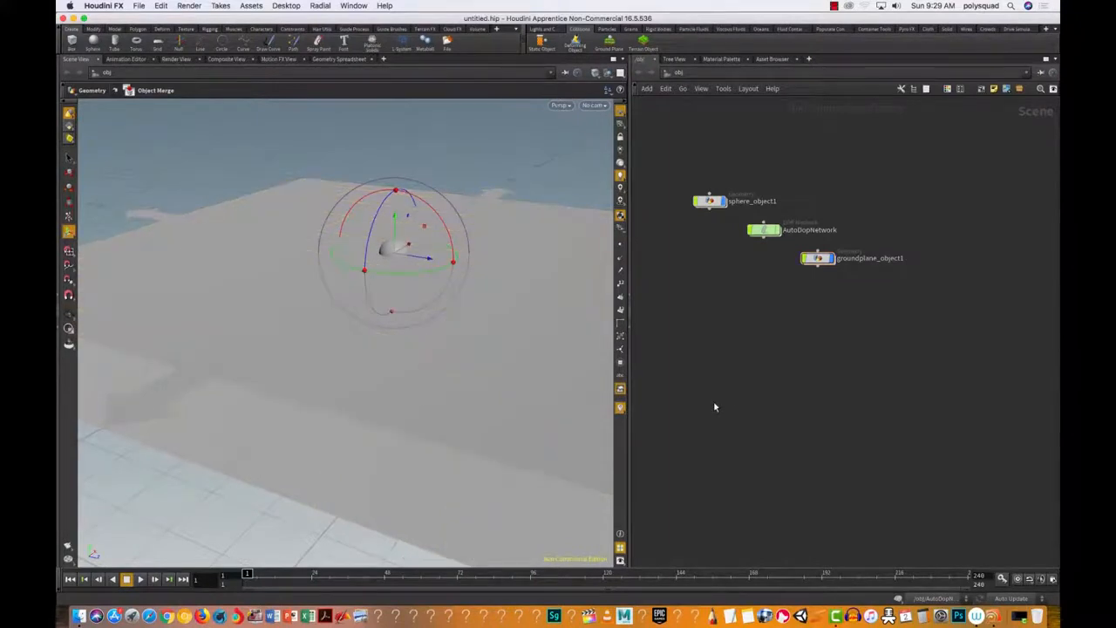
{"action": "left_click_drag", "start_coordinate": [690, 136], "coordinate": [737, 225]}
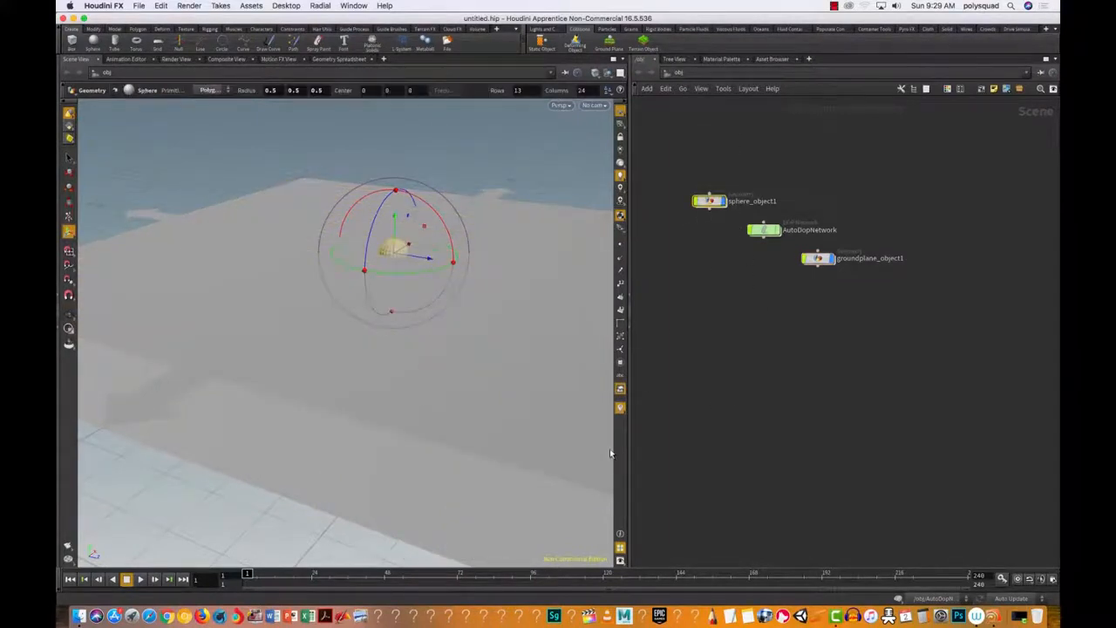
{"action": "left_click_drag", "start_coordinate": [688, 170], "coordinate": [741, 247]}
{"action": "left_click_drag", "start_coordinate": [682, 150], "coordinate": [714, 267]}
{"action": "left_click", "coordinate": [396, 222]}
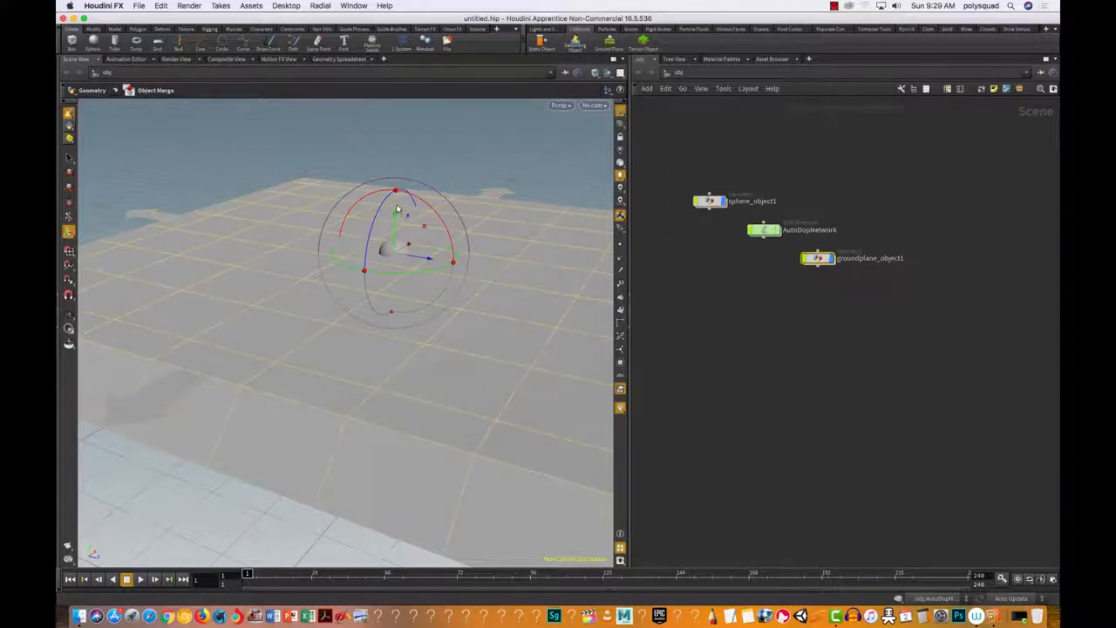
{"action": "left_click_drag", "start_coordinate": [401, 220], "coordinate": [398, 210]}
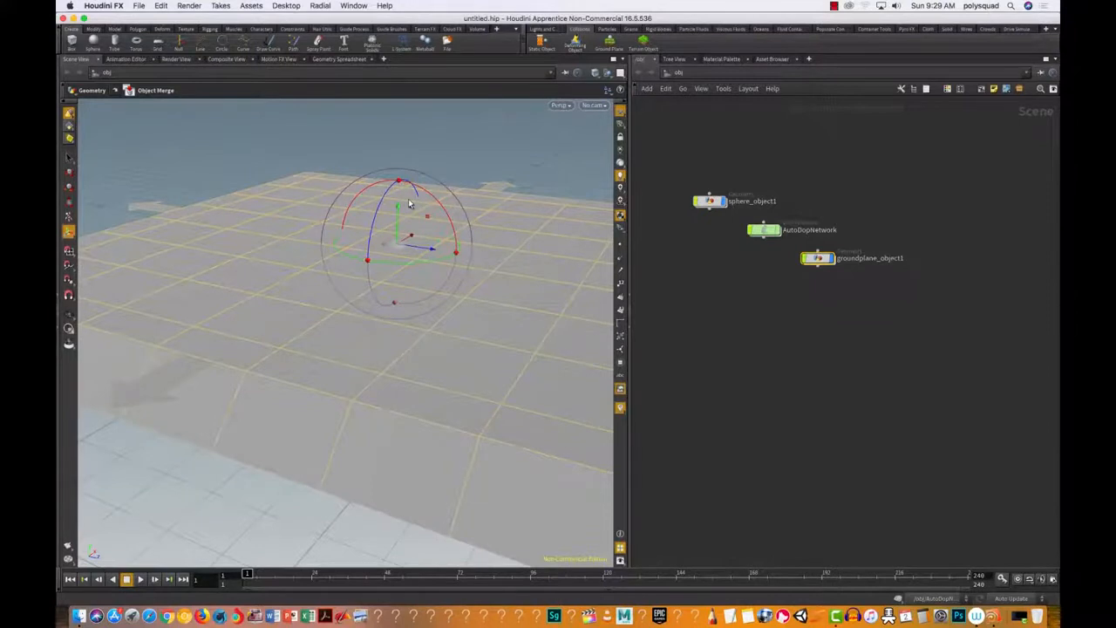
{"action": "key", "text": "super+z"}
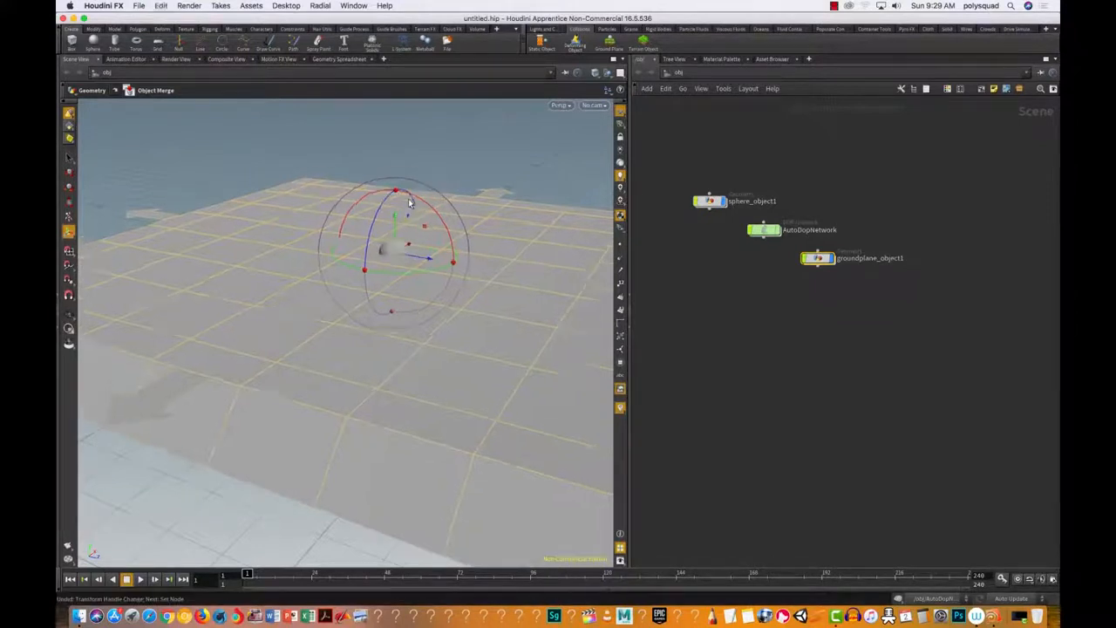
Select the sphere object and raise it vertically until it floats well above the ground plane.
{"action": "left_click_drag", "start_coordinate": [677, 164], "coordinate": [695, 205]}
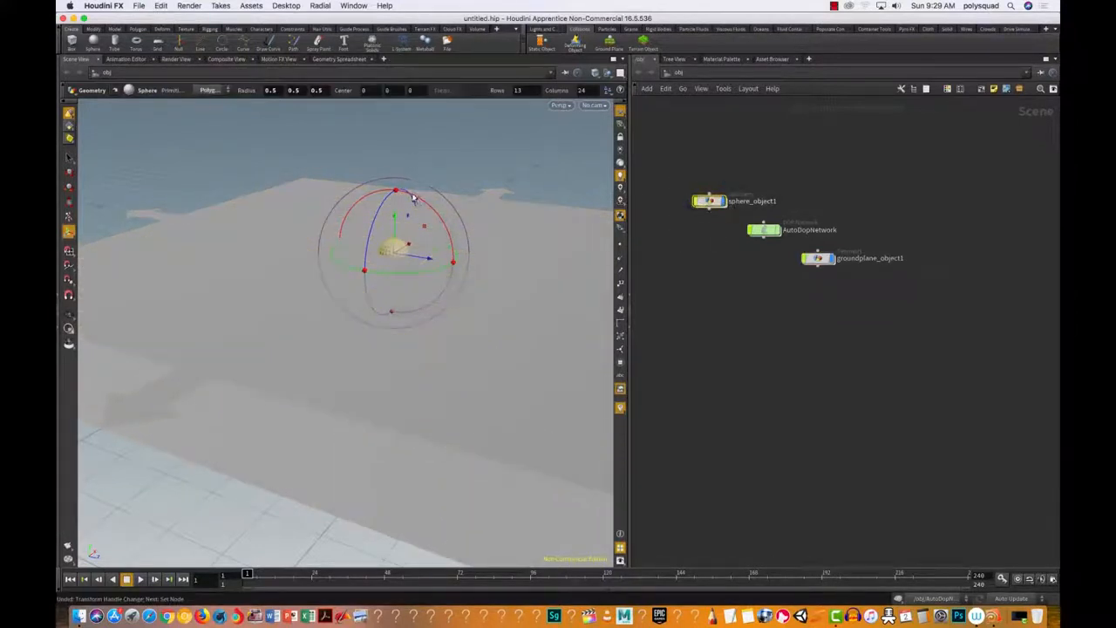
{"action": "left_click_drag", "start_coordinate": [394, 218], "coordinate": [407, 98]}
{"action": "key", "text": "r"}
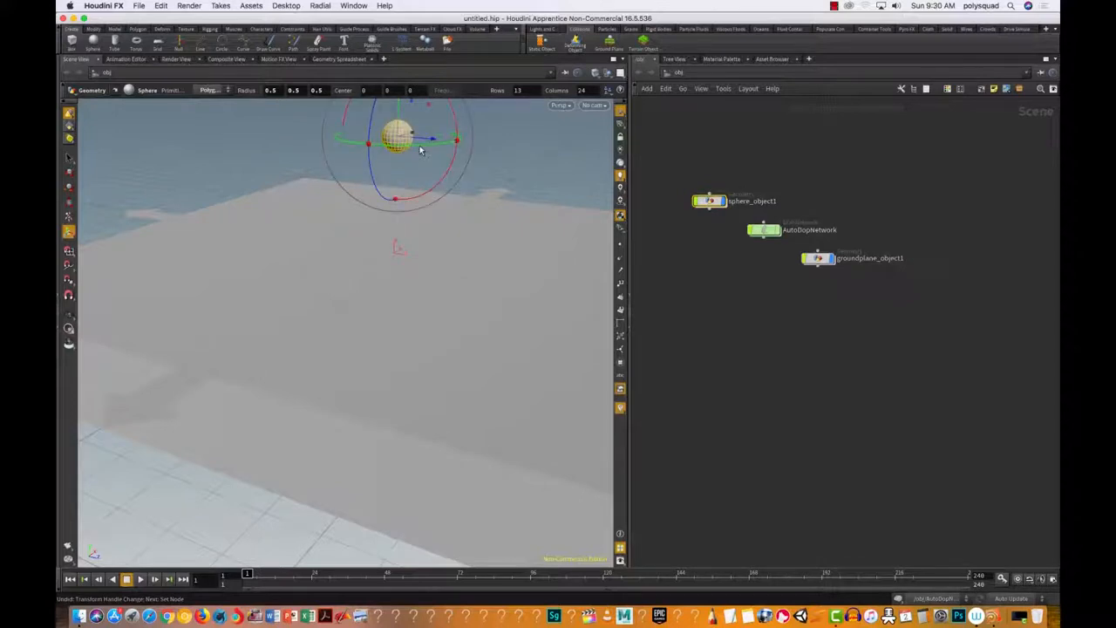
{"action": "key", "text": "Escape"}
{"action": "left_click_drag", "start_coordinate": [428, 352], "coordinate": [428, 275]}
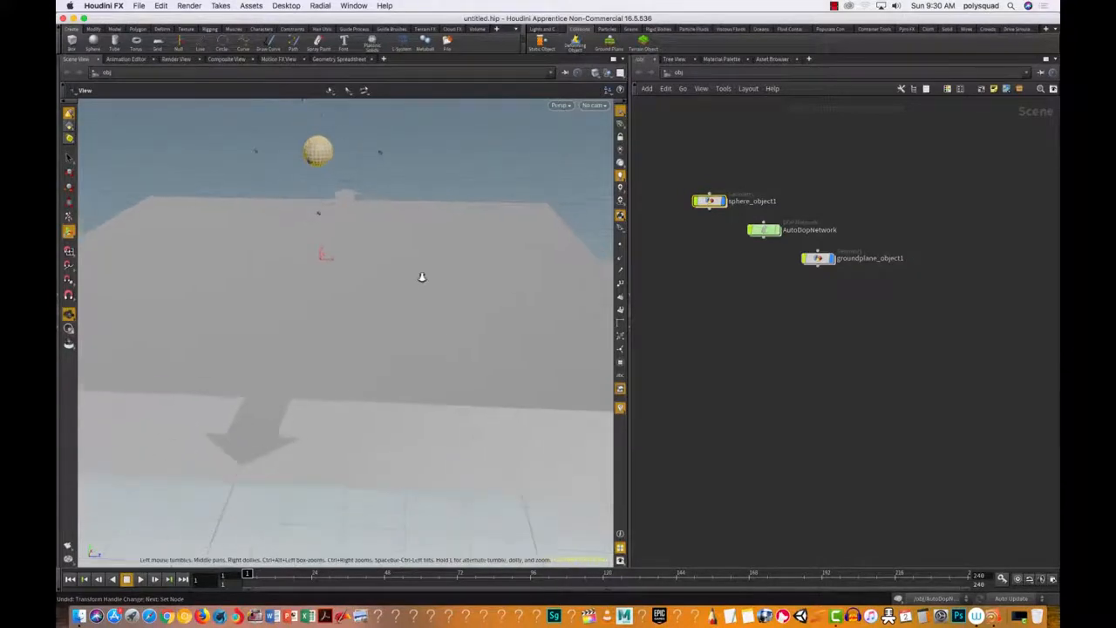
{"action": "right_click_drag", "start_coordinate": [429, 274], "coordinate": [299, 356]}
{"action": "scroll", "coordinate": [436, 319], "scroll_direction": "up", "scroll_amount": 3}
{"action": "left_click_drag", "start_coordinate": [436, 319], "coordinate": [374, 346]}
{"action": "left_click_drag", "start_coordinate": [463, 300], "coordinate": [462, 363]}
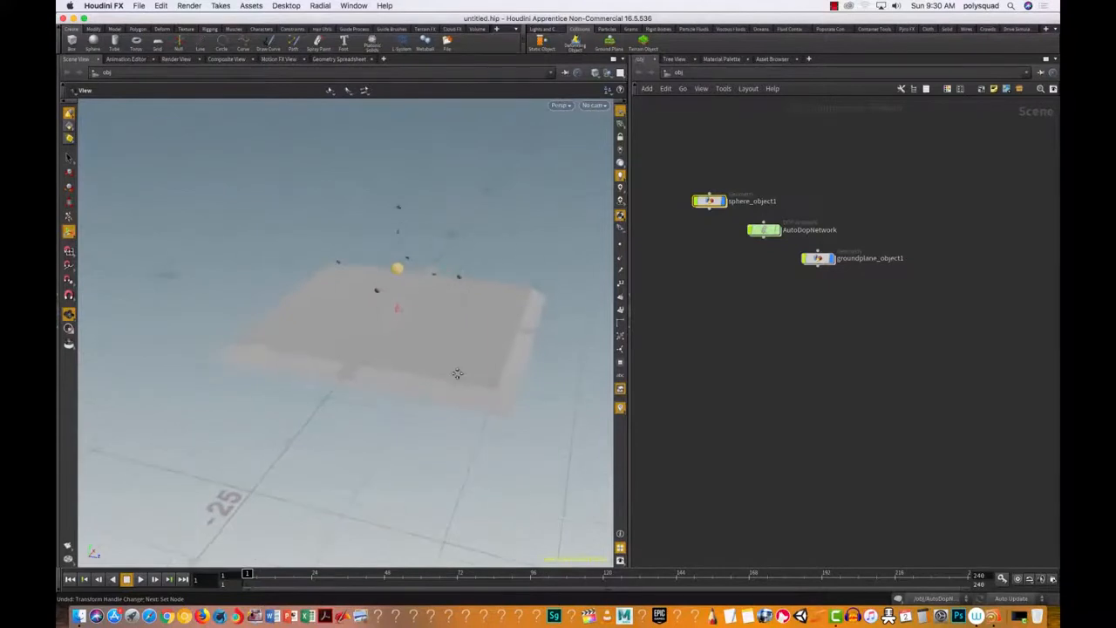
{"action": "middle_click_drag", "start_coordinate": [462, 363], "coordinate": [438, 400]}
{"action": "right_click_drag", "start_coordinate": [411, 346], "coordinate": [543, 272]}
{"action": "left_click_drag", "start_coordinate": [519, 283], "coordinate": [495, 299]}
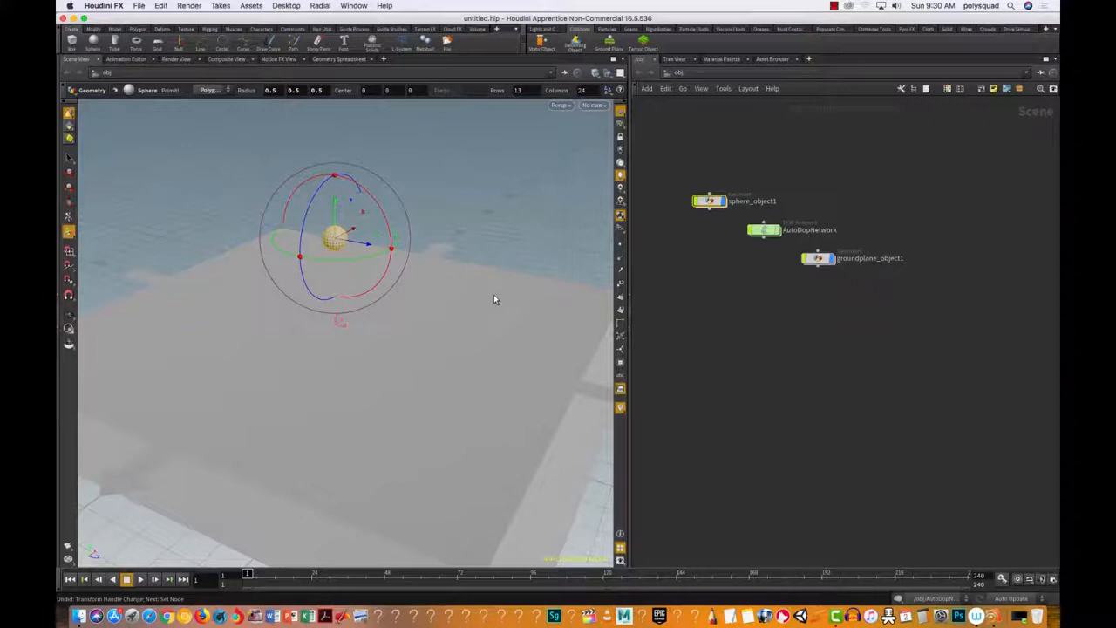
Turn the selected sphere into a rigid body with the RBD Hero Object tool.
{"action": "left_click_drag", "start_coordinate": [673, 157], "coordinate": [680, 252]}
{"action": "left_click", "coordinate": [658, 30]}
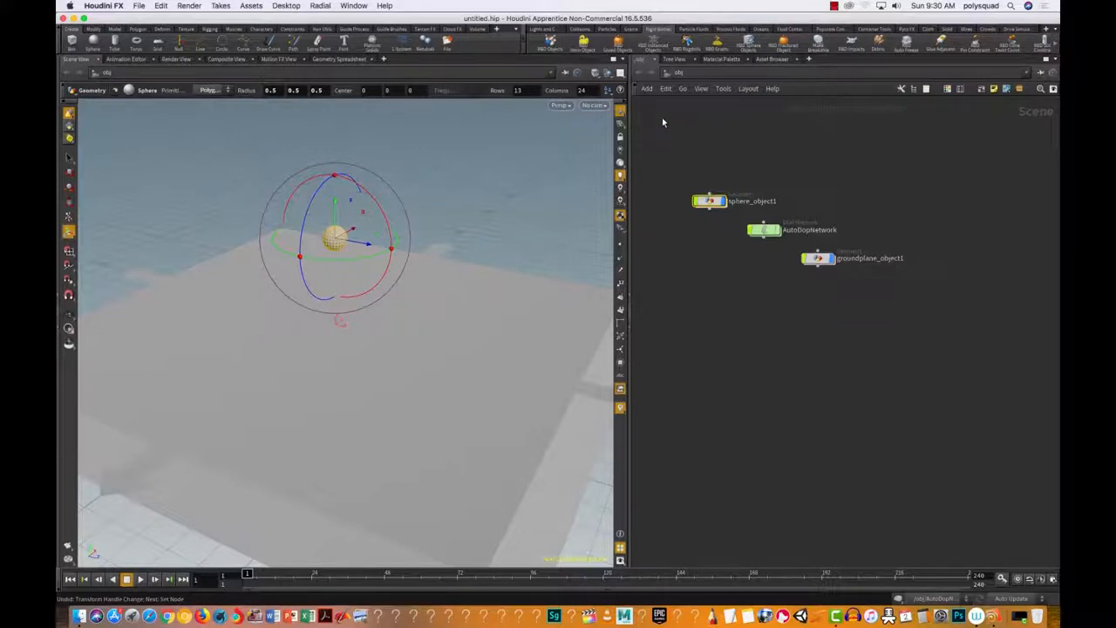
{"action": "left_click", "coordinate": [585, 43]}
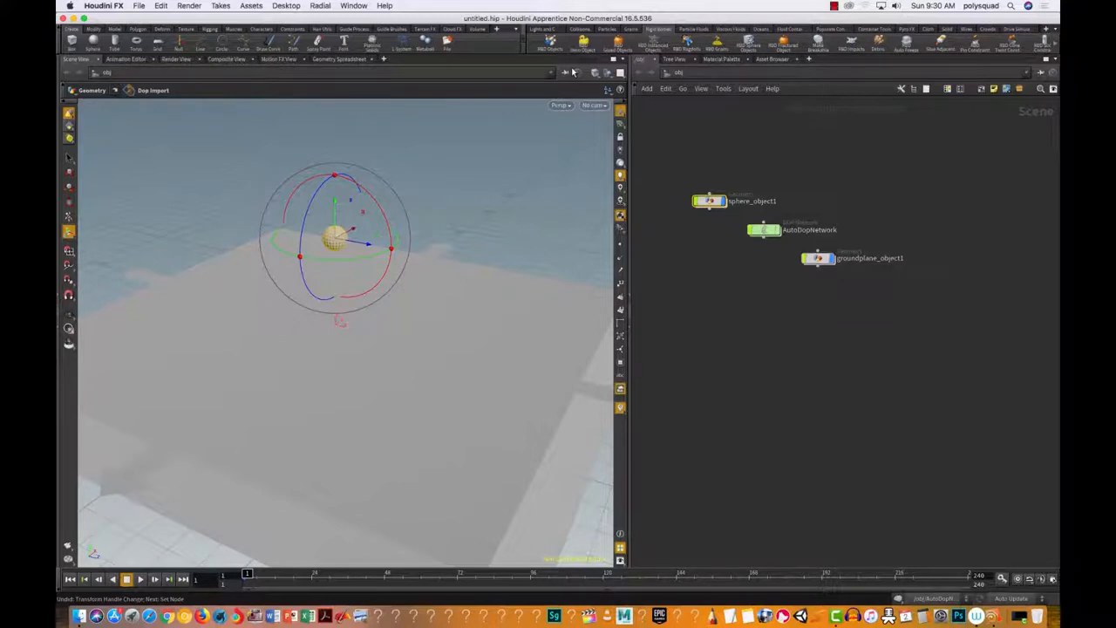
Inspect the dynamics nodes inside AutoDopNetwork and return to the object level.
{"action": "double_click", "coordinate": [764, 230]}
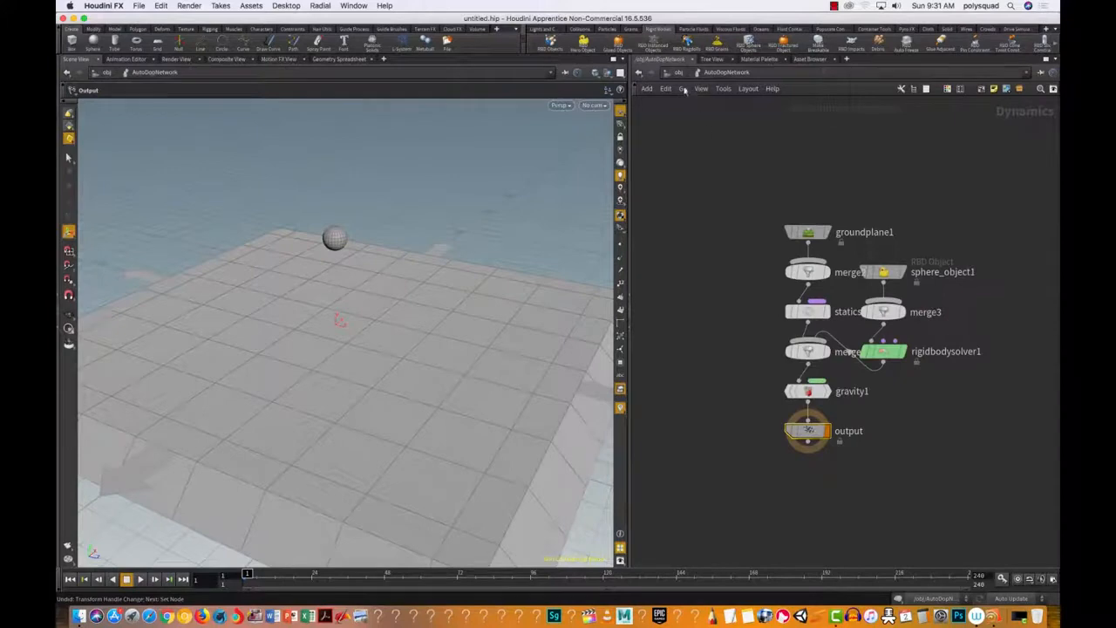
{"action": "left_click", "coordinate": [674, 75]}
Play the simulation of the sphere dropping onto the ground plane.
{"action": "left_click", "coordinate": [140, 578]}
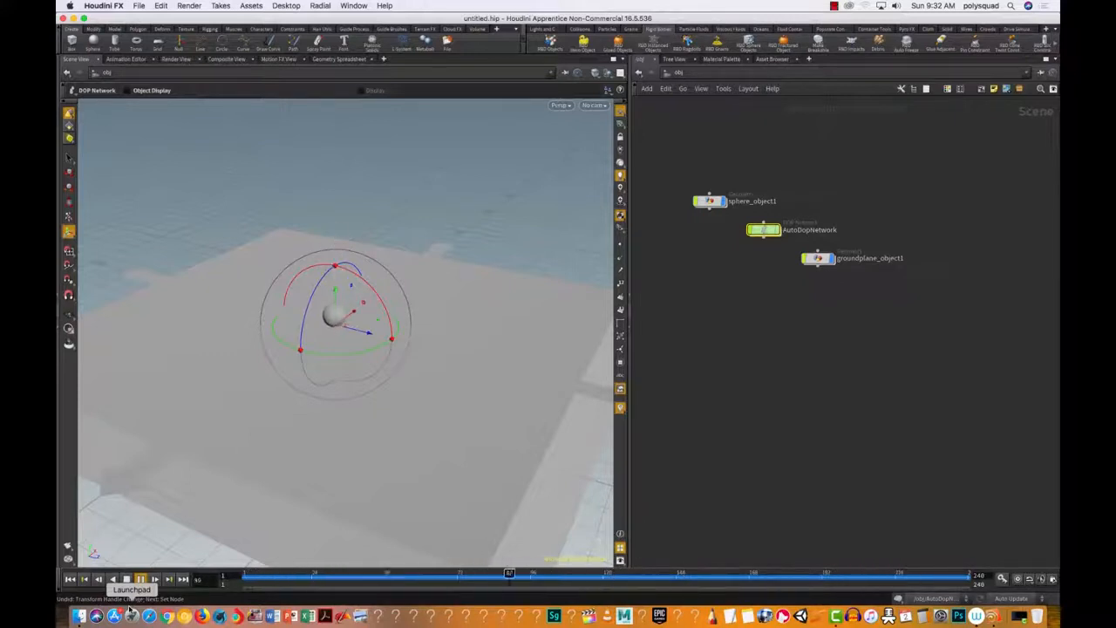
{"action": "key", "text": "space"}
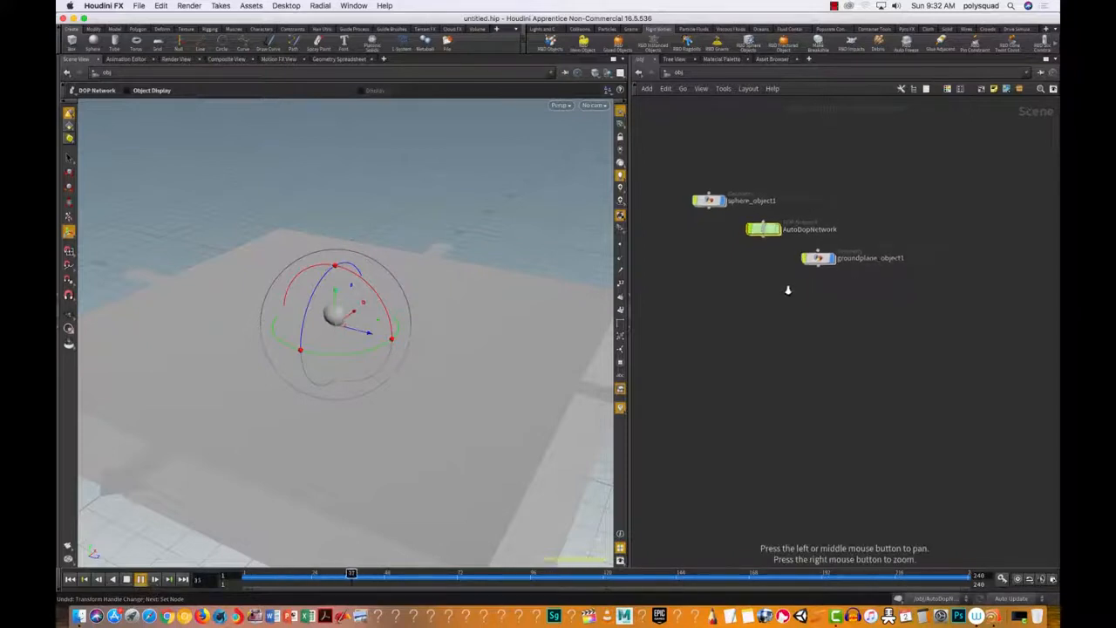
{"action": "right_click_drag", "start_coordinate": [788, 289], "coordinate": [847, 264]}
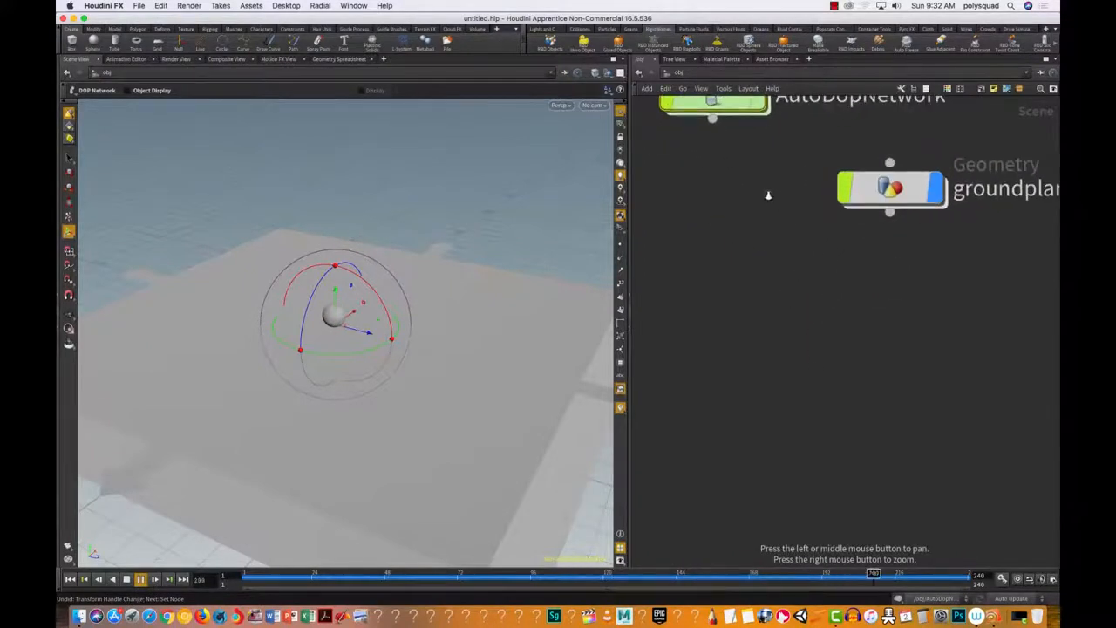
{"action": "left_click_drag", "start_coordinate": [773, 195], "coordinate": [794, 356]}
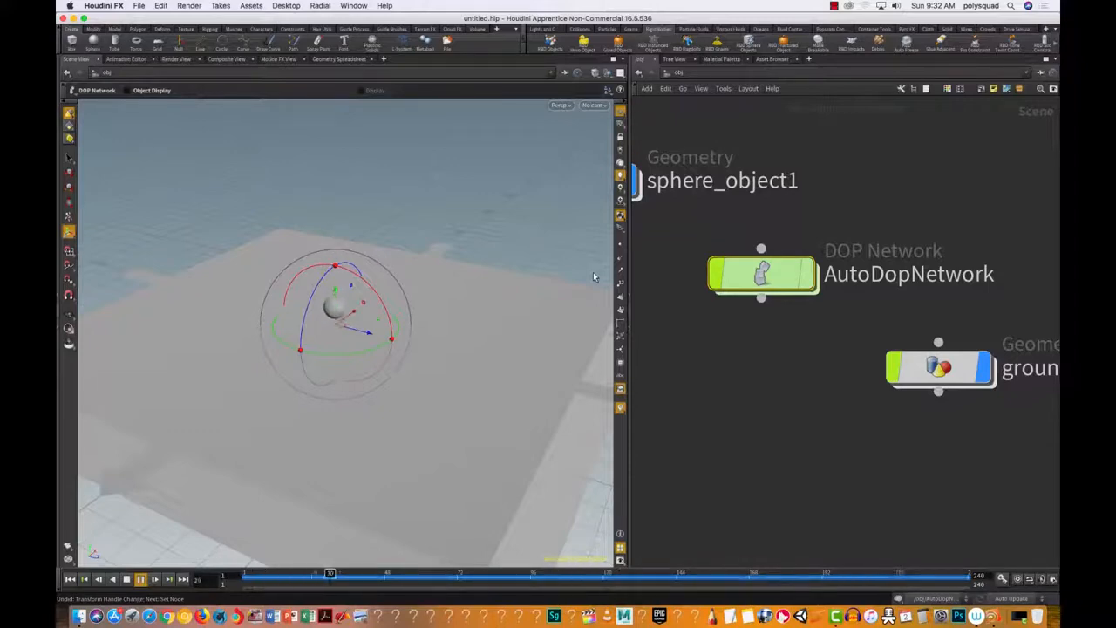
Enter AutoDopNetwork, stop the playback and select all of the network's nodes.
{"action": "key", "text": "i"}
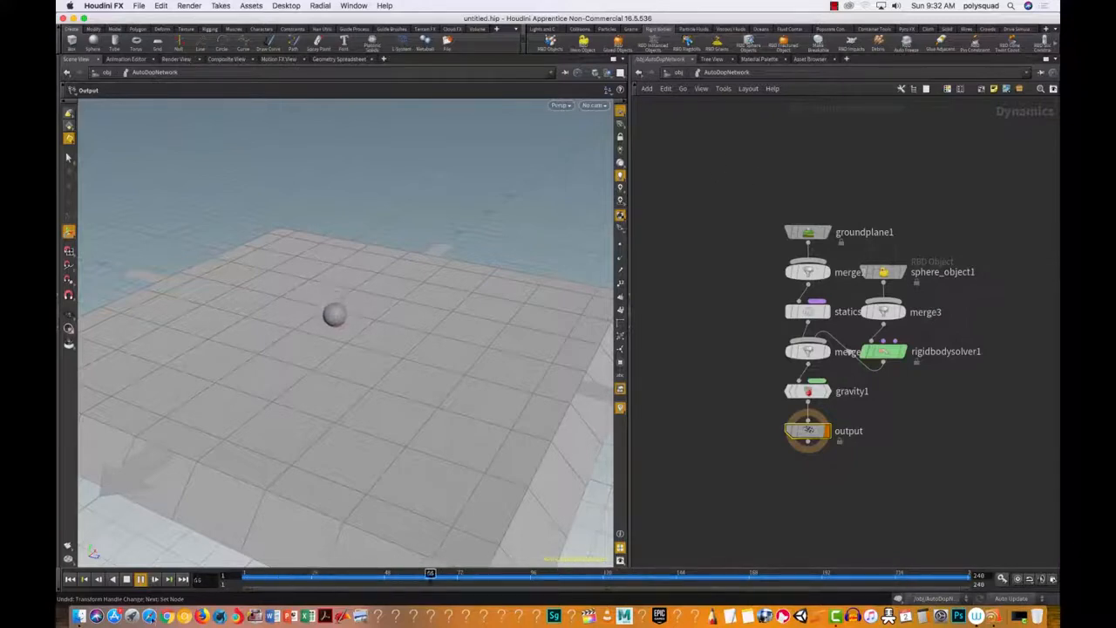
{"action": "left_click", "coordinate": [125, 581]}
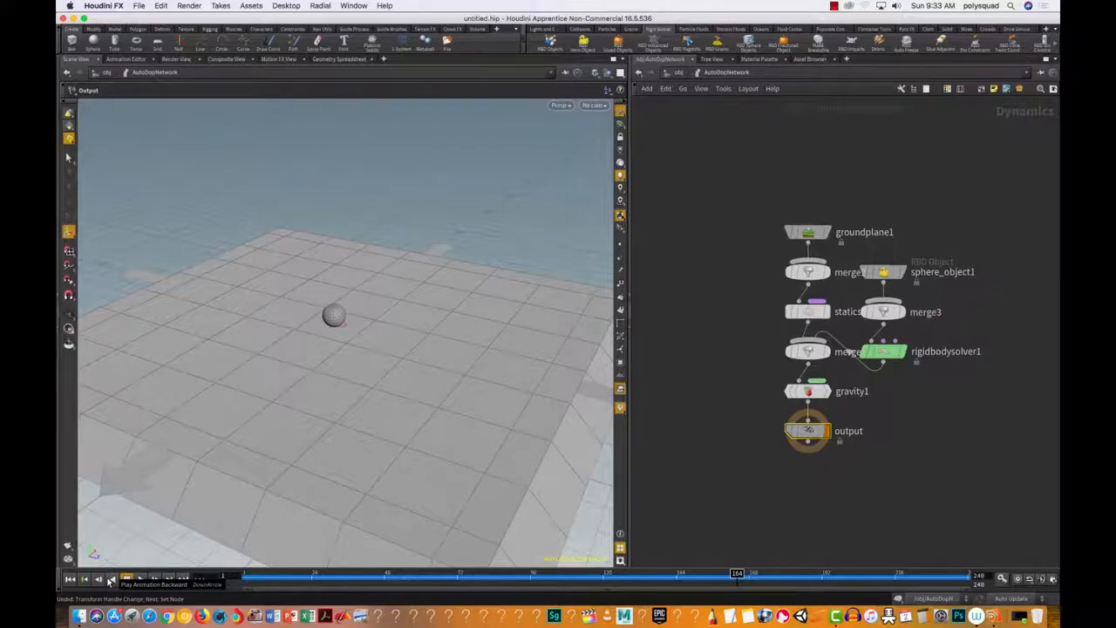
{"action": "left_click_drag", "start_coordinate": [748, 165], "coordinate": [938, 490]}
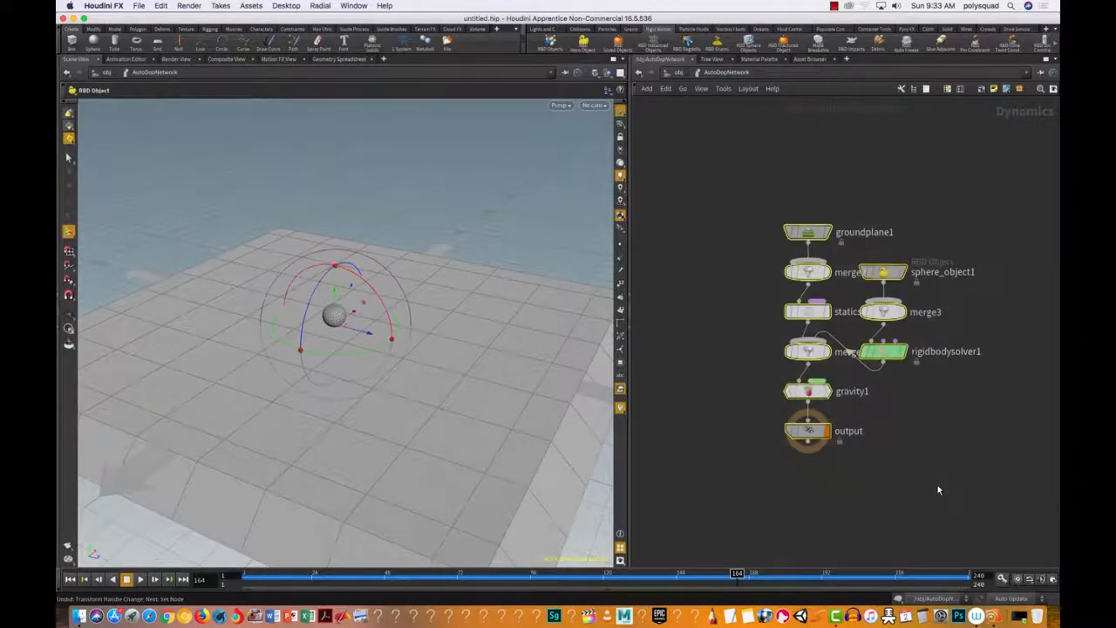
Lay out the nodes in AutoDopNetwork automatically and clear the selection.
{"action": "key", "text": "l"}
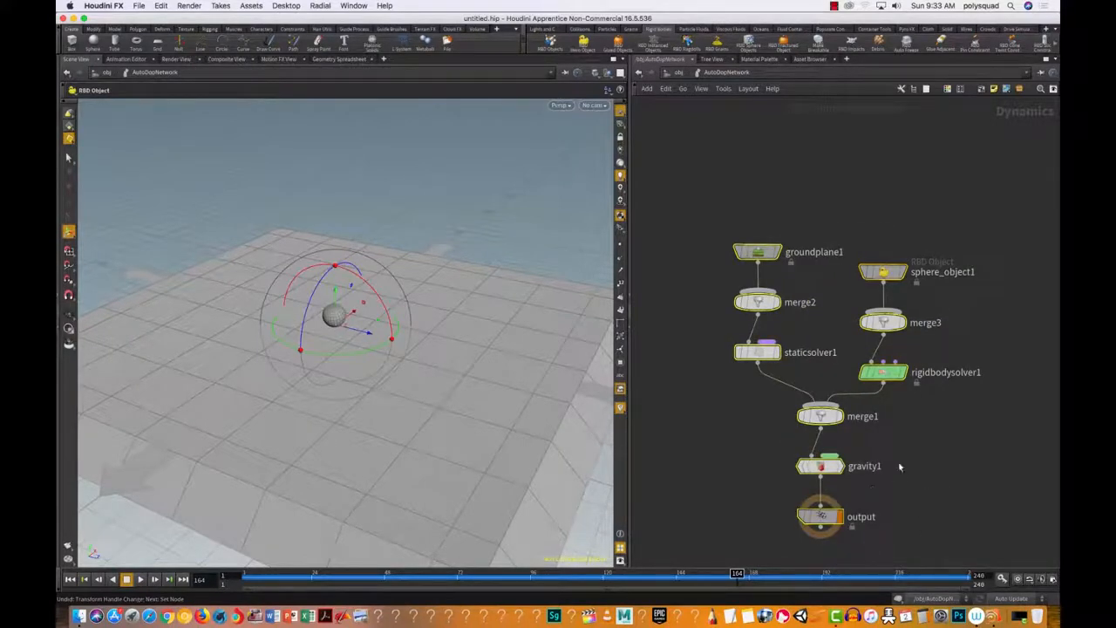
{"action": "left_click", "coordinate": [908, 426]}
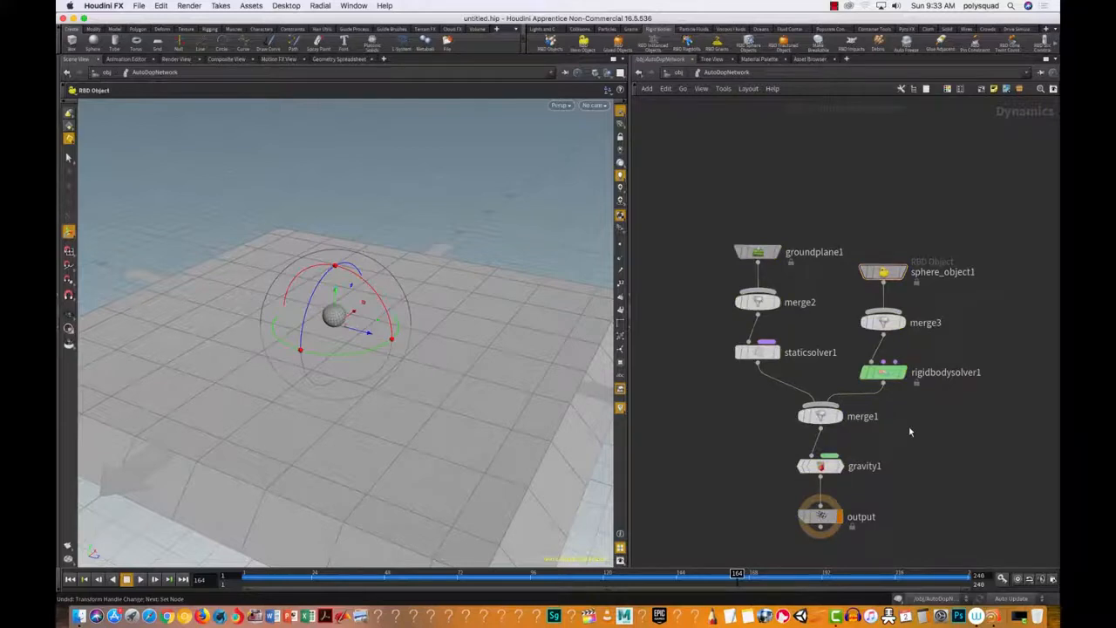
{"action": "mouse_move", "coordinate": [912, 447]}
{"action": "right_mouse_down"}
{"action": "mouse_move", "coordinate": [911, 427]}
{"action": "mouse_move", "coordinate": [905, 451]}
{"action": "right_mouse_up"}
{"action": "middle_click_drag", "start_coordinate": [933, 468], "coordinate": [916, 409]}
{"action": "right_click_drag", "start_coordinate": [905, 421], "coordinate": [907, 401]}
Show the parameters of the sphere_object1 node beside the network and widen the network pane to fit them.
{"action": "left_click", "coordinate": [854, 150]}
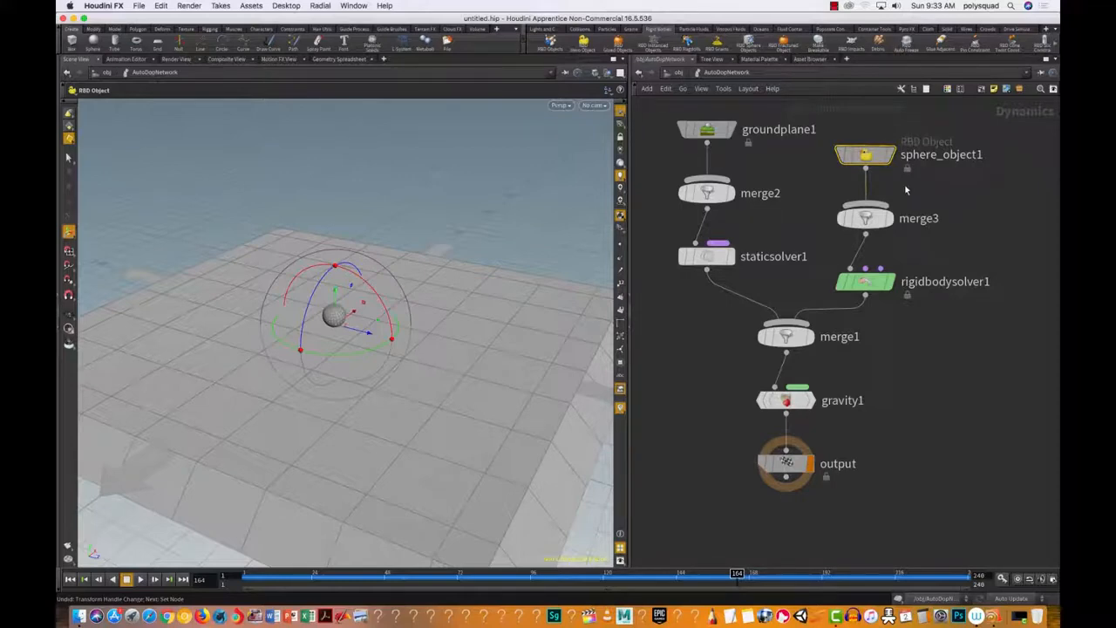
{"action": "key", "text": "p"}
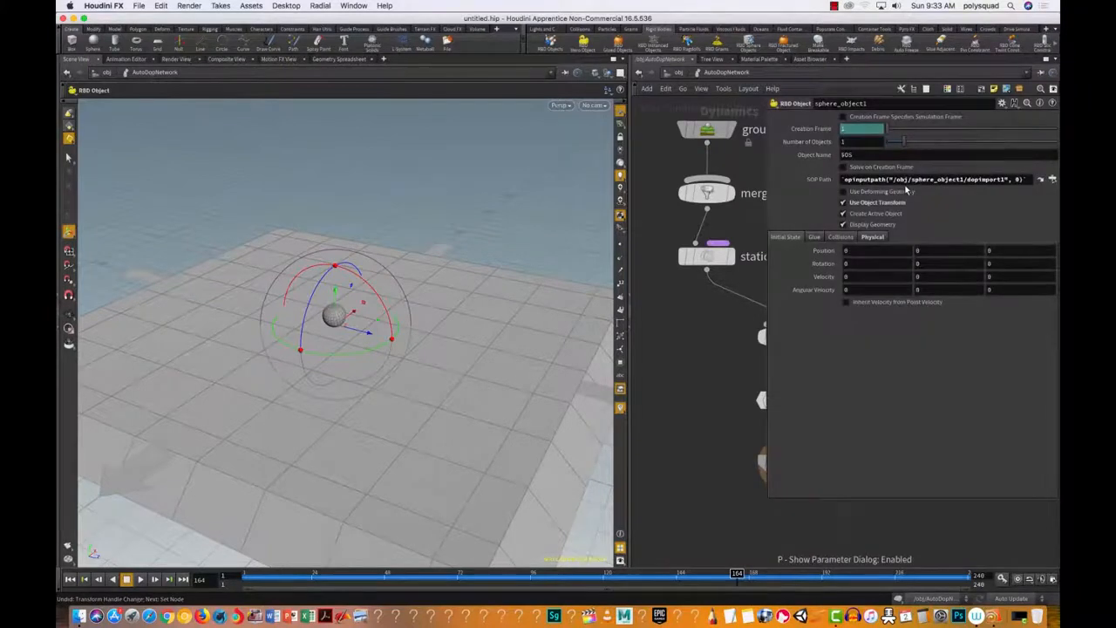
{"action": "left_click_drag", "start_coordinate": [627, 467], "coordinate": [436, 462]}
{"action": "scroll", "coordinate": [519, 451], "scroll_direction": "down", "scroll_amount": 4}
{"action": "scroll", "coordinate": [575, 441], "scroll_direction": "up", "scroll_amount": 3}
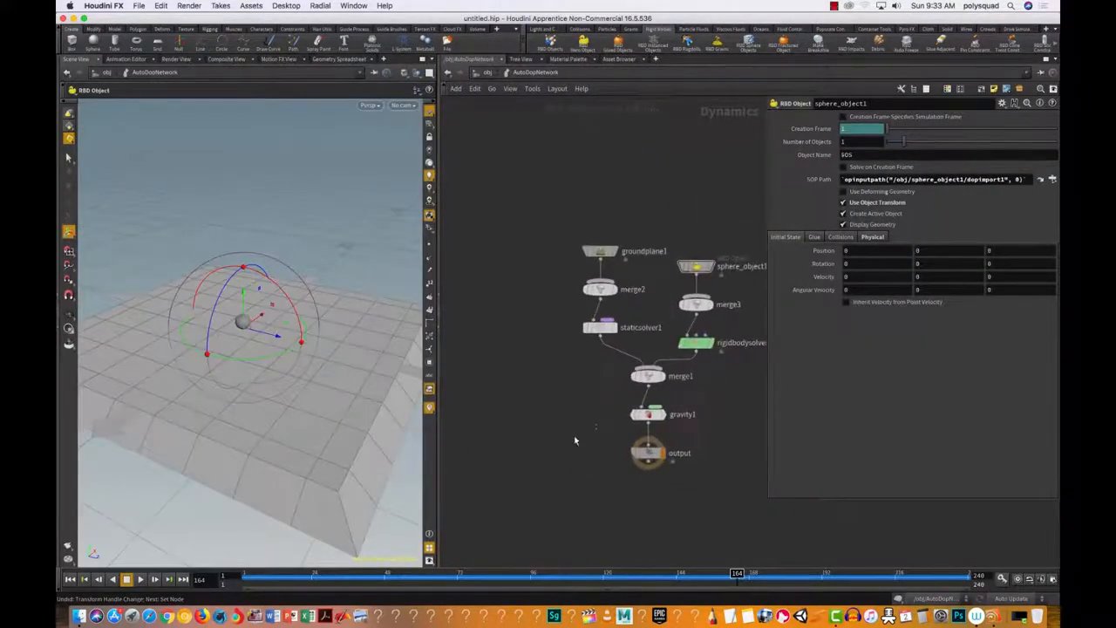
{"action": "key", "text": "h"}
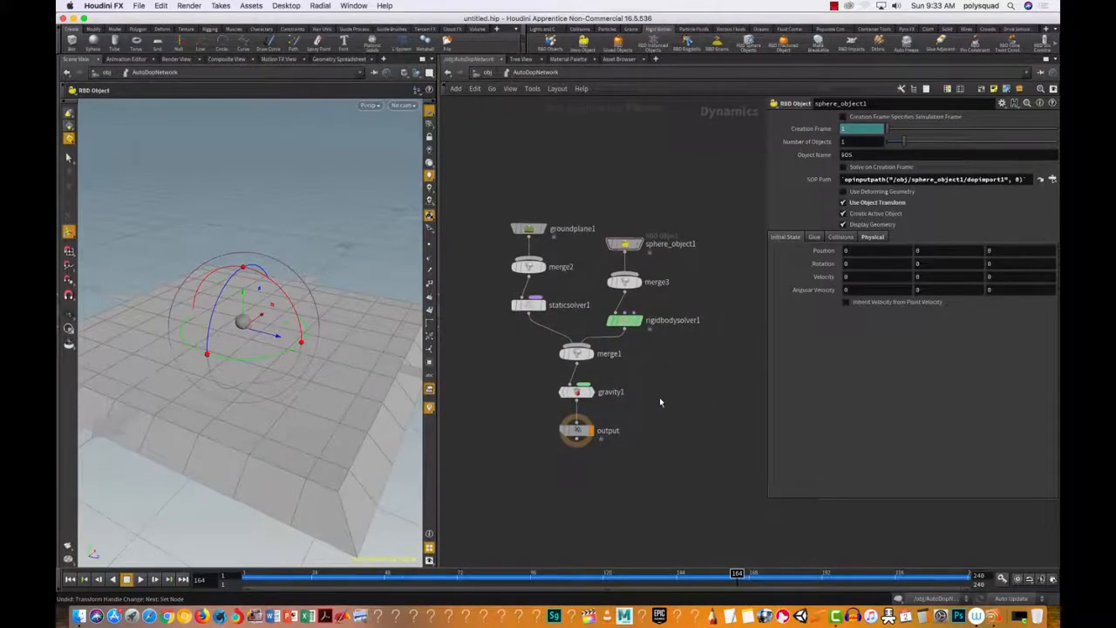
{"action": "scroll", "coordinate": [679, 381], "scroll_direction": "up", "scroll_amount": 3}
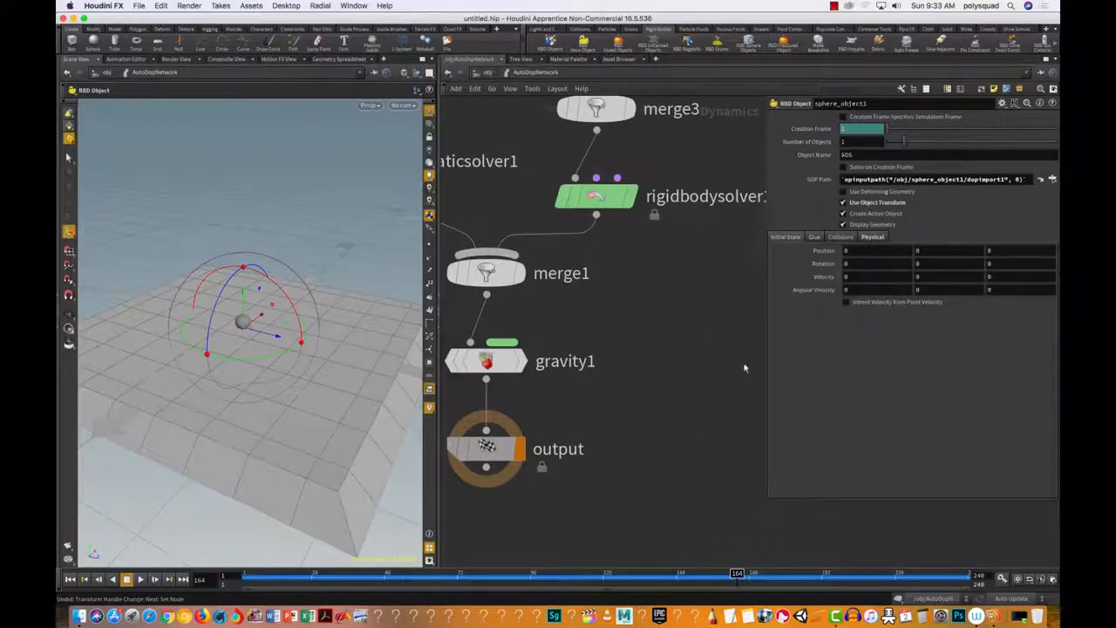
Set sphere_object1's physical Bounce to 1 and play the simulation from the first frame.
{"action": "left_click", "coordinate": [871, 238]}
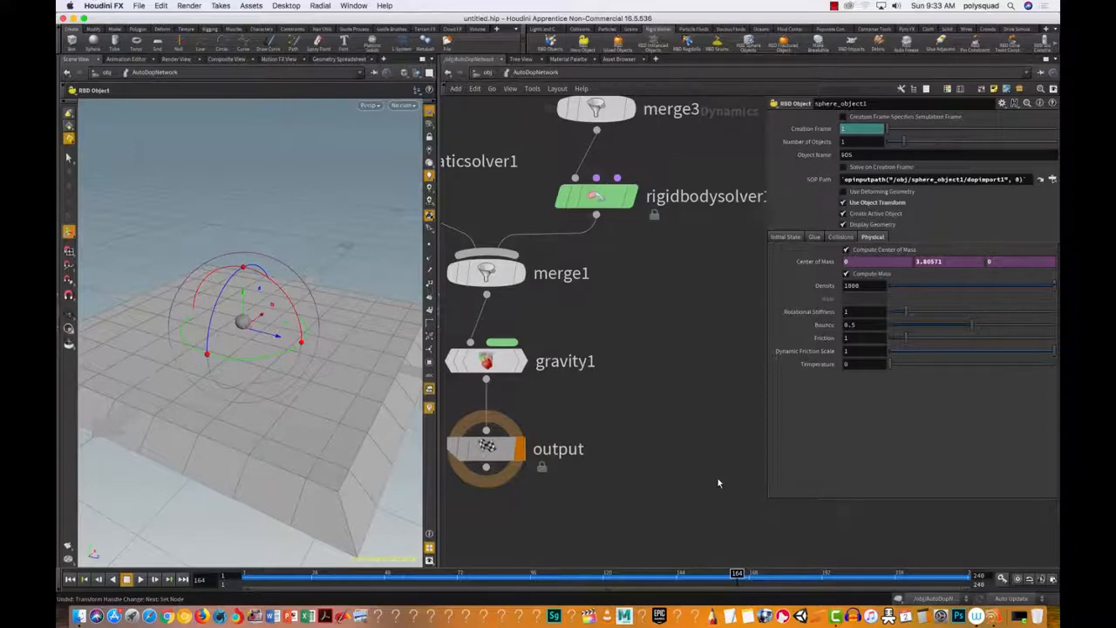
{"action": "left_click", "coordinate": [864, 323]}
{"action": "key", "text": "Return"}
{"action": "left_click", "coordinate": [71, 579]}
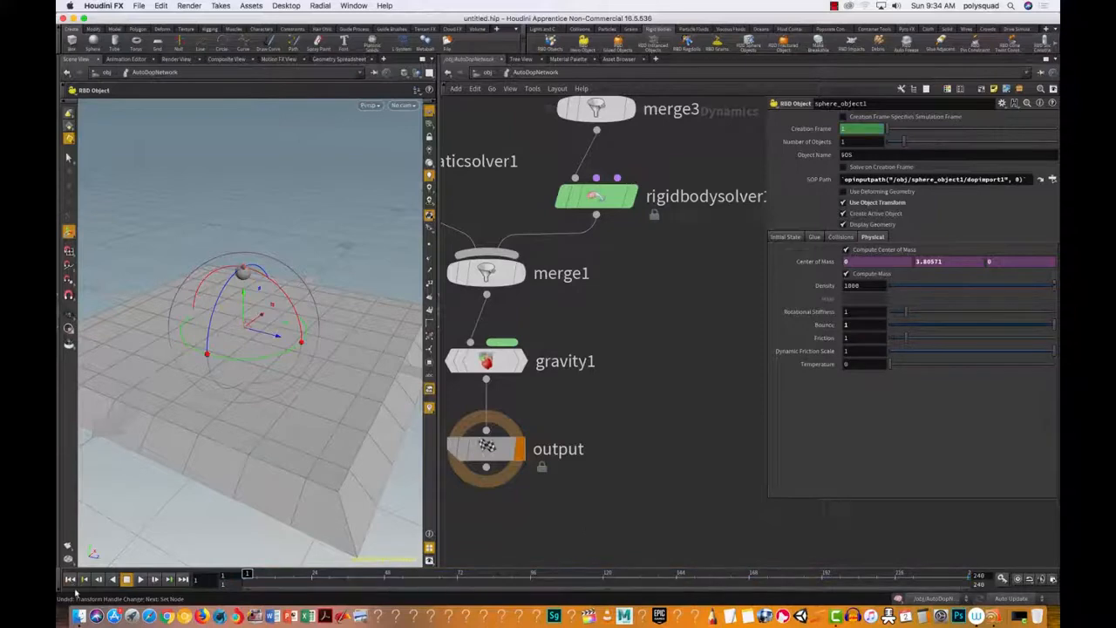
{"action": "left_click", "coordinate": [140, 579]}
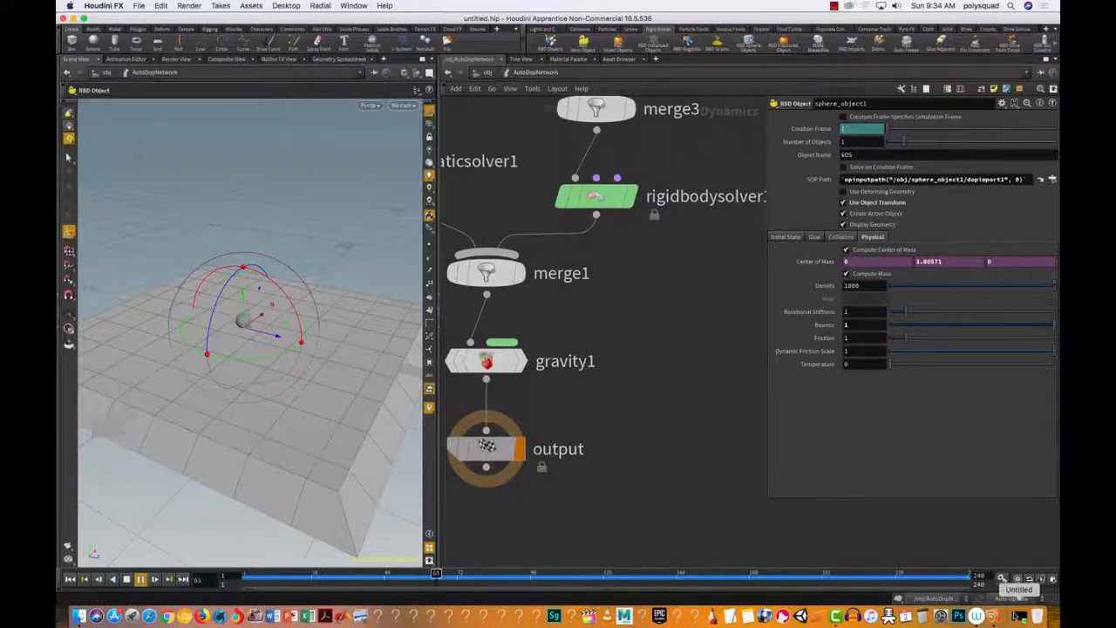
Set sphere_object1's Bounce to 2 while the simulation keeps playing.
{"action": "left_click", "coordinate": [859, 325]}
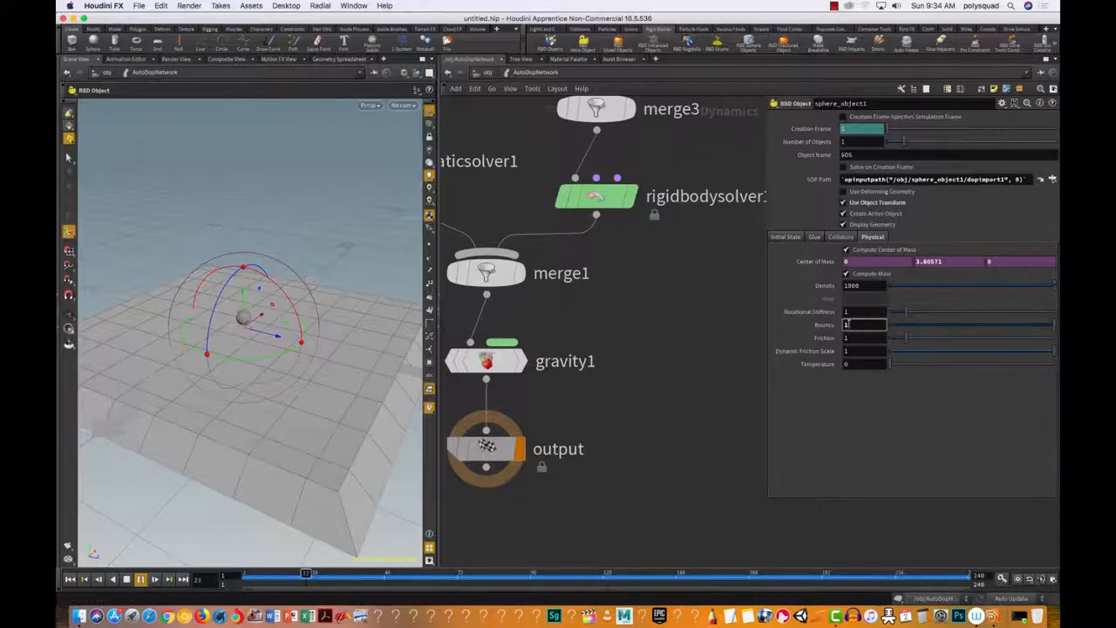
{"action": "key", "text": "Return"}
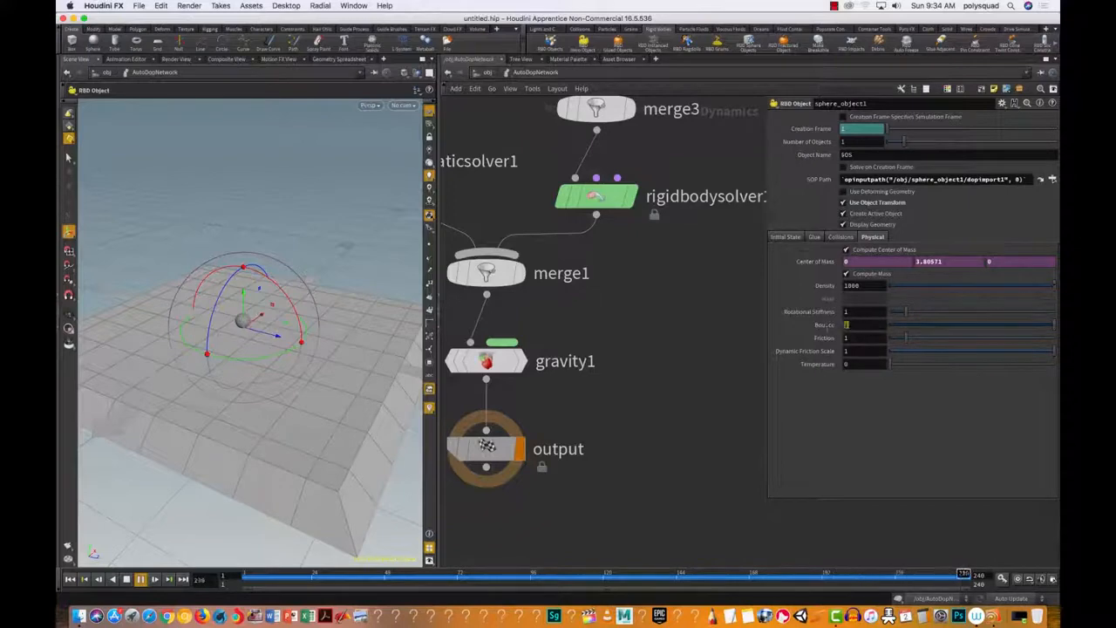
{"action": "type", "text": "2"}
{"action": "key", "text": "Return"}
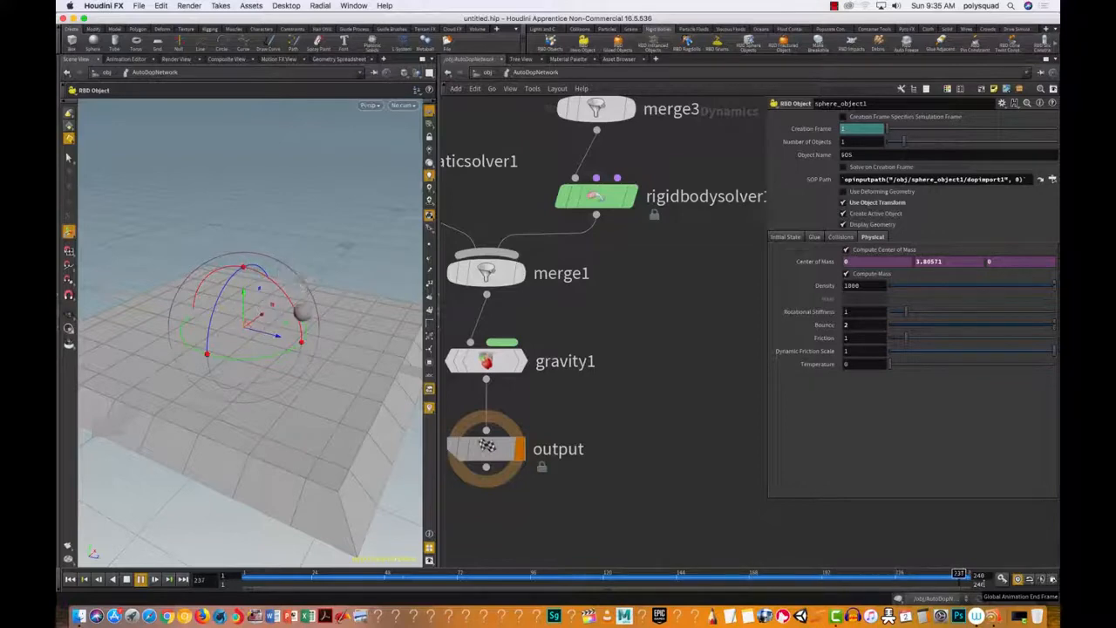
Go back up to the object level and stop the playback.
{"action": "left_click", "coordinate": [473, 73]}
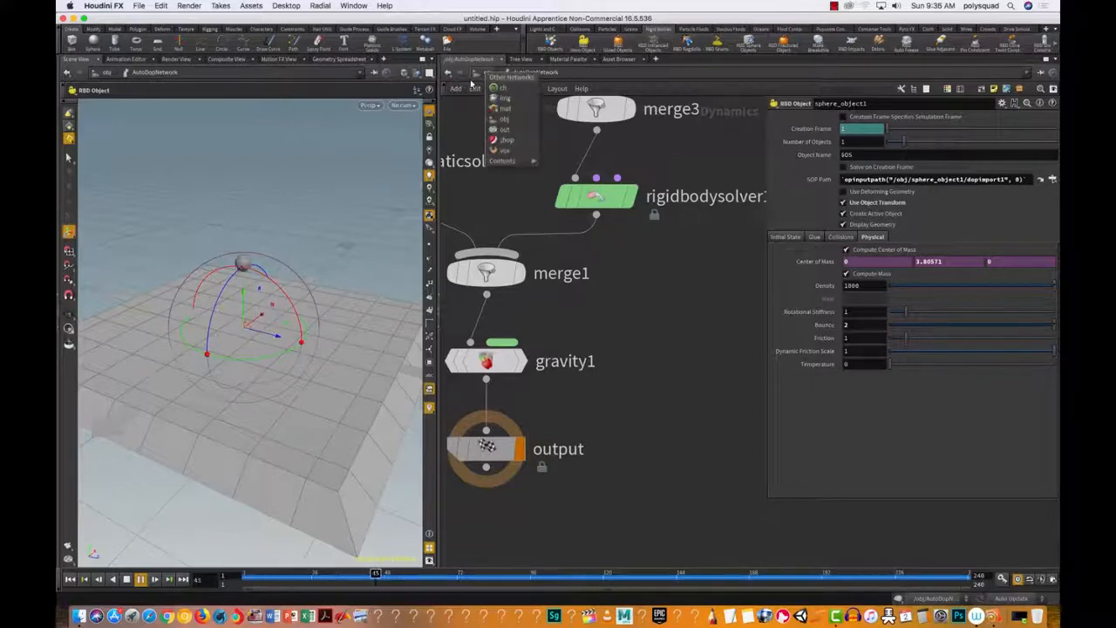
{"action": "left_click", "coordinate": [499, 199]}
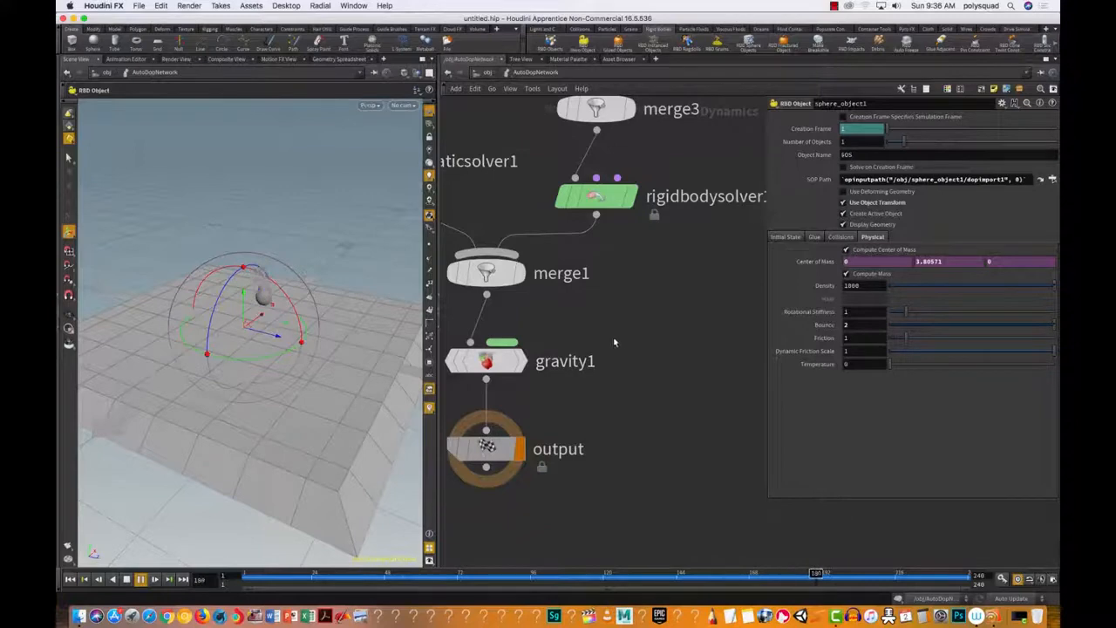
{"action": "key", "text": "u"}
{"action": "key", "text": "space"}
{"action": "right_click_drag", "start_coordinate": [688, 368], "coordinate": [696, 400]}
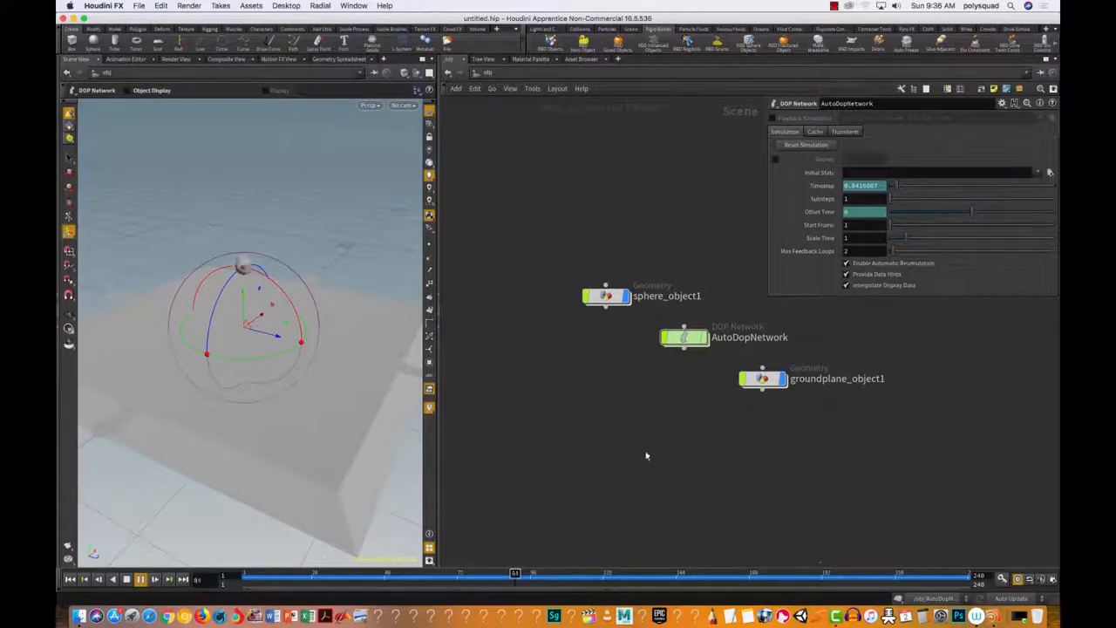
{"action": "left_click", "coordinate": [127, 580]}
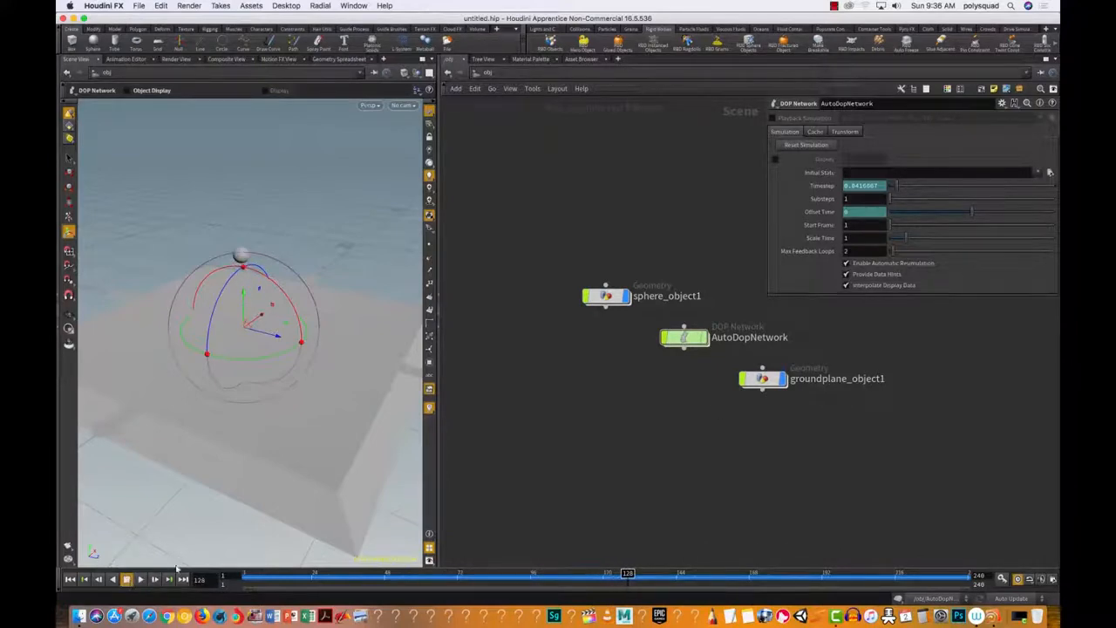
Enter AutoDopNetwork again and select the sphere_object1 node.
{"action": "left_click_drag", "start_coordinate": [682, 229], "coordinate": [707, 365]}
{"action": "key", "text": "i"}
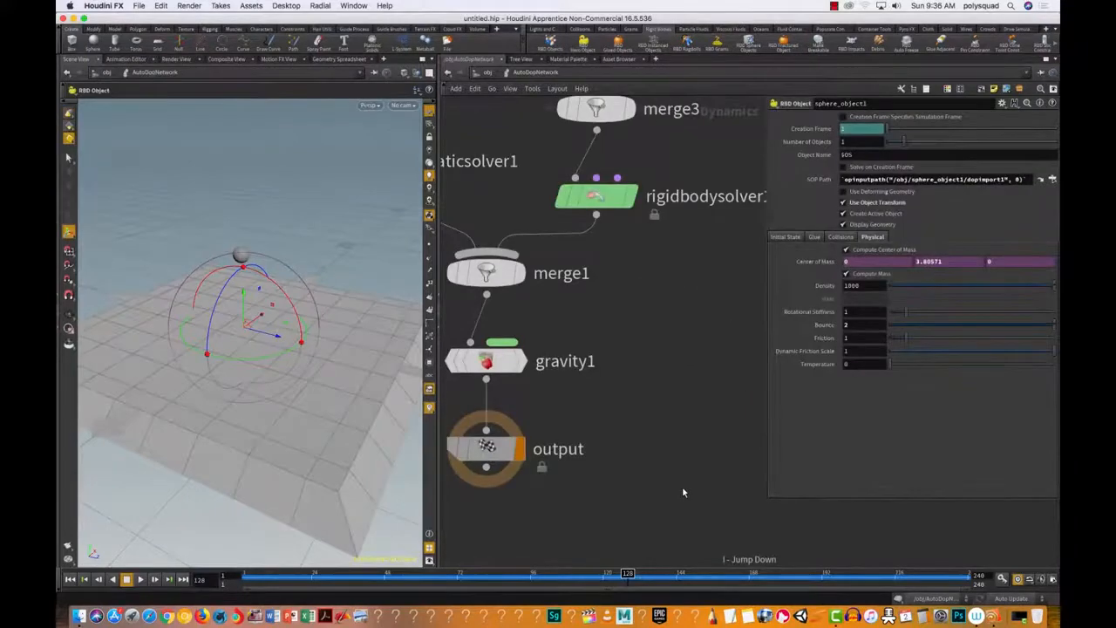
{"action": "scroll", "coordinate": [664, 360], "scroll_direction": "down", "scroll_amount": 5}
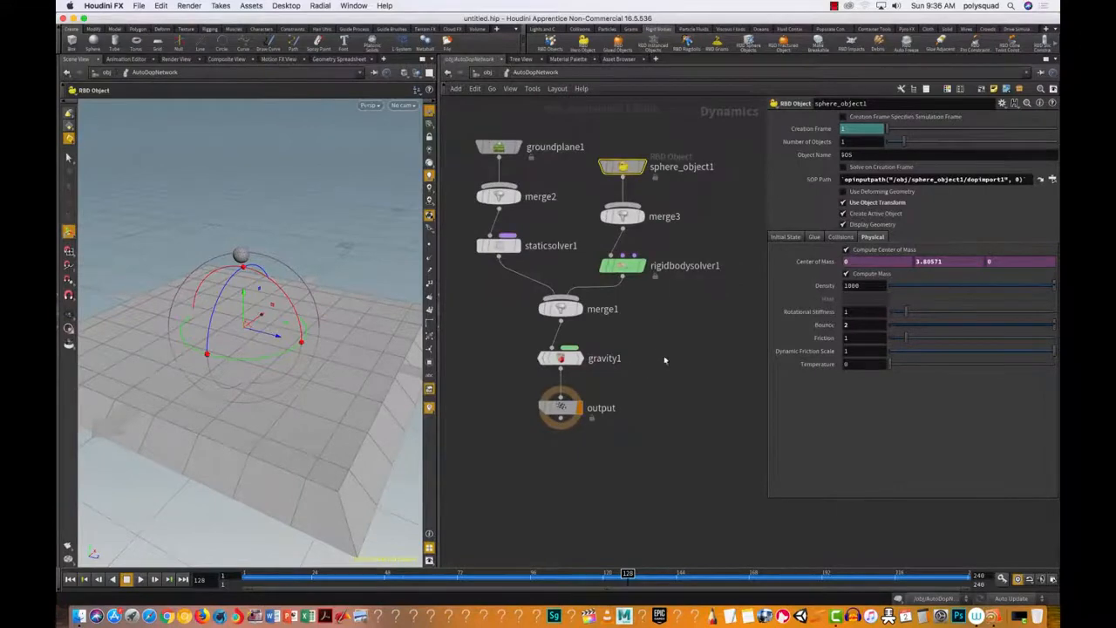
{"action": "middle_click_drag", "start_coordinate": [652, 160], "coordinate": [642, 277]}
{"action": "left_click_drag", "start_coordinate": [597, 233], "coordinate": [671, 303]}
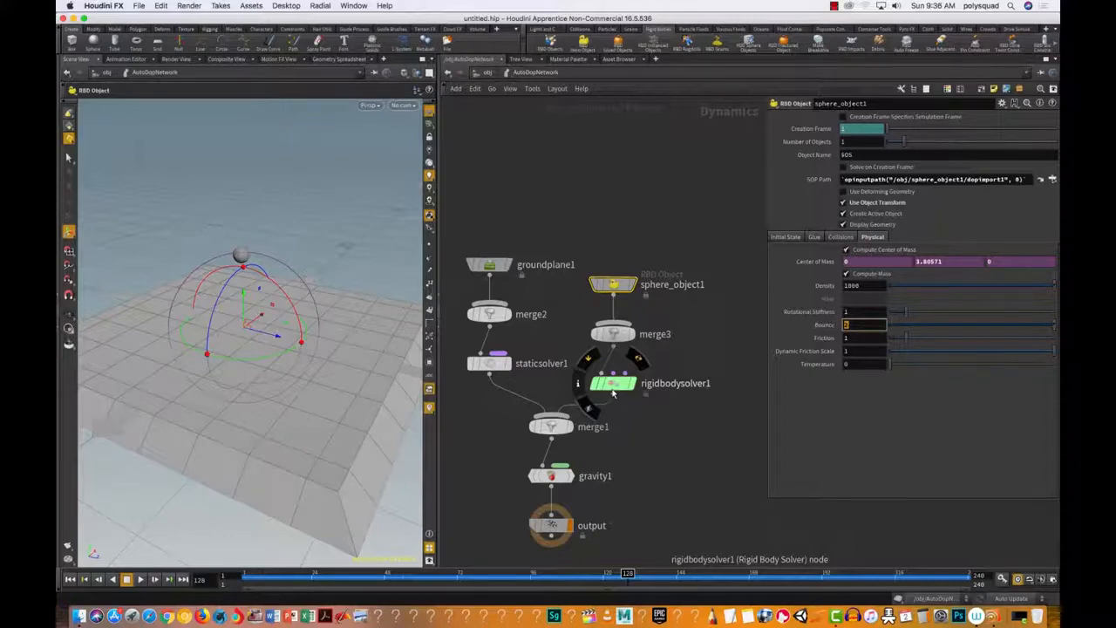
Compare the parameters of groundplane1 and sphere_object1, including the ground plane's physical properties and initial state.
{"action": "left_click_drag", "start_coordinate": [463, 220], "coordinate": [553, 284]}
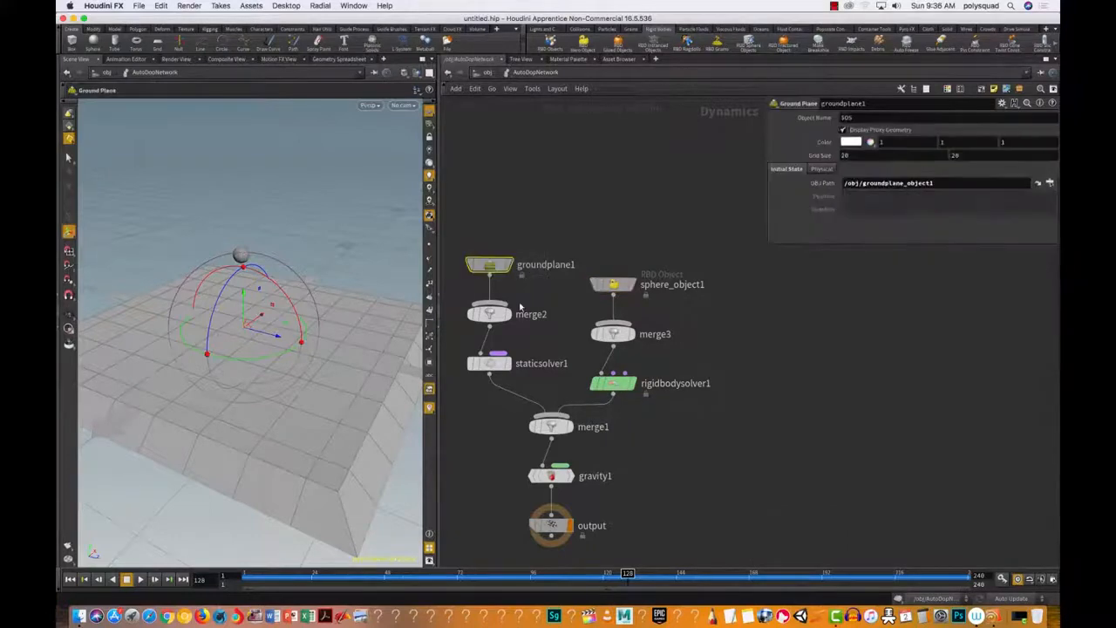
{"action": "left_click_drag", "start_coordinate": [607, 235], "coordinate": [666, 310]}
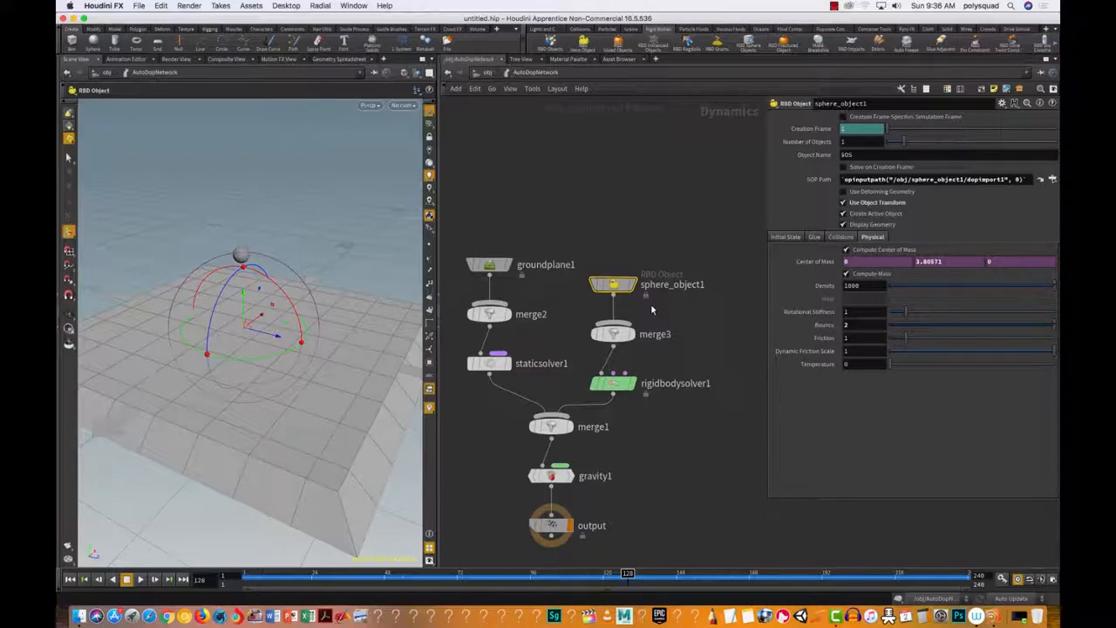
{"action": "left_click_drag", "start_coordinate": [593, 221], "coordinate": [677, 322]}
{"action": "left_click_drag", "start_coordinate": [460, 197], "coordinate": [521, 285]}
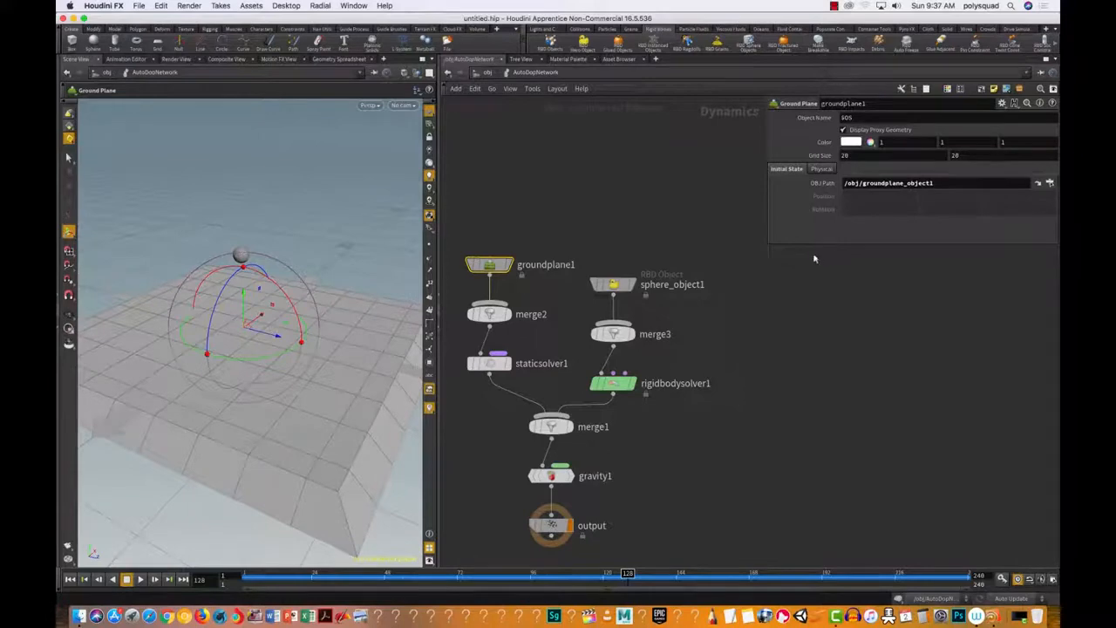
{"action": "left_click", "coordinate": [823, 169]}
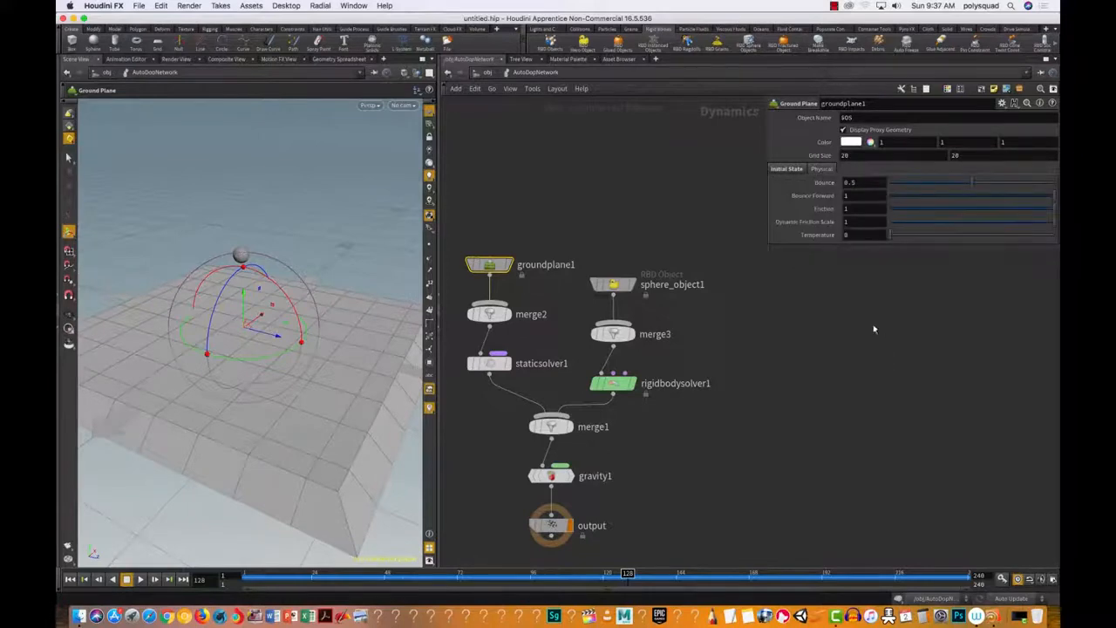
{"action": "left_click_drag", "start_coordinate": [781, 247], "coordinate": [787, 340]}
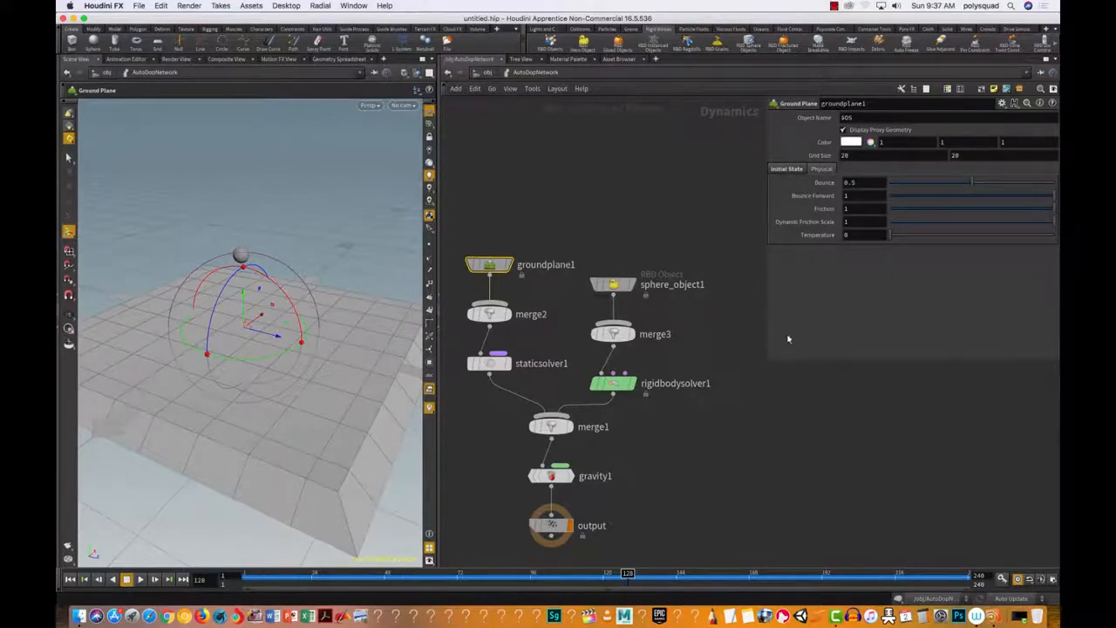
{"action": "left_click", "coordinate": [786, 170]}
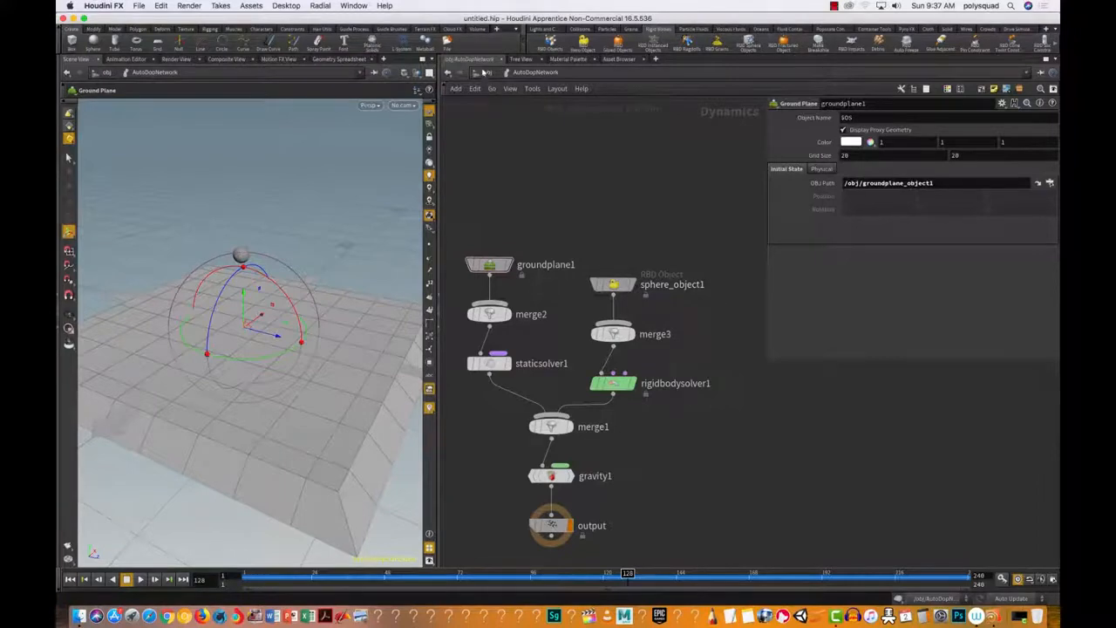
Return to the object level and rotate groundplane_object1 about 17.6 degrees around the X axis.
{"action": "key", "text": "u"}
{"action": "left_click", "coordinate": [764, 379]}
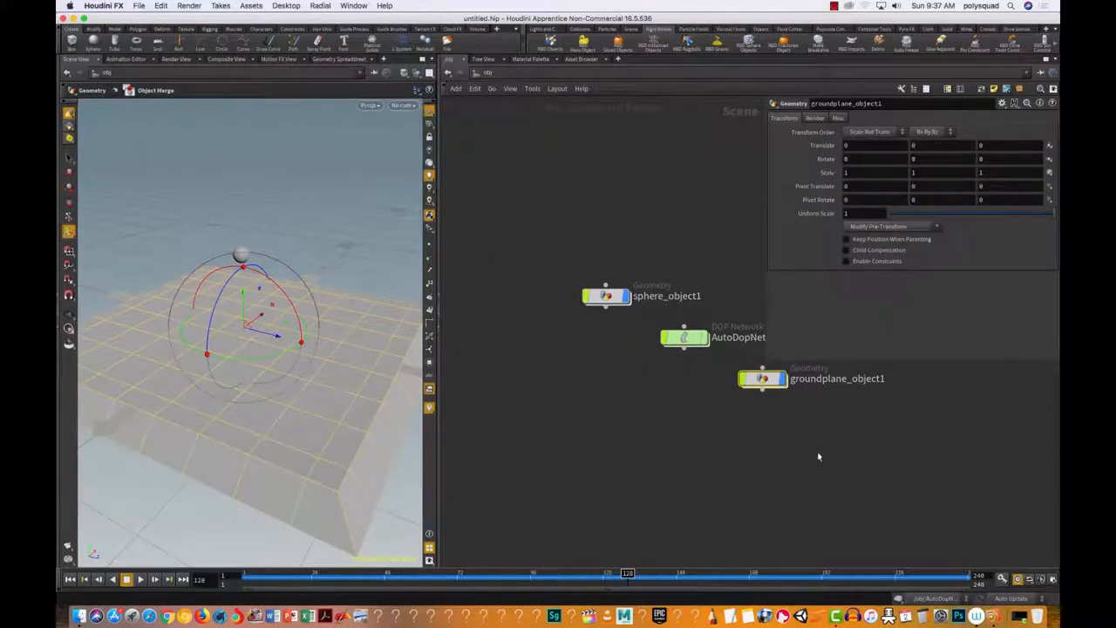
{"action": "mouse_move", "coordinate": [709, 337]}
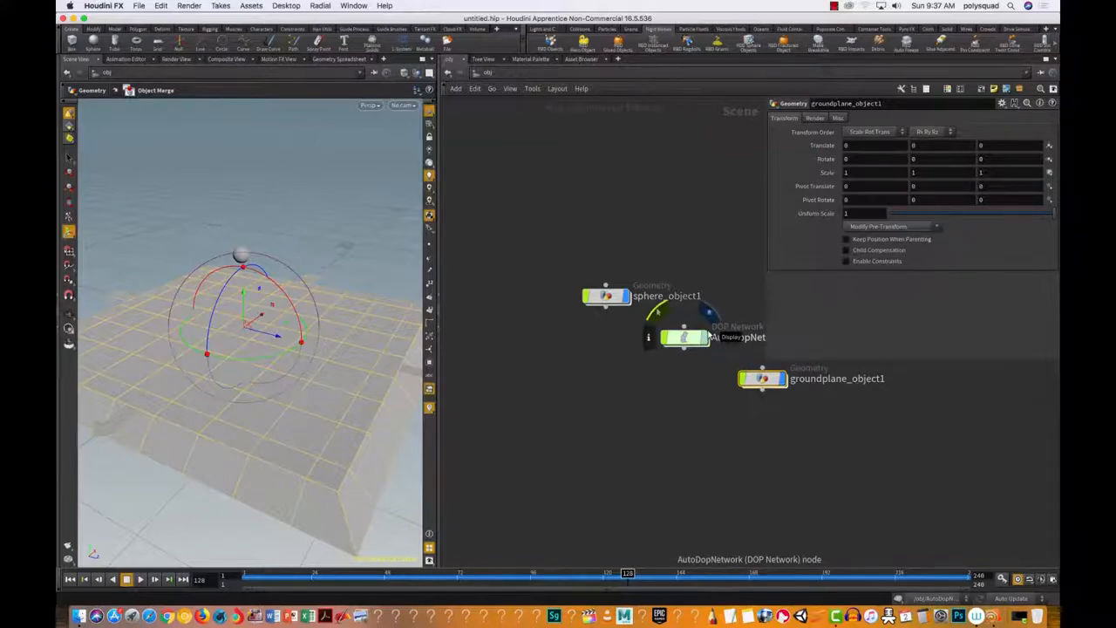
{"action": "scroll", "coordinate": [776, 452], "scroll_direction": "up", "scroll_amount": 2}
{"action": "middle_click_drag", "start_coordinate": [779, 453], "coordinate": [621, 478]}
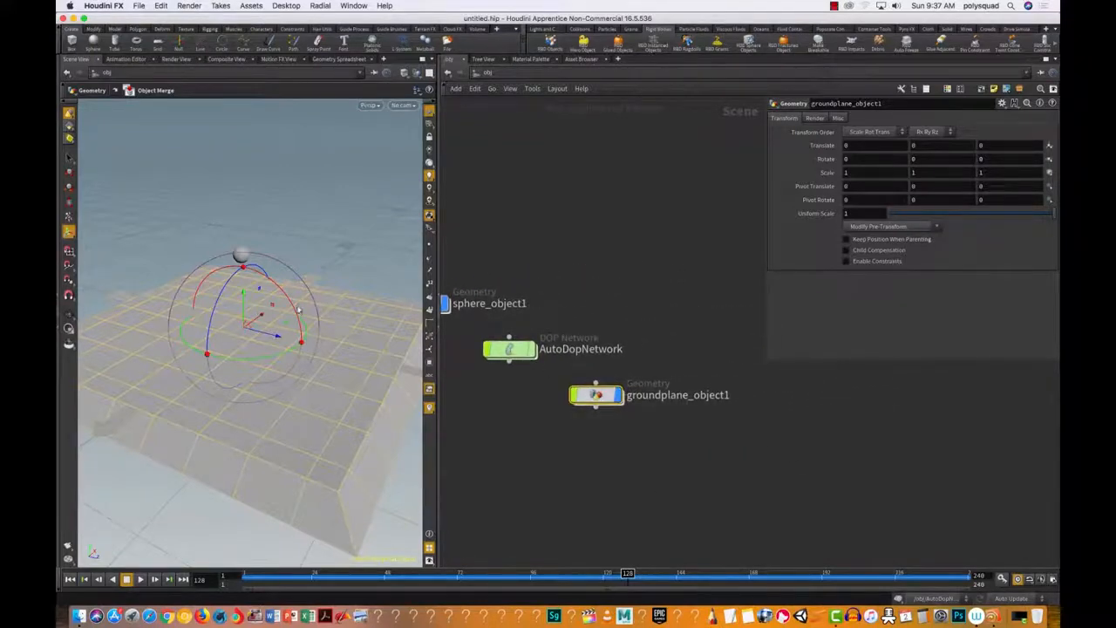
{"action": "left_click_drag", "start_coordinate": [296, 318], "coordinate": [294, 328]}
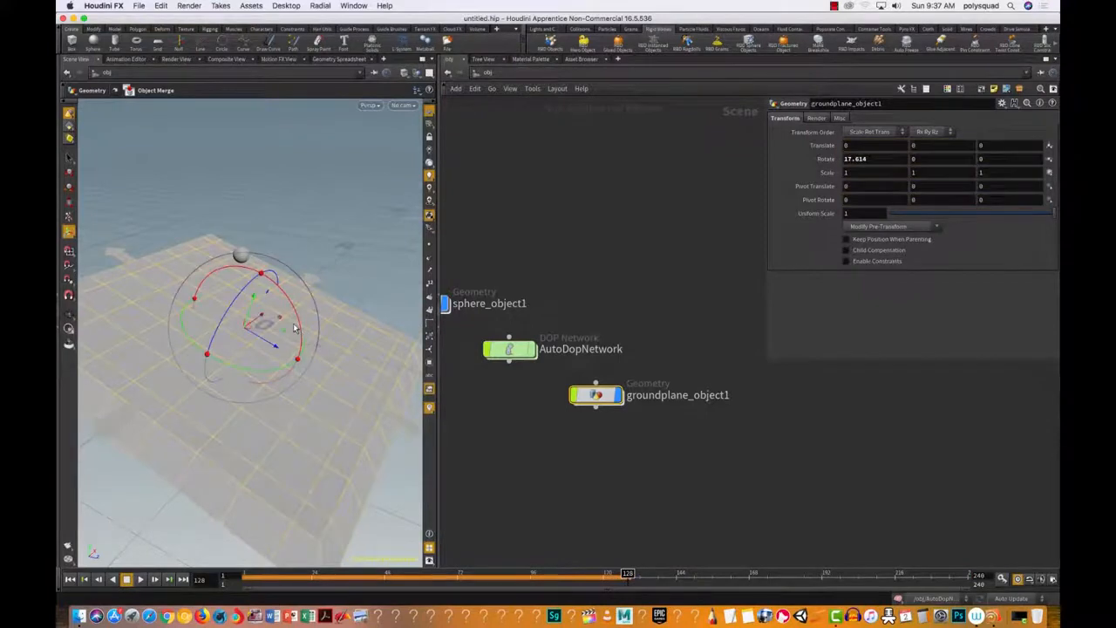
Play the simulation from the first frame with the tilted ground plane, stop it and reframe the plane in the viewport.
{"action": "left_click", "coordinate": [70, 578]}
{"action": "left_click", "coordinate": [140, 579]}
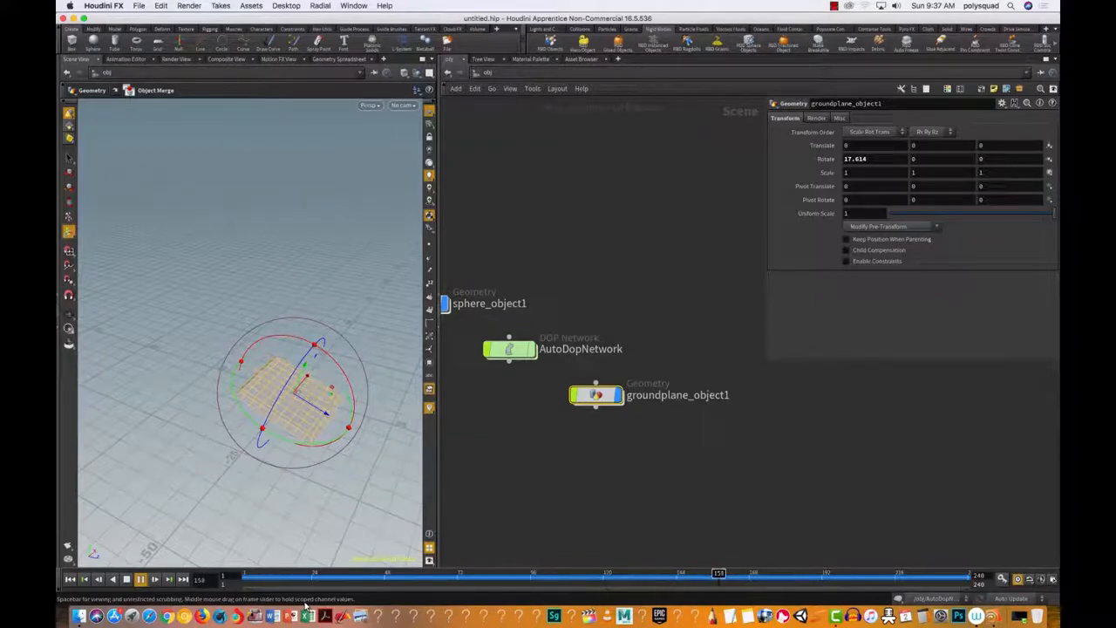
{"action": "left_click", "coordinate": [127, 579]}
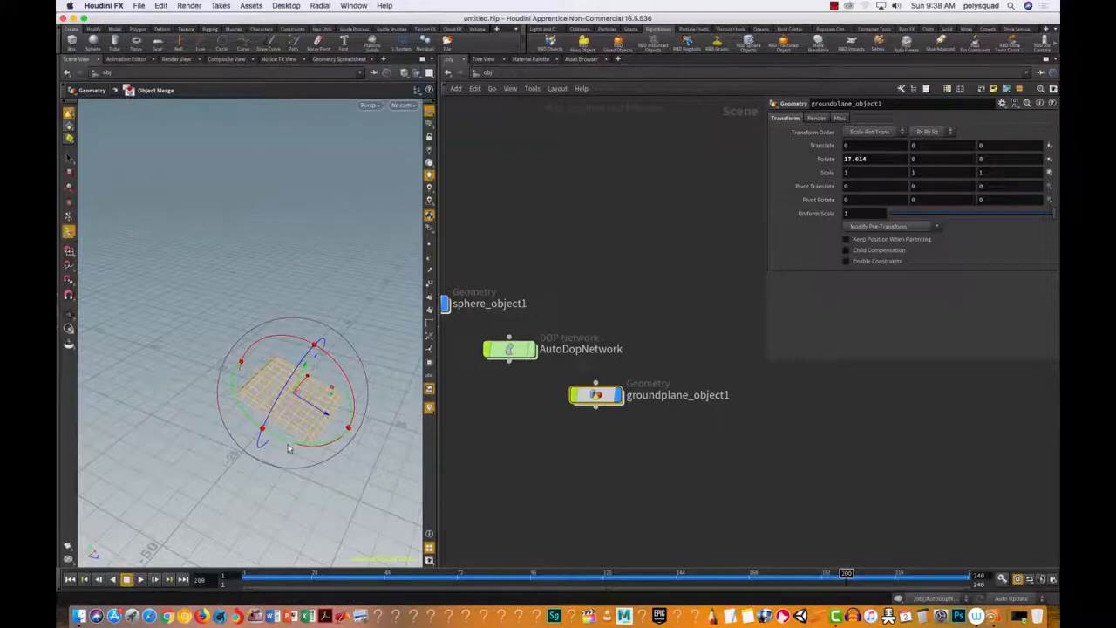
{"action": "middle_click_drag", "start_coordinate": [326, 482], "coordinate": [267, 467], "text": "alt"}
{"action": "right_click_drag", "start_coordinate": [267, 468], "coordinate": [420, 357], "text": "alt"}
{"action": "right_click_drag", "start_coordinate": [346, 376], "coordinate": [287, 437], "text": "alt"}
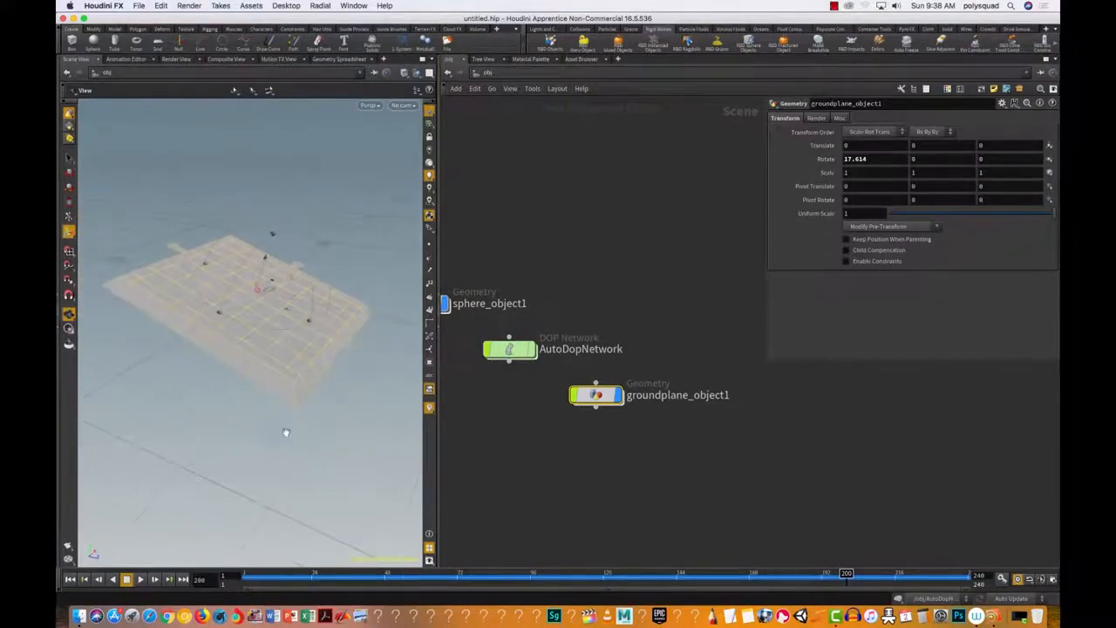
{"action": "middle_click_drag", "start_coordinate": [299, 455], "coordinate": [291, 522], "text": "alt"}
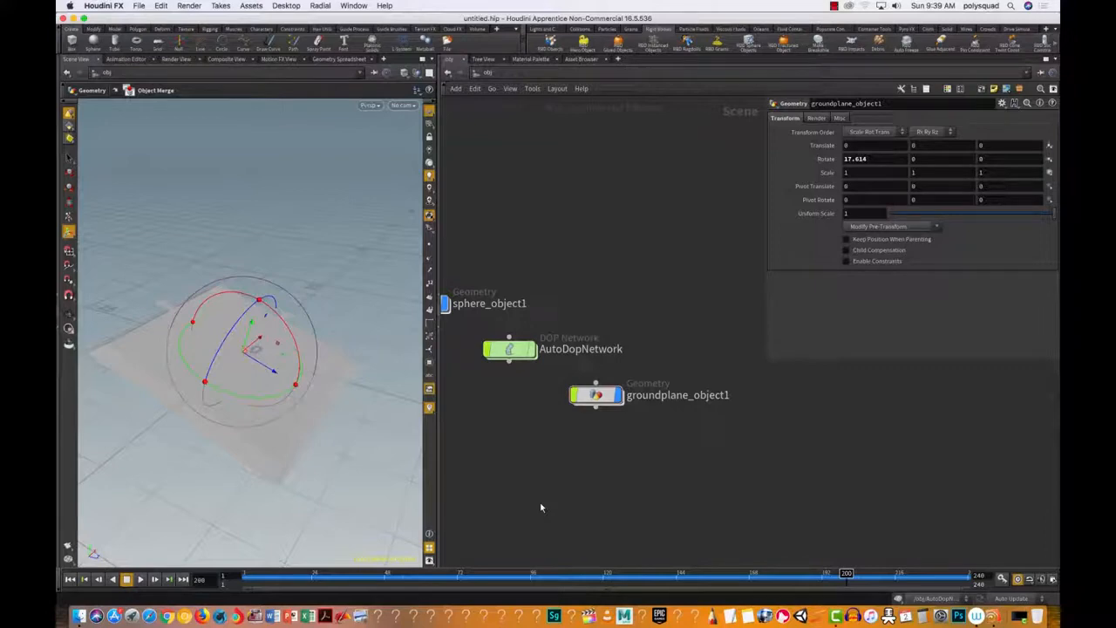
Enter AutoDopNetwork from the object level and select the sphere_object1 node.
{"action": "left_click_drag", "start_coordinate": [547, 403], "coordinate": [480, 295]}
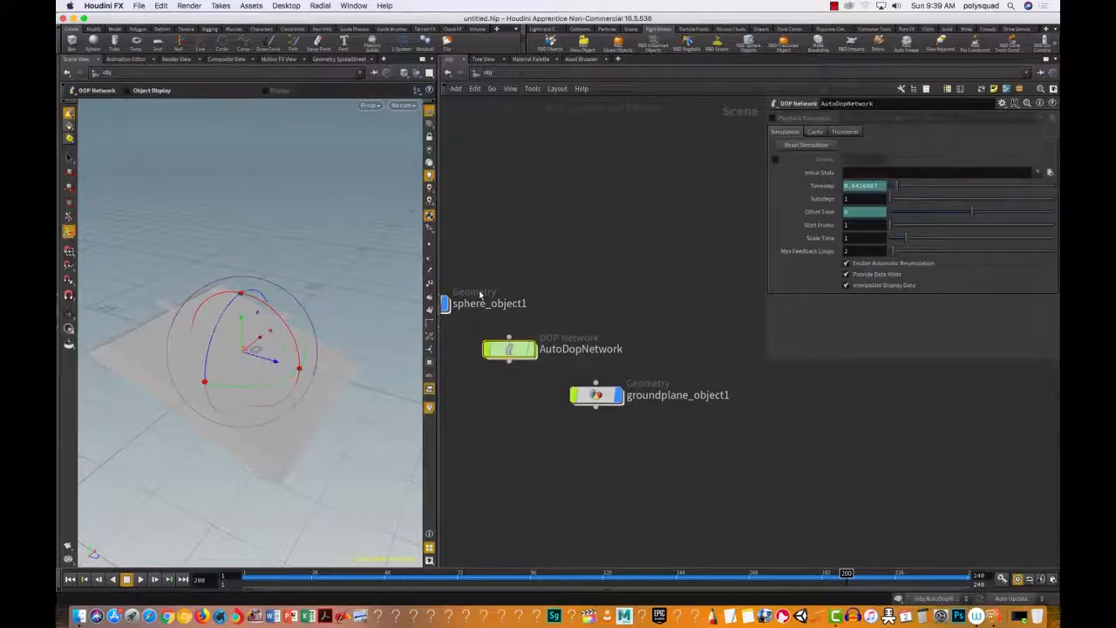
{"action": "key", "text": "Return"}
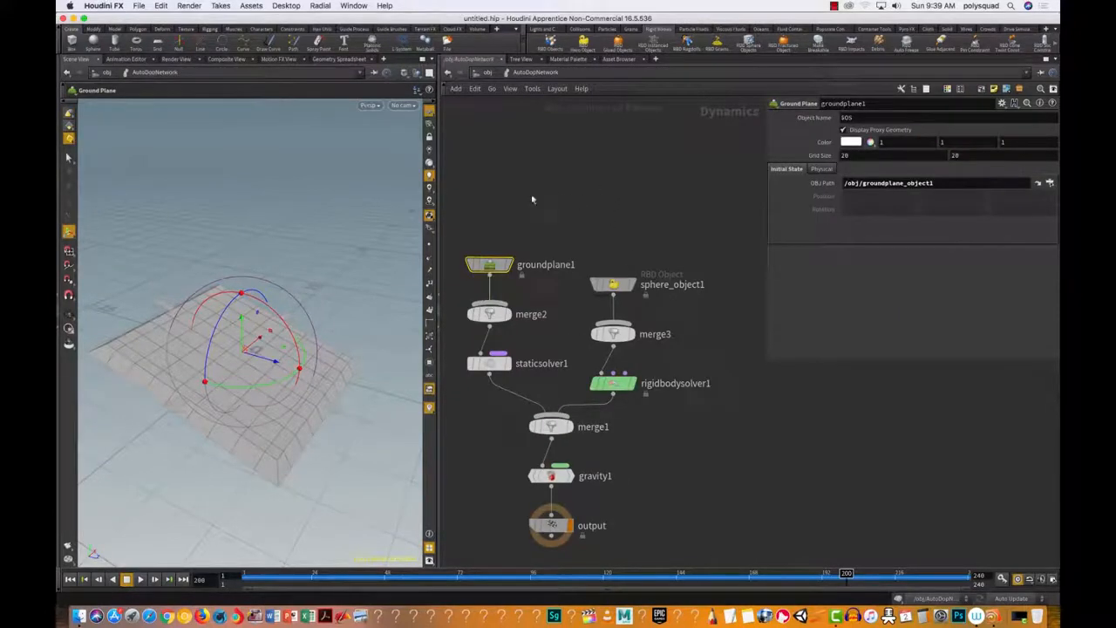
{"action": "left_click_drag", "start_coordinate": [585, 202], "coordinate": [652, 310]}
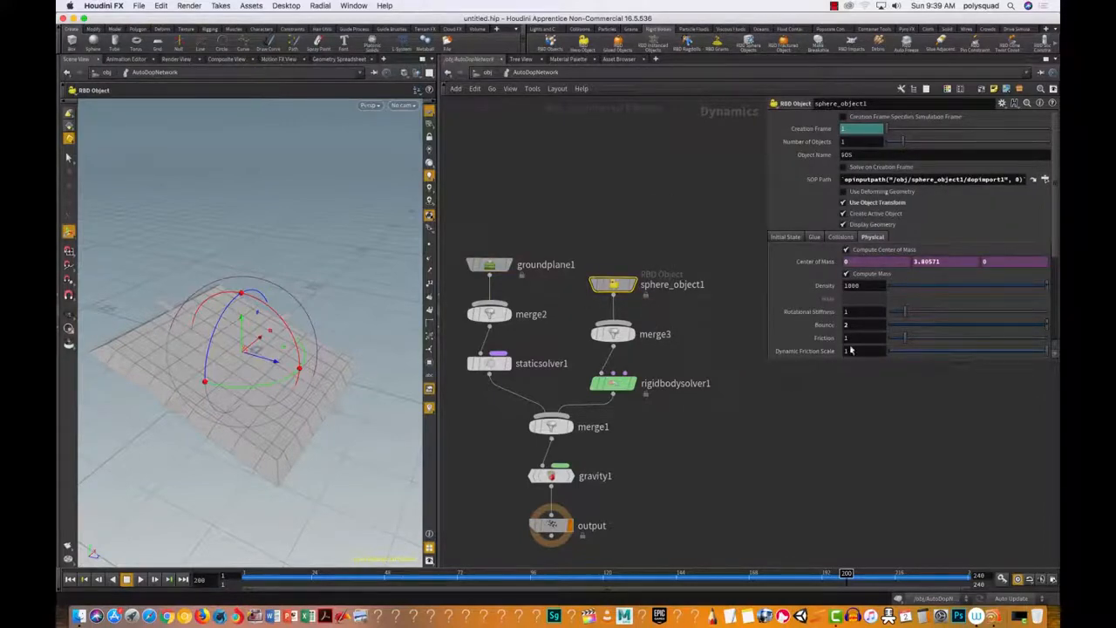
Set the friction of sphere_object1 to 2 and play the simulation.
{"action": "left_click_drag", "start_coordinate": [852, 338], "coordinate": [802, 351]}
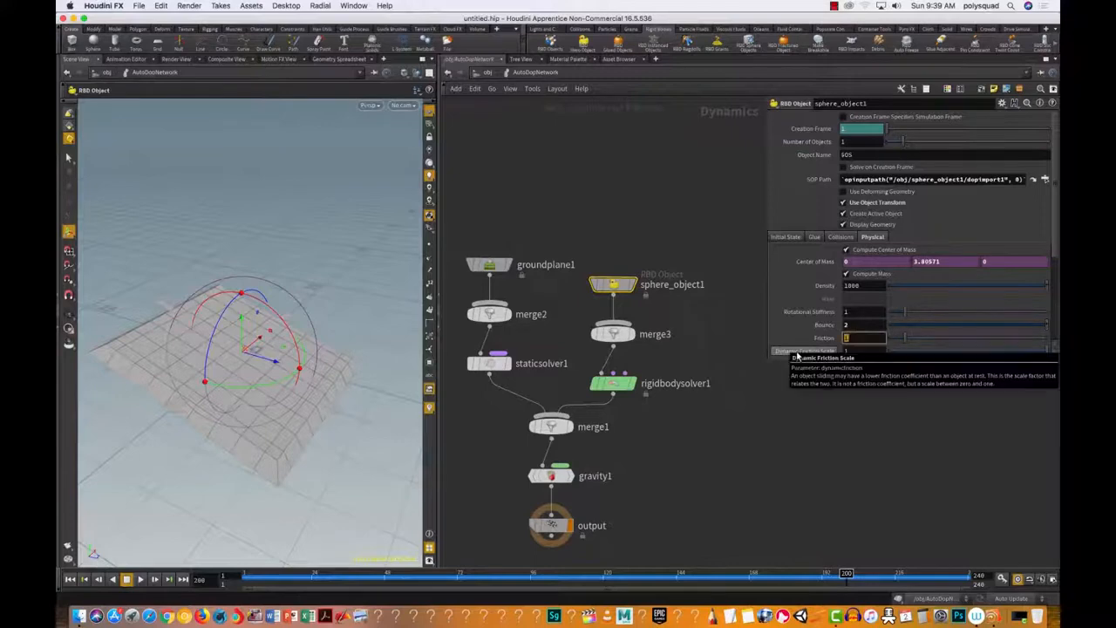
{"action": "type", "text": "2"}
{"action": "key", "text": "Return"}
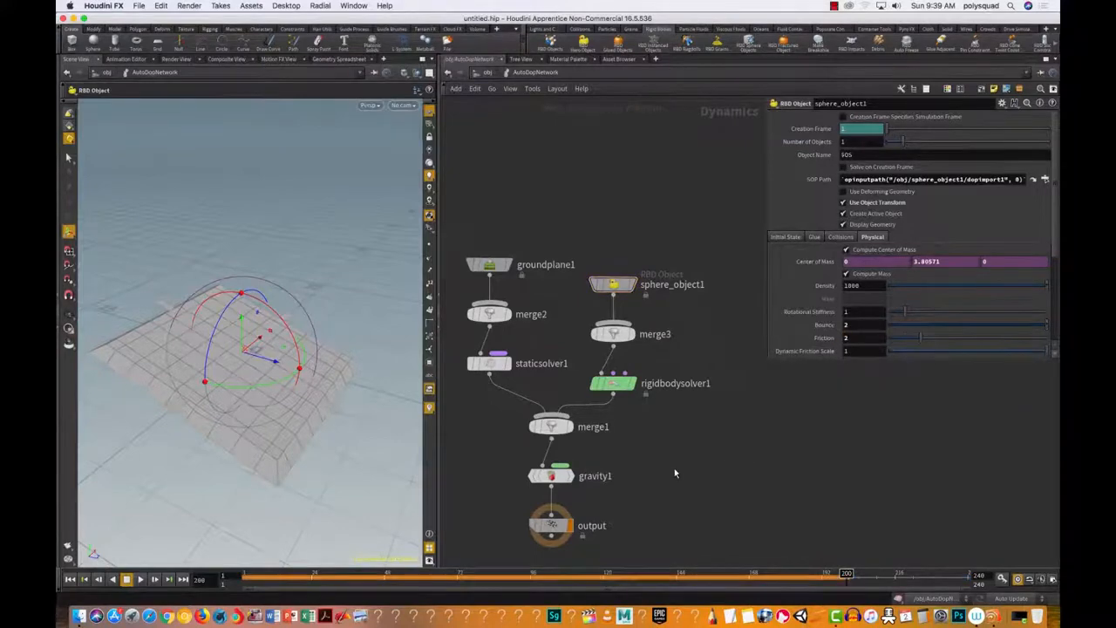
{"action": "left_click", "coordinate": [141, 579]}
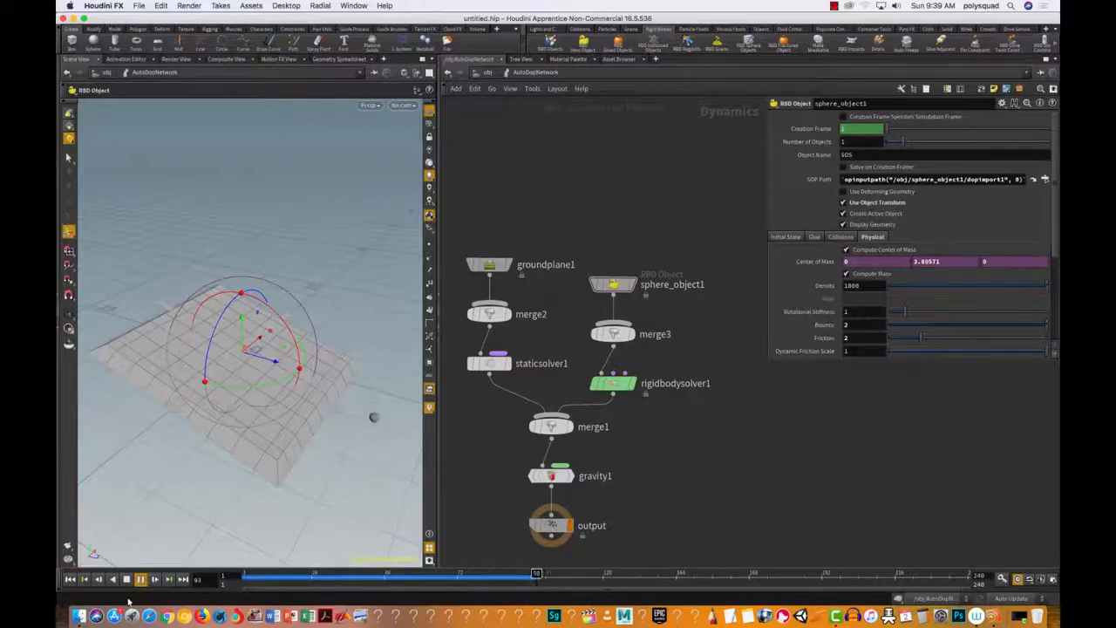
Set the sphere's bounce to 0.5 and friction to 6, replay the simulation from the first frame and stop it.
{"action": "left_click_drag", "start_coordinate": [866, 327], "coordinate": [571, 397]}
{"action": "type", "text": ".5"}
{"action": "left_click", "coordinate": [70, 577]}
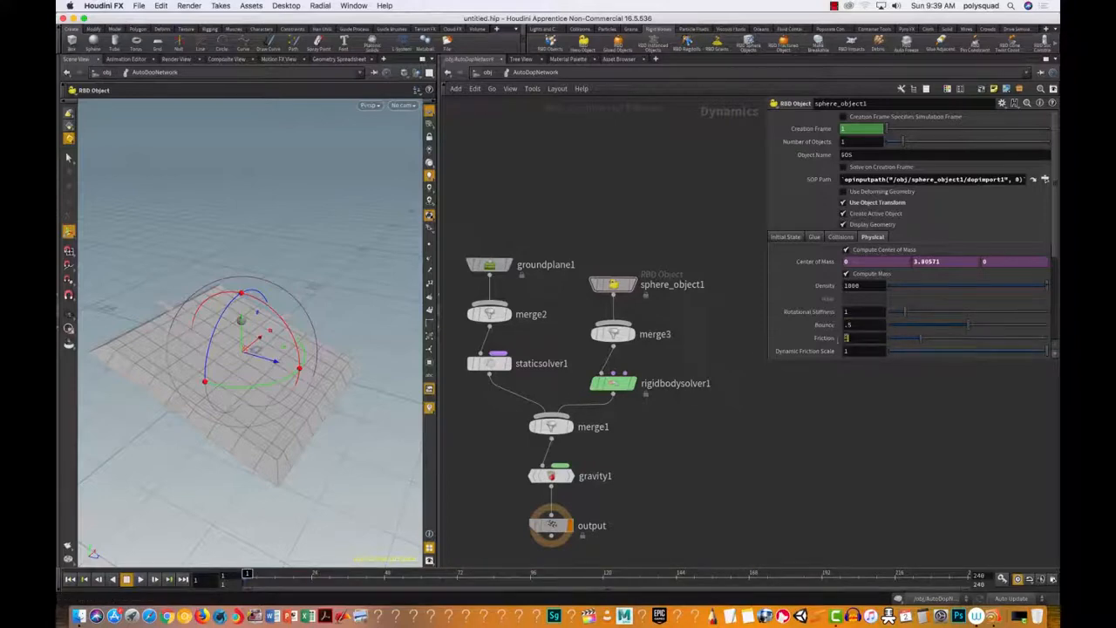
{"action": "left_click_drag", "start_coordinate": [851, 337], "coordinate": [487, 461]}
{"action": "type", "text": "0"}
{"action": "left_click", "coordinate": [71, 579]}
{"action": "left_click", "coordinate": [140, 579]}
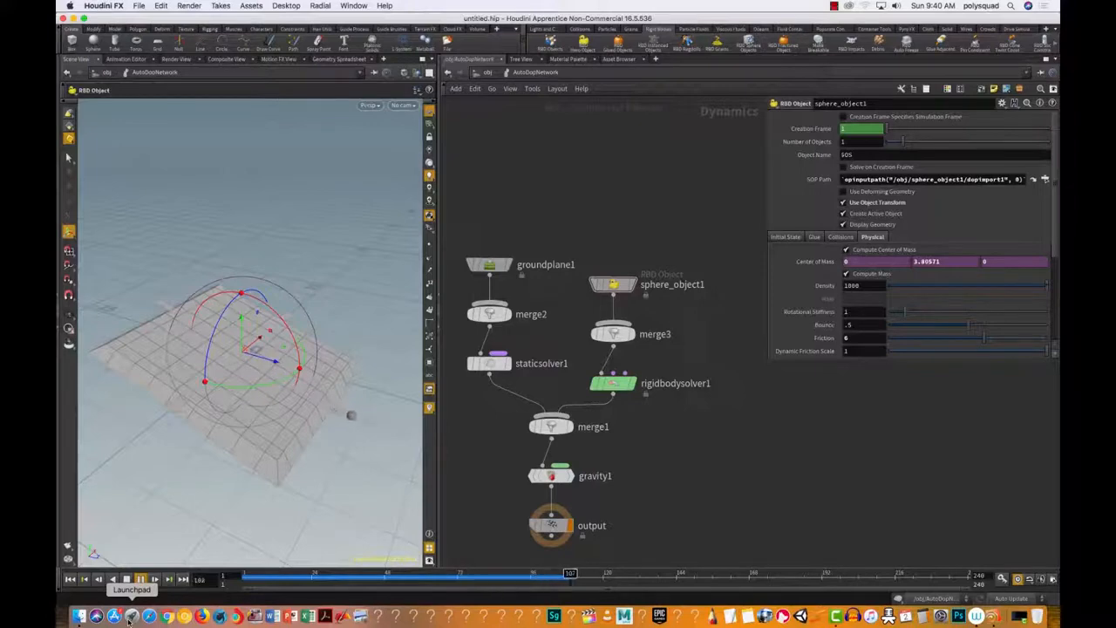
{"action": "left_click", "coordinate": [127, 578]}
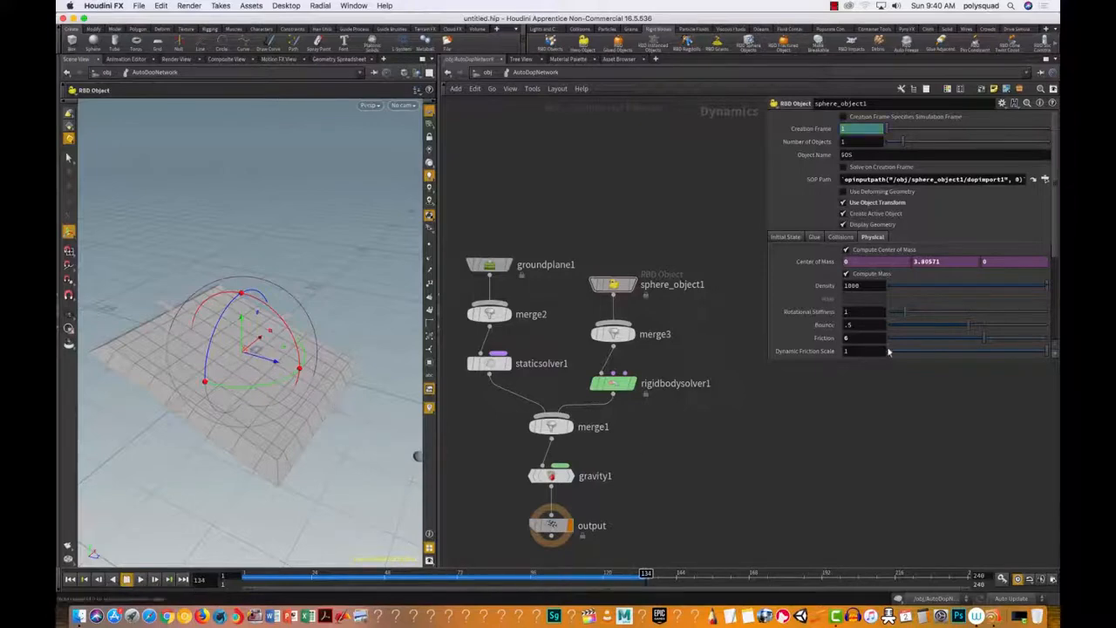
Set the sphere's friction to 0 and replay the simulation from the first frame.
{"action": "left_click", "coordinate": [862, 338]}
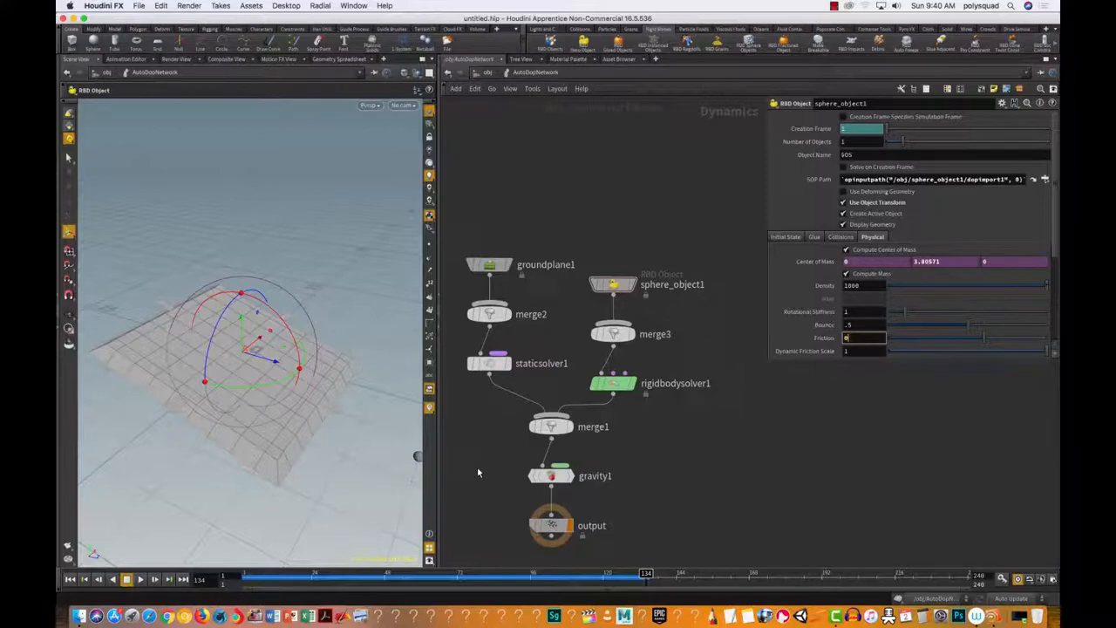
{"action": "left_click", "coordinate": [71, 578]}
{"action": "left_click", "coordinate": [140, 578]}
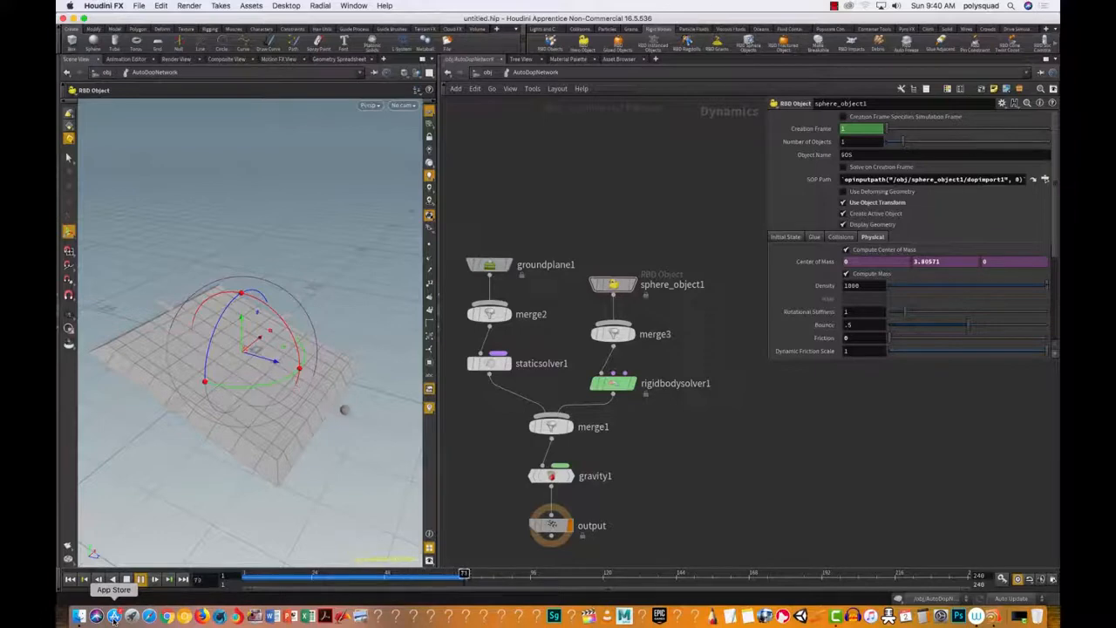
Set the sphere's friction to 100, replay the simulation from the first frame and stop it.
{"action": "left_click_drag", "start_coordinate": [875, 338], "coordinate": [530, 438]}
{"action": "type", "text": "1"}
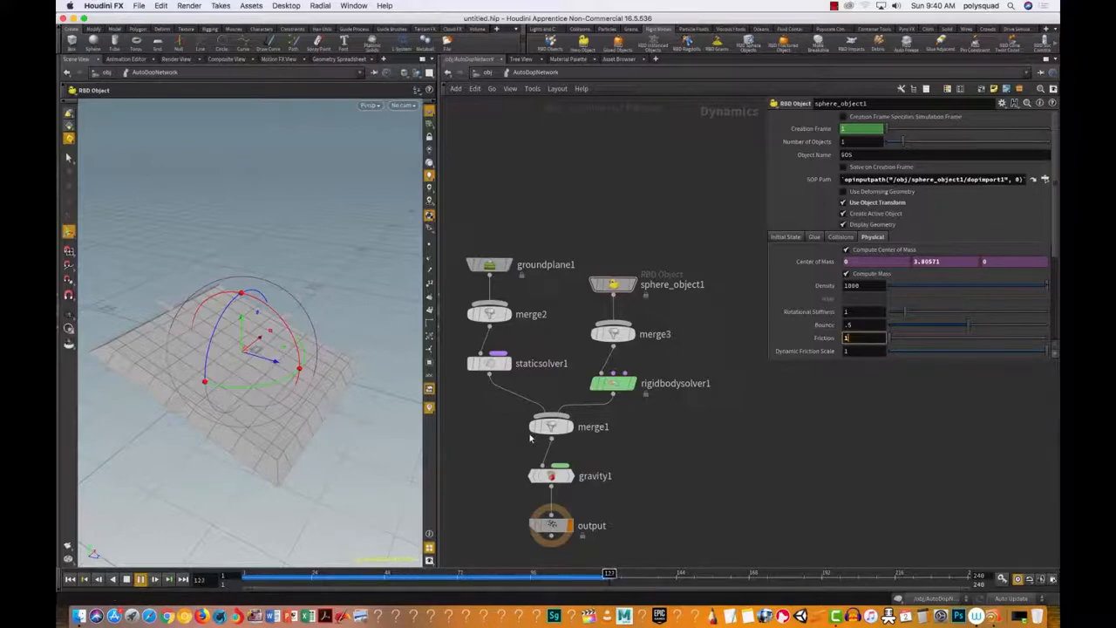
{"action": "type", "text": "00"}
{"action": "key", "text": "Return"}
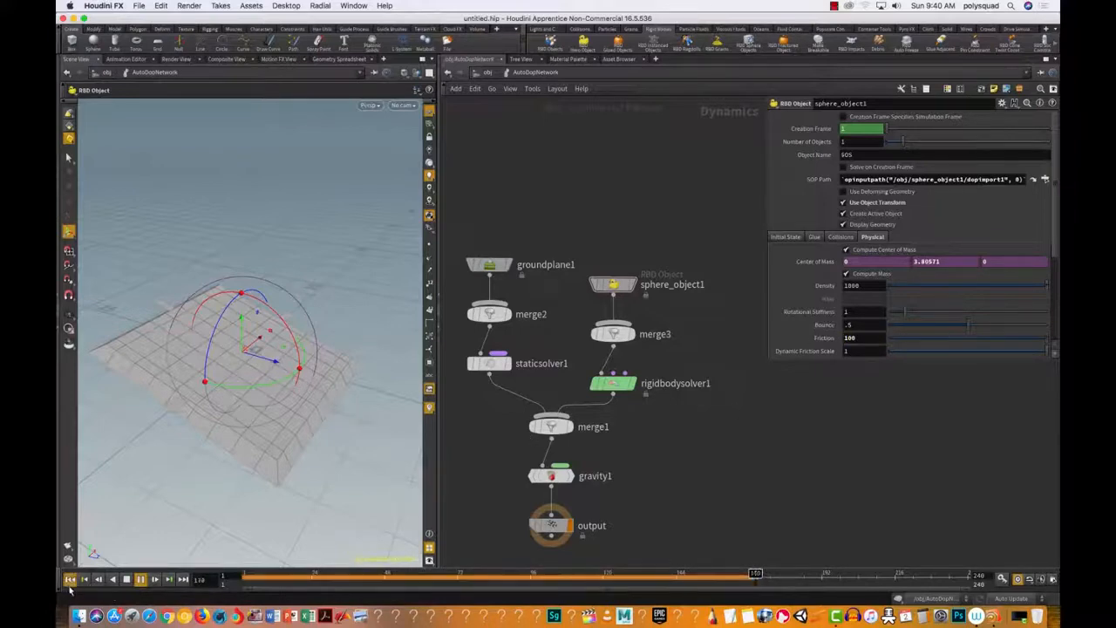
{"action": "left_click", "coordinate": [70, 579]}
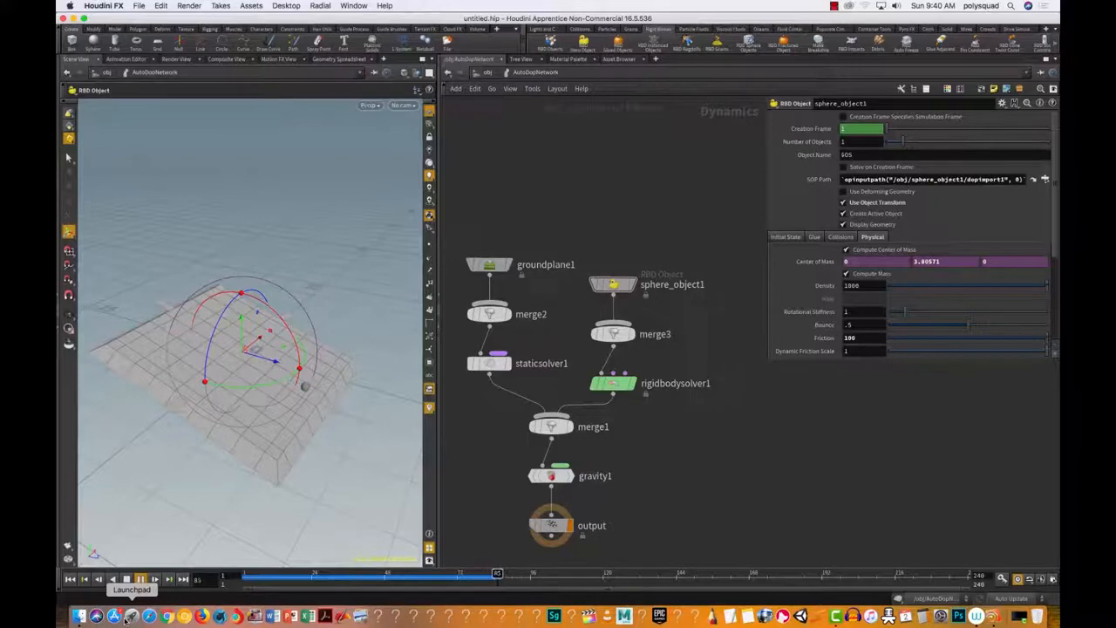
{"action": "left_click", "coordinate": [126, 579]}
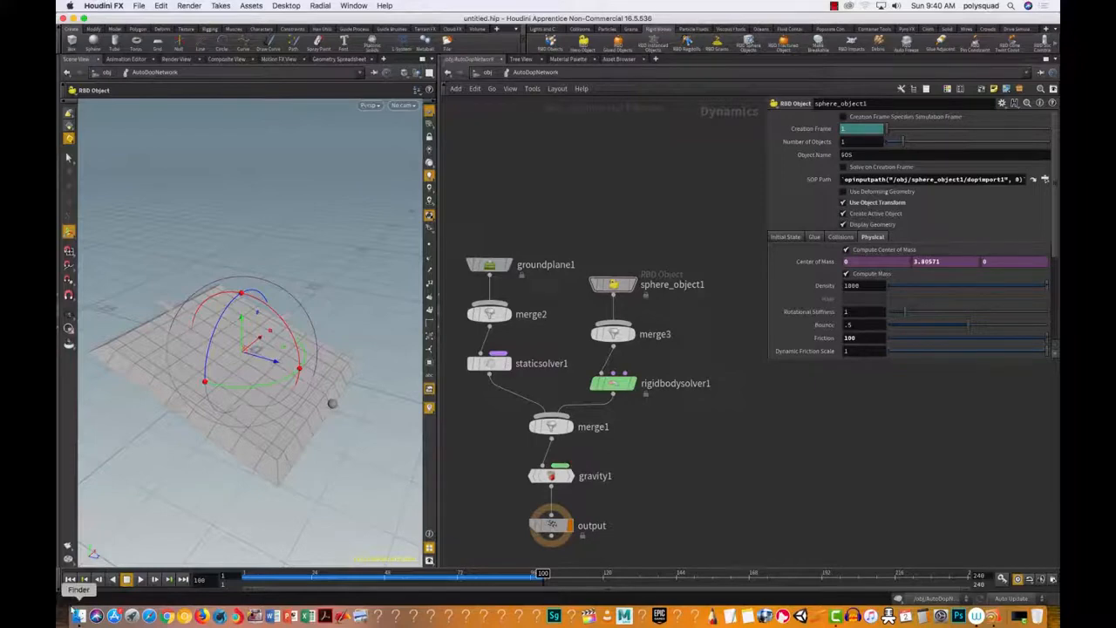
Set the Y force of gravity1 to -1, play the simulation from the first frame and stop it.
{"action": "left_click", "coordinate": [69, 580]}
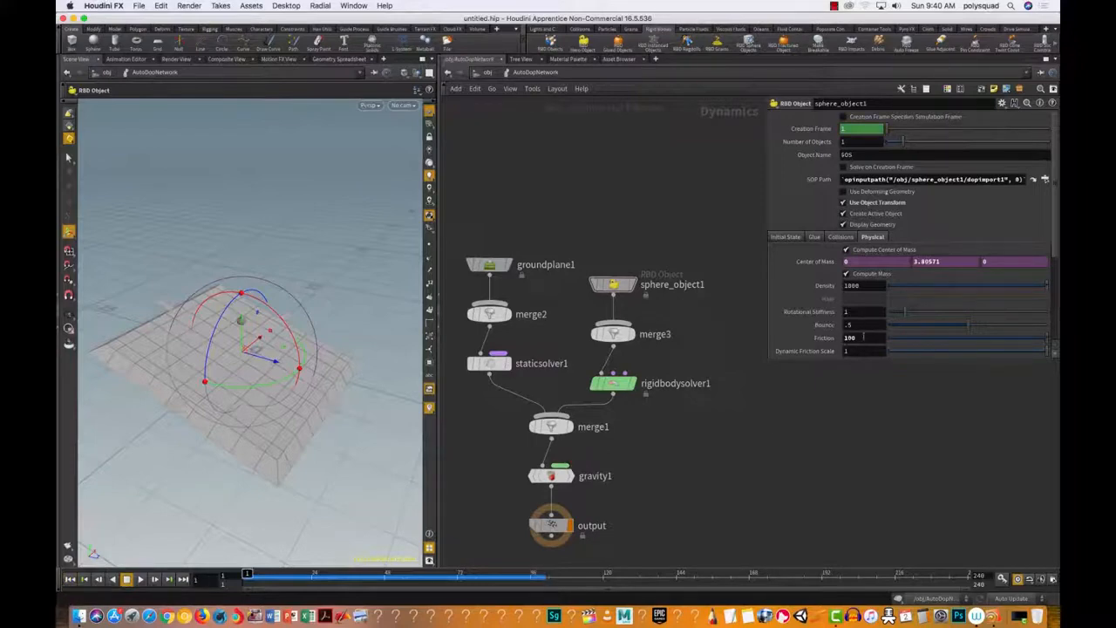
{"action": "mouse_move", "coordinate": [814, 331]}
{"action": "left_click", "coordinate": [868, 338]}
{"action": "left_click_drag", "start_coordinate": [492, 450], "coordinate": [642, 516]}
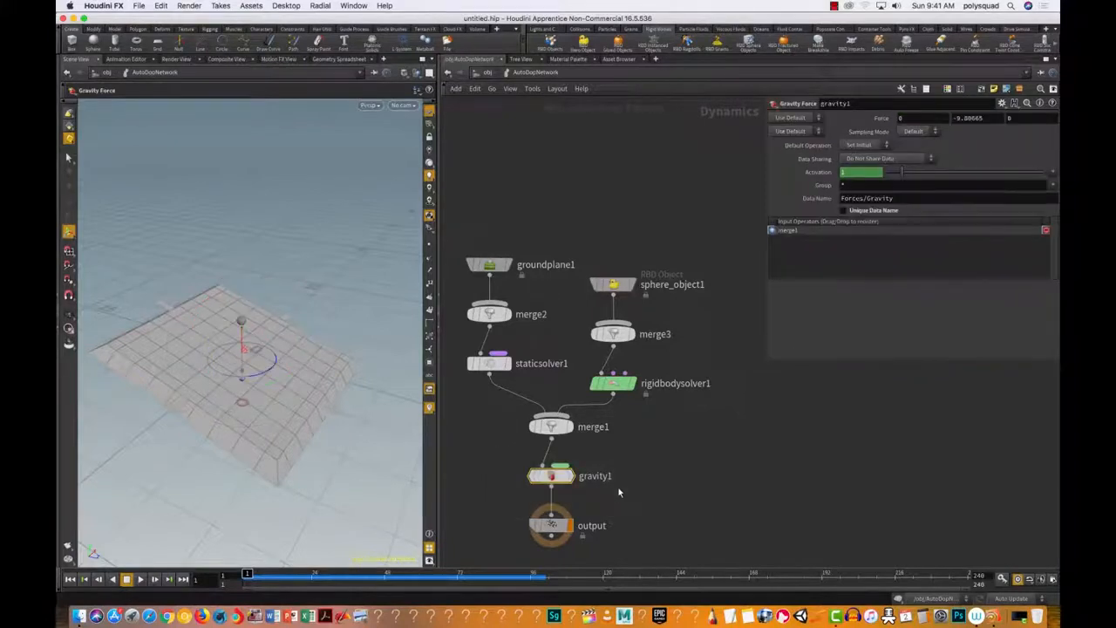
{"action": "left_click_drag", "start_coordinate": [490, 445], "coordinate": [627, 516]}
{"action": "left_click", "coordinate": [970, 118]}
{"action": "type", "text": "-1"}
{"action": "key", "text": "Return"}
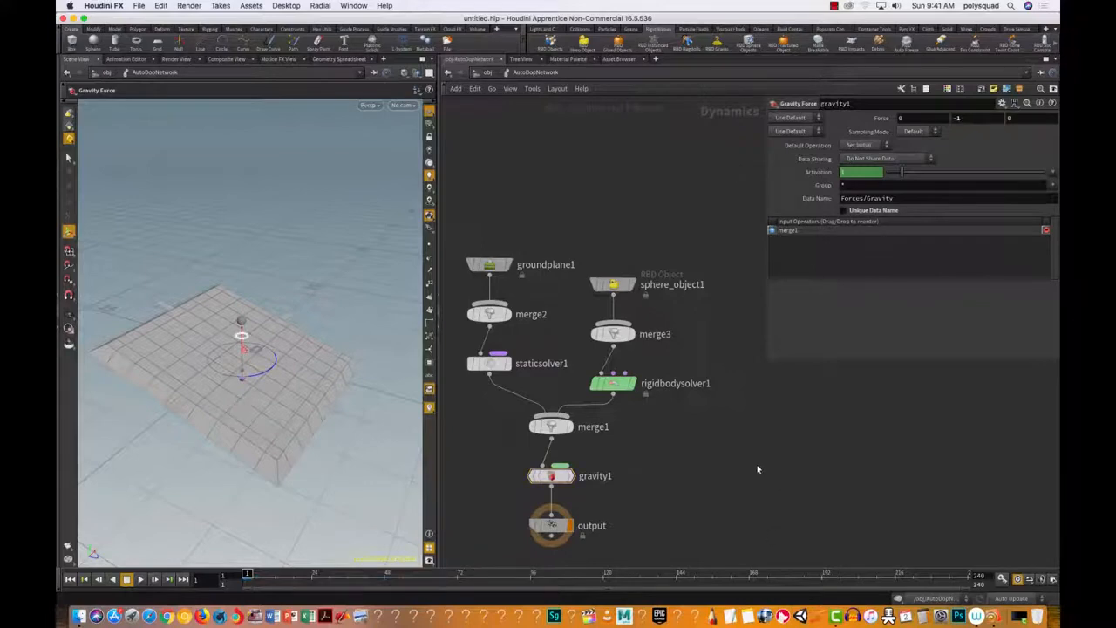
{"action": "left_click", "coordinate": [140, 579]}
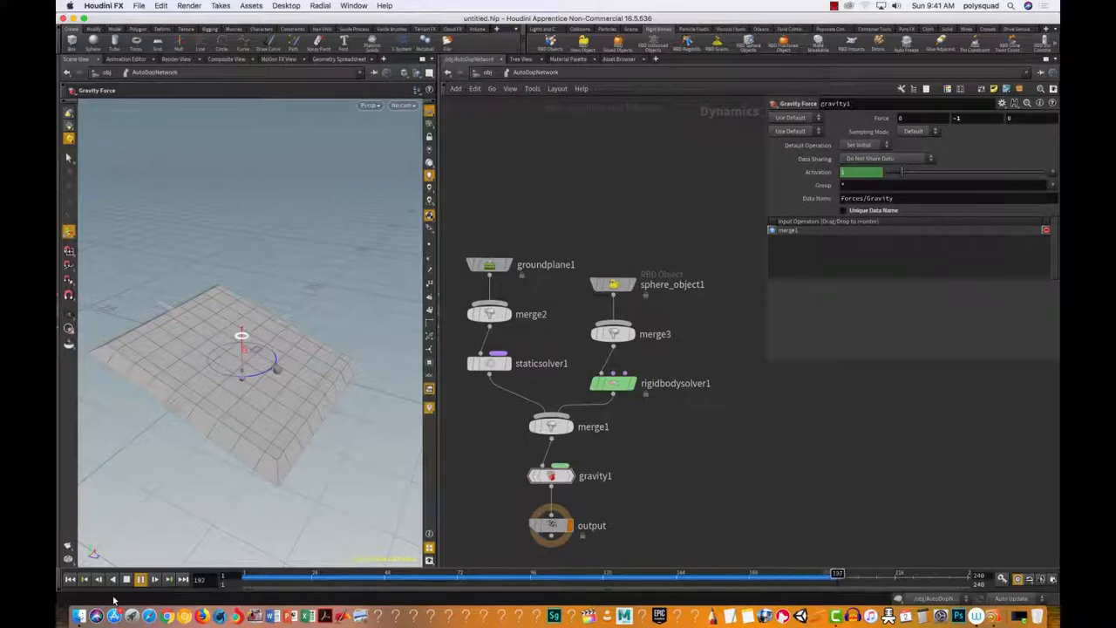
{"action": "left_click", "coordinate": [126, 579]}
Examine the rigidbodysolver1 parameters and compare the available collision tools with the rigid body tools.
{"action": "left_click_drag", "start_coordinate": [491, 448], "coordinate": [602, 491]}
{"action": "left_click", "coordinate": [614, 383]}
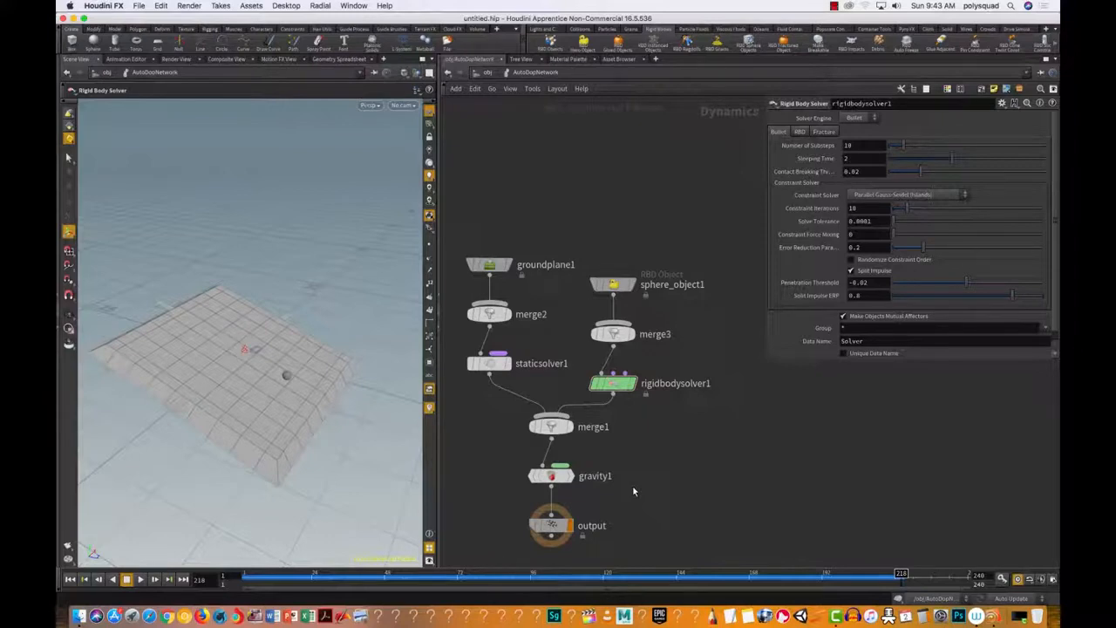
{"action": "left_click", "coordinate": [579, 29]}
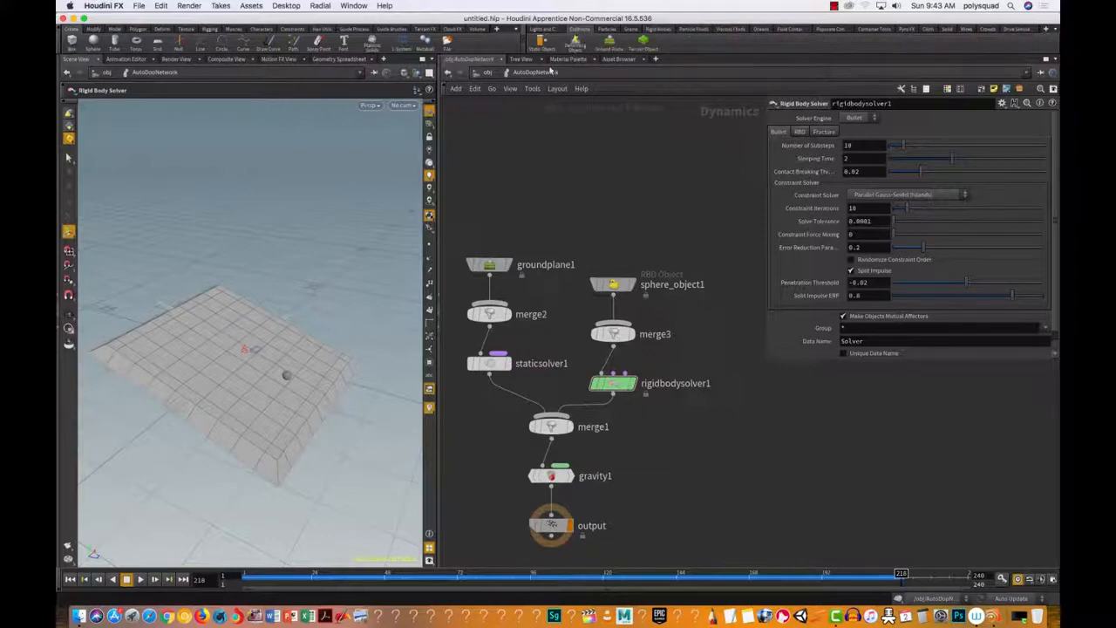
{"action": "left_click", "coordinate": [660, 29]}
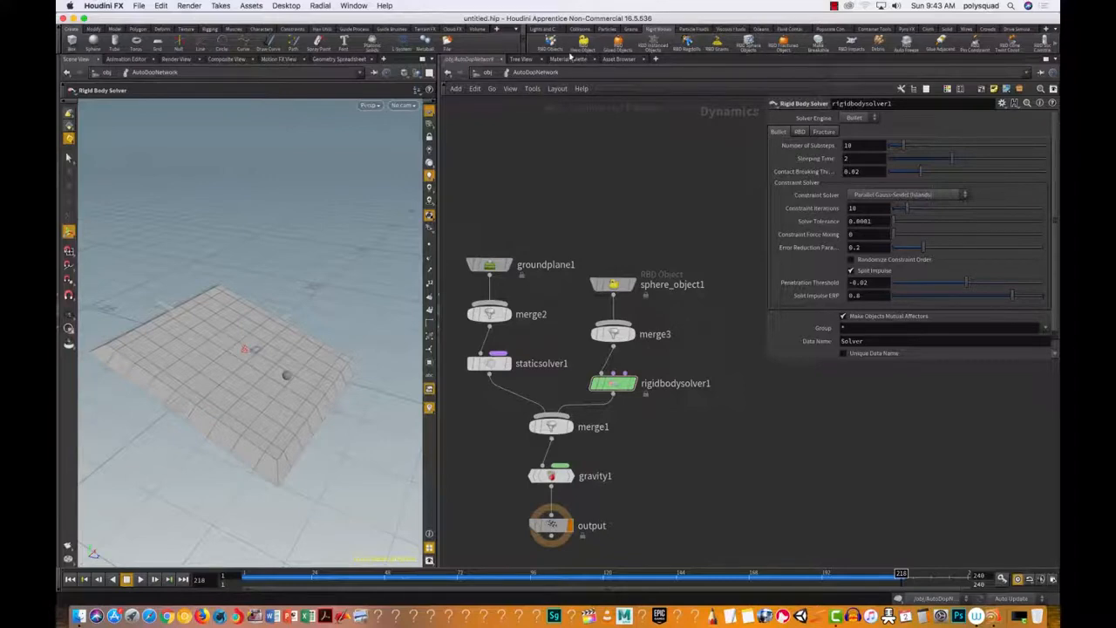
{"action": "left_click", "coordinate": [580, 29]}
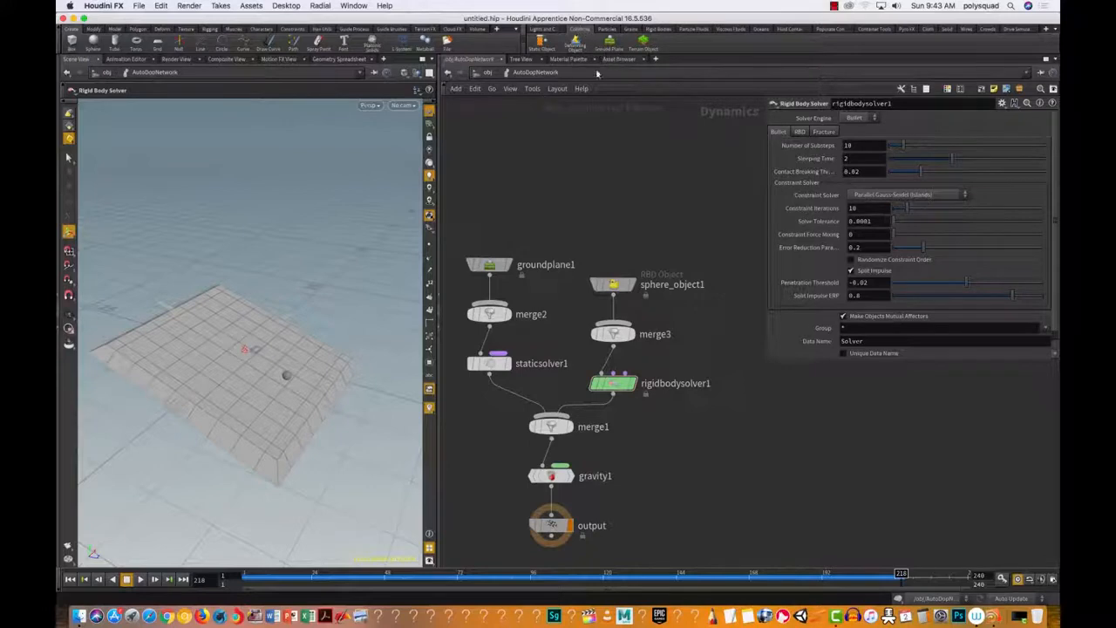
{"action": "left_click", "coordinate": [659, 29]}
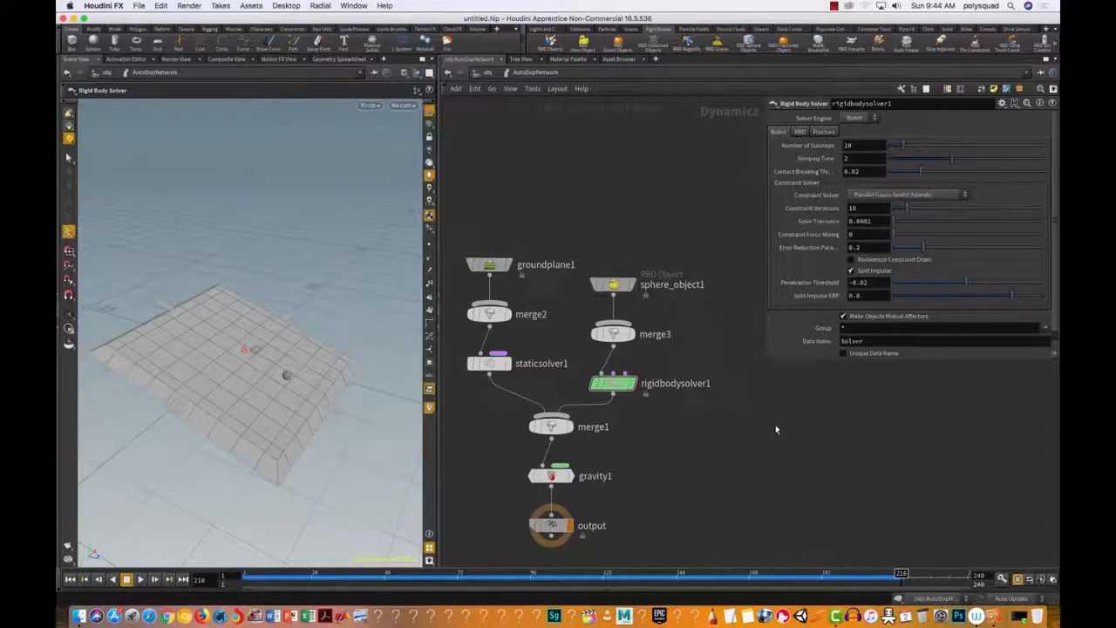
Hide the parameter overlay in the network editor.
{"action": "key", "text": "p"}
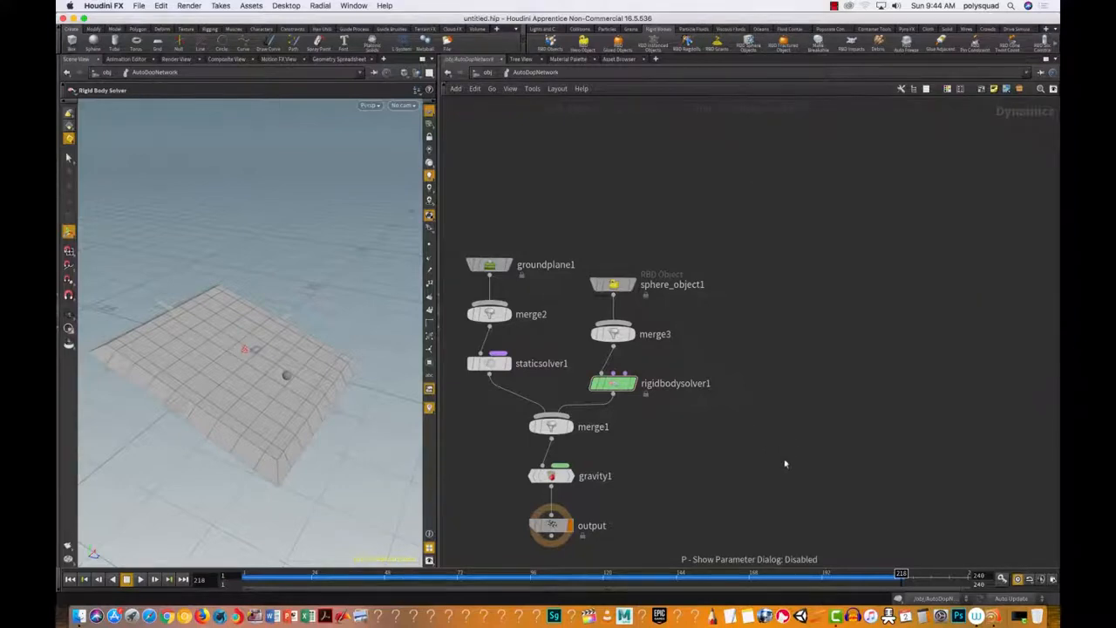
{"action": "scroll", "coordinate": [767, 340], "scroll_direction": "up", "scroll_amount": 3}
{"action": "scroll", "coordinate": [741, 318], "scroll_direction": "down", "scroll_amount": 5}
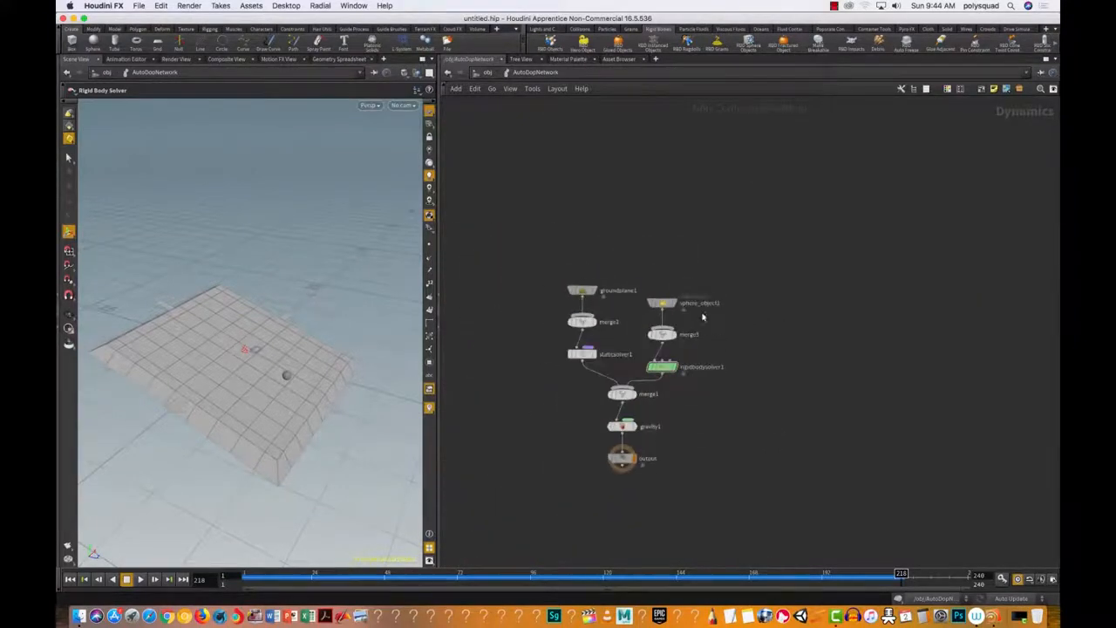
Return to the object level and delete sphere_object1, AutoDopNetwork and groundplane_object1.
{"action": "key", "text": "u"}
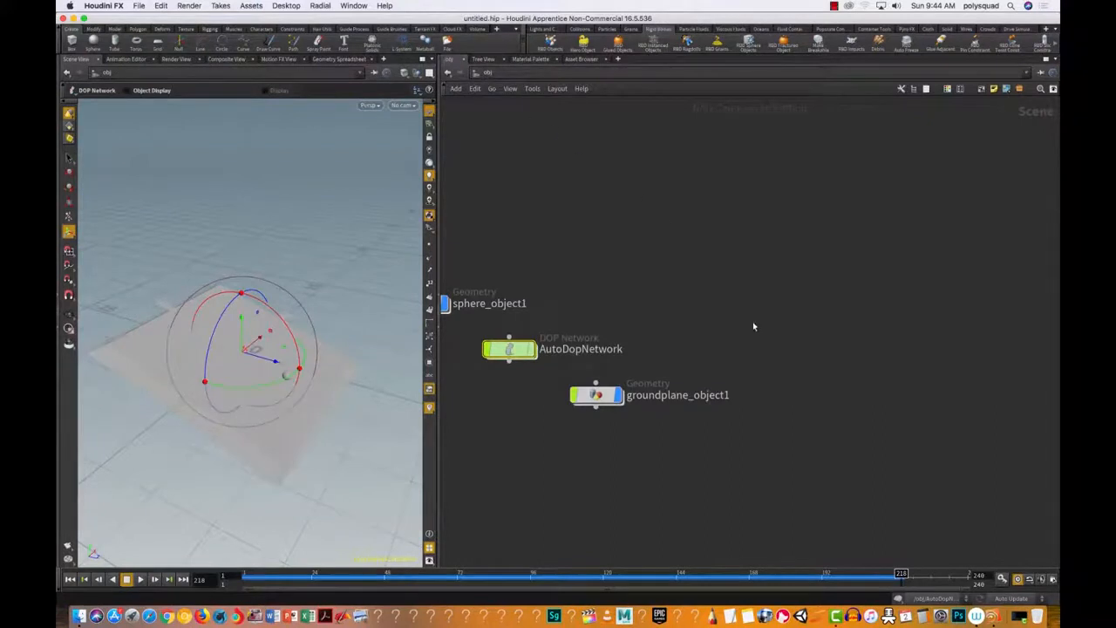
{"action": "key", "text": "space+h"}
{"action": "left_click_drag", "start_coordinate": [677, 473], "coordinate": [791, 436]}
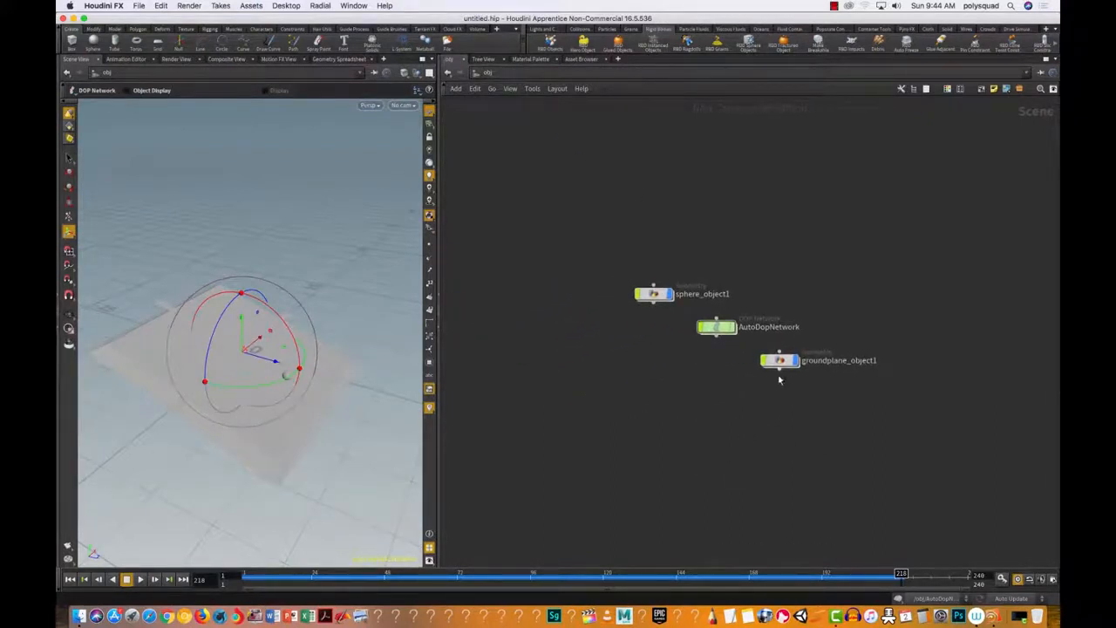
{"action": "left_click_drag", "start_coordinate": [604, 225], "coordinate": [812, 436]}
{"action": "key", "text": "Delete"}
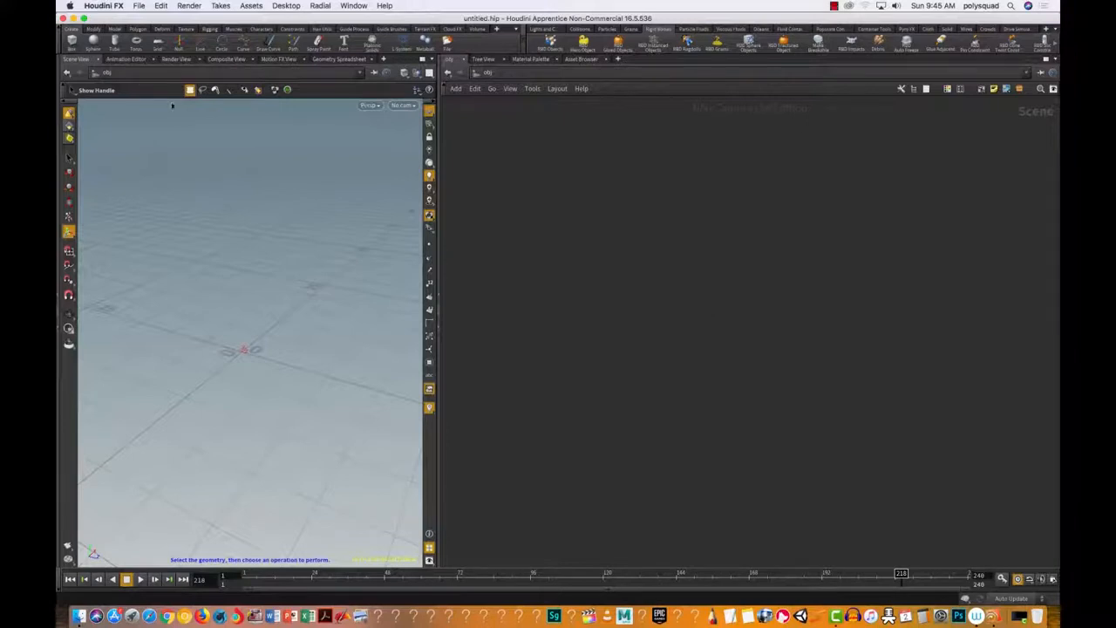
Create a sphere at the origin and move its node to the middle of the network.
{"action": "left_click", "coordinate": [93, 45]}
{"action": "key", "text": "Return"}
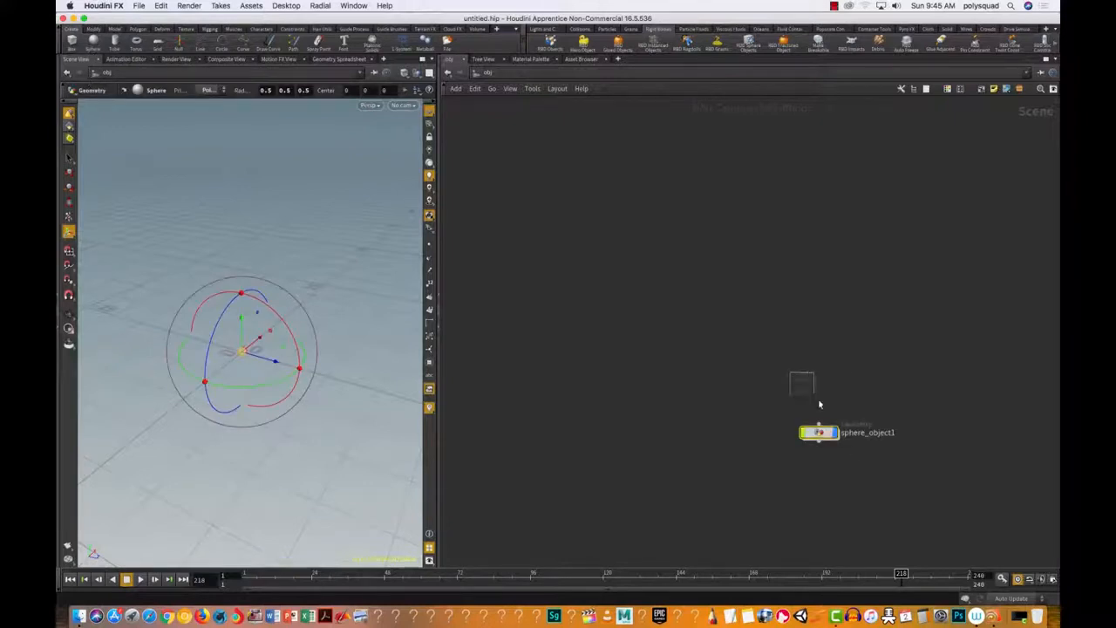
{"action": "left_click_drag", "start_coordinate": [818, 432], "coordinate": [707, 302]}
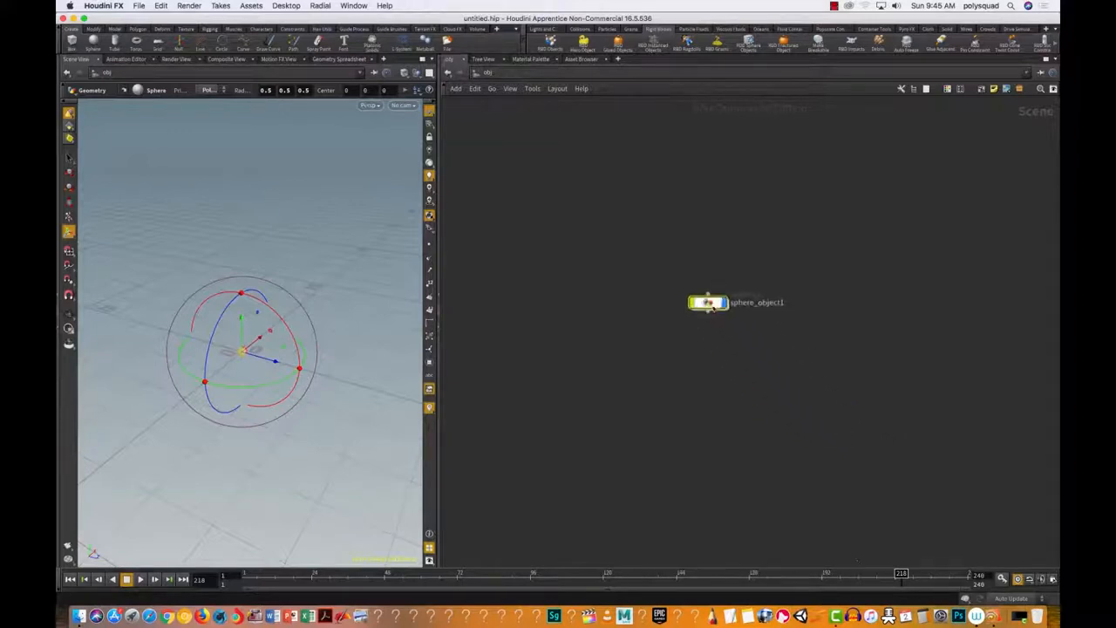
Rename the sphere_object1 node as chain.
{"action": "left_click", "coordinate": [755, 302]}
{"action": "left_click", "coordinate": [772, 365]}
{"action": "left_click", "coordinate": [759, 305]}
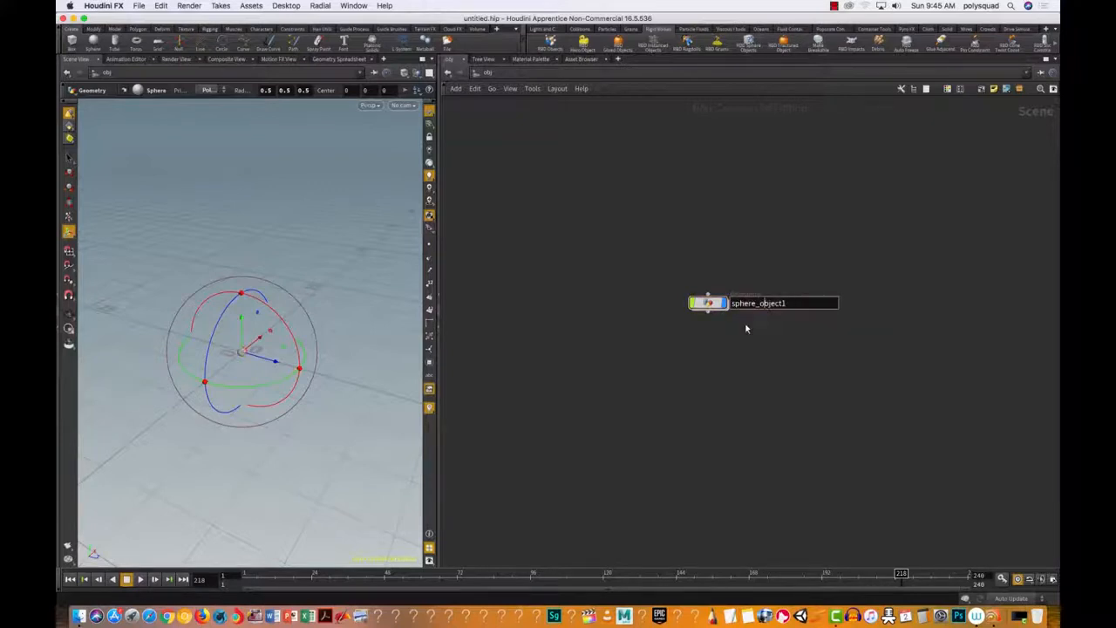
{"action": "left_click_drag", "start_coordinate": [790, 303], "coordinate": [731, 303]}
{"action": "type", "text": "chain"}
{"action": "key", "text": "Return"}
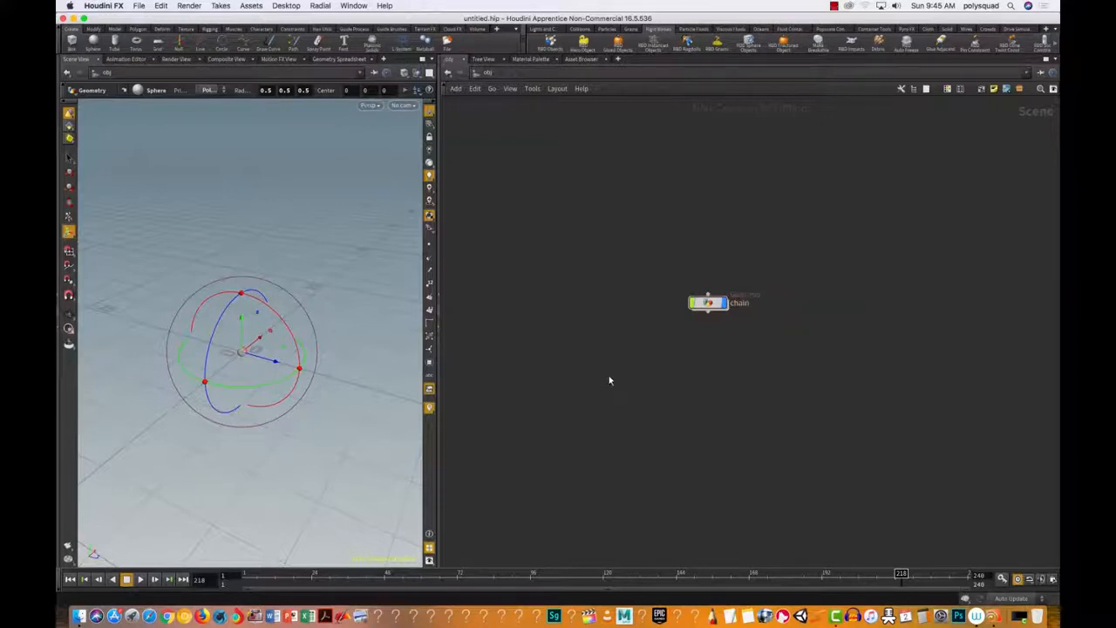
Select the chain geometry node in the network.
{"action": "right_click_drag", "start_coordinate": [723, 343], "coordinate": [798, 327], "text": "alt"}
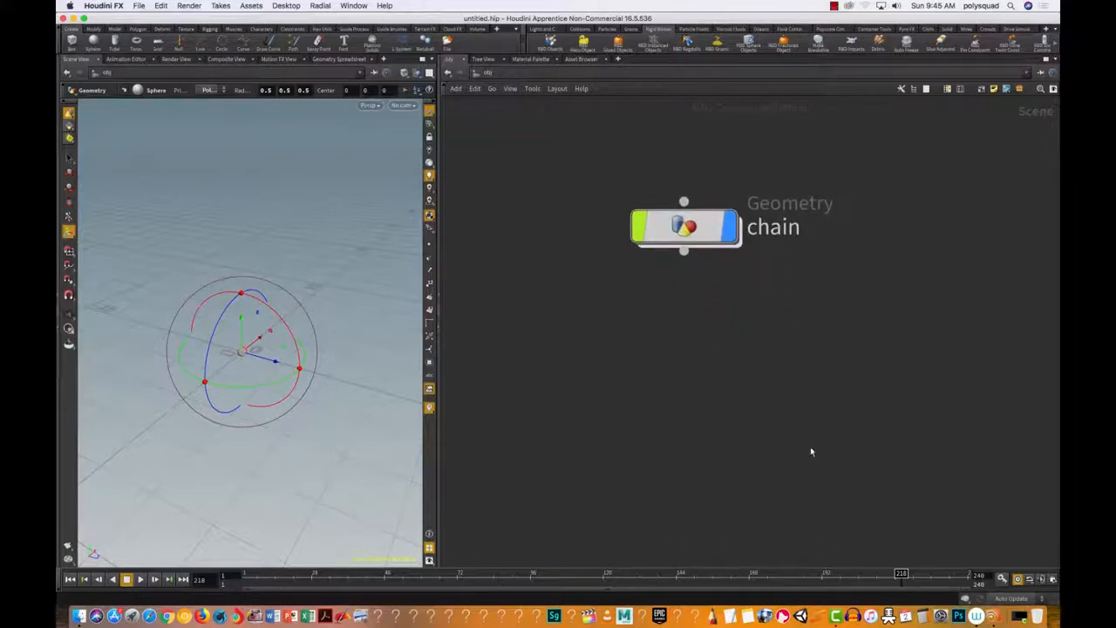
{"action": "left_click_drag", "start_coordinate": [583, 169], "coordinate": [742, 303]}
{"action": "left_click_drag", "start_coordinate": [604, 145], "coordinate": [802, 317]}
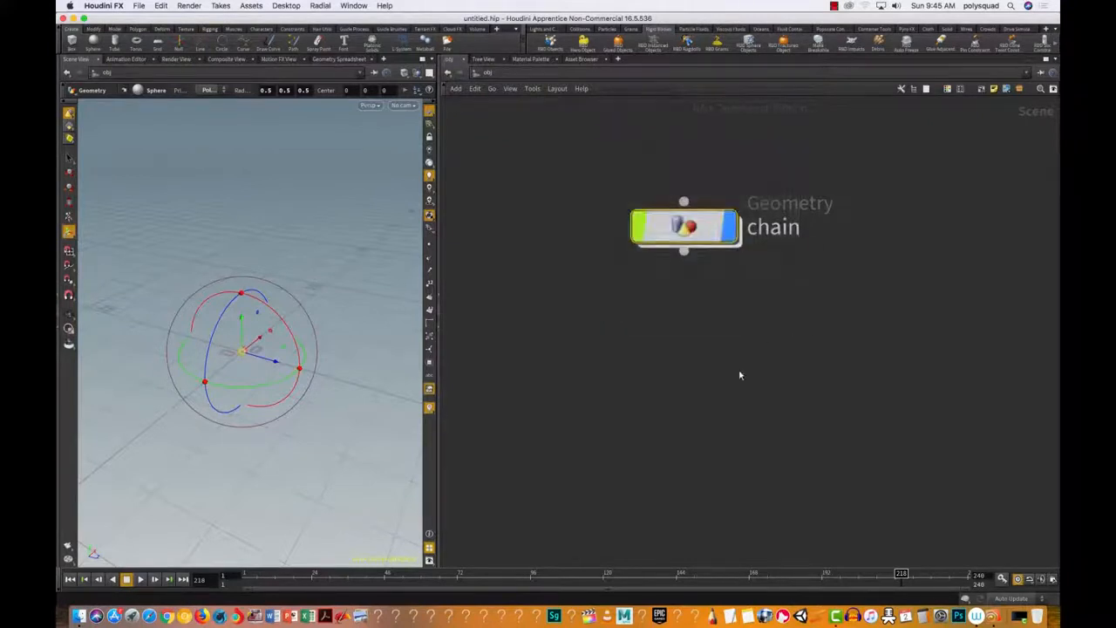
Enter the chain geometry node's network, where sphere1 sits.
{"action": "key", "text": "Return"}
{"action": "left_click_drag", "start_coordinate": [715, 270], "coordinate": [803, 372]}
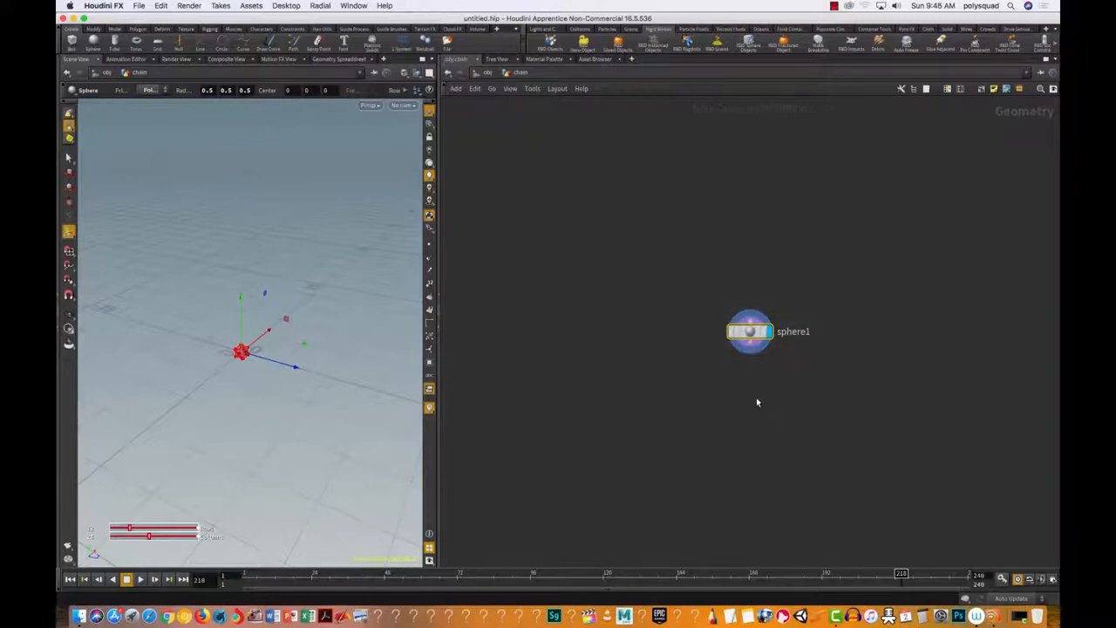
{"action": "scroll", "coordinate": [753, 399], "scroll_direction": "up", "scroll_amount": 5}
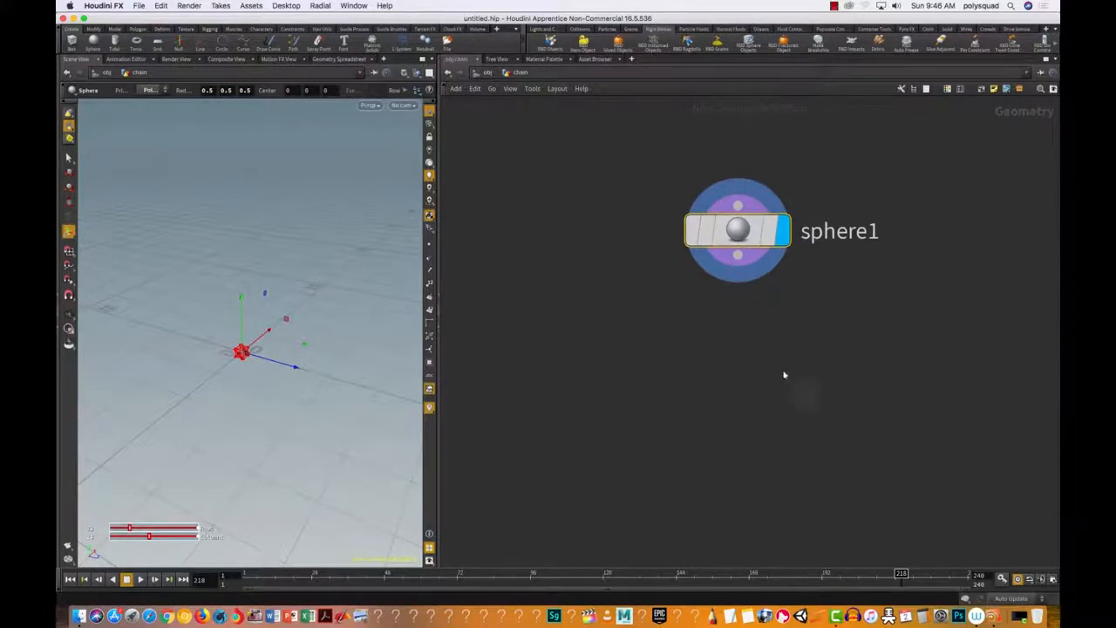
{"action": "left_click", "coordinate": [760, 347]}
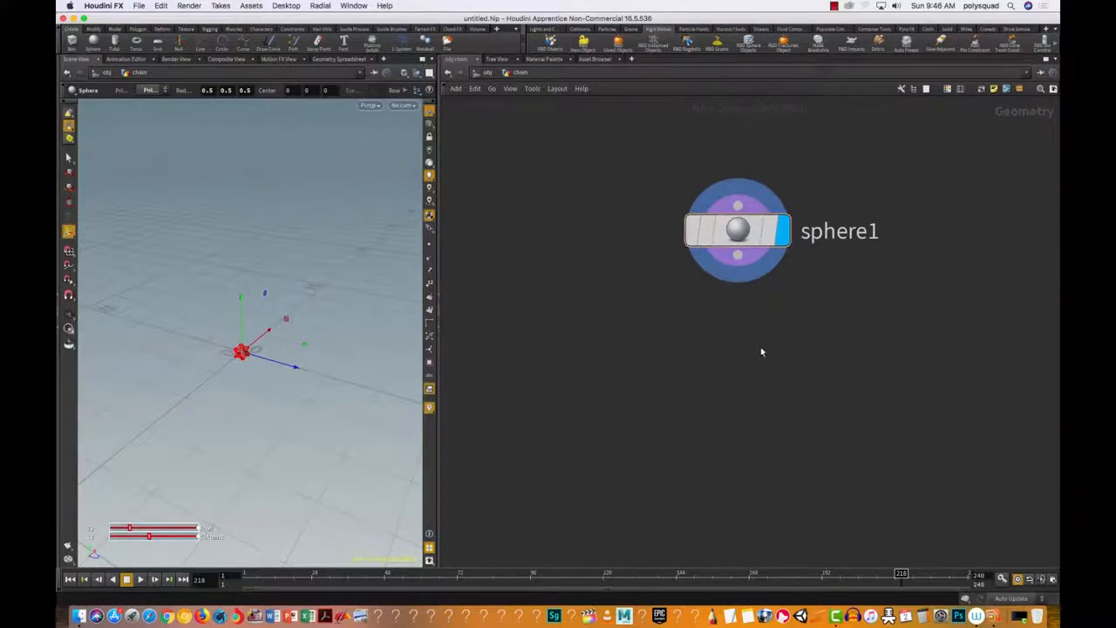
{"action": "middle_click_drag", "start_coordinate": [763, 324], "coordinate": [722, 391]}
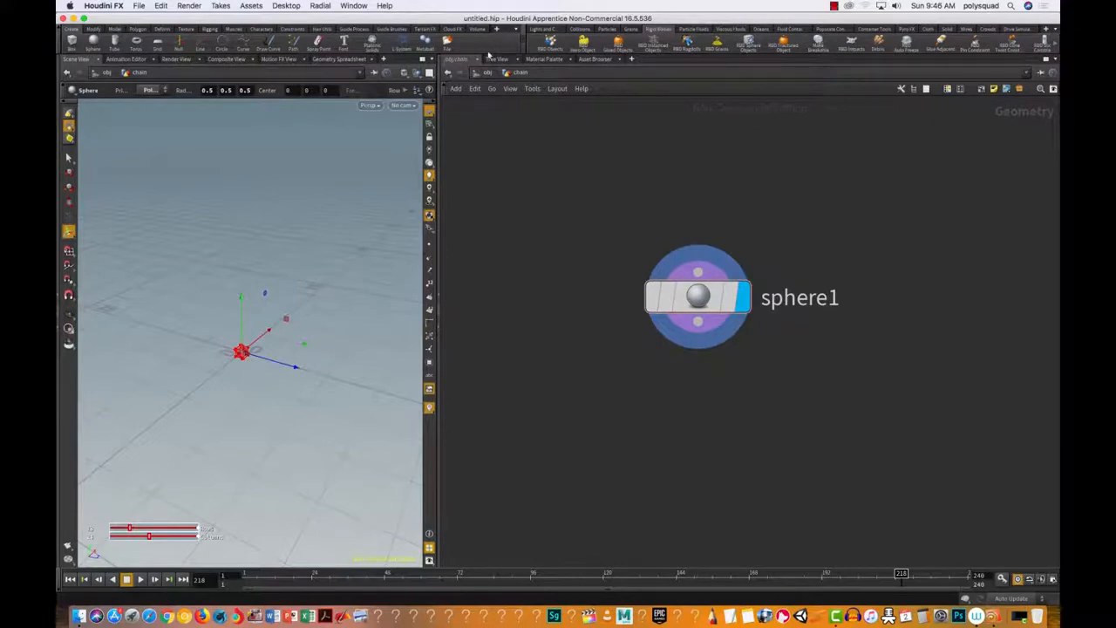
Return to the object level and go back inside the chain geometry node.
{"action": "left_click", "coordinate": [486, 73]}
{"action": "double_click", "coordinate": [773, 249]}
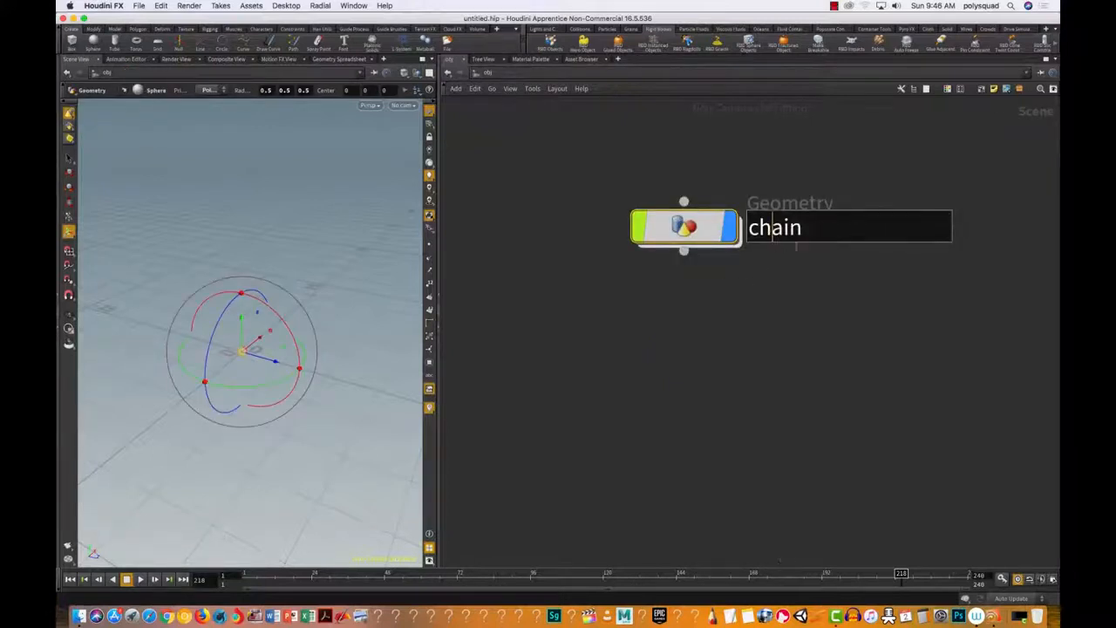
{"action": "key", "text": "Return"}
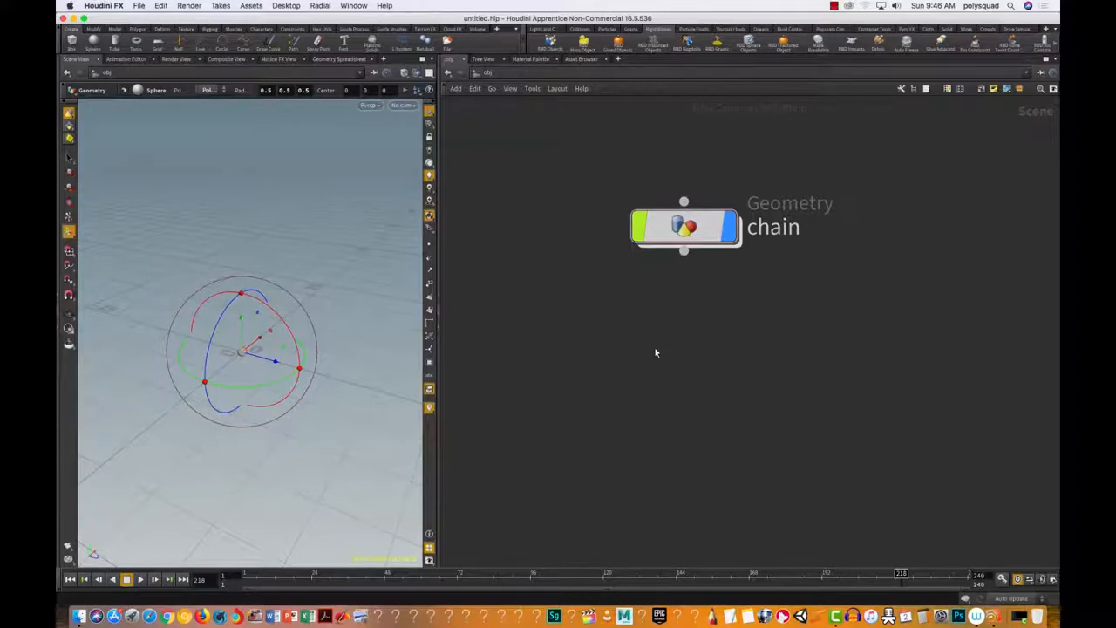
{"action": "left_click_drag", "start_coordinate": [587, 127], "coordinate": [844, 353]}
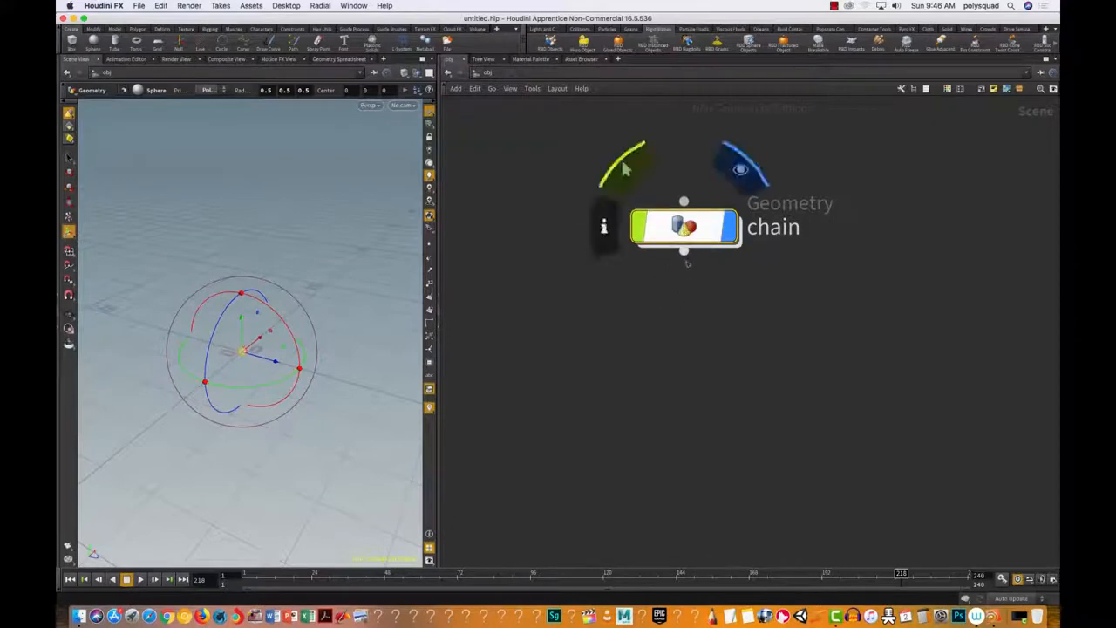
{"action": "double_click", "coordinate": [667, 234]}
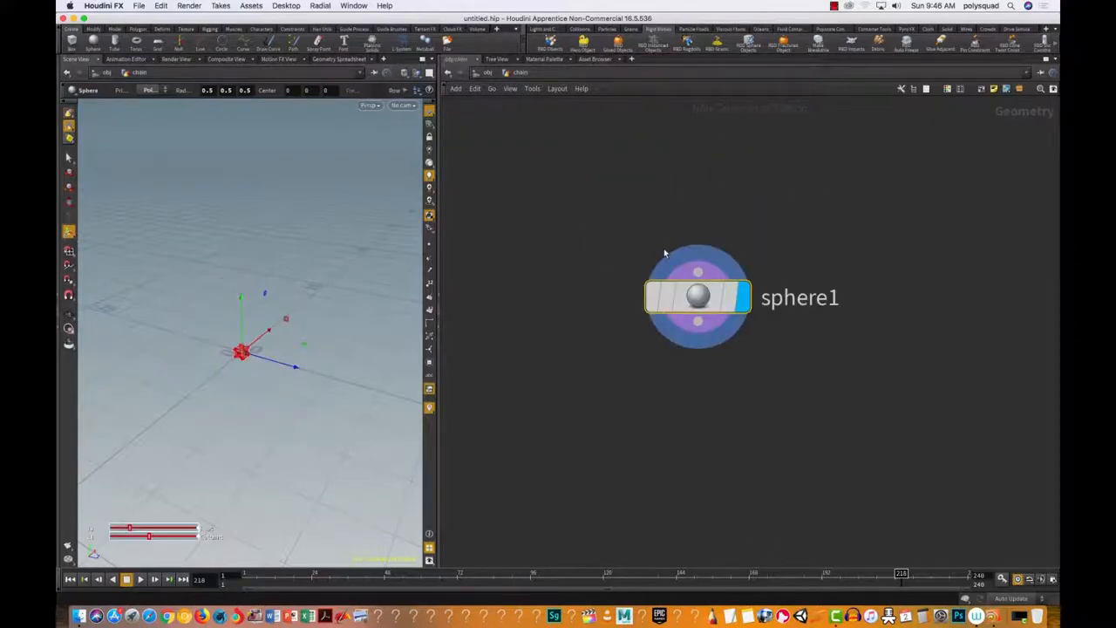
Show sphere1's parameters over the network and move its node clear of them.
{"action": "left_click_drag", "start_coordinate": [581, 171], "coordinate": [771, 444]}
{"action": "left_click_drag", "start_coordinate": [615, 207], "coordinate": [875, 445]}
{"action": "key", "text": "p"}
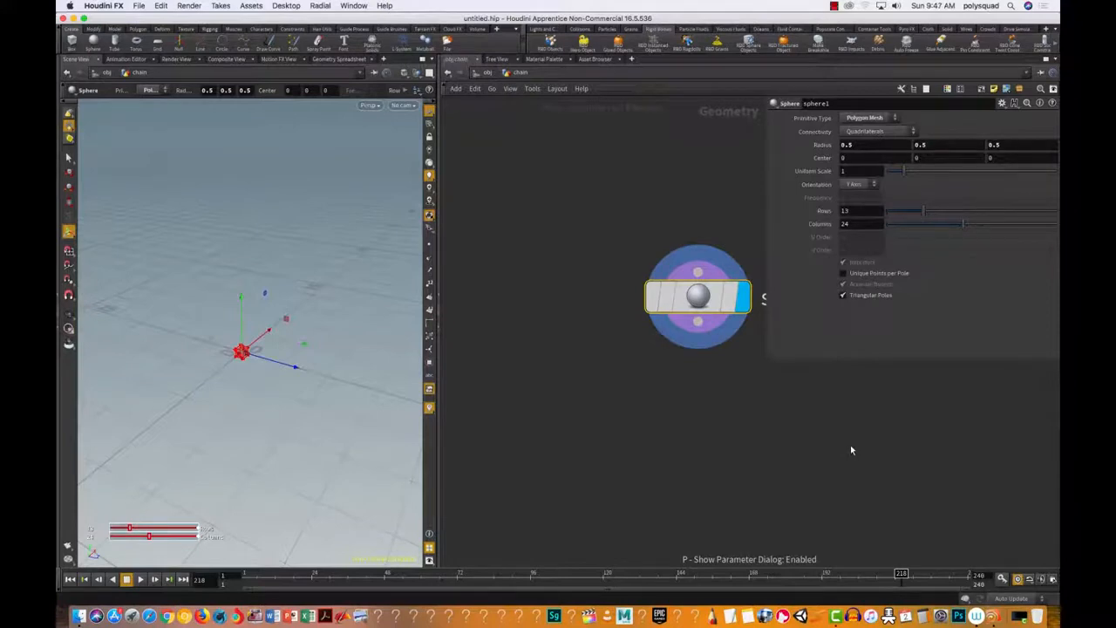
{"action": "left_click_drag", "start_coordinate": [605, 204], "coordinate": [802, 414]}
{"action": "left_click_drag", "start_coordinate": [689, 300], "coordinate": [534, 237]}
{"action": "left_click_drag", "start_coordinate": [646, 339], "coordinate": [466, 165]}
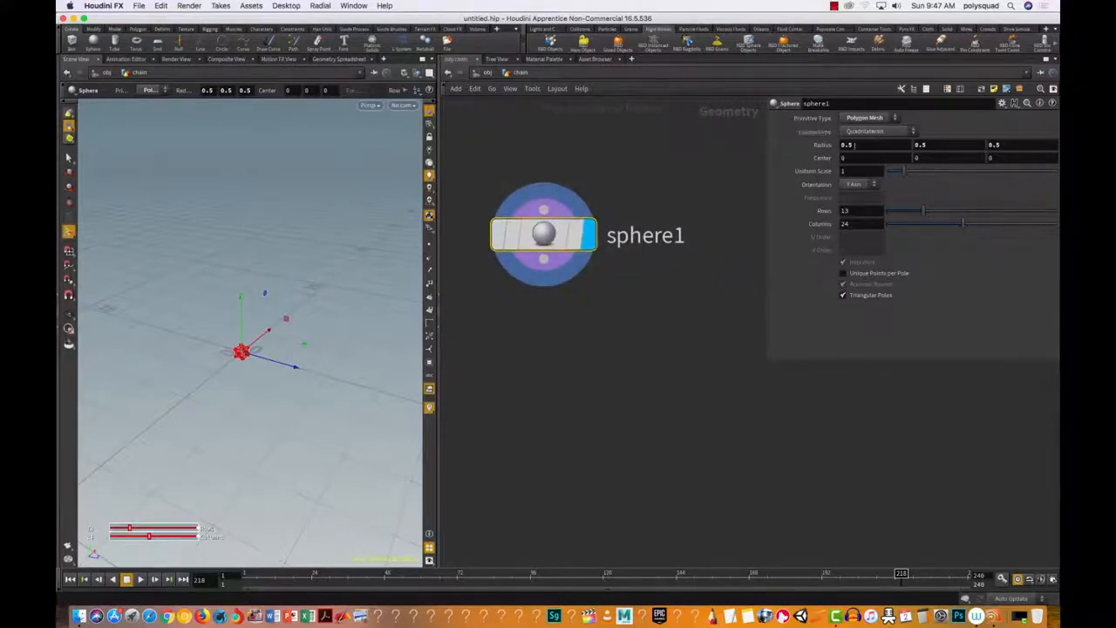
Set sphere1's radius to 1 on all three axes.
{"action": "left_click", "coordinate": [853, 144]}
{"action": "key", "text": "Tab"}
{"action": "key", "text": "Tab"}
{"action": "left_click", "coordinate": [869, 145]}
{"action": "double_click", "coordinate": [869, 145]}
{"action": "type", "text": "1"}
{"action": "key", "text": "Tab"}
{"action": "type", "text": "1"}
{"action": "key", "text": "Tab"}
{"action": "type", "text": "1"}
{"action": "key", "text": "Return"}
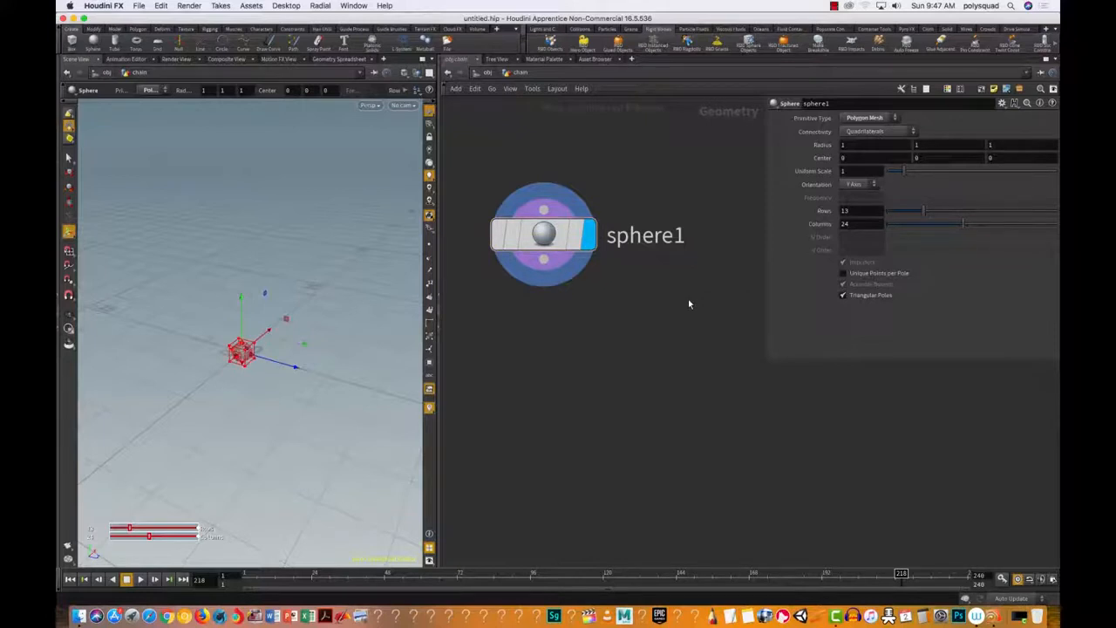
Hide the node parameters and inspect the resized sphere up close in the viewport.
{"action": "left_click_drag", "start_coordinate": [680, 399], "coordinate": [456, 163]}
{"action": "key", "text": "p"}
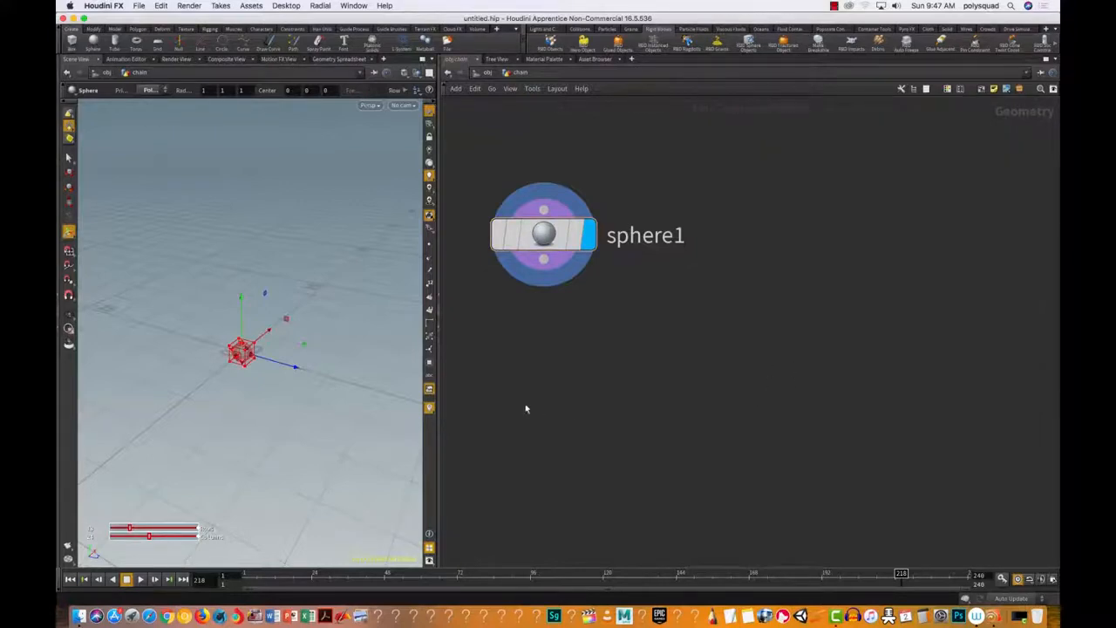
{"action": "key", "text": "Escape"}
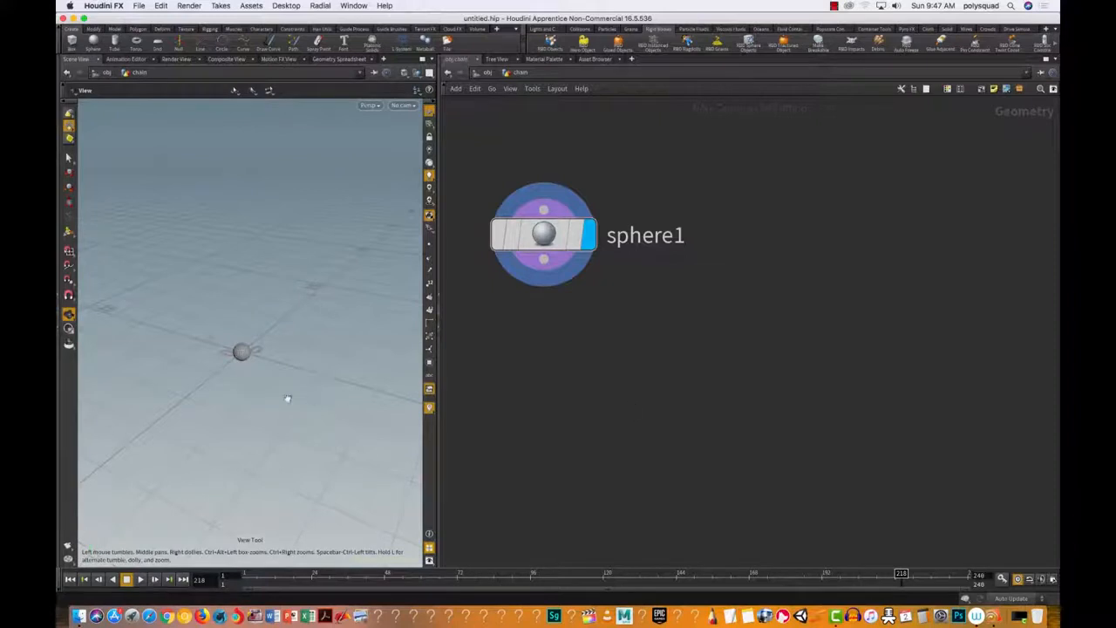
{"action": "left_click_drag", "start_coordinate": [257, 398], "coordinate": [358, 378]}
{"action": "right_click_drag", "start_coordinate": [287, 395], "coordinate": [421, 307]}
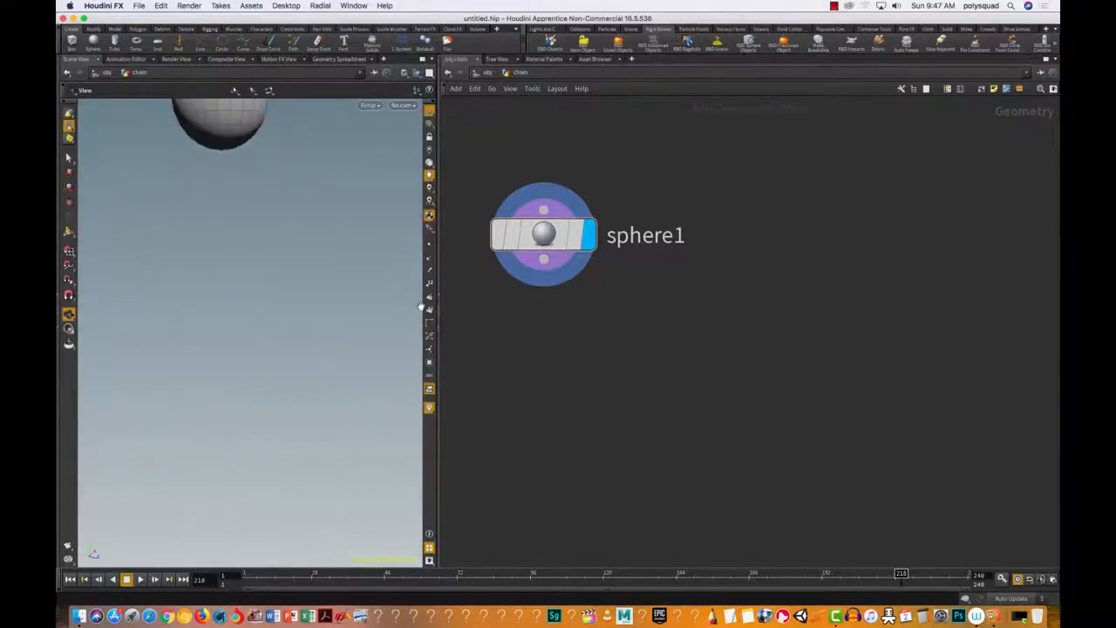
{"action": "mouse_move", "coordinate": [256, 369]}
{"action": "right_mouse_down"}
{"action": "mouse_move", "coordinate": [236, 388]}
{"action": "mouse_move", "coordinate": [269, 363]}
{"action": "right_mouse_up"}
{"action": "middle_click_drag", "start_coordinate": [268, 363], "coordinate": [282, 422]}
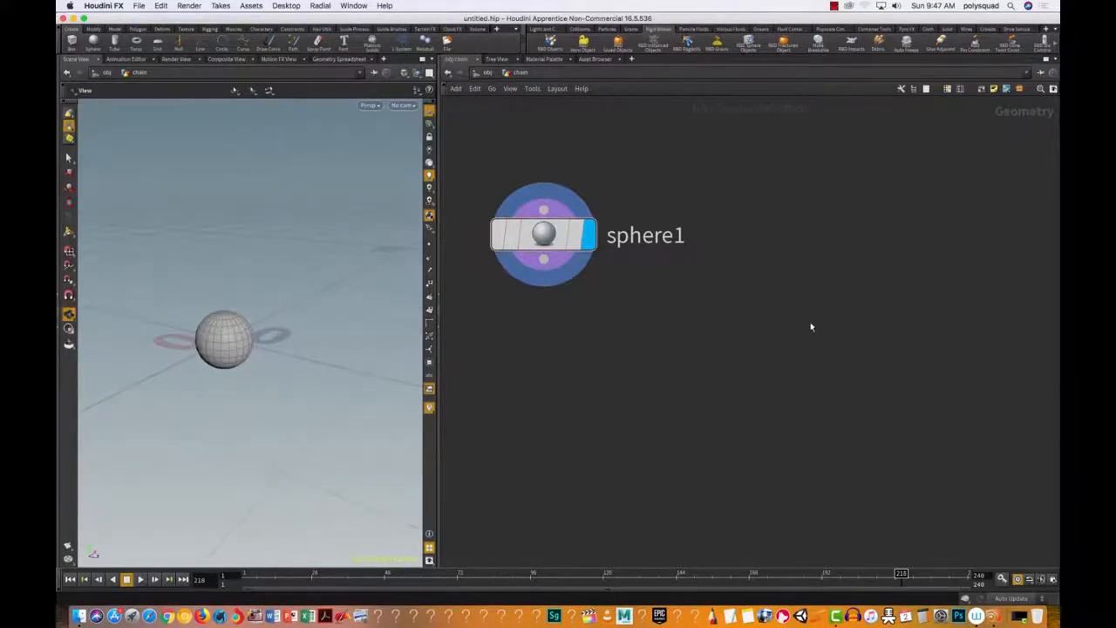
Add a Line node beside sphere1 in the chain network and make it the displayed node.
{"action": "left_click_drag", "start_coordinate": [666, 344], "coordinate": [534, 251]}
{"action": "key", "text": "Tab"}
{"action": "type", "text": "q"}
{"action": "left_click", "coordinate": [761, 329]}
{"action": "key", "text": "Tab"}
{"action": "mouse_move", "coordinate": [871, 391]}
{"action": "type", "text": "lin"}
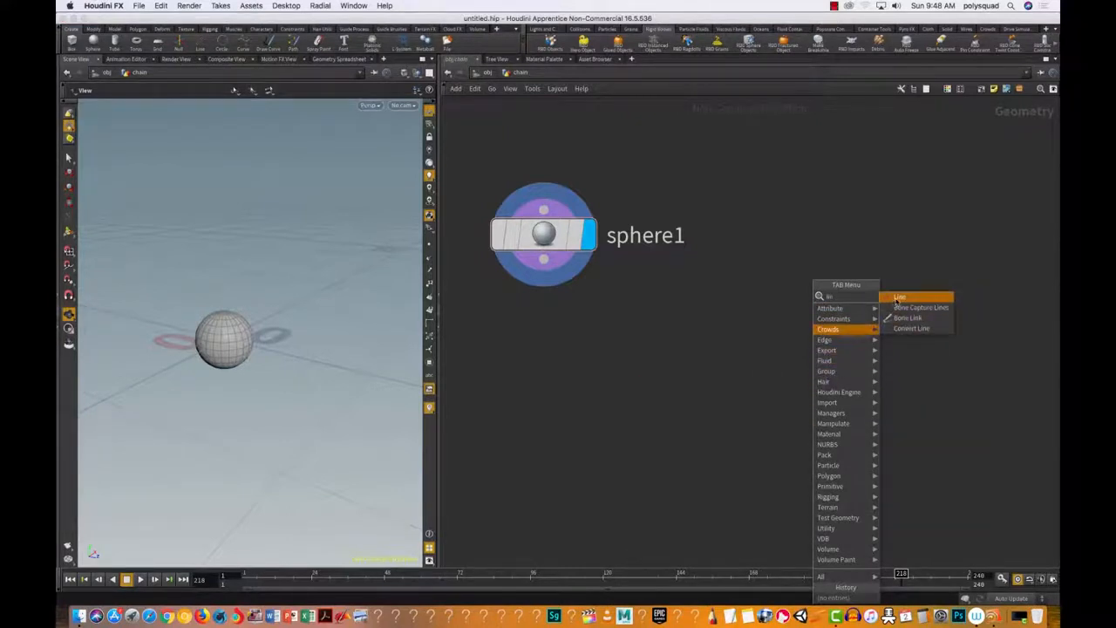
{"action": "left_click", "coordinate": [898, 299]}
{"action": "left_click", "coordinate": [864, 212]}
{"action": "left_click_drag", "start_coordinate": [870, 212], "coordinate": [861, 231]}
{"action": "left_click", "coordinate": [901, 235]}
{"action": "left_click_drag", "start_coordinate": [936, 344], "coordinate": [785, 161]}
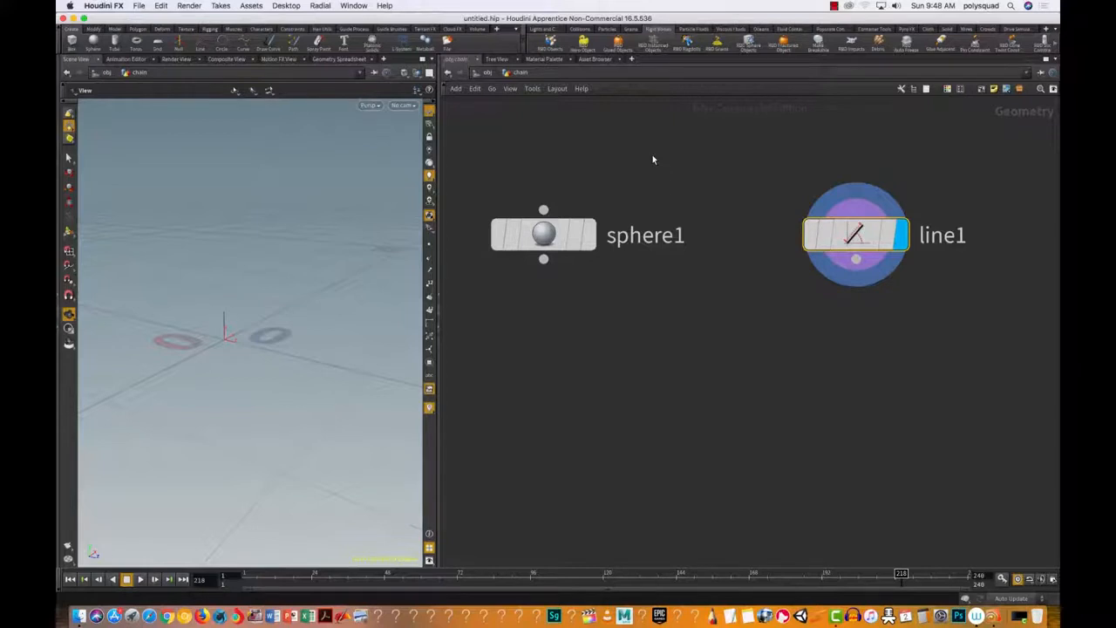
Alternate the display between sphere1 and line1 to compare them, ending on line1.
{"action": "left_click", "coordinate": [590, 234]}
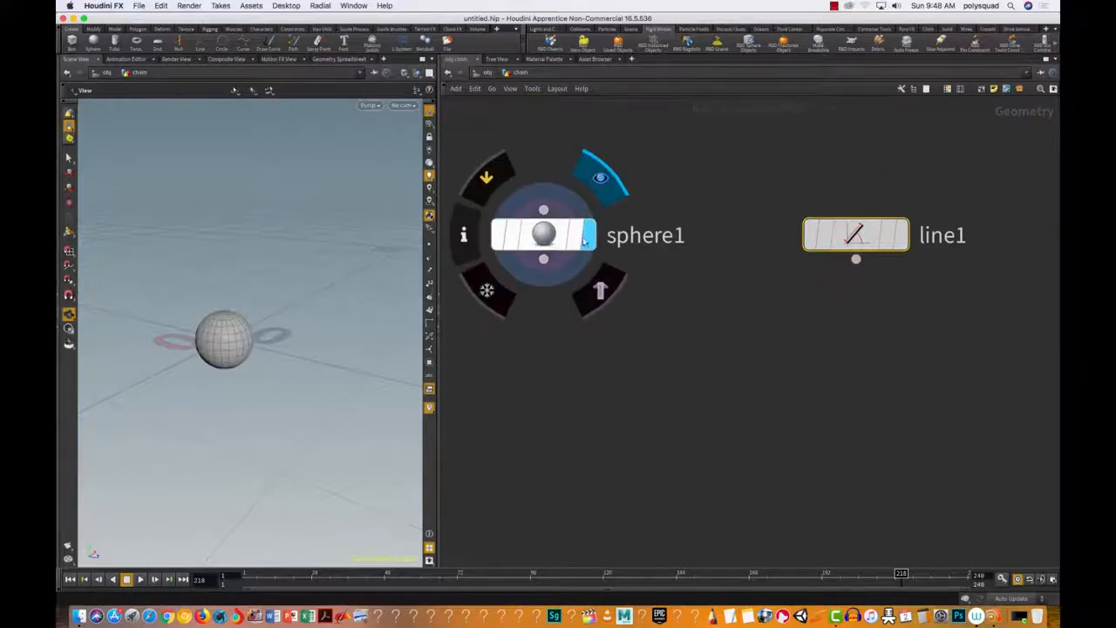
{"action": "left_click", "coordinate": [906, 232]}
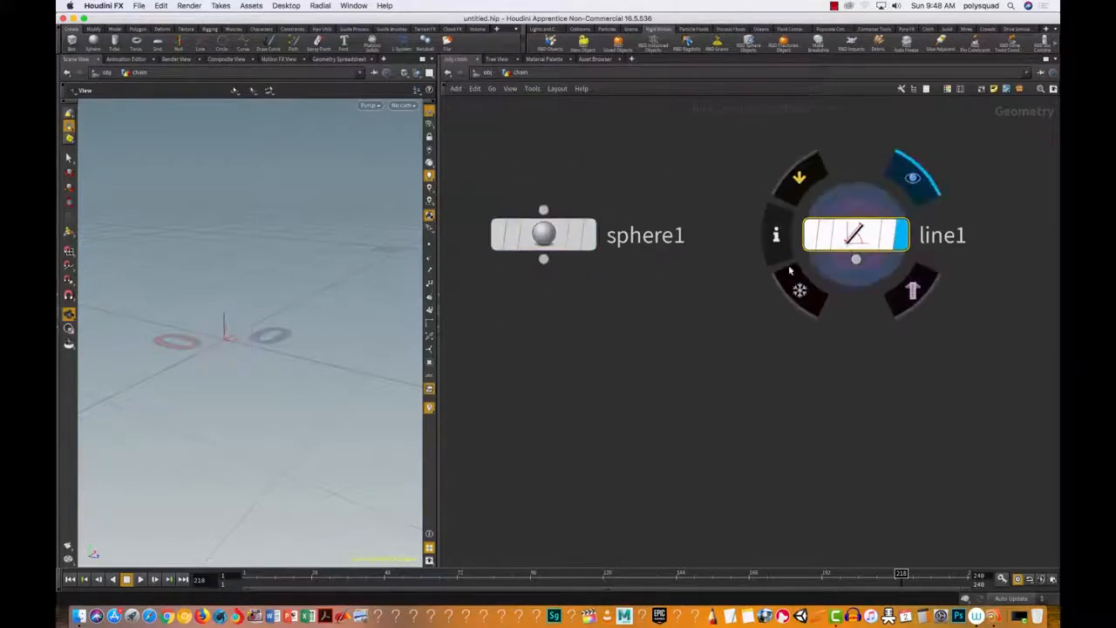
{"action": "left_click", "coordinate": [584, 234]}
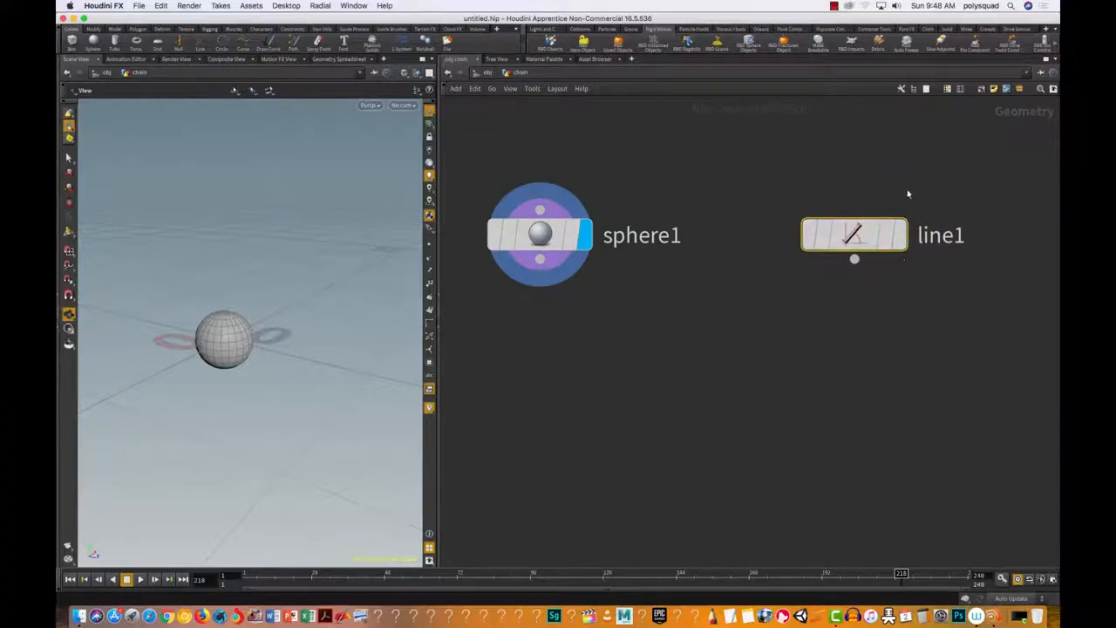
{"action": "left_click", "coordinate": [901, 234]}
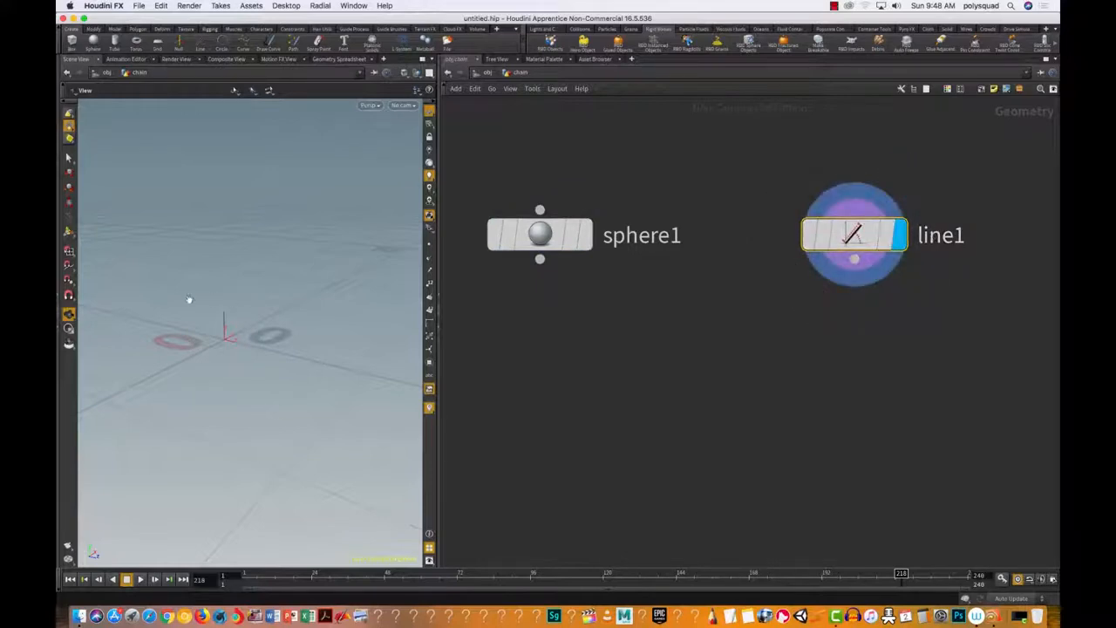
{"action": "key", "text": "g"}
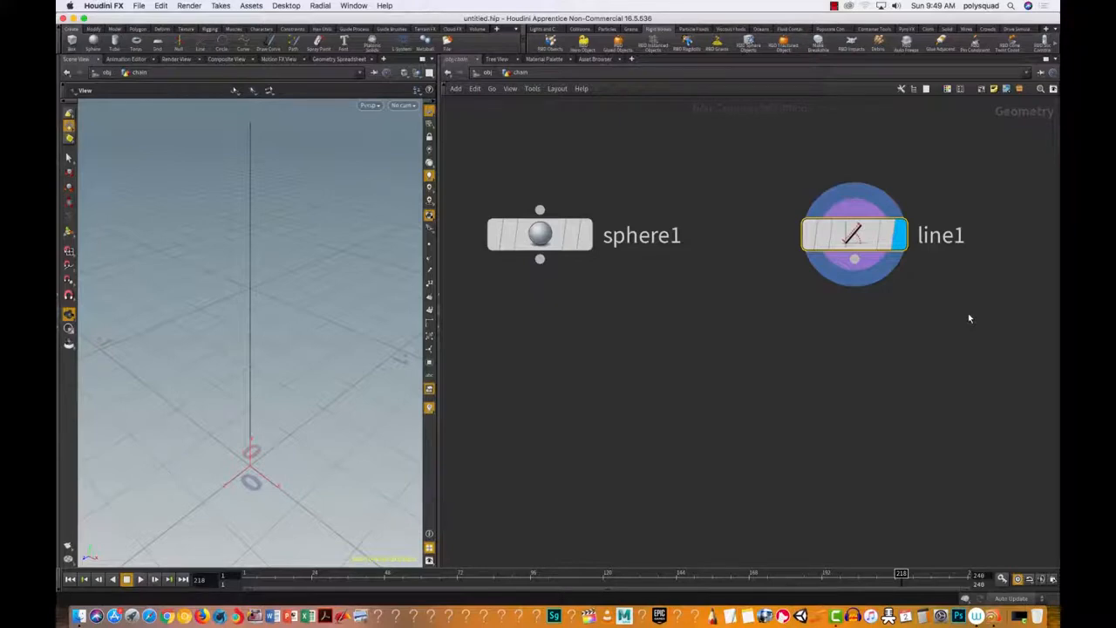
Show line1's parameters and place its node directly below sphere1.
{"action": "left_click_drag", "start_coordinate": [771, 157], "coordinate": [948, 344]}
{"action": "key", "text": "p"}
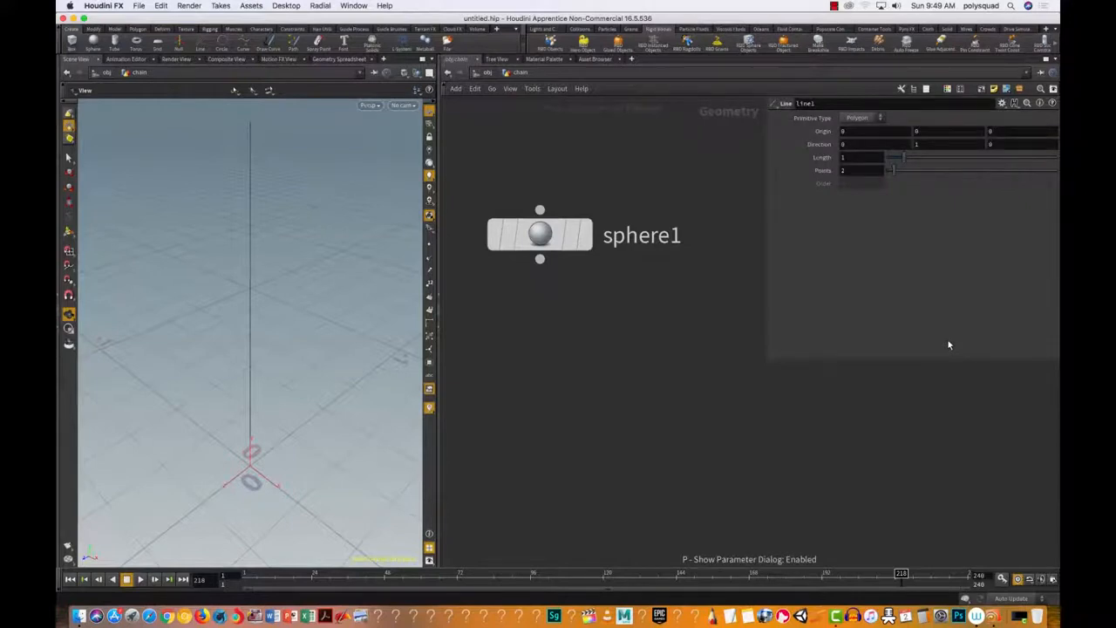
{"action": "scroll", "coordinate": [685, 359], "scroll_direction": "down", "scroll_amount": 3}
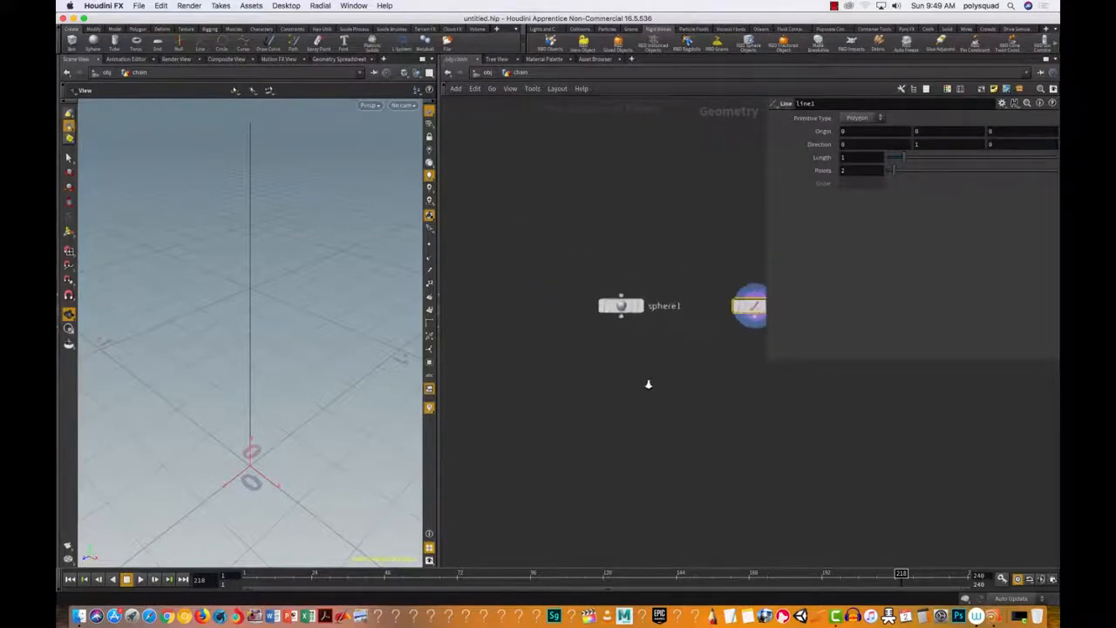
{"action": "middle_click_drag", "start_coordinate": [674, 386], "coordinate": [564, 418]}
{"action": "left_click_drag", "start_coordinate": [668, 316], "coordinate": [486, 378]}
{"action": "middle_click_drag", "start_coordinate": [508, 430], "coordinate": [564, 366]}
{"action": "left_click_drag", "start_coordinate": [487, 297], "coordinate": [451, 280]}
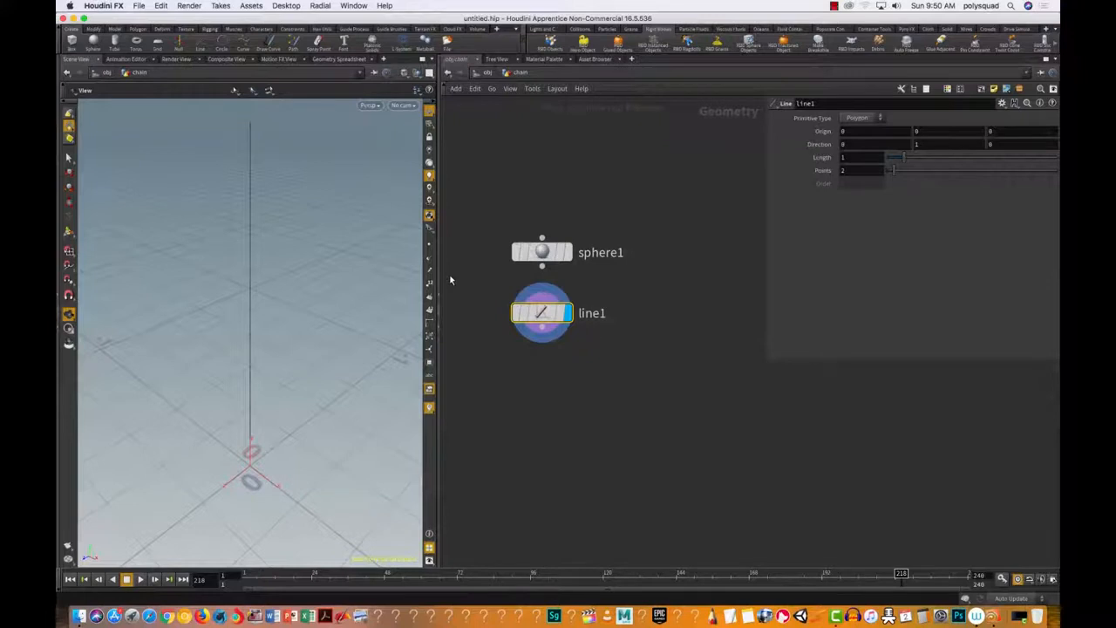
Set line1's number of points to 10.
{"action": "left_click", "coordinate": [854, 169]}
{"action": "type", "text": "10"}
{"action": "key", "text": "Return"}
{"action": "left_click", "coordinate": [661, 448]}
Toggle the viewport's point display repeatedly to show the line's points, leaving it on.
{"action": "left_click", "coordinate": [430, 247]}
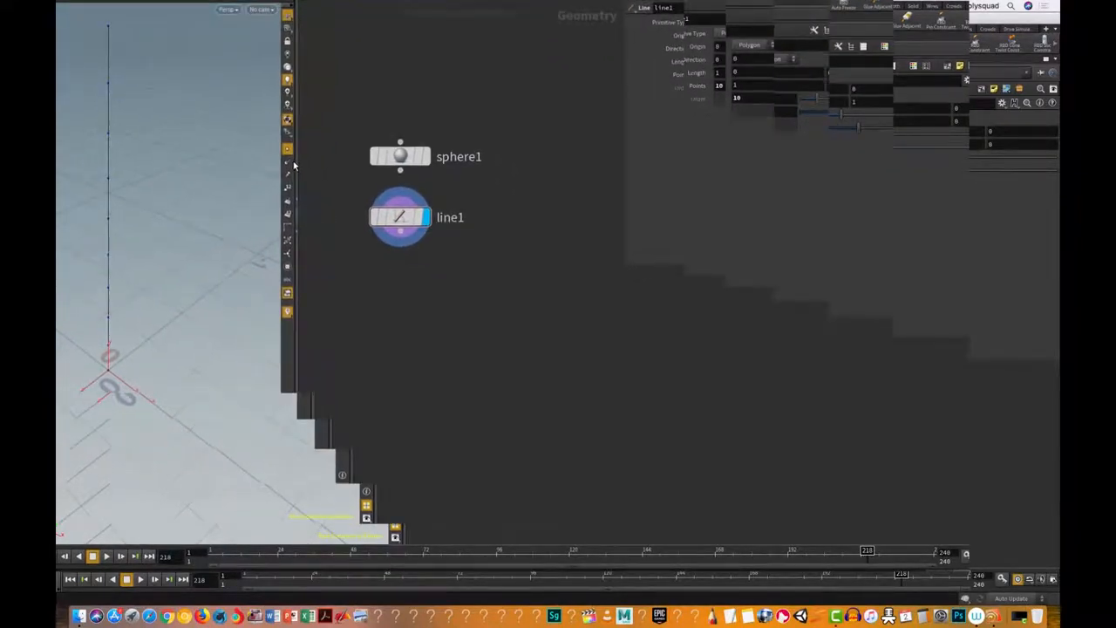
{"action": "left_click", "coordinate": [289, 150]}
{"action": "left_click", "coordinate": [288, 152]}
{"action": "left_click", "coordinate": [288, 152]}
{"action": "left_click", "coordinate": [288, 152]}
{"action": "left_click", "coordinate": [289, 152]}
{"action": "left_click", "coordinate": [288, 152]}
{"action": "left_click", "coordinate": [289, 152]}
{"action": "left_click", "coordinate": [289, 152]}
{"action": "left_click", "coordinate": [289, 152]}
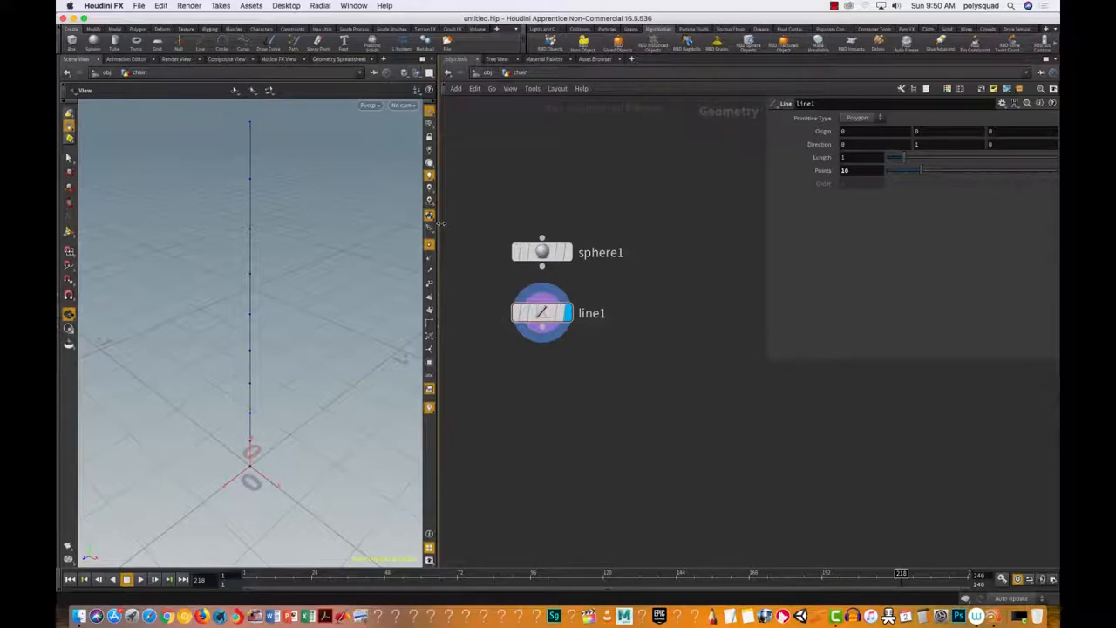
Set line1's length to 30.
{"action": "left_click", "coordinate": [844, 157]}
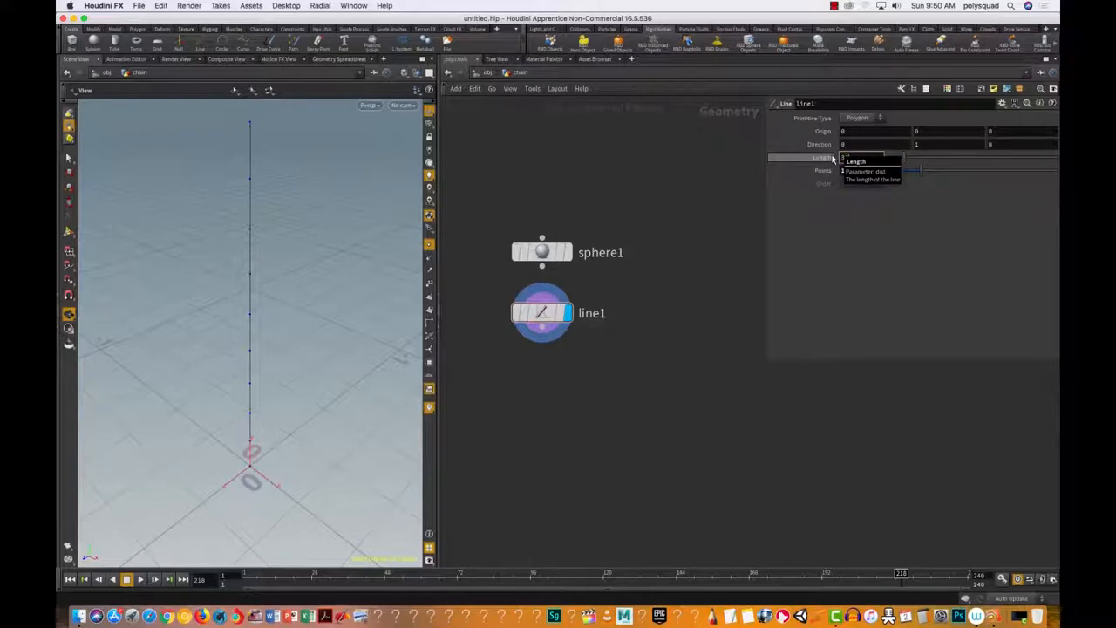
{"action": "type", "text": "30"}
{"action": "key", "text": "Return"}
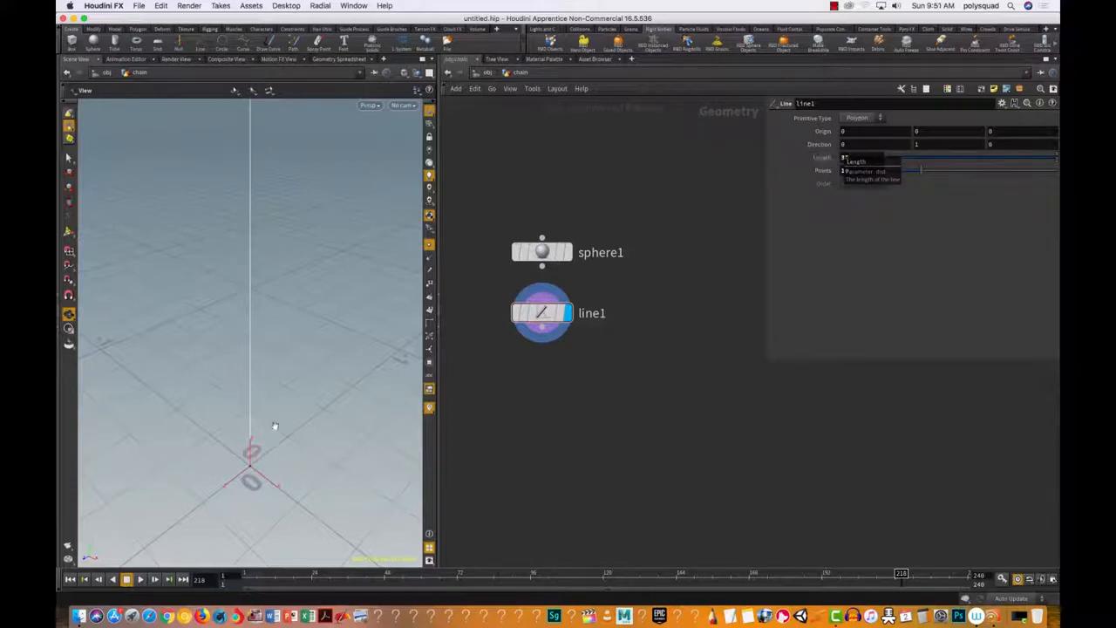
{"action": "key", "text": "g"}
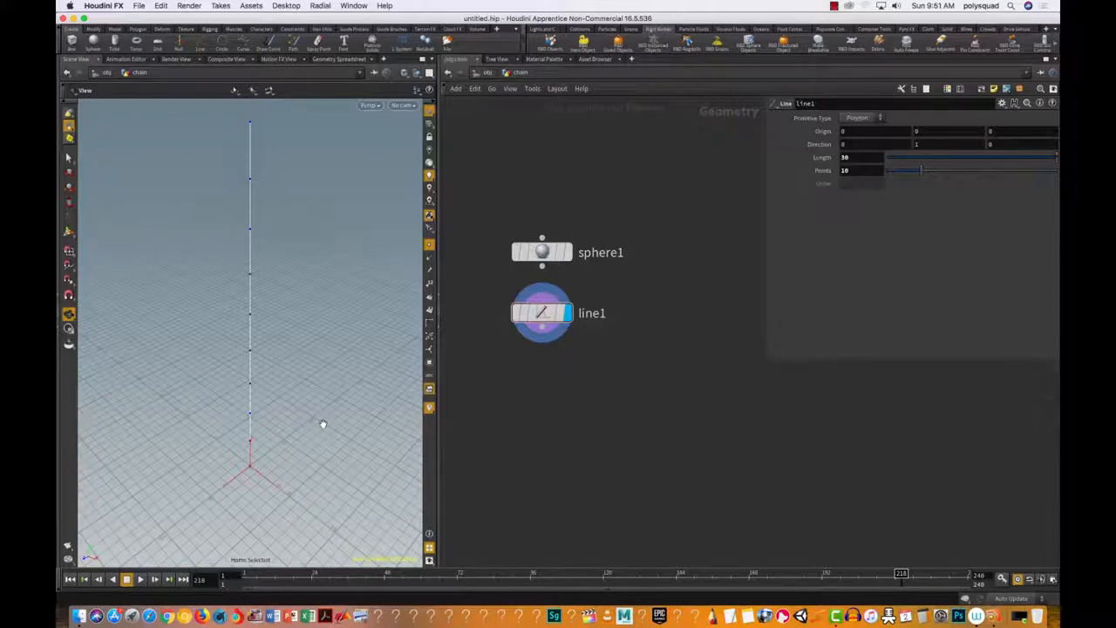
Set line1's direction to 0, 0, 1 so that it runs along the Z axis.
{"action": "left_click", "coordinate": [921, 144]}
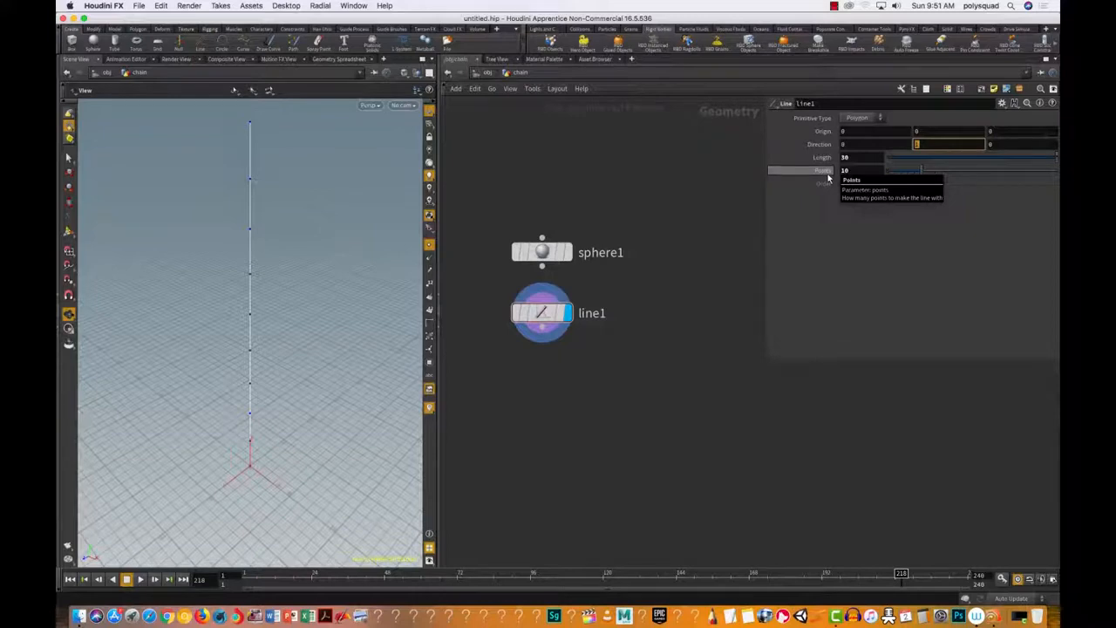
{"action": "type", "text": "0"}
{"action": "key", "text": "Tab"}
{"action": "type", "text": "1"}
{"action": "key", "text": "Return"}
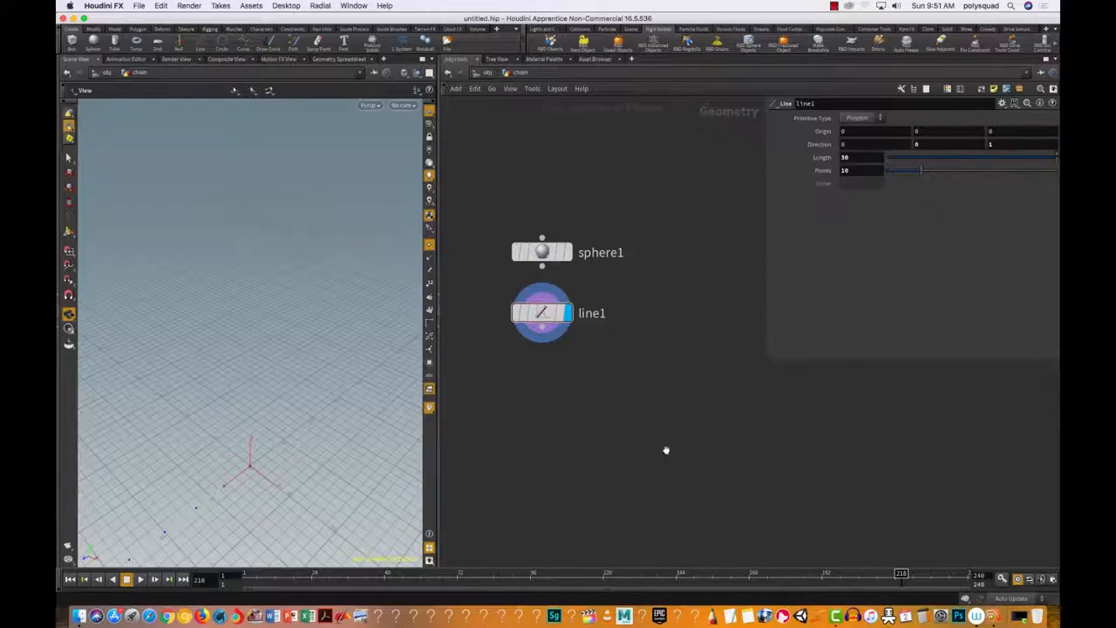
{"action": "key", "text": "space+g"}
{"action": "left_click_drag", "start_coordinate": [338, 435], "coordinate": [271, 479]}
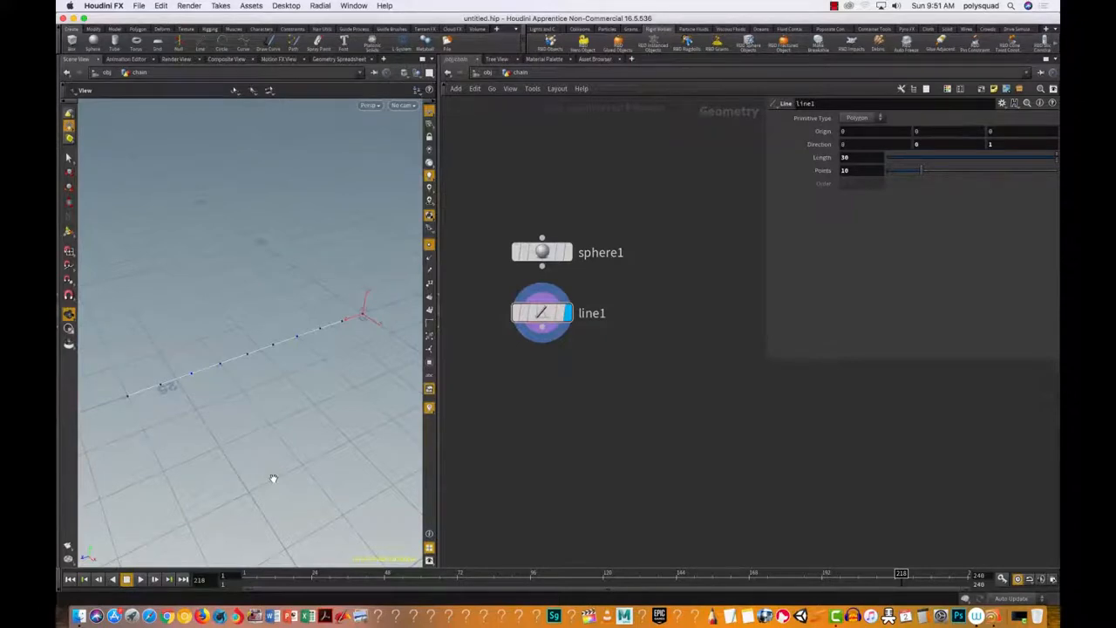
Place line1 beside sphere1, then add a displayed Color node below them with line1 as its input.
{"action": "left_click_drag", "start_coordinate": [541, 314], "coordinate": [671, 252]}
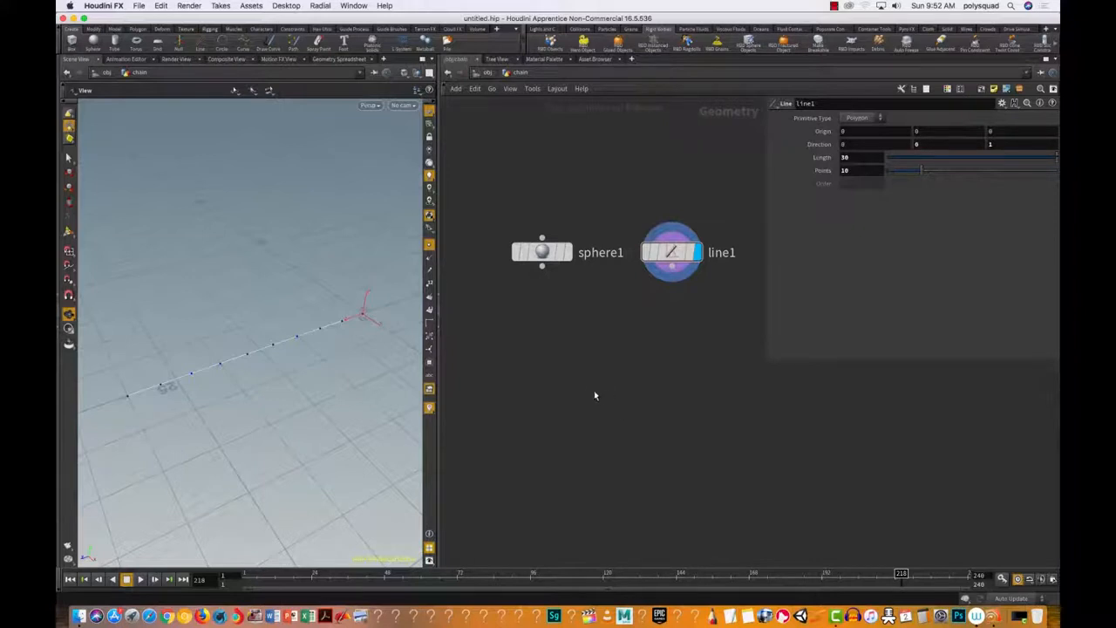
{"action": "key", "text": "Tab"}
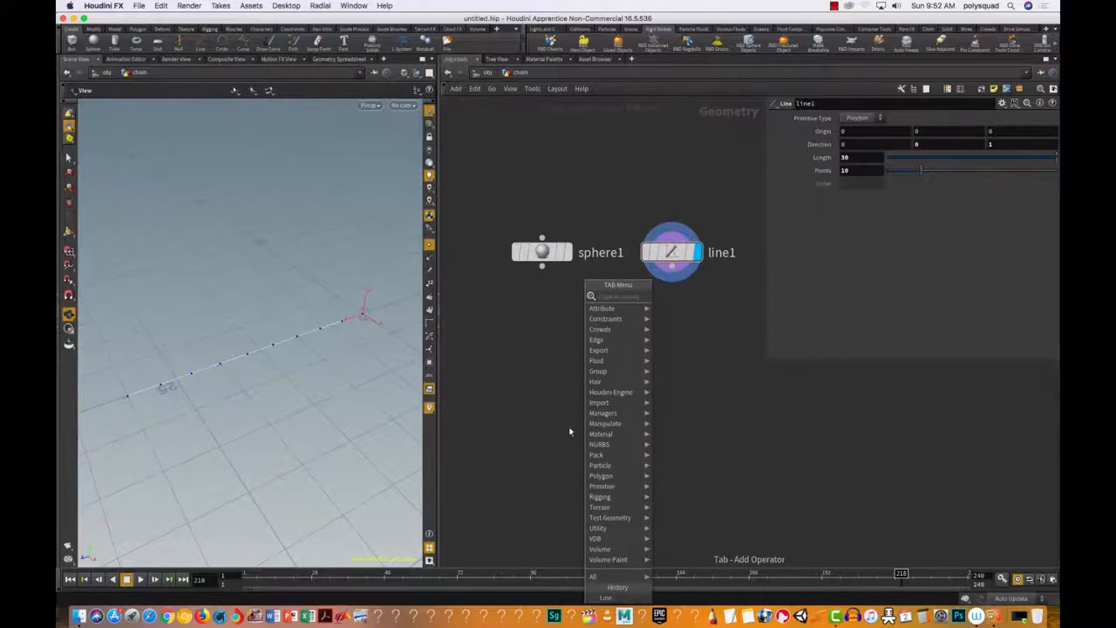
{"action": "type", "text": "colo"}
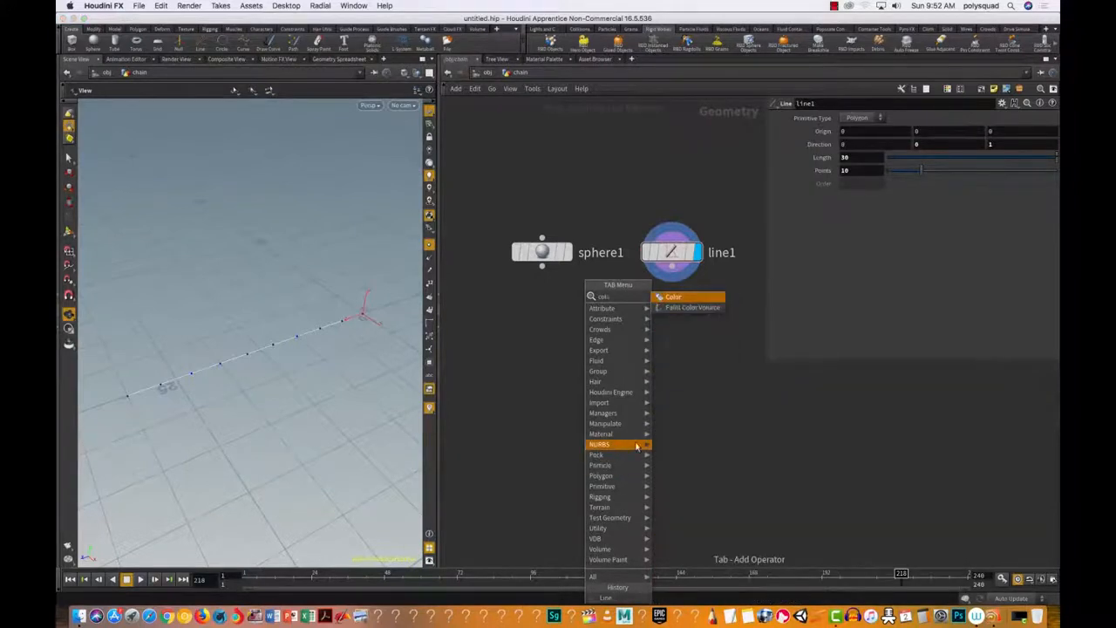
{"action": "left_click", "coordinate": [674, 299]}
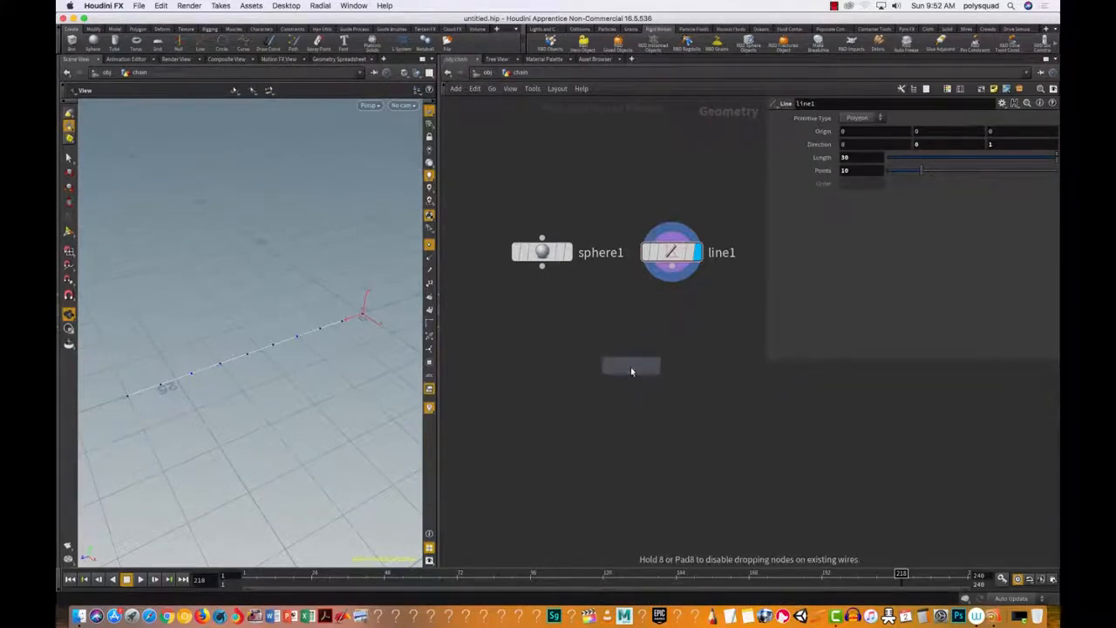
{"action": "left_click", "coordinate": [632, 366]}
{"action": "left_click", "coordinate": [656, 367]}
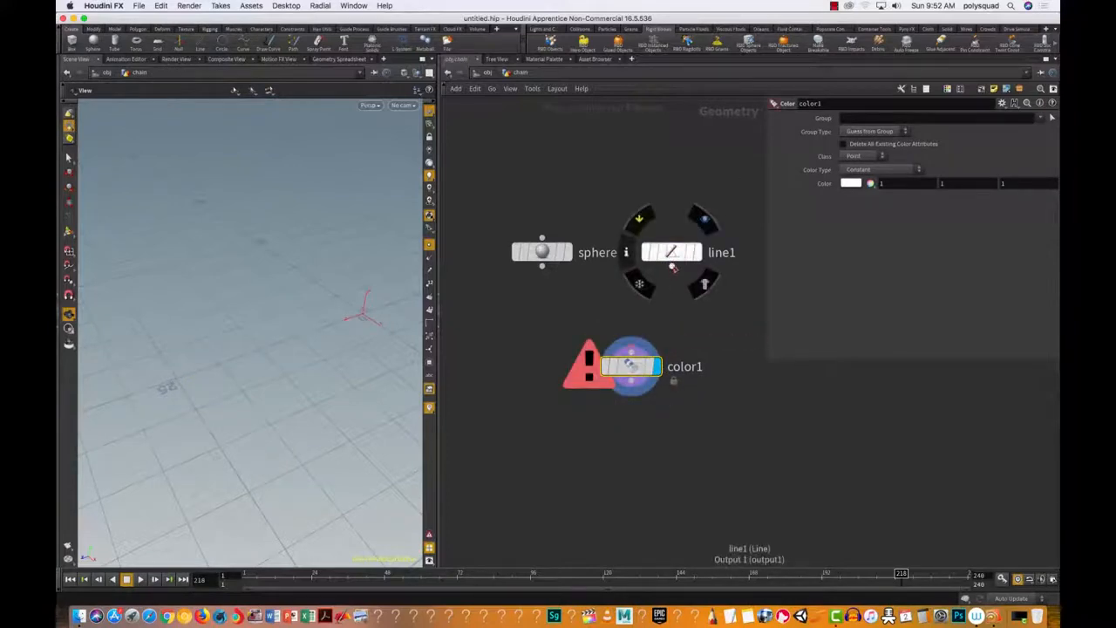
{"action": "left_click", "coordinate": [672, 267]}
{"action": "left_click", "coordinate": [633, 352]}
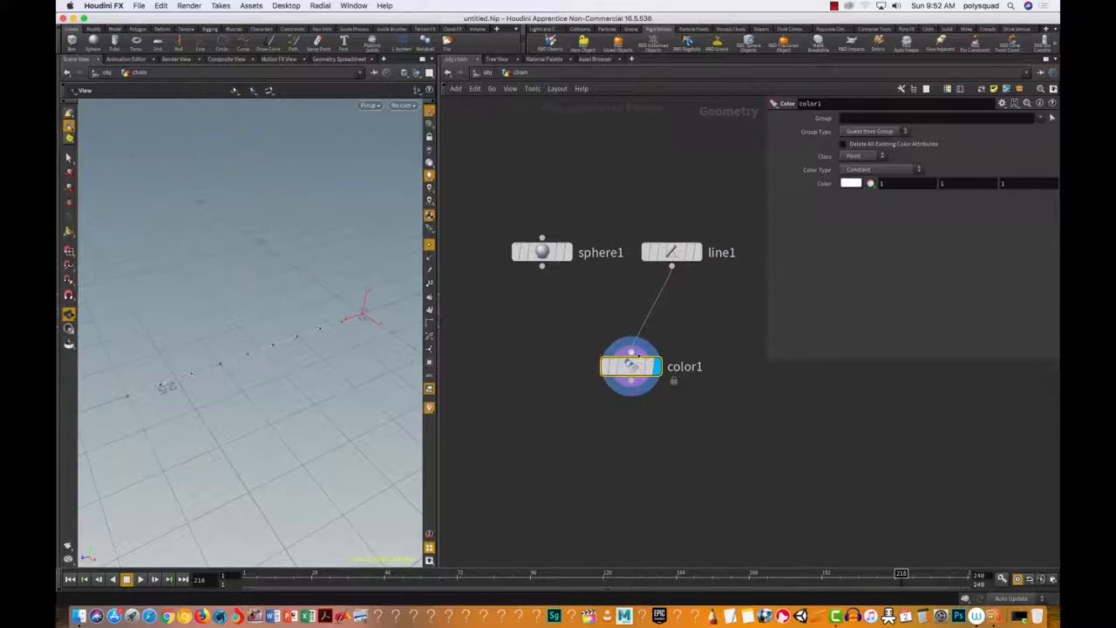
Set color1's Color Type to Random and move the node closer beneath line1.
{"action": "left_click_drag", "start_coordinate": [730, 424], "coordinate": [475, 334]}
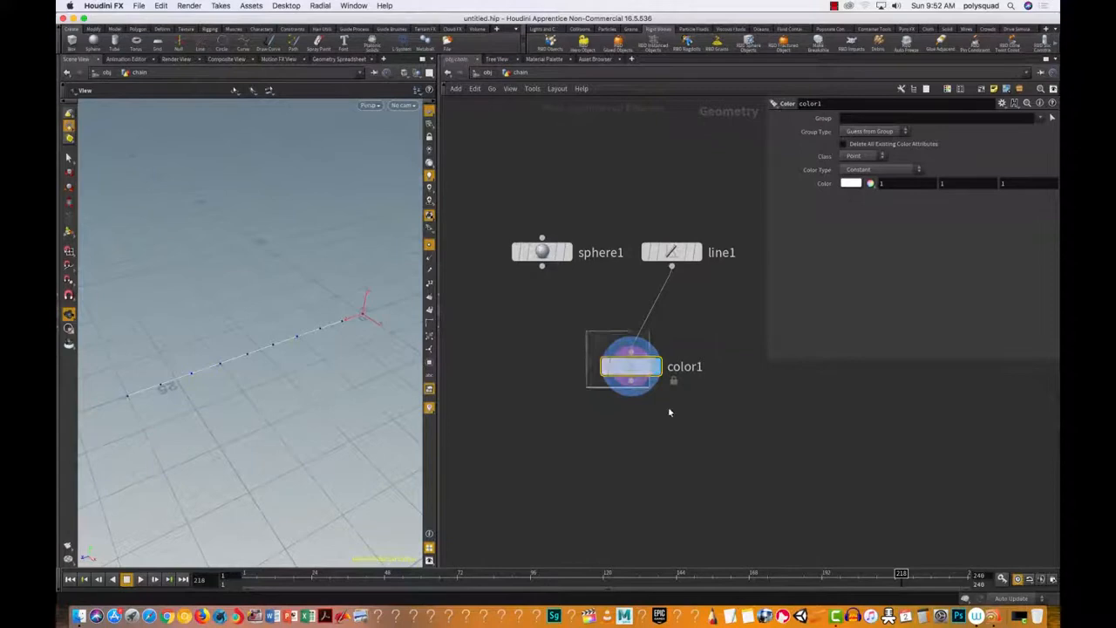
{"action": "left_click", "coordinate": [870, 170]}
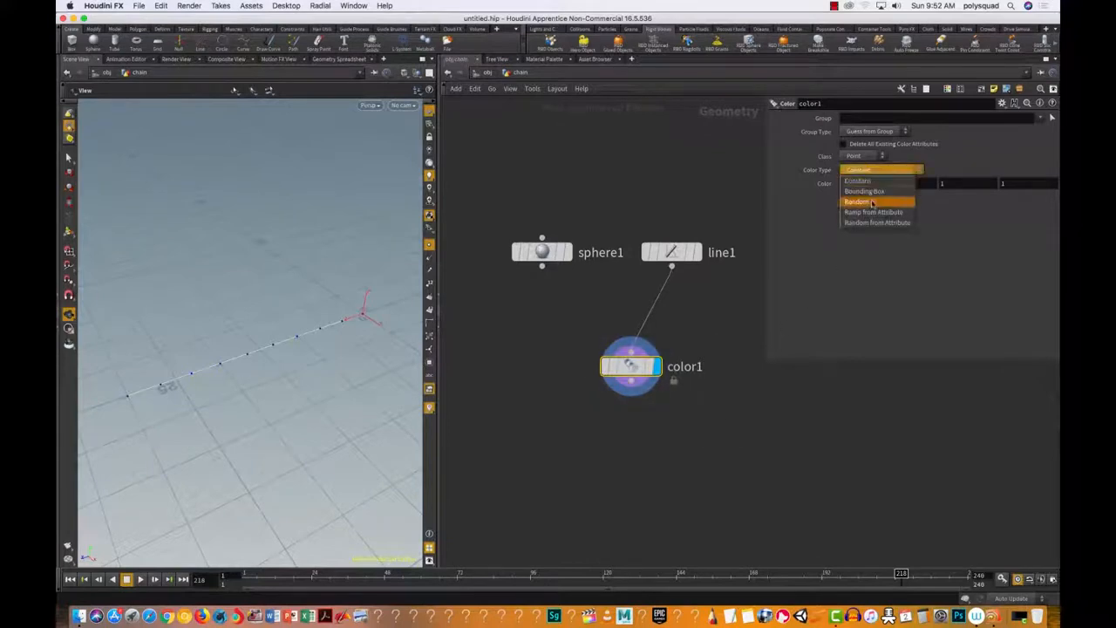
{"action": "left_click", "coordinate": [857, 202]}
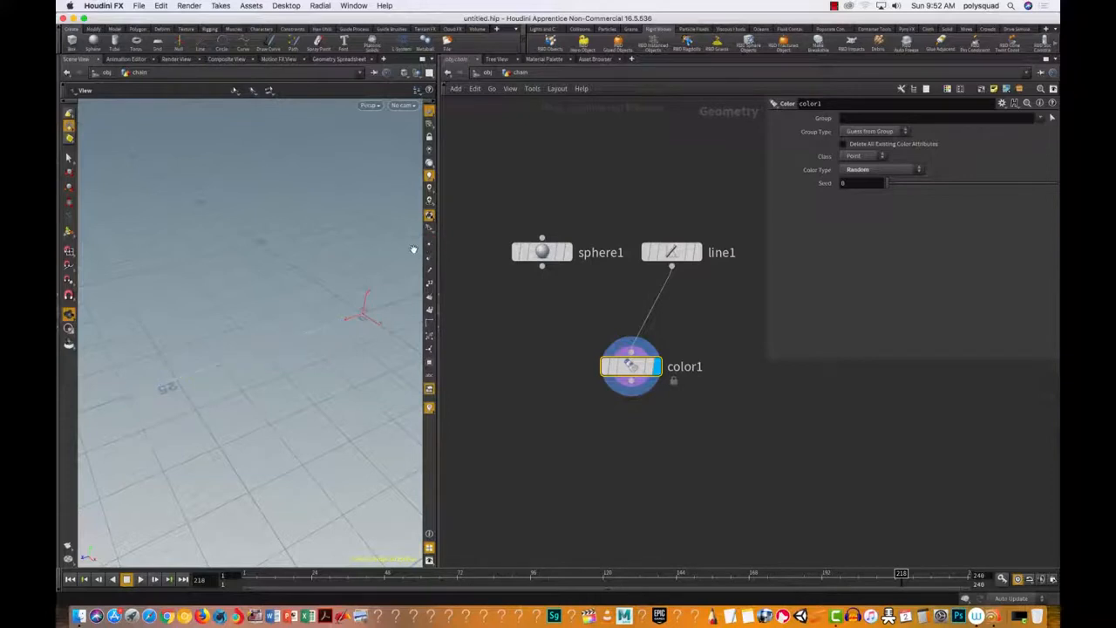
{"action": "left_click_drag", "start_coordinate": [631, 364], "coordinate": [665, 355]}
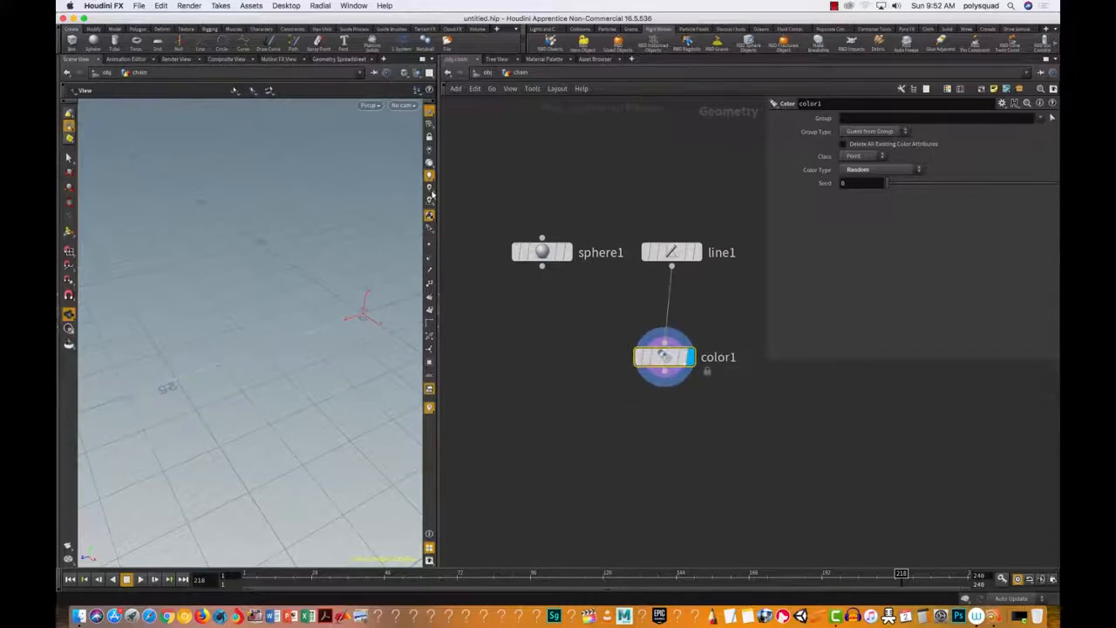
Hide the viewport's reference grid to see the coloured line more clearly.
{"action": "left_click", "coordinate": [429, 112]}
{"action": "mouse_move", "coordinate": [243, 407]}
{"action": "left_mouse_down"}
{"action": "mouse_move", "coordinate": [264, 317]}
{"action": "mouse_move", "coordinate": [329, 267]}
{"action": "mouse_move", "coordinate": [276, 416]}
{"action": "mouse_move", "coordinate": [211, 394]}
{"action": "mouse_move", "coordinate": [256, 416]}
{"action": "mouse_move", "coordinate": [259, 434]}
{"action": "mouse_move", "coordinate": [243, 416]}
{"action": "left_mouse_up"}
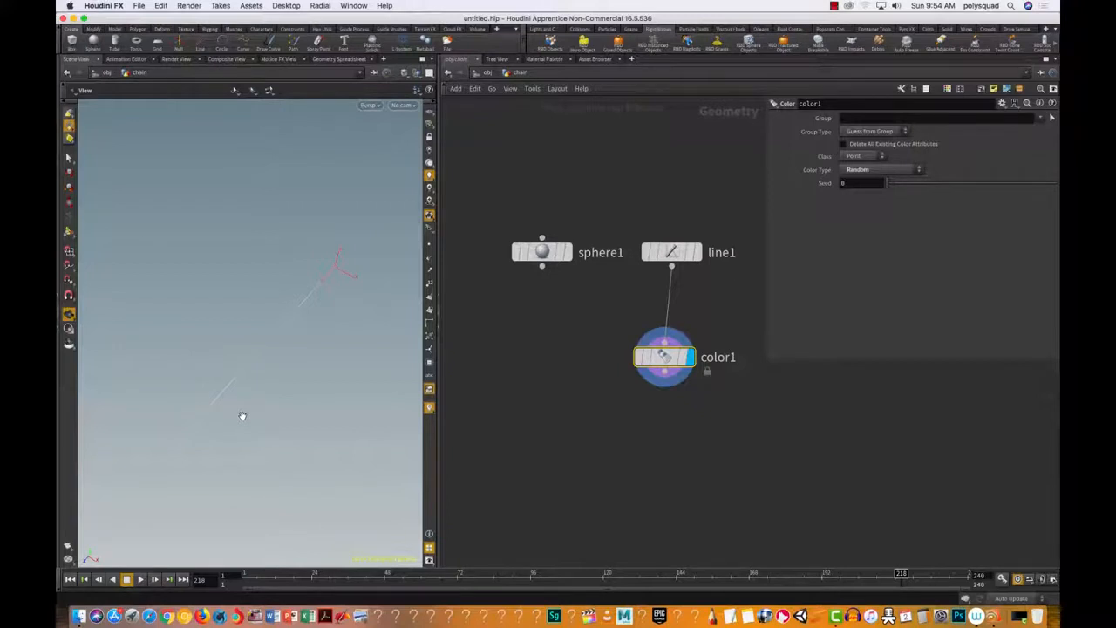
{"action": "left_click_drag", "start_coordinate": [242, 416], "coordinate": [266, 303]}
Set the viewport background's color scheme to Dark in the display options and close them.
{"action": "key", "text": "d"}
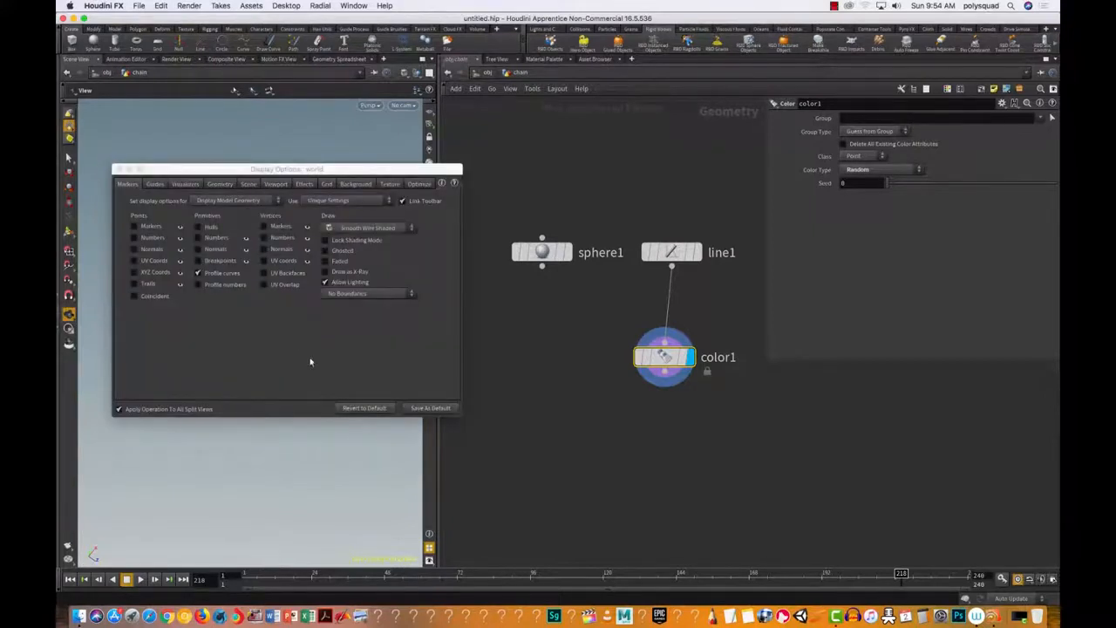
{"action": "left_click", "coordinate": [350, 183]}
{"action": "left_click", "coordinate": [353, 184]}
{"action": "left_click", "coordinate": [197, 201]}
{"action": "left_click", "coordinate": [194, 217]}
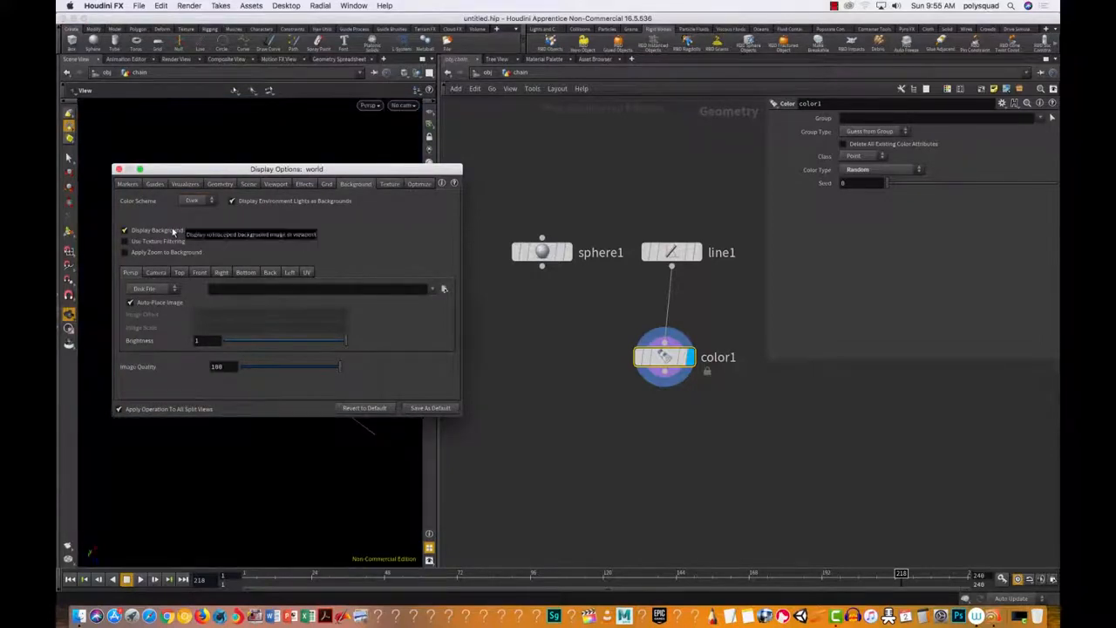
{"action": "left_click", "coordinate": [119, 169]}
{"action": "left_click_drag", "start_coordinate": [215, 505], "coordinate": [166, 442]}
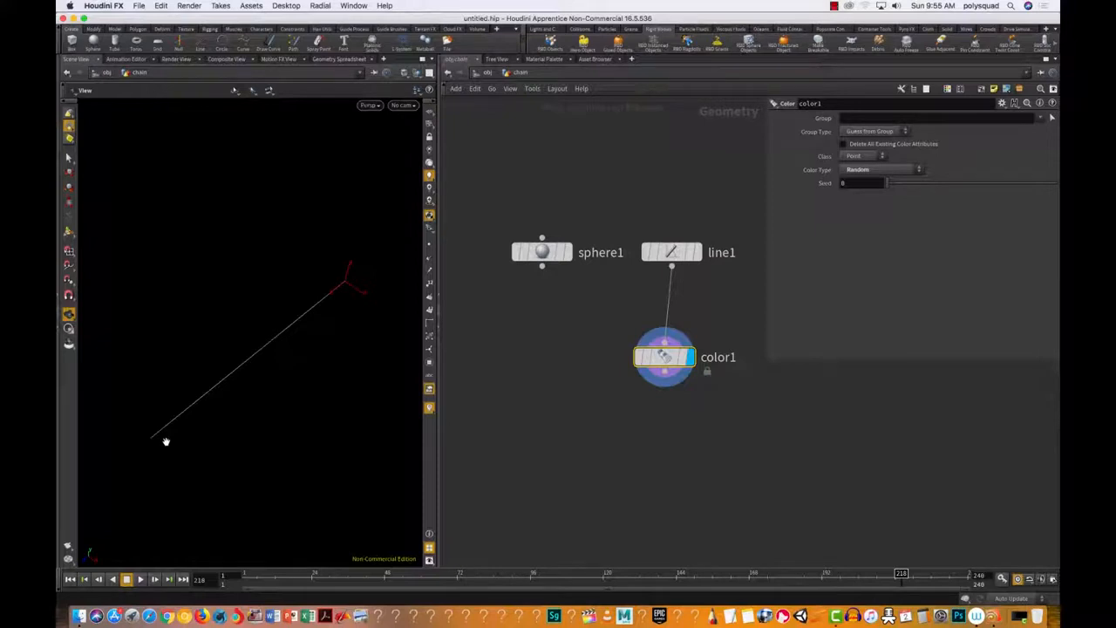
Align color1 directly beneath line1 and turn the viewport's reference grid on.
{"action": "left_click_drag", "start_coordinate": [666, 356], "coordinate": [673, 331]}
{"action": "mouse_move", "coordinate": [650, 334]}
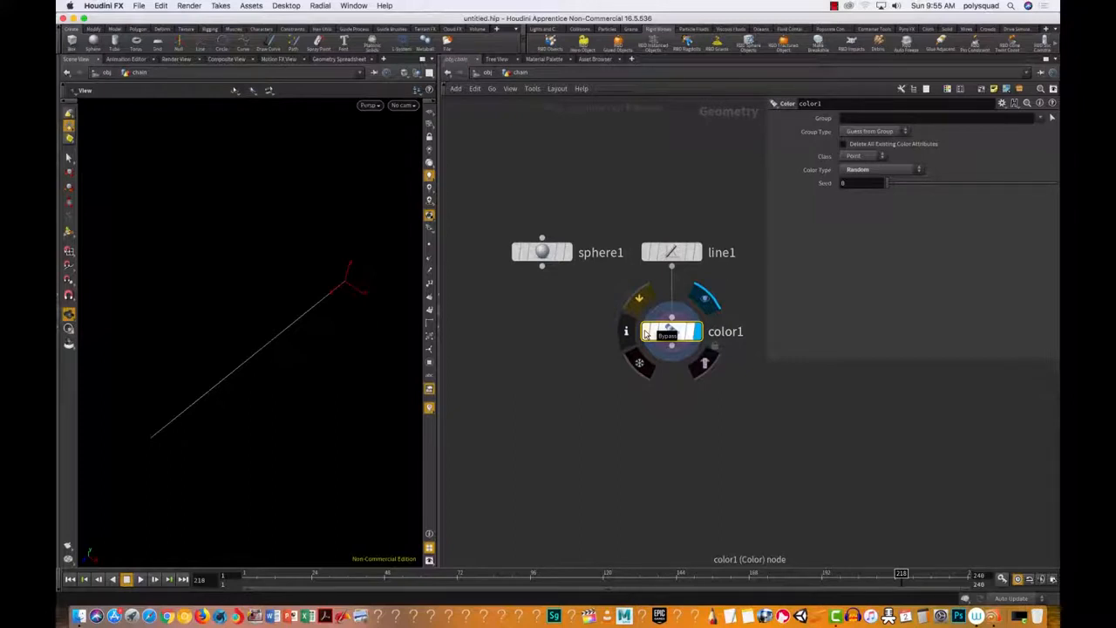
{"action": "left_click_drag", "start_coordinate": [274, 403], "coordinate": [269, 373]}
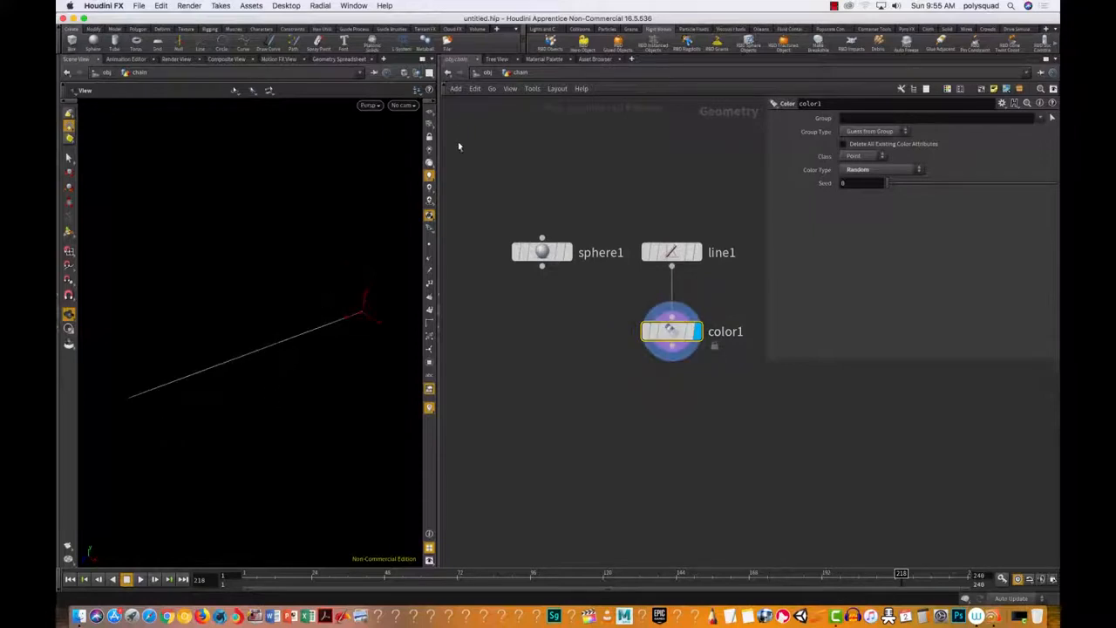
{"action": "left_click", "coordinate": [431, 113]}
{"action": "left_click_drag", "start_coordinate": [317, 387], "coordinate": [304, 478]}
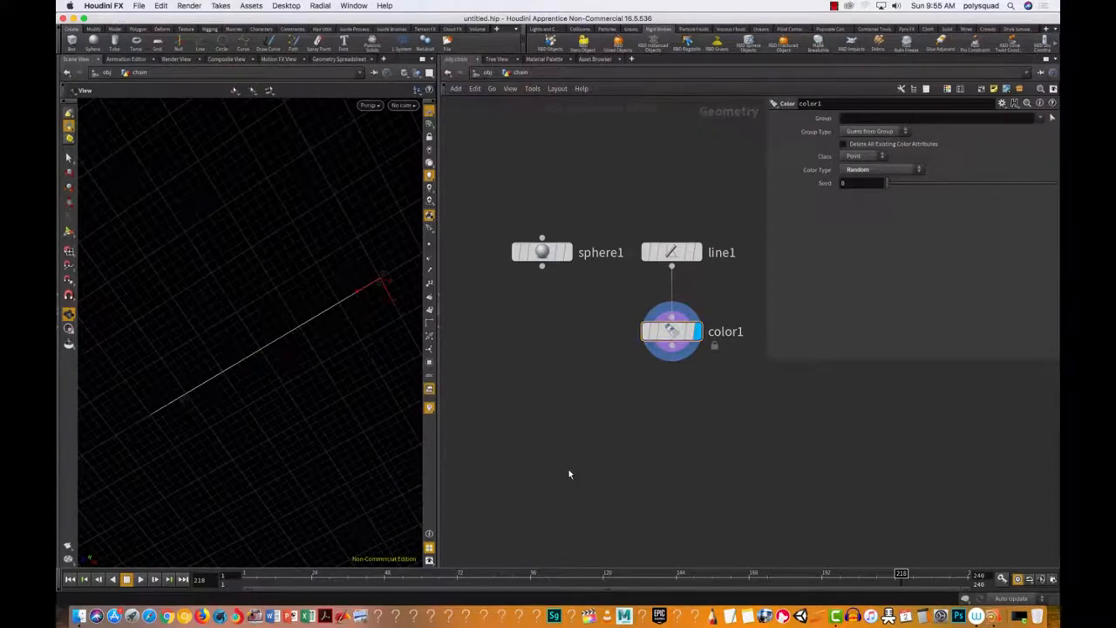
Add a Copy to Points node below sphere1 and color1 in the network.
{"action": "key", "text": "Tab"}
{"action": "mouse_move", "coordinate": [555, 469]}
{"action": "type", "text": "copy"}
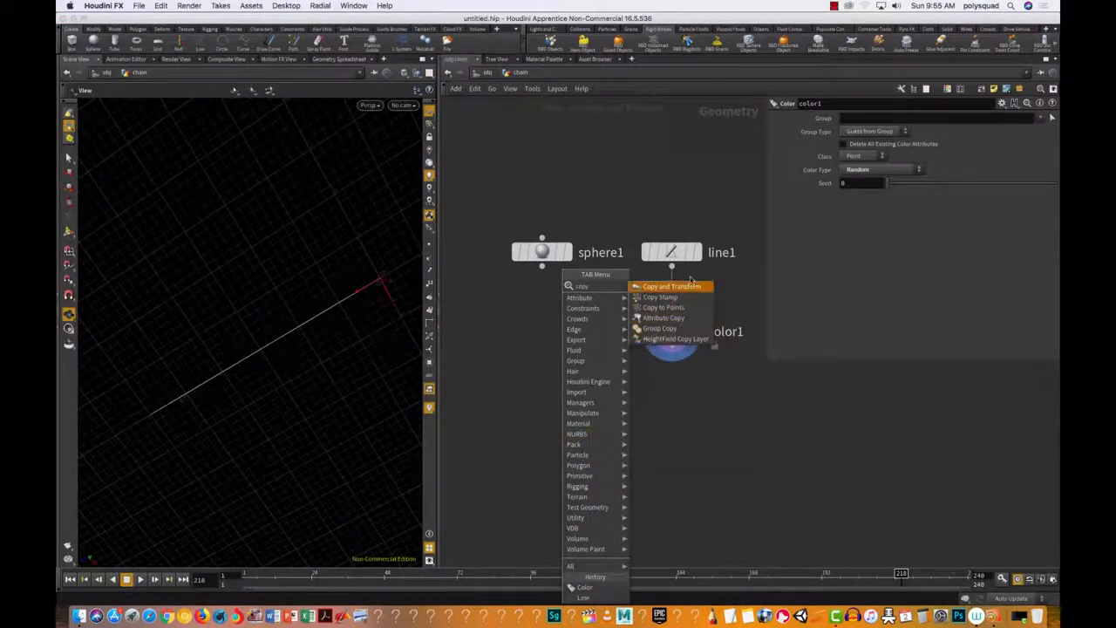
{"action": "left_click", "coordinate": [685, 309]}
{"action": "left_click", "coordinate": [612, 407]}
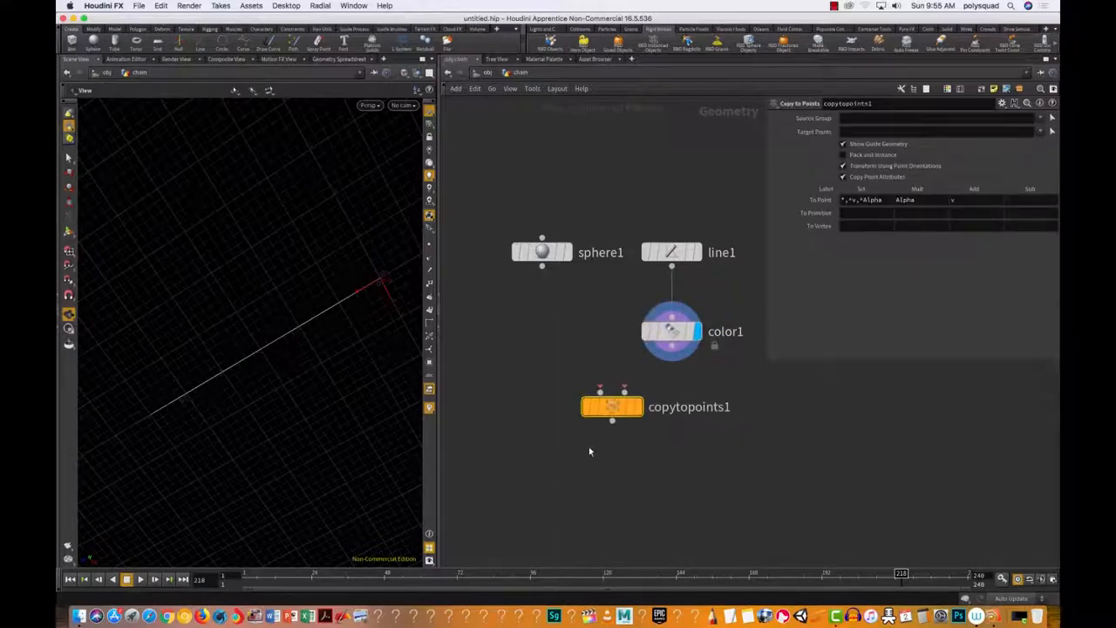
{"action": "left_click_drag", "start_coordinate": [668, 458], "coordinate": [590, 441]}
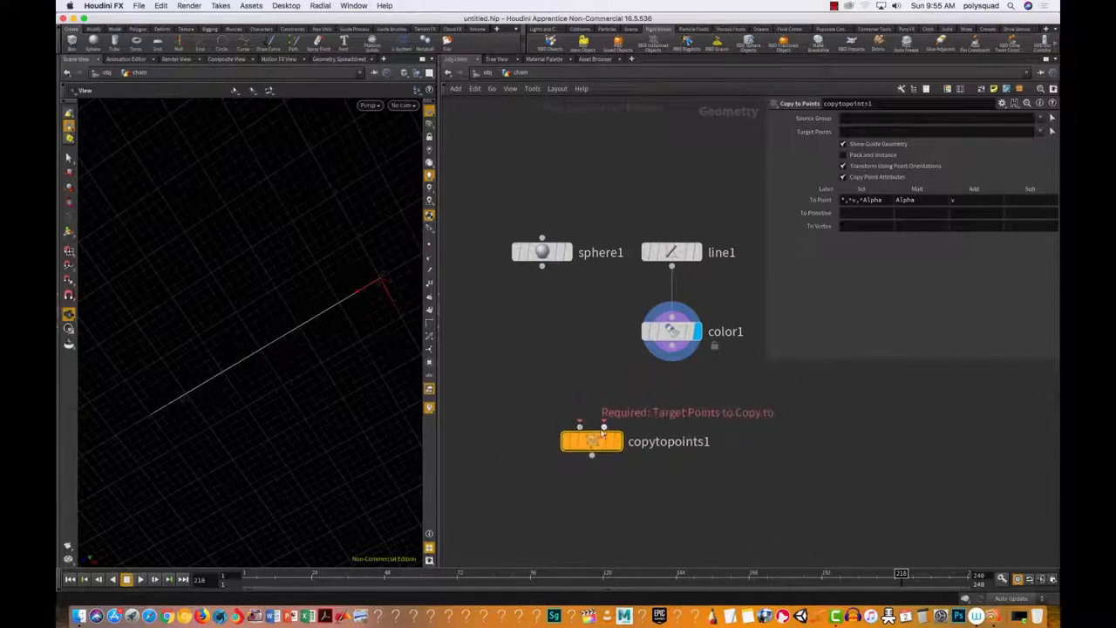
Connect sphere1 to copytopoints1's first input and color1 to its target points input, and display the node.
{"action": "mouse_move", "coordinate": [584, 422]}
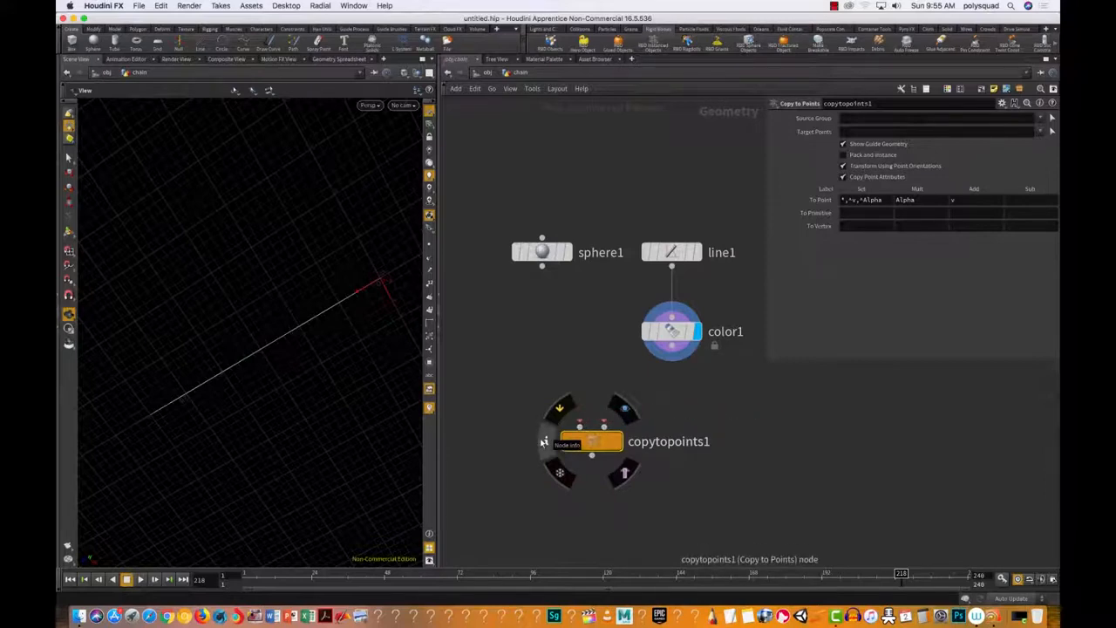
{"action": "left_click_drag", "start_coordinate": [541, 267], "coordinate": [580, 425]}
{"action": "left_click_drag", "start_coordinate": [672, 358], "coordinate": [617, 467]}
{"action": "left_click", "coordinate": [640, 468]}
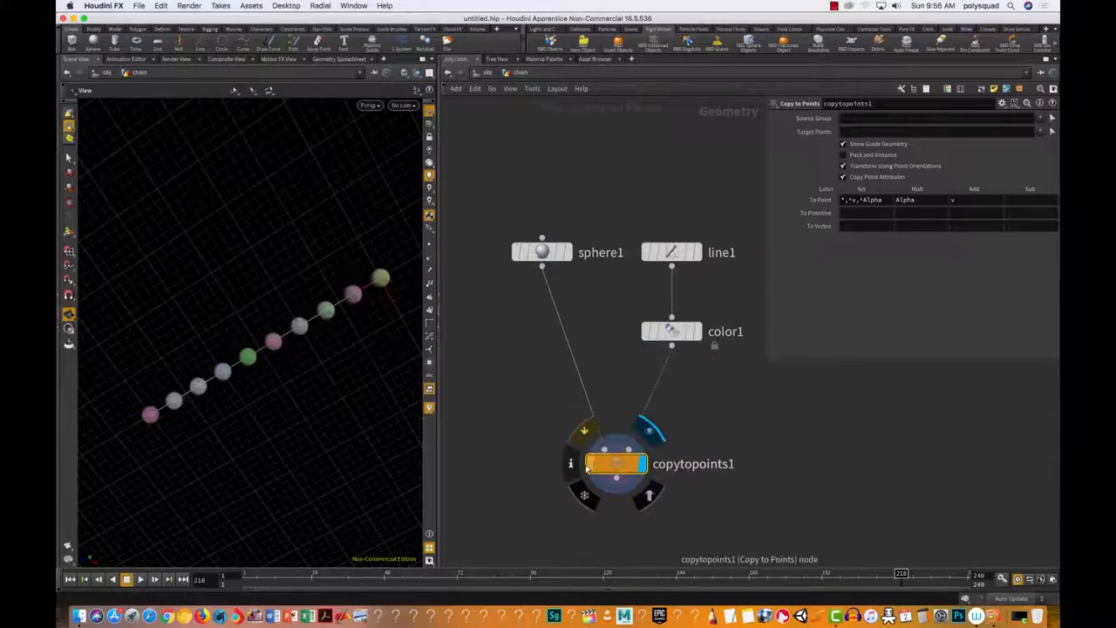
{"action": "left_click_drag", "start_coordinate": [265, 433], "coordinate": [244, 329]}
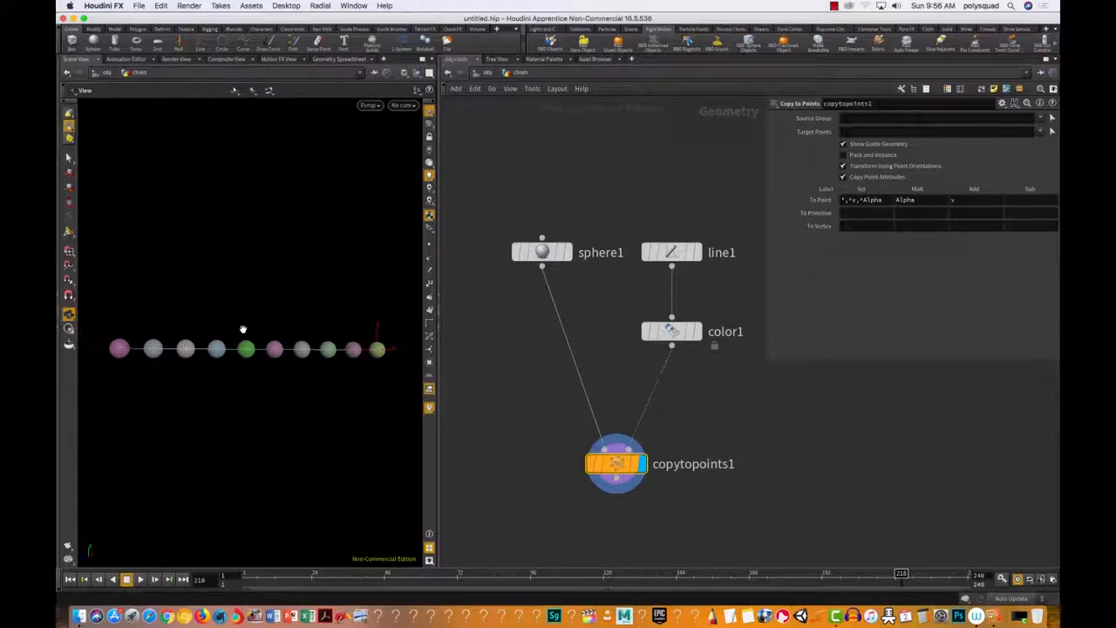
Rearrange sphere1, line1, color1 and copytopoints1 into a tidy layout with the copy node below its inputs.
{"action": "mouse_move", "coordinate": [616, 467]}
{"action": "left_mouse_down"}
{"action": "mouse_move", "coordinate": [616, 490]}
{"action": "mouse_move", "coordinate": [618, 480]}
{"action": "left_mouse_up"}
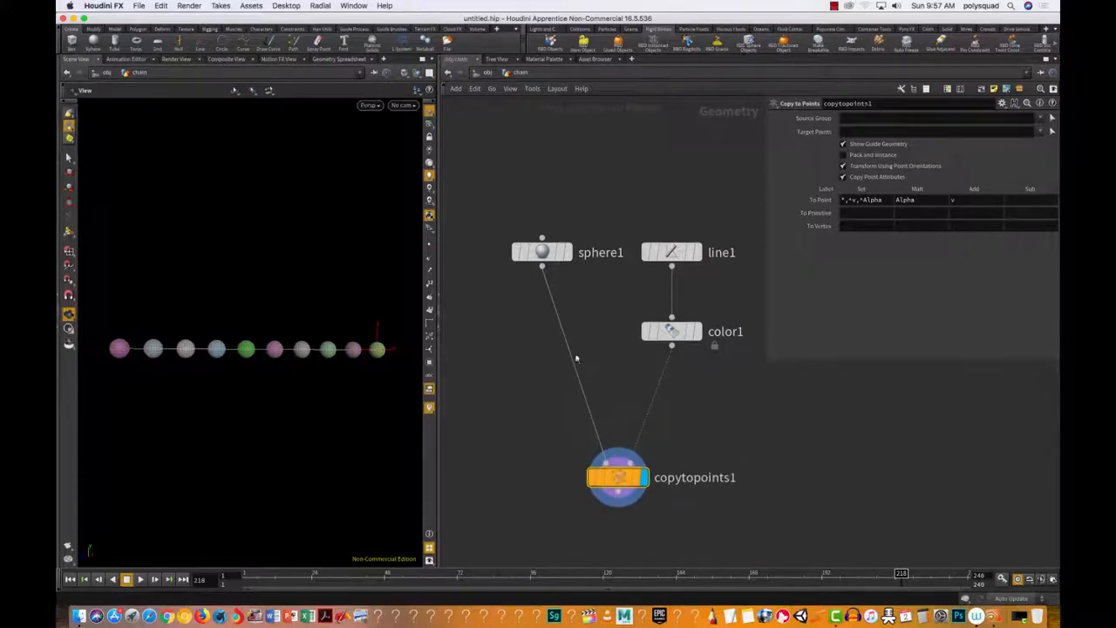
{"action": "left_click_drag", "start_coordinate": [541, 252], "coordinate": [493, 298]}
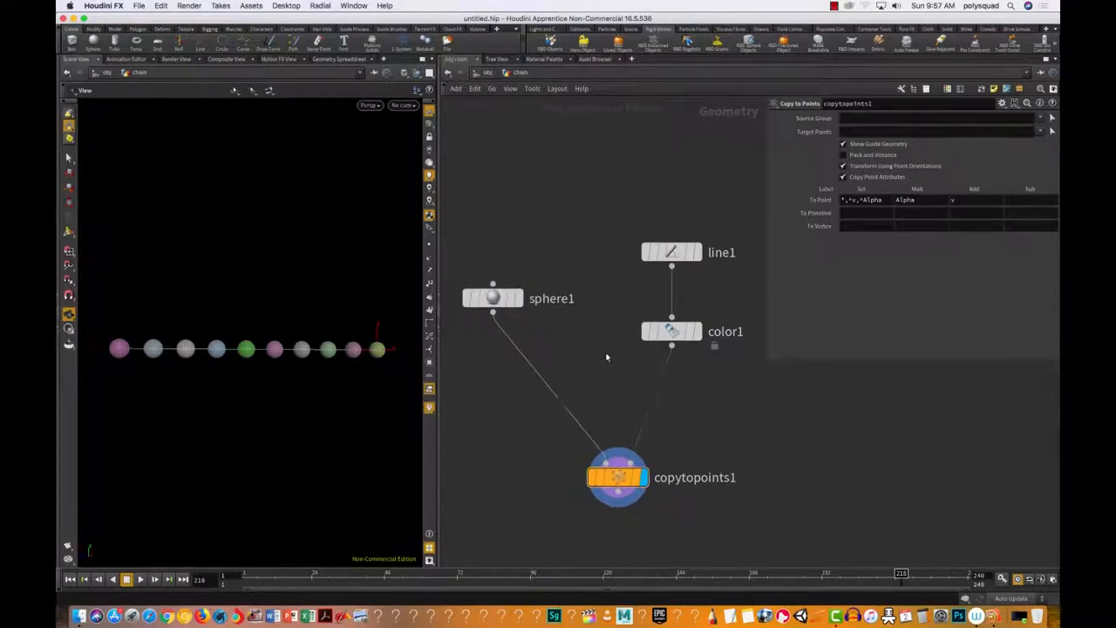
{"action": "left_click_drag", "start_coordinate": [674, 255], "coordinate": [688, 253]}
{"action": "left_click_drag", "start_coordinate": [668, 331], "coordinate": [688, 338]}
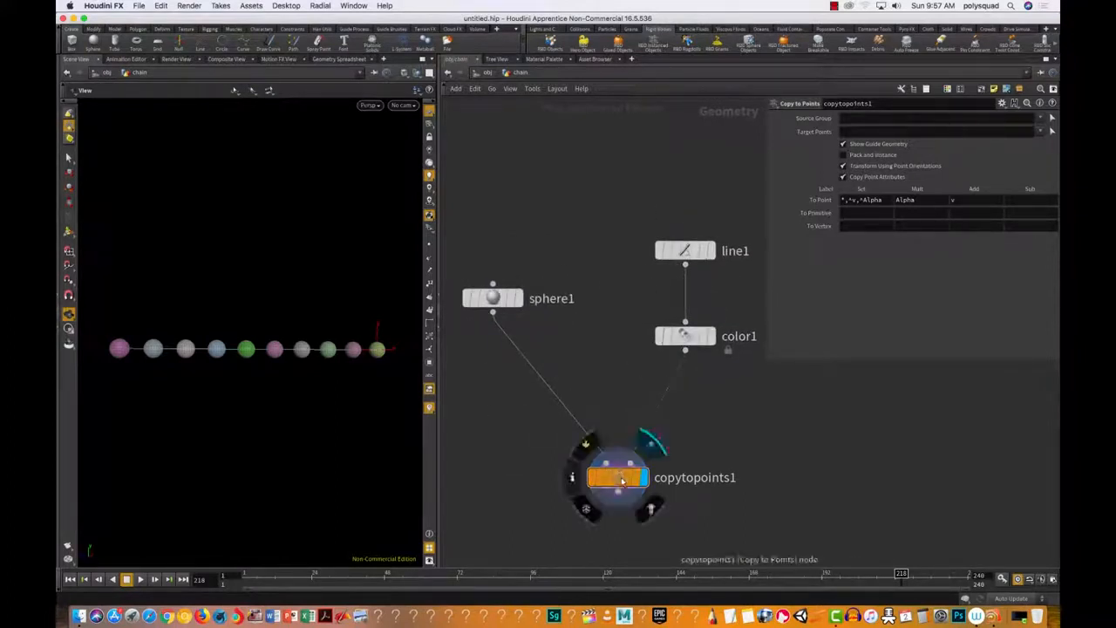
{"action": "left_click_drag", "start_coordinate": [619, 476], "coordinate": [614, 461]}
{"action": "left_click_drag", "start_coordinate": [496, 298], "coordinate": [538, 284]}
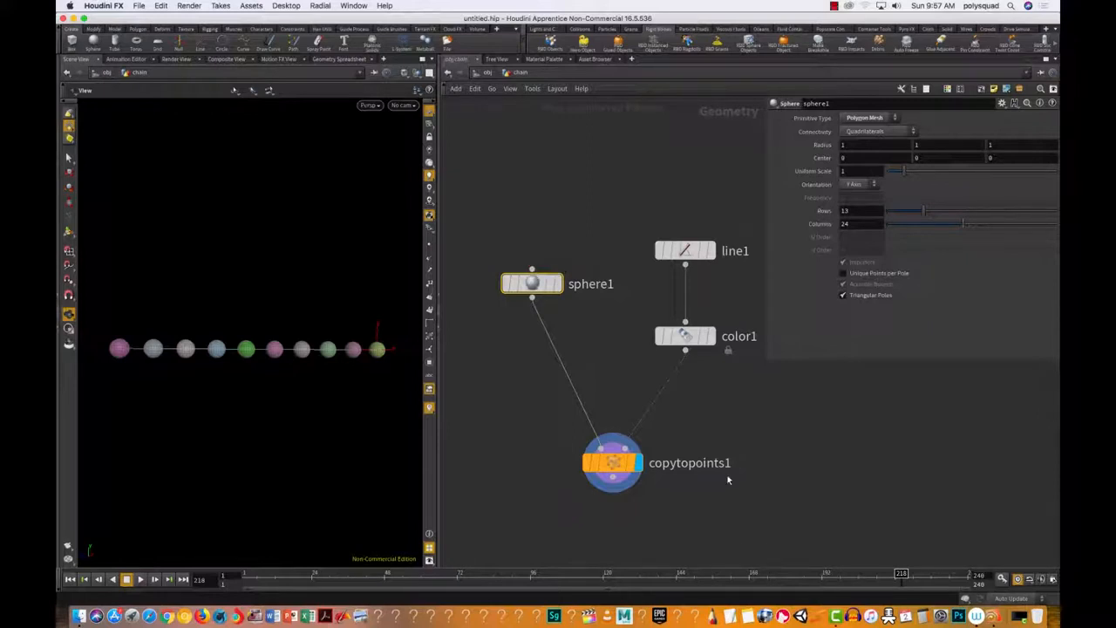
Examine copytopoints1's node info for its geometry counts and attributes, and close it.
{"action": "scroll", "coordinate": [715, 419], "scroll_direction": "up", "scroll_amount": 1}
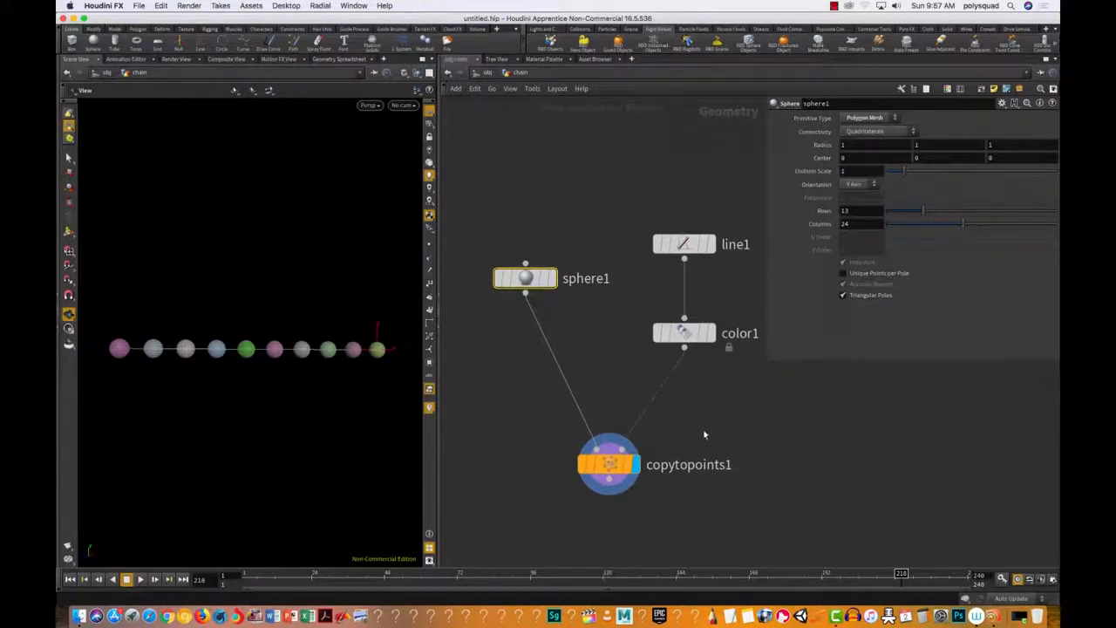
{"action": "scroll", "coordinate": [689, 493], "scroll_direction": "up", "scroll_amount": 2}
{"action": "scroll", "coordinate": [687, 477], "scroll_direction": "down", "scroll_amount": 2}
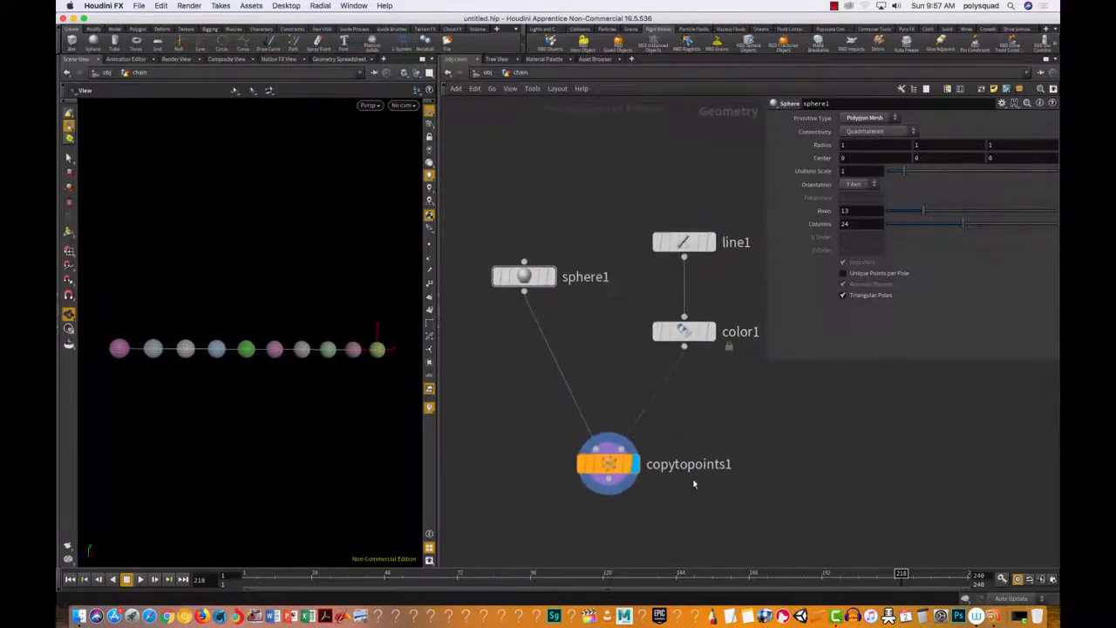
{"action": "middle_click_drag", "start_coordinate": [703, 498], "coordinate": [695, 358]}
{"action": "scroll", "coordinate": [682, 362], "scroll_direction": "down", "scroll_amount": 3}
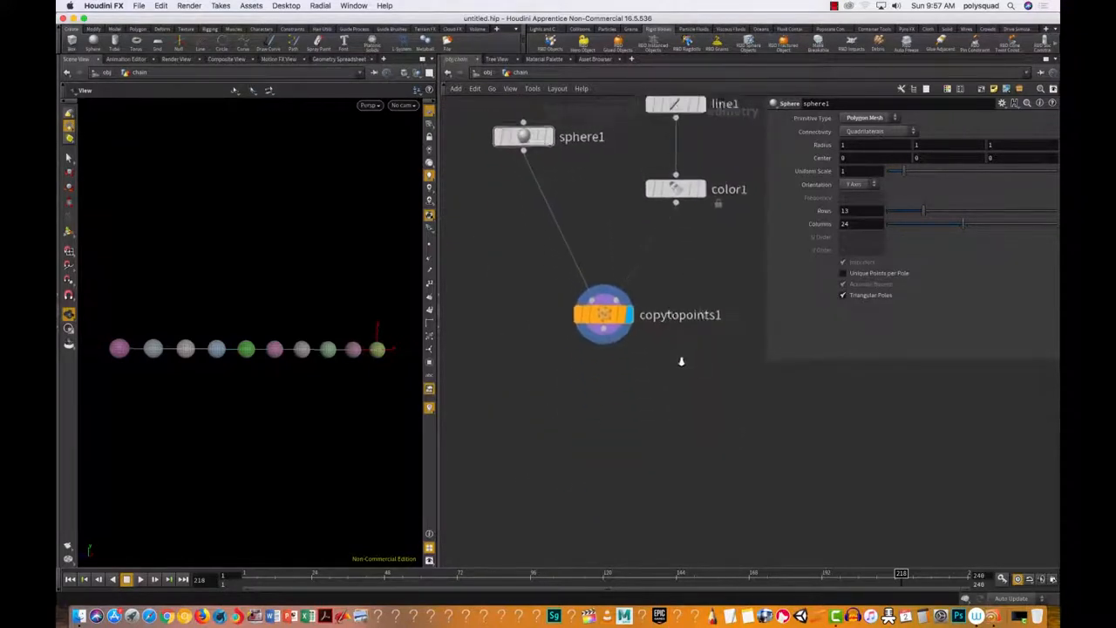
{"action": "scroll", "coordinate": [685, 397], "scroll_direction": "up", "scroll_amount": 2}
{"action": "middle_click_drag", "start_coordinate": [679, 379], "coordinate": [689, 426]}
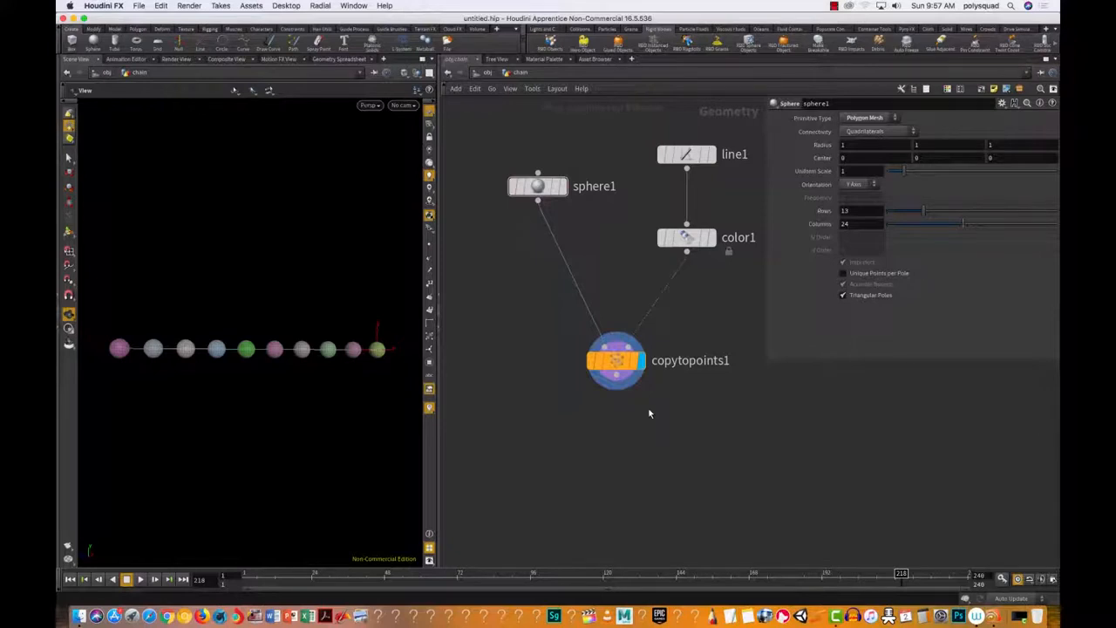
{"action": "left_click", "coordinate": [611, 365]}
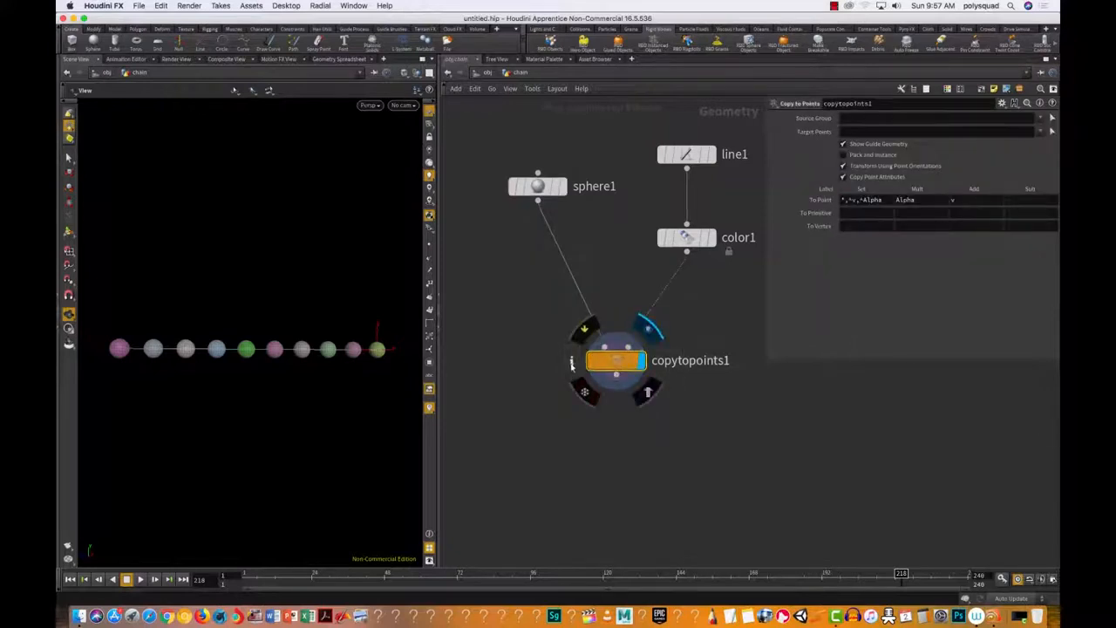
{"action": "left_click", "coordinate": [573, 364]}
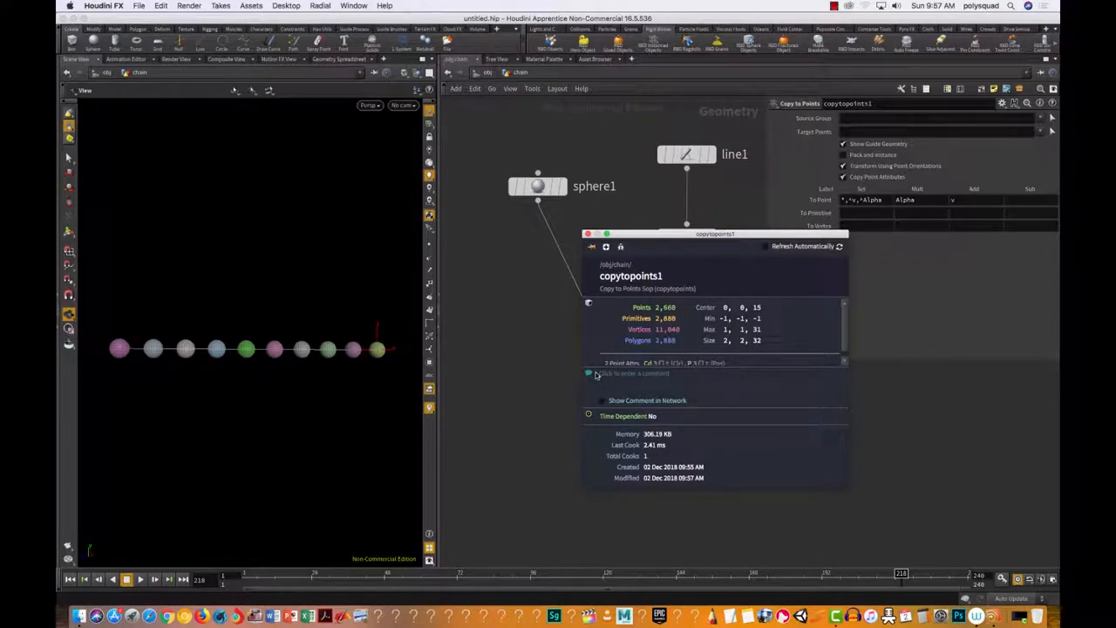
{"action": "left_click", "coordinate": [587, 234]}
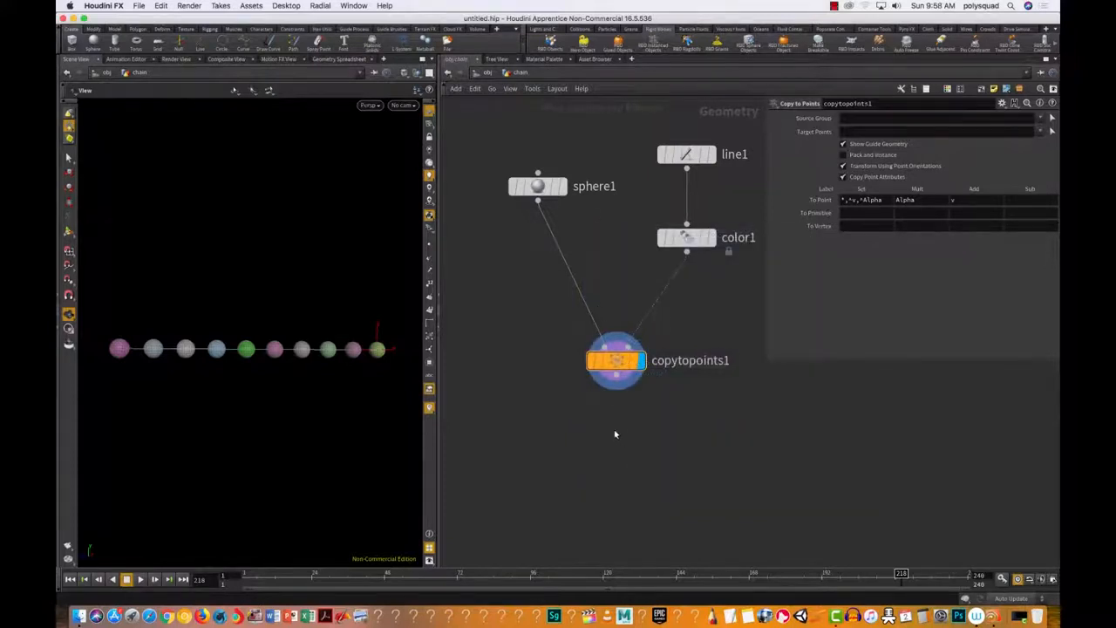
Add an Assemble node below copytopoints1, connect and display it, and enable Create Packed Geometry.
{"action": "key", "text": "Tab"}
{"action": "type", "text": "ase"}
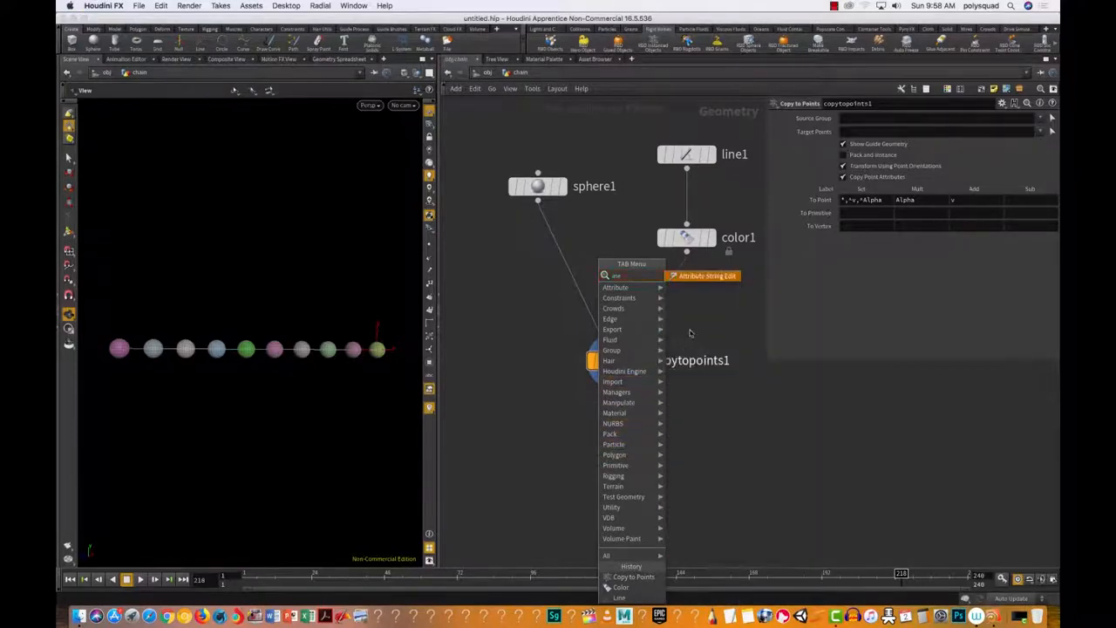
{"action": "left_click", "coordinate": [552, 452]}
{"action": "key", "text": "Tab"}
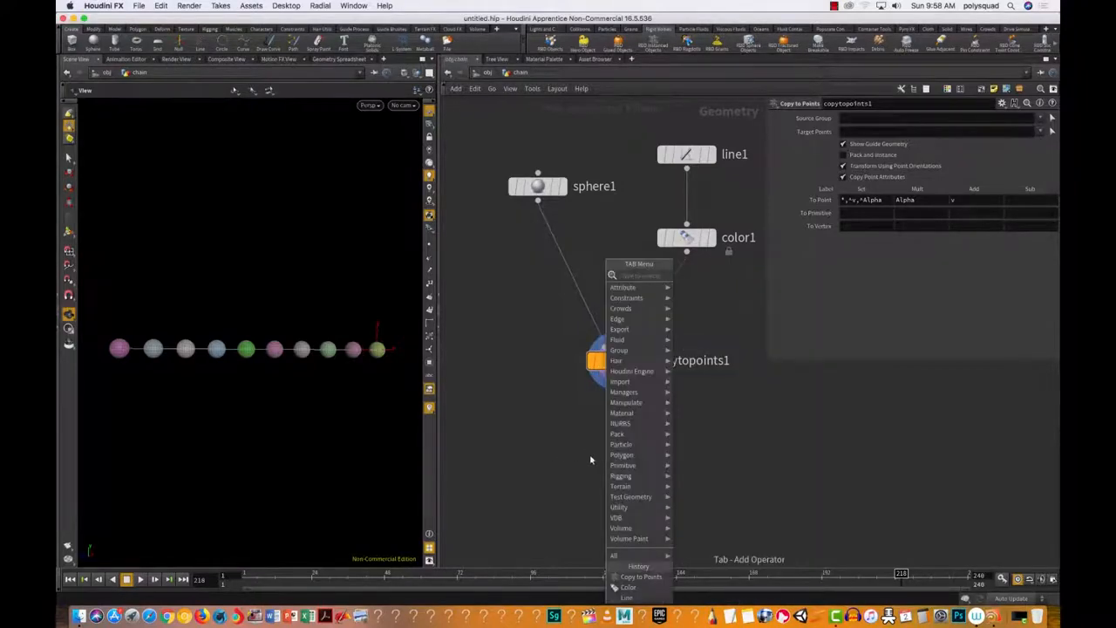
{"action": "type", "text": "ass"}
{"action": "left_click", "coordinate": [701, 277]}
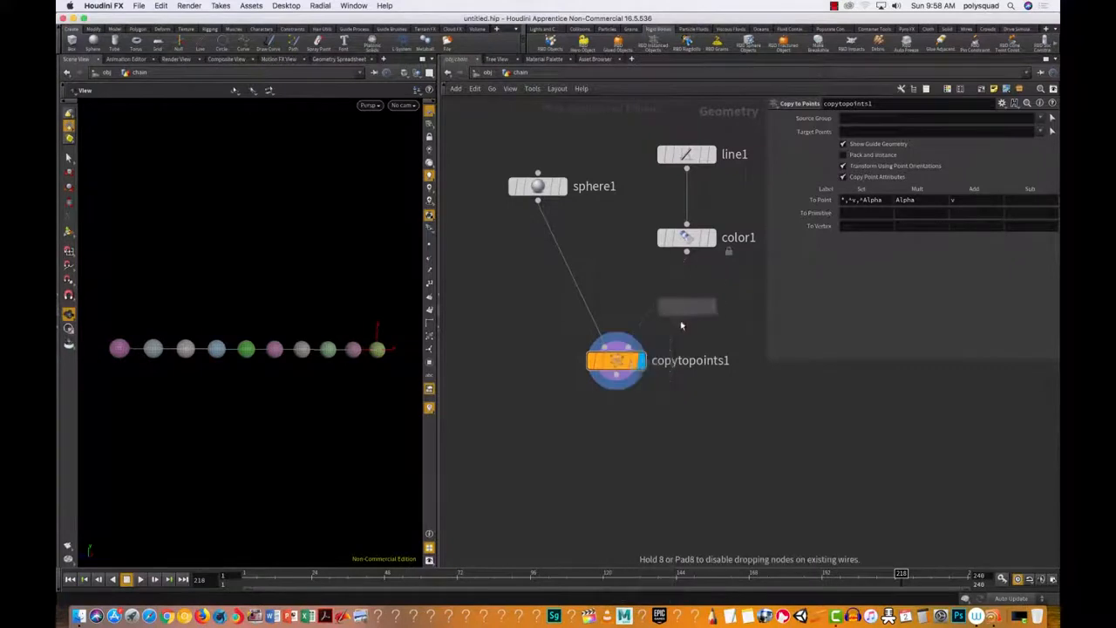
{"action": "left_click", "coordinate": [600, 451]}
{"action": "left_click_drag", "start_coordinate": [617, 377], "coordinate": [601, 452]}
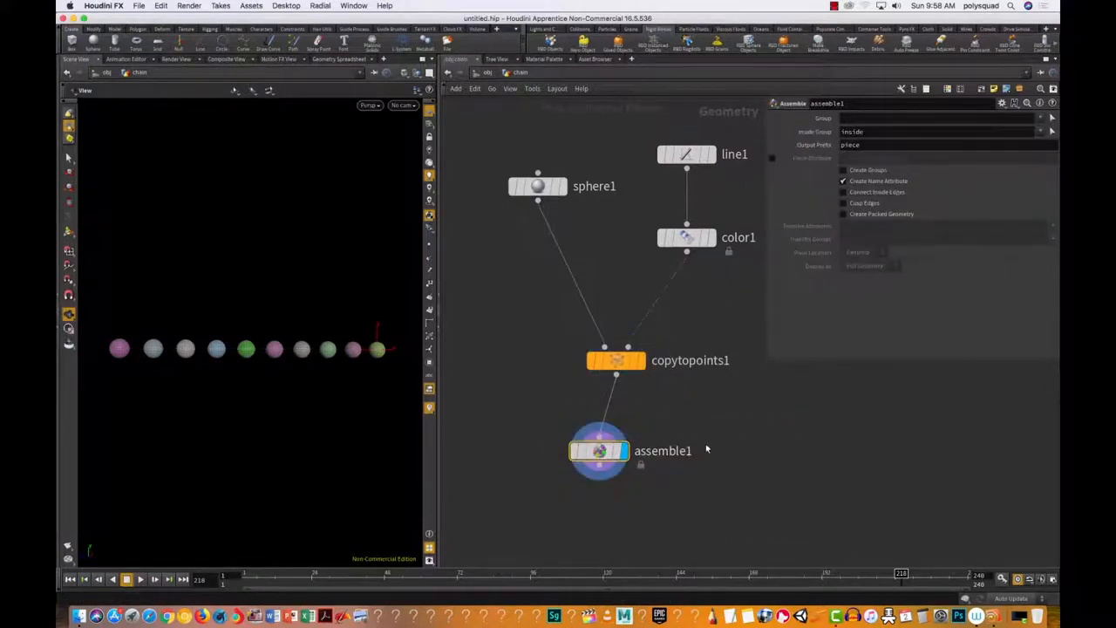
{"action": "left_click", "coordinate": [891, 214]}
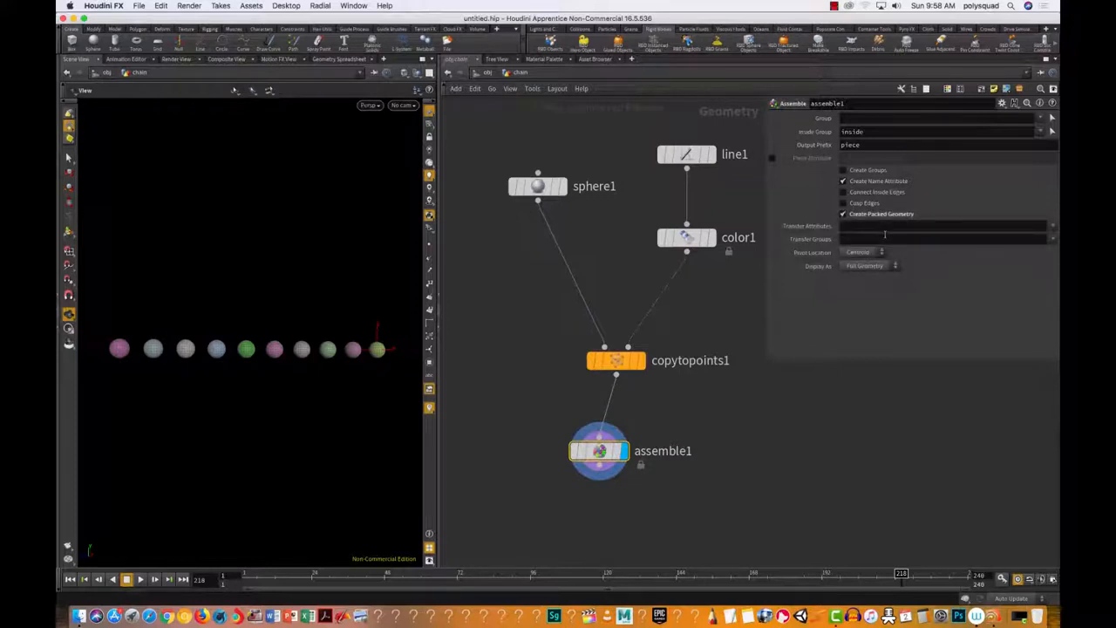
Examine assemble1's node info for its point, primitive and packed geometry counts, and close it.
{"action": "left_click_drag", "start_coordinate": [659, 500], "coordinate": [495, 398]}
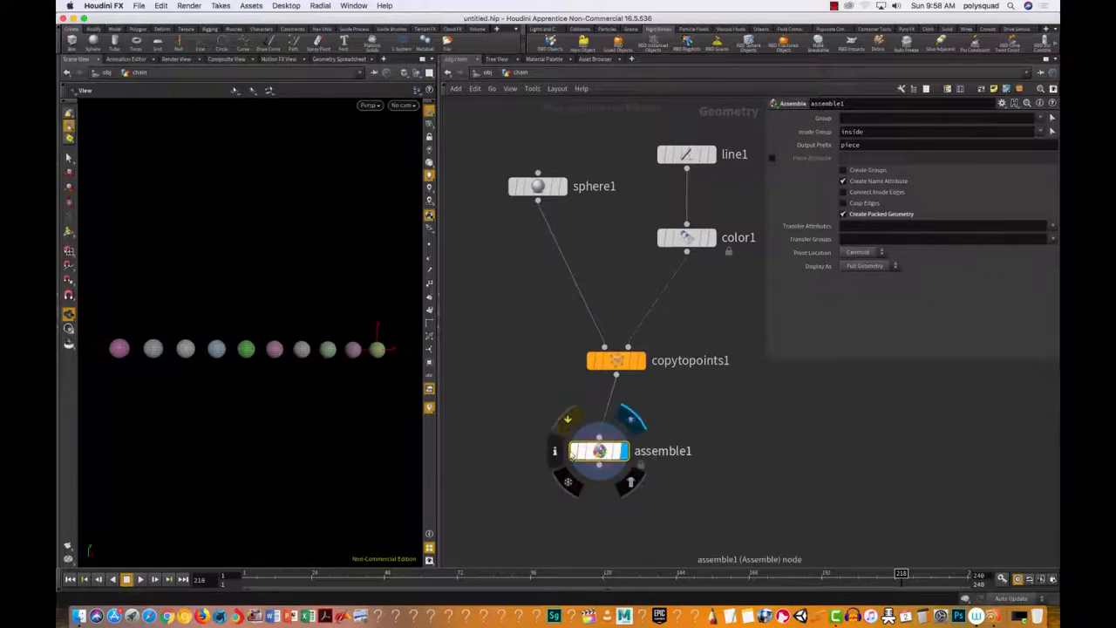
{"action": "left_click", "coordinate": [555, 451]}
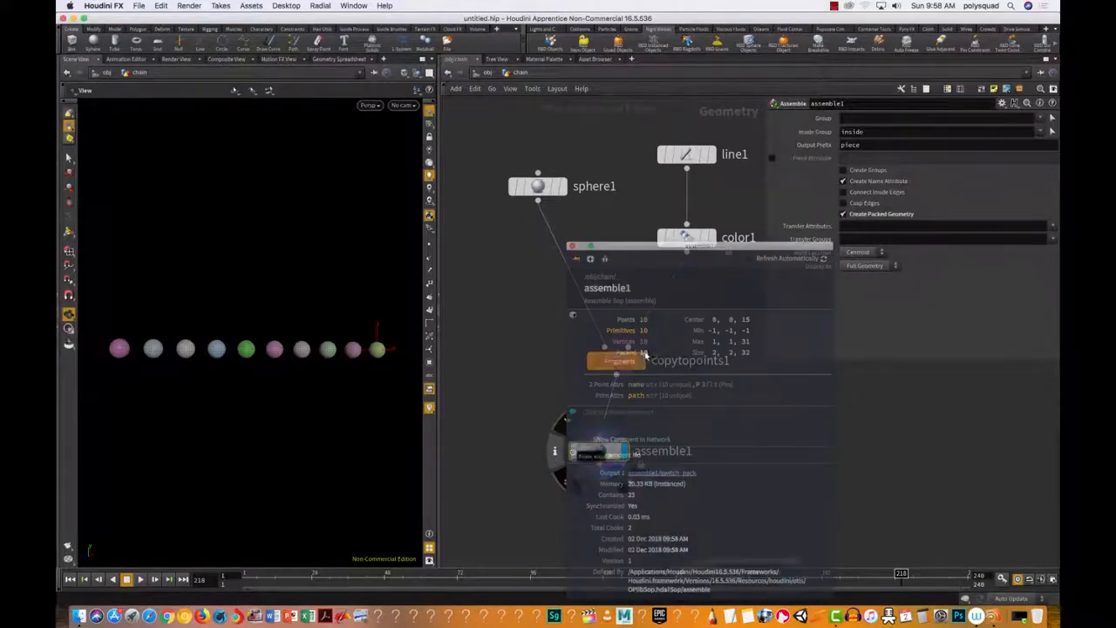
{"action": "left_click_drag", "start_coordinate": [532, 408], "coordinate": [672, 496]}
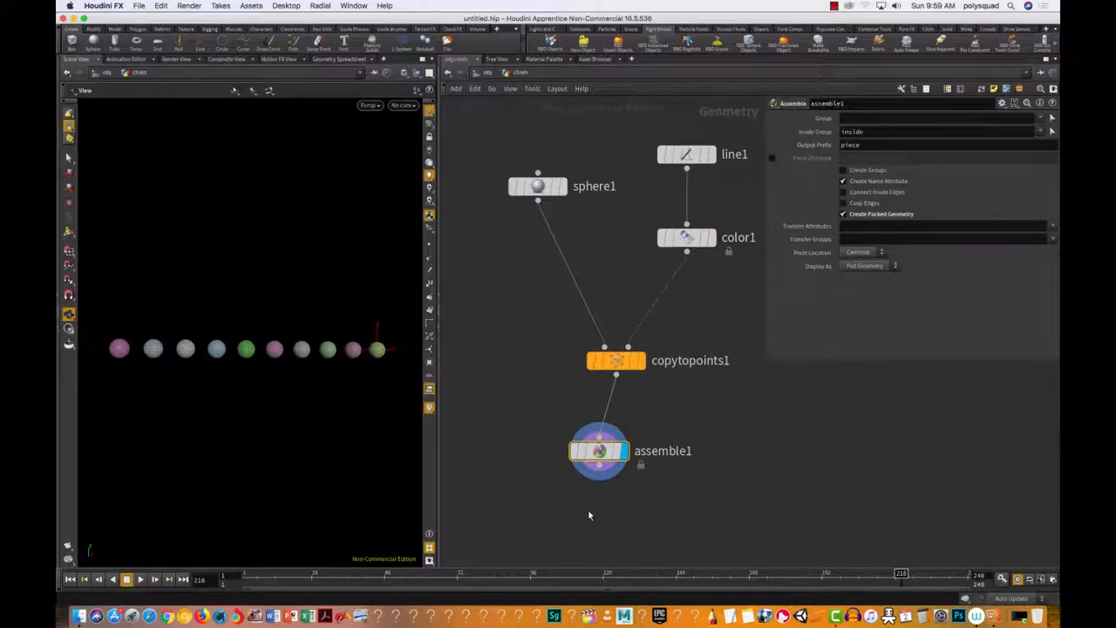
Align assemble1 directly beneath copytopoints1 in the network.
{"action": "left_click_drag", "start_coordinate": [522, 383], "coordinate": [694, 498]}
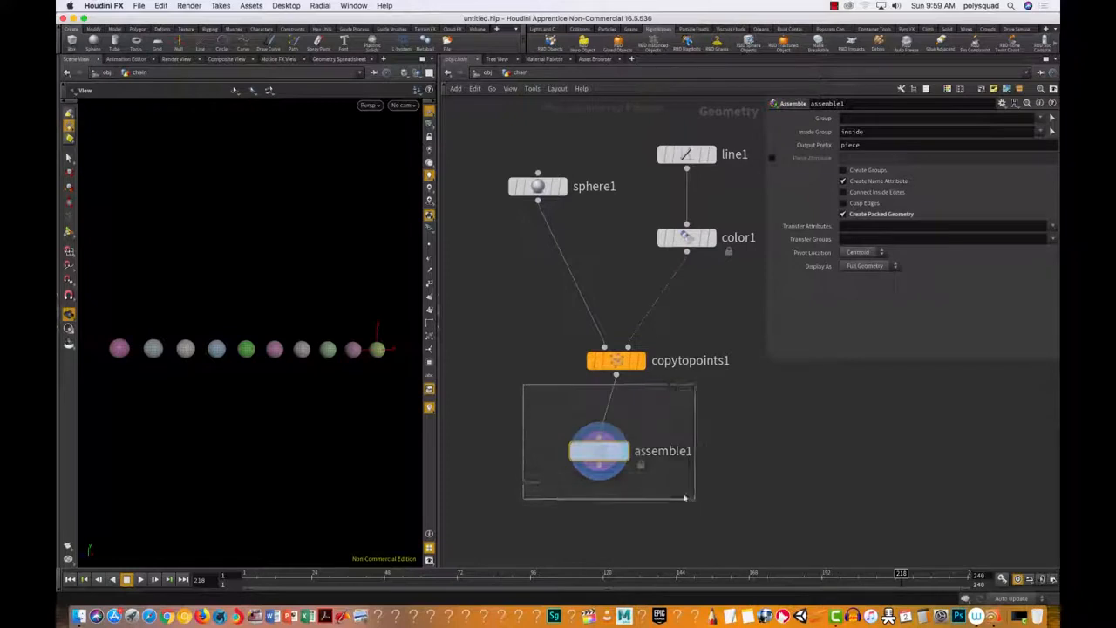
{"action": "mouse_move", "coordinate": [601, 455]}
{"action": "left_mouse_down"}
{"action": "mouse_move", "coordinate": [630, 457]}
{"action": "mouse_move", "coordinate": [618, 440]}
{"action": "left_mouse_up"}
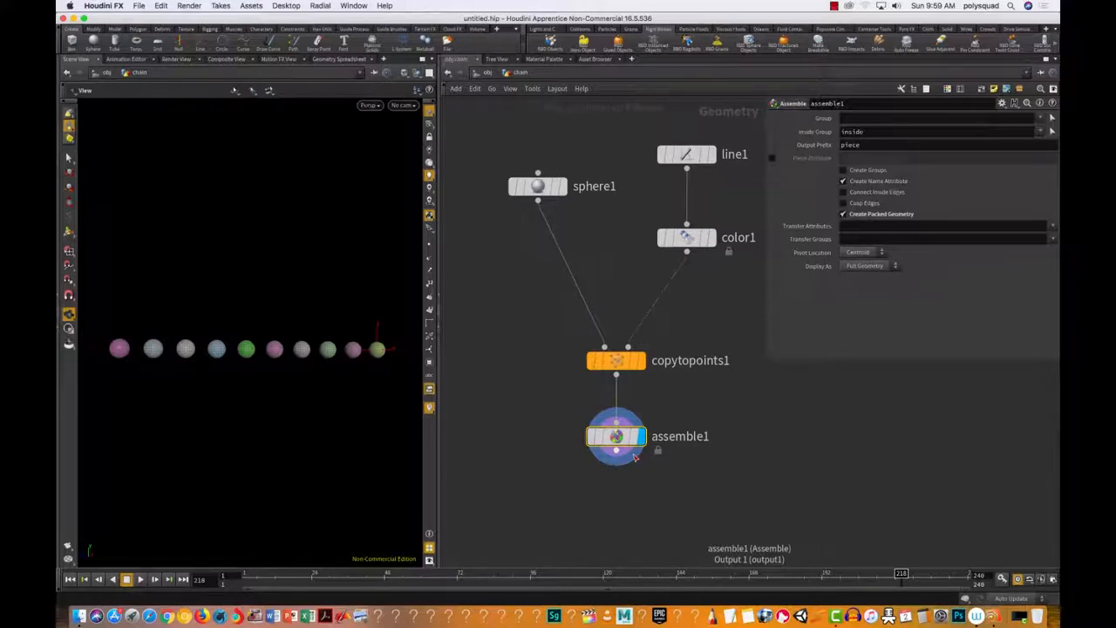
{"action": "left_click_drag", "start_coordinate": [541, 404], "coordinate": [606, 441]}
{"action": "left_click", "coordinate": [577, 481]}
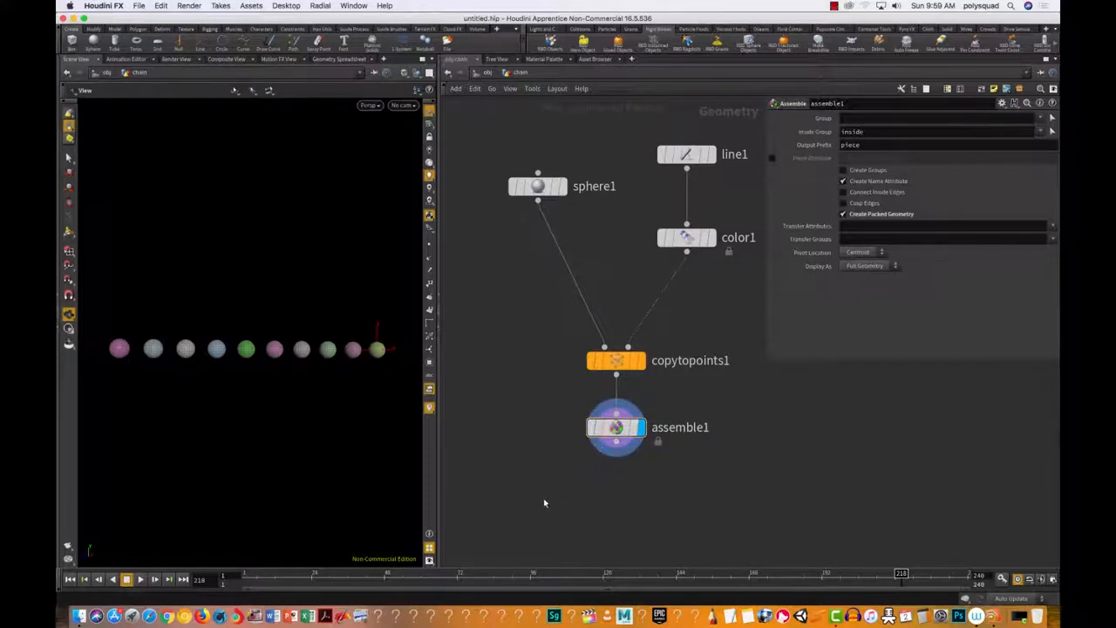
Add a Null node below assemble1 and connect assemble1's output to it.
{"action": "key", "text": "Tab"}
{"action": "type", "text": "nul"}
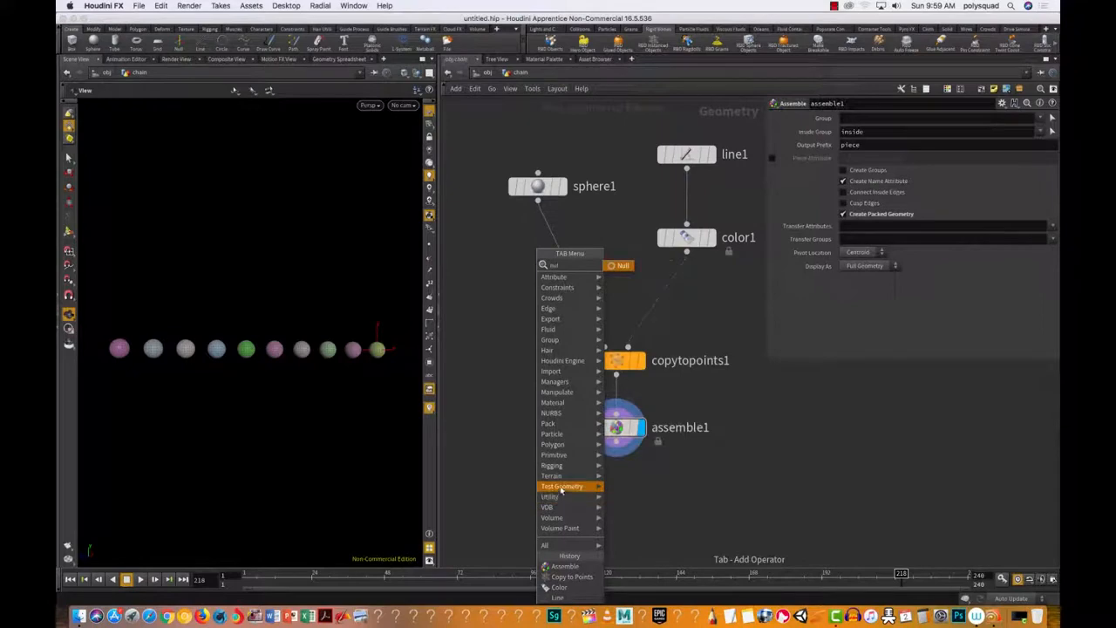
{"action": "left_click", "coordinate": [623, 266]}
{"action": "left_click", "coordinate": [570, 508]}
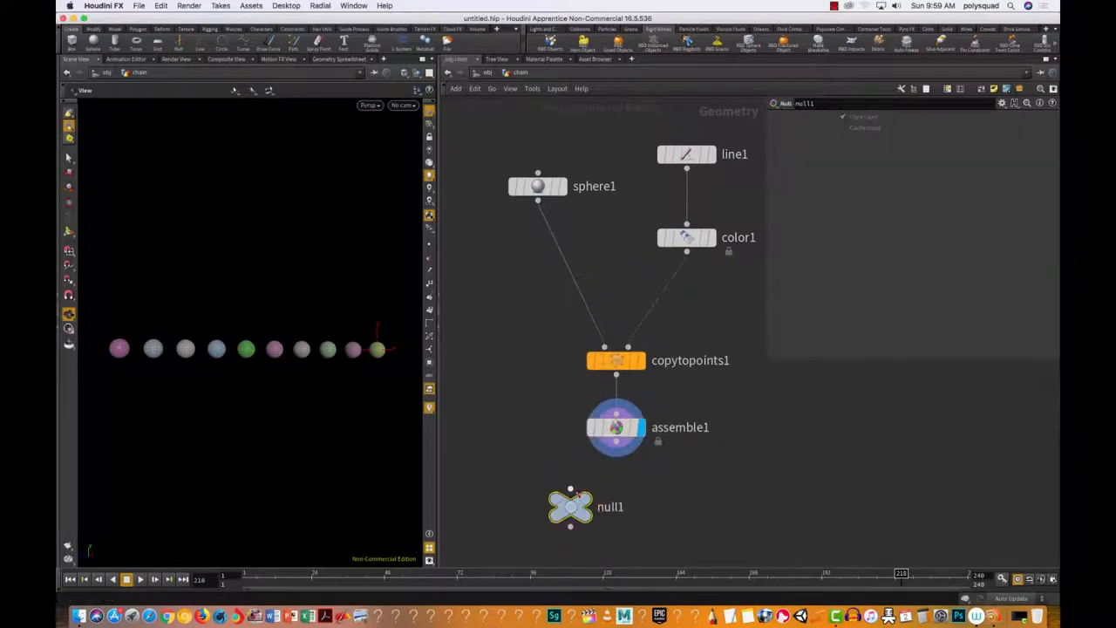
{"action": "left_click", "coordinate": [616, 454]}
Rename the null node to OBJECTS_OUT.
{"action": "left_click", "coordinate": [610, 508]}
{"action": "left_click_drag", "start_coordinate": [652, 507], "coordinate": [590, 510]}
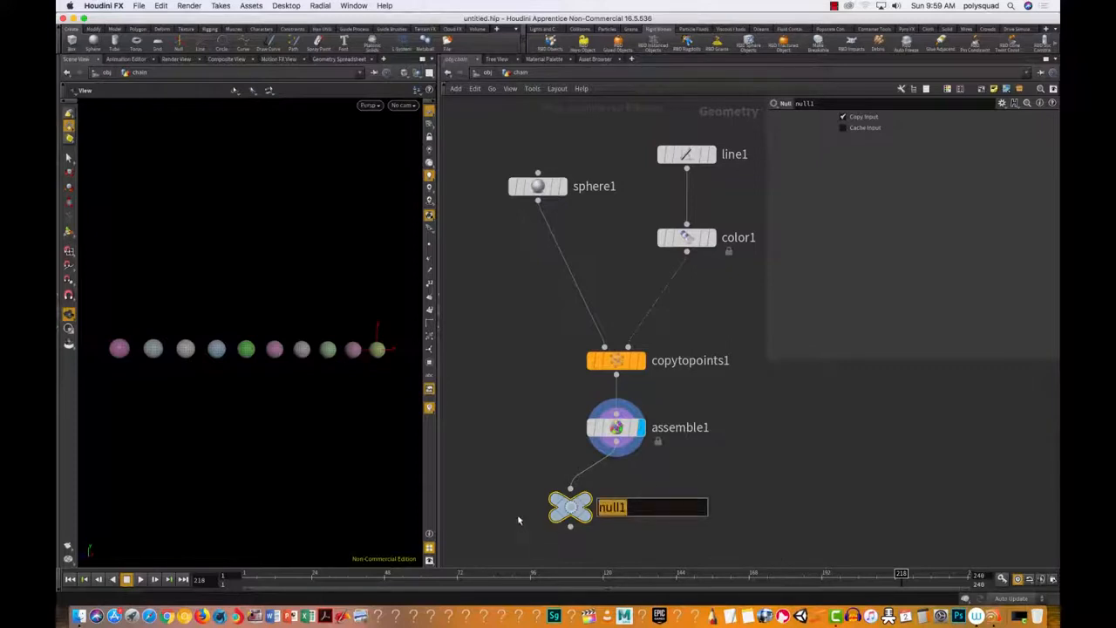
{"action": "type", "text": "O"}
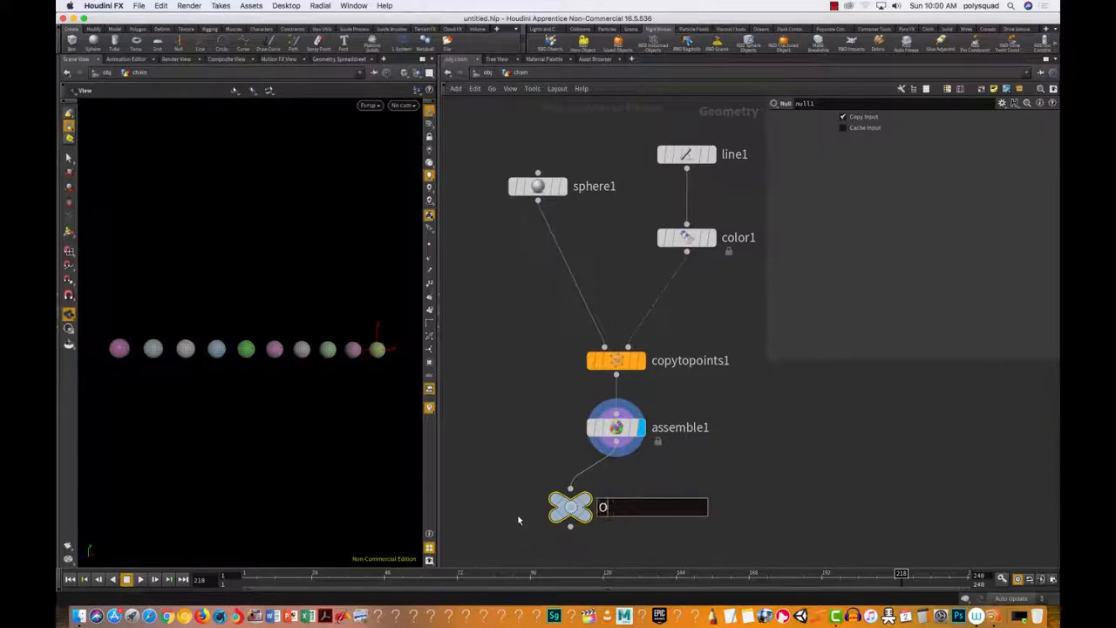
{"action": "type", "text": "BJECTS_OUT"}
{"action": "key", "text": "Return"}
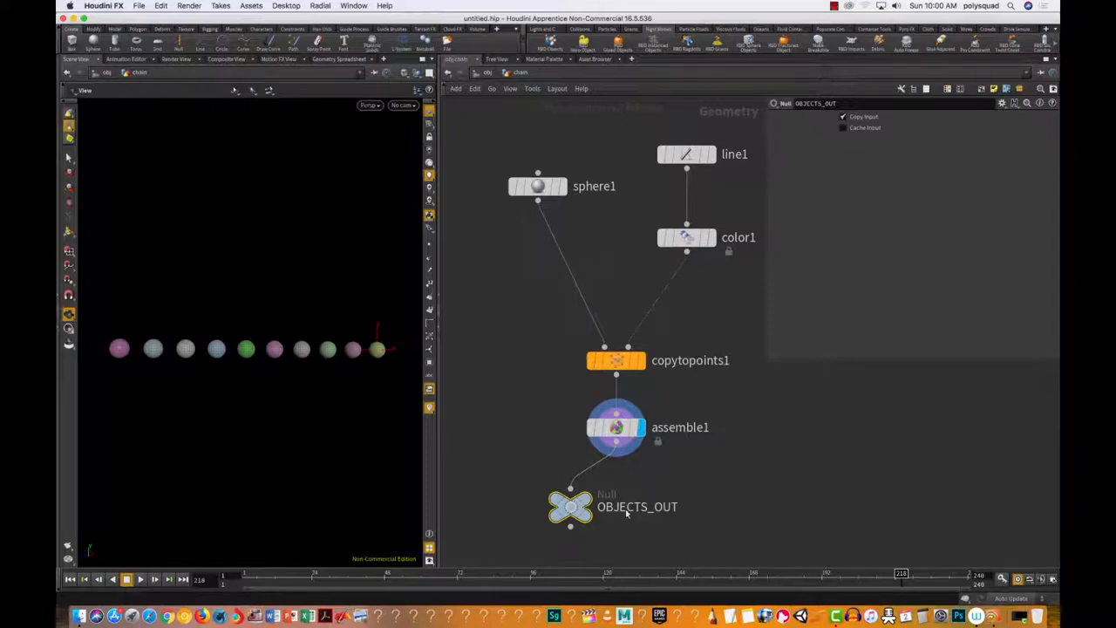
Rename the null node to BEADS_OUT and shift it farther left below assemble1.
{"action": "double_click", "coordinate": [652, 507]}
{"action": "left_click_drag", "start_coordinate": [653, 506], "coordinate": [599, 506]}
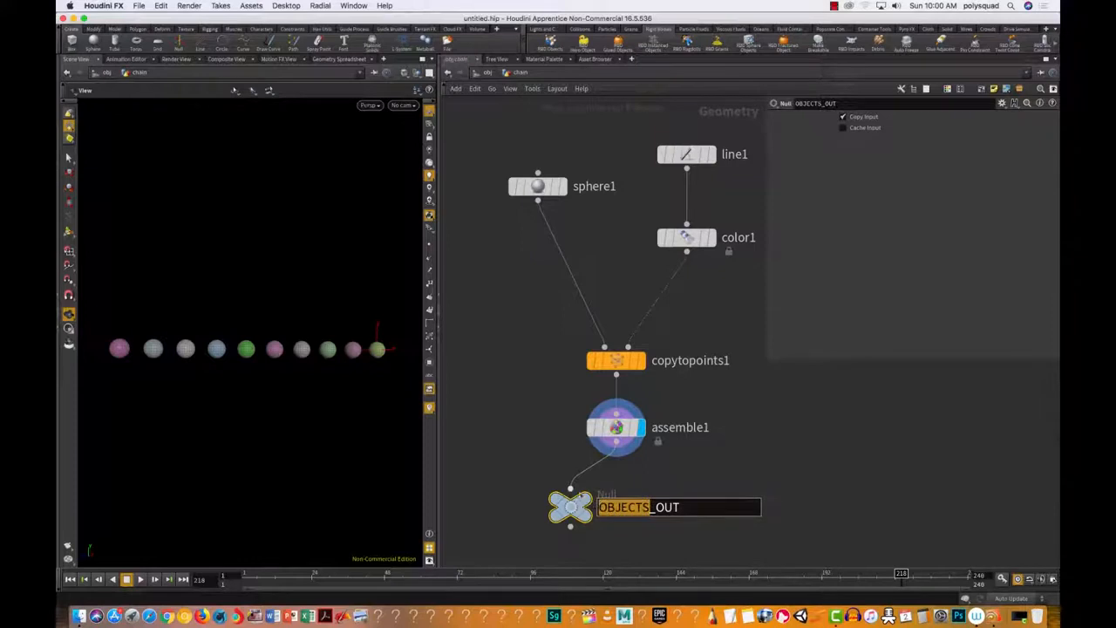
{"action": "type", "text": "BEADS"}
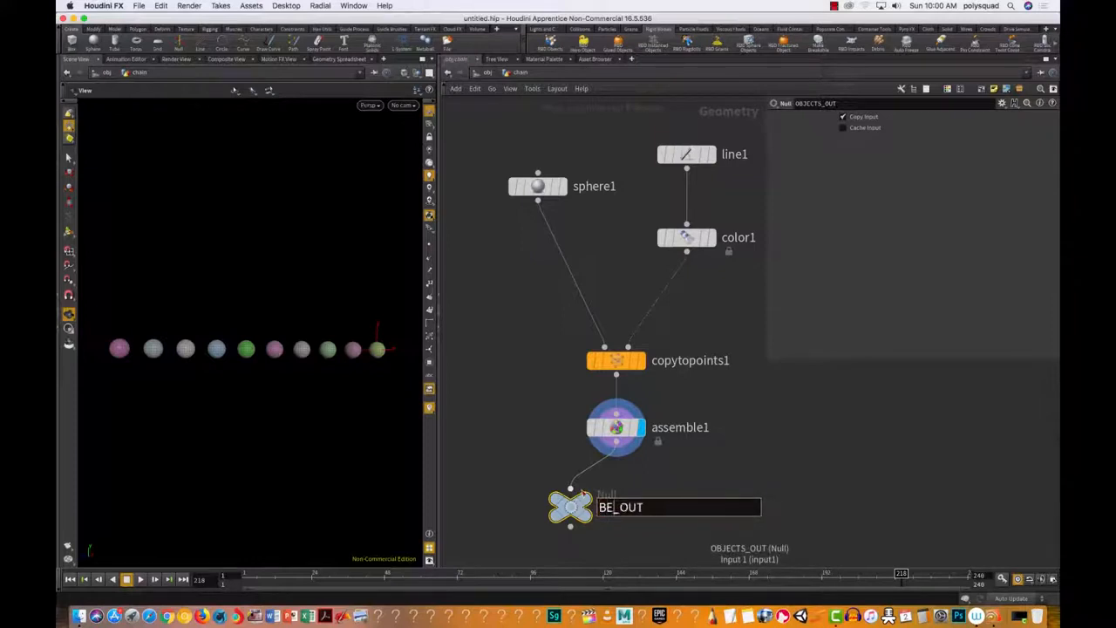
{"action": "key", "text": "Return"}
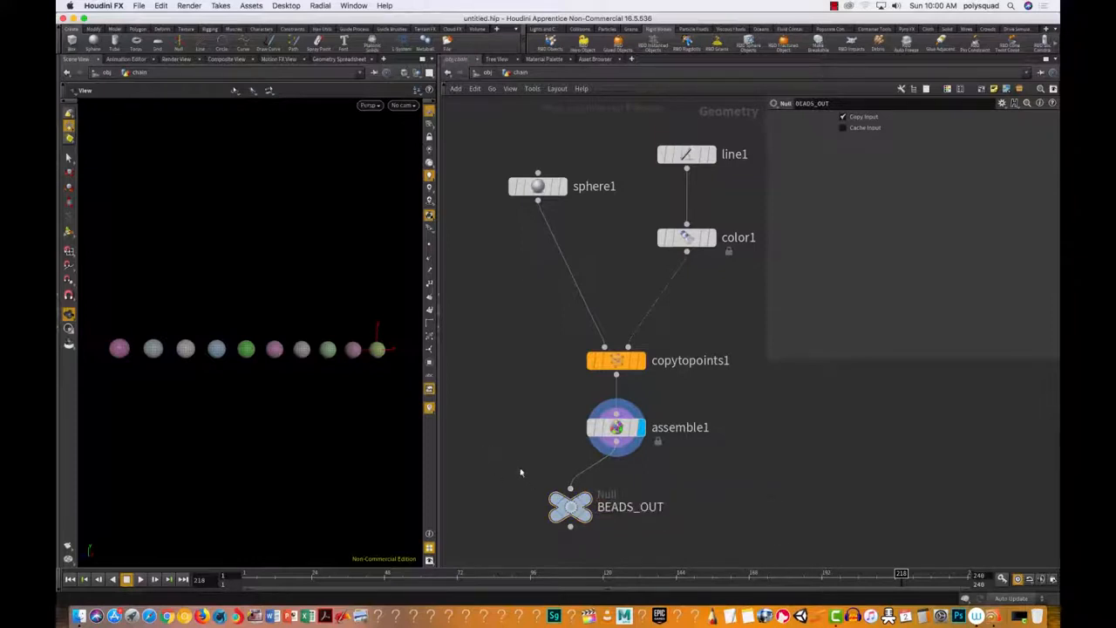
{"action": "left_click_drag", "start_coordinate": [561, 515], "coordinate": [504, 511]}
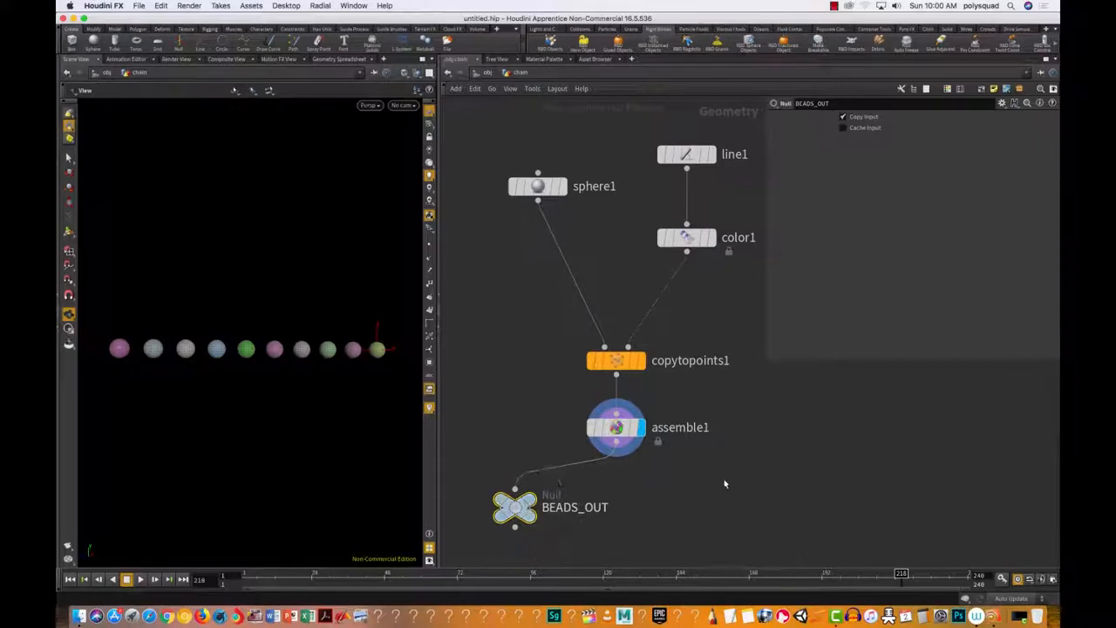
Add a Delete node beside BEADS_OUT, connect it to assemble1's output, and display it.
{"action": "scroll", "coordinate": [717, 483], "scroll_direction": "down", "scroll_amount": 2}
{"action": "scroll", "coordinate": [712, 483], "scroll_direction": "up", "scroll_amount": 1}
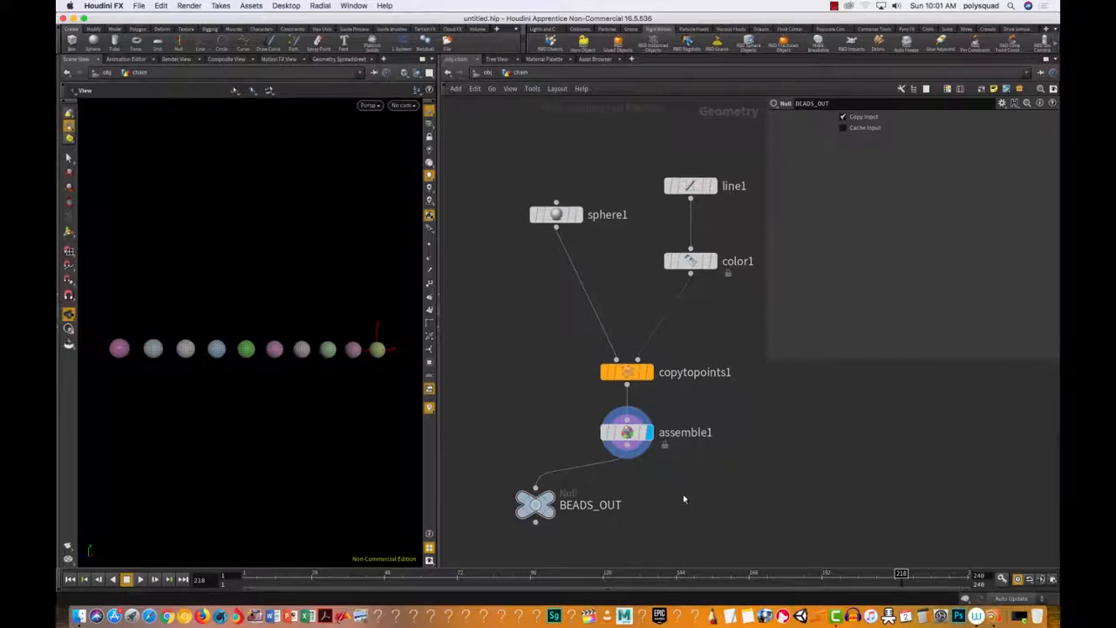
{"action": "key", "text": "Tab"}
{"action": "mouse_move", "coordinate": [731, 486]}
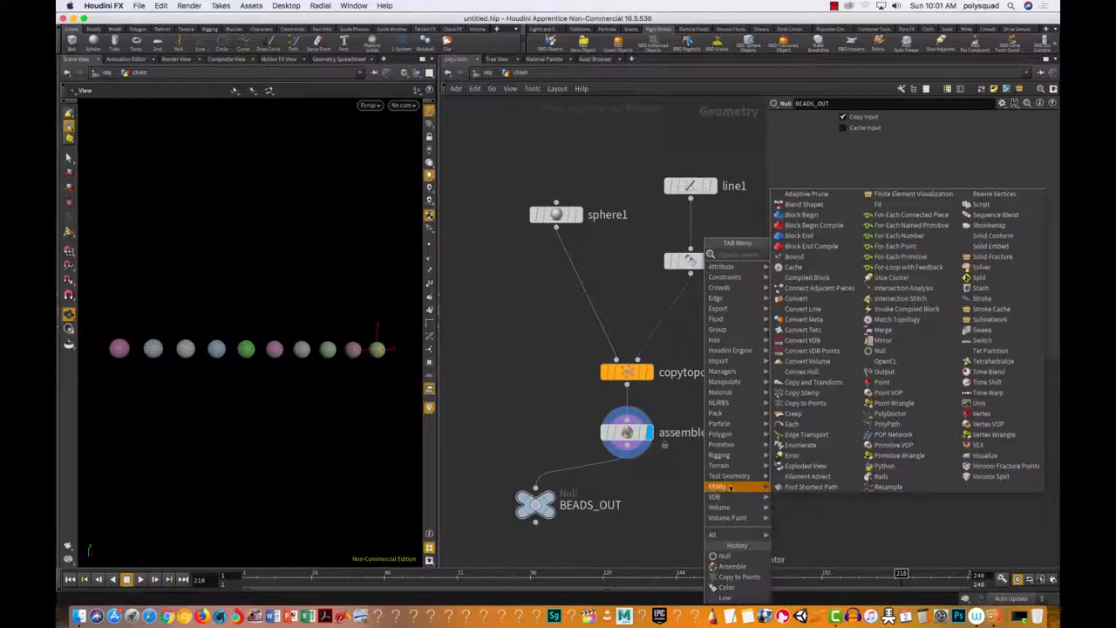
{"action": "type", "text": "del"}
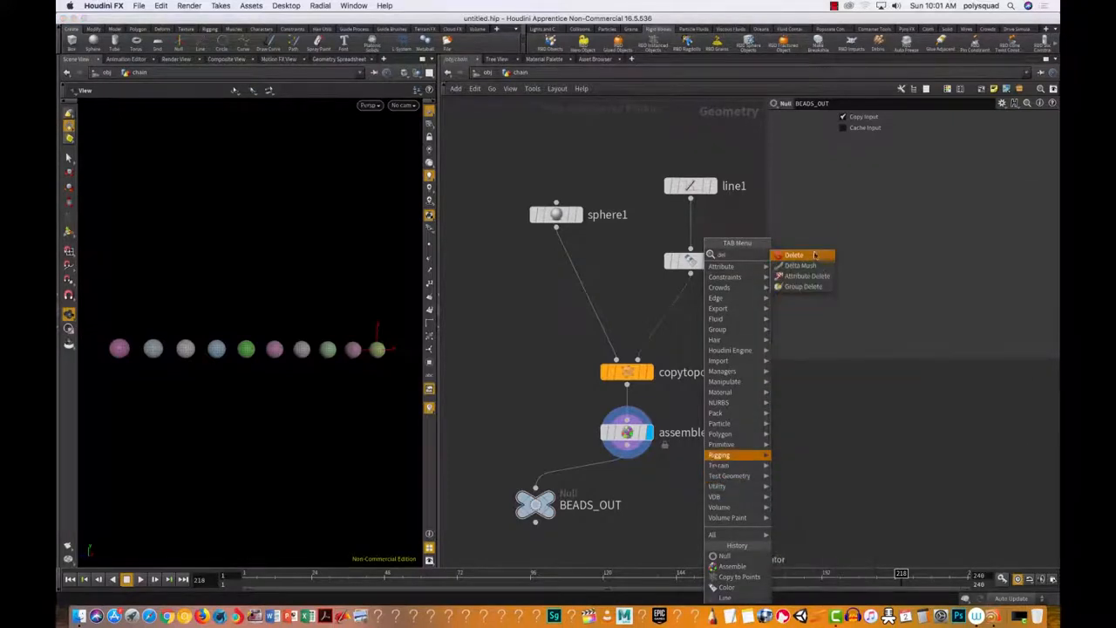
{"action": "left_click", "coordinate": [793, 255]}
{"action": "left_click", "coordinate": [699, 504]}
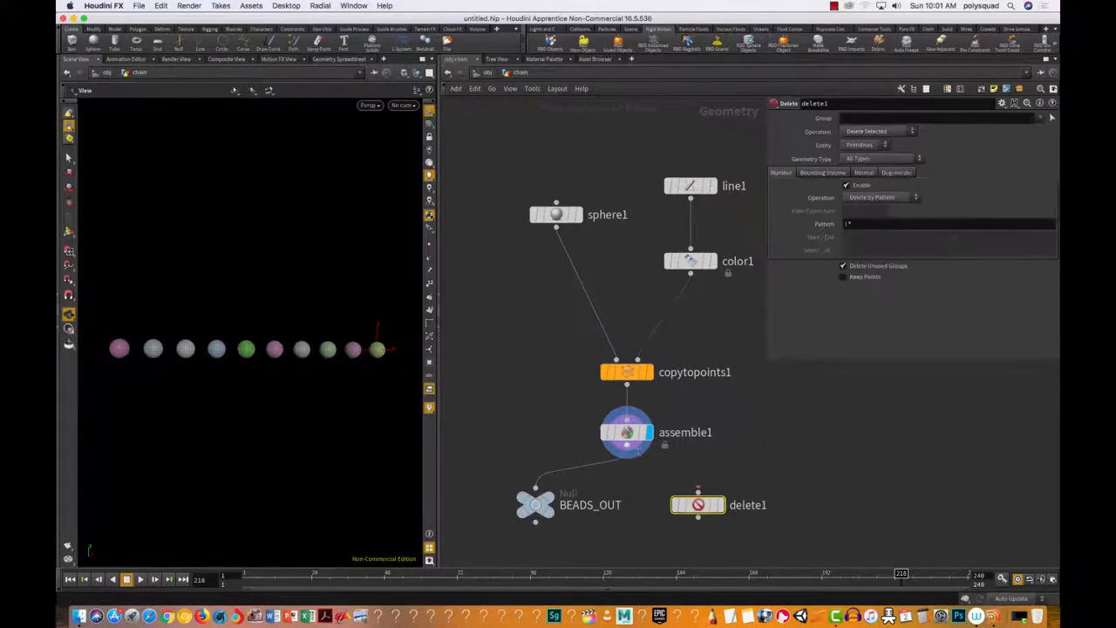
{"action": "left_click_drag", "start_coordinate": [627, 445], "coordinate": [698, 492]}
{"action": "left_click", "coordinate": [718, 505]}
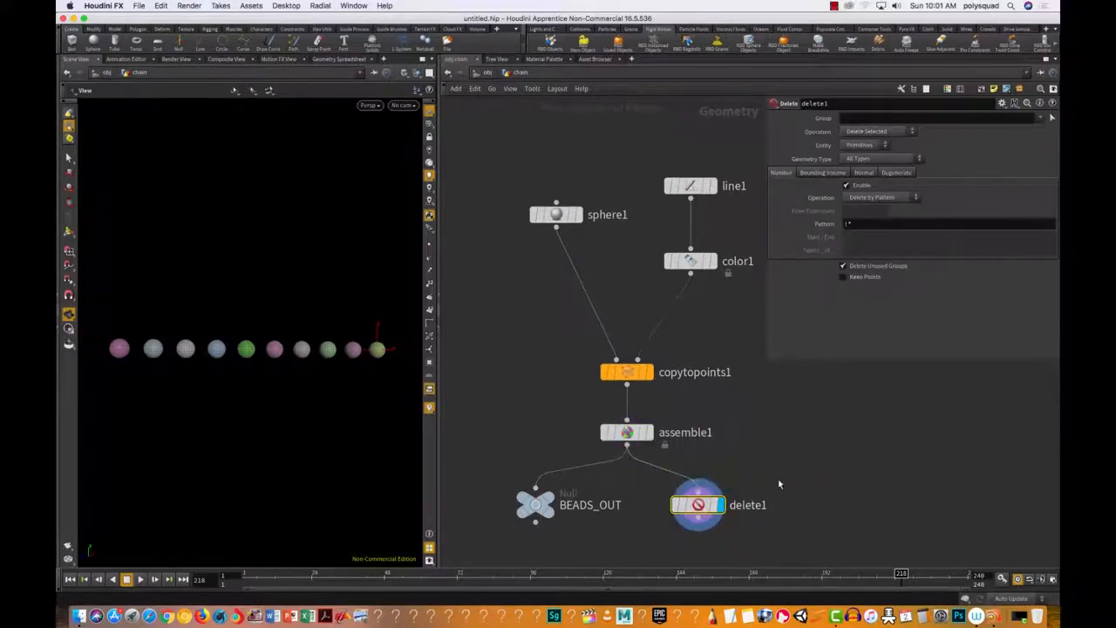
Set delete1's pattern to * to delete all primitives, and enable Keep Points.
{"action": "left_click", "coordinate": [865, 279]}
{"action": "left_click_drag", "start_coordinate": [857, 222], "coordinate": [761, 260]}
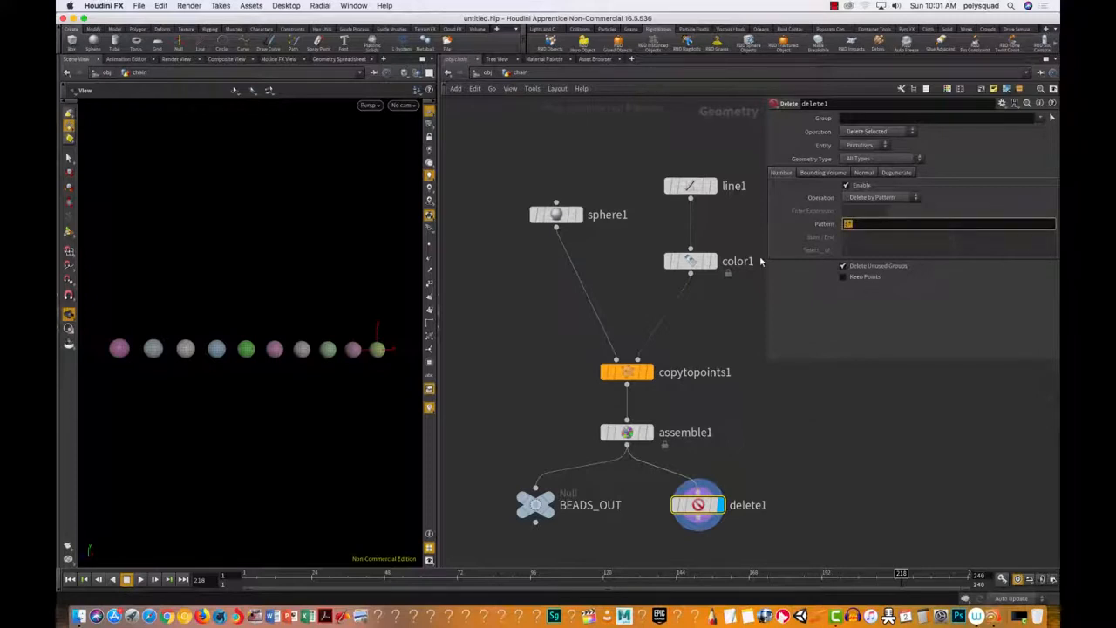
{"action": "type", "text": "*"}
{"action": "key", "text": "Return"}
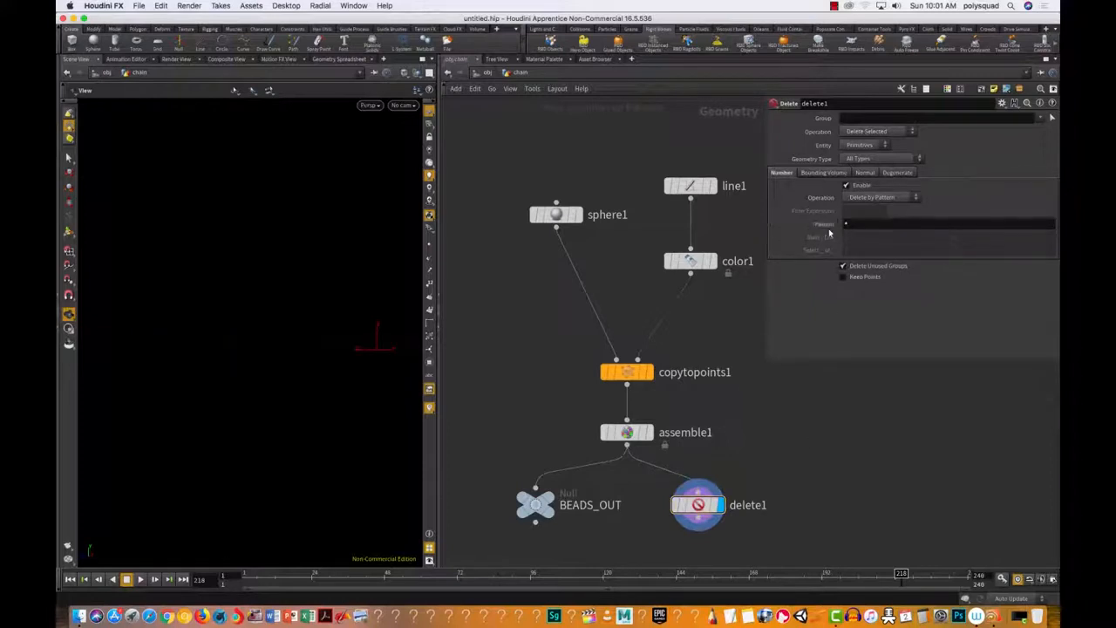
{"action": "left_click", "coordinate": [862, 277]}
{"action": "left_click", "coordinate": [862, 278]}
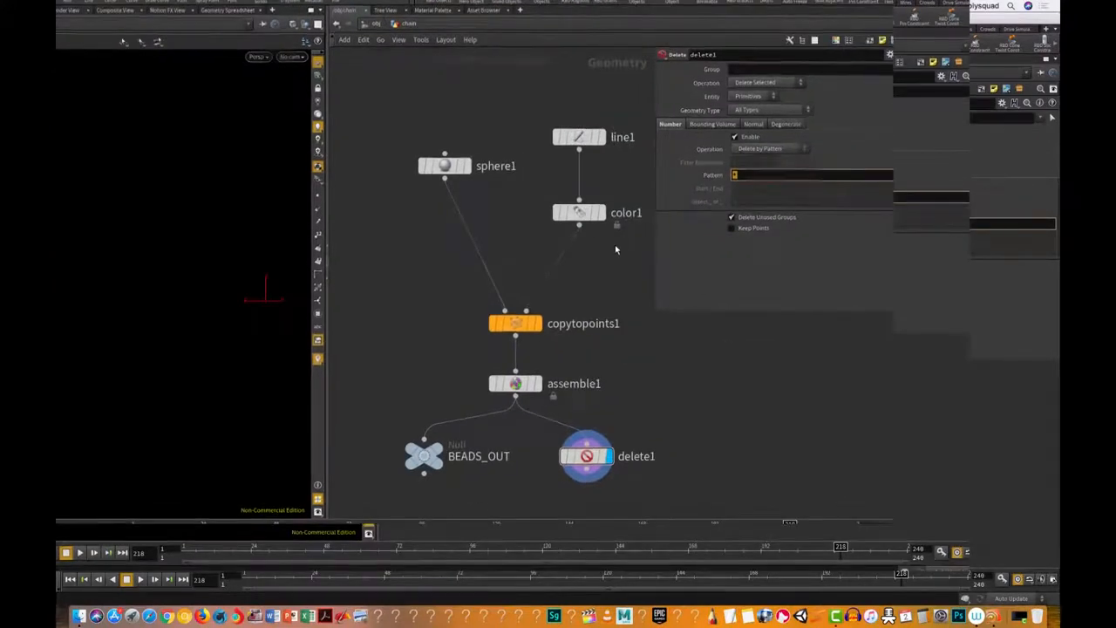
{"action": "type", "text": "*"}
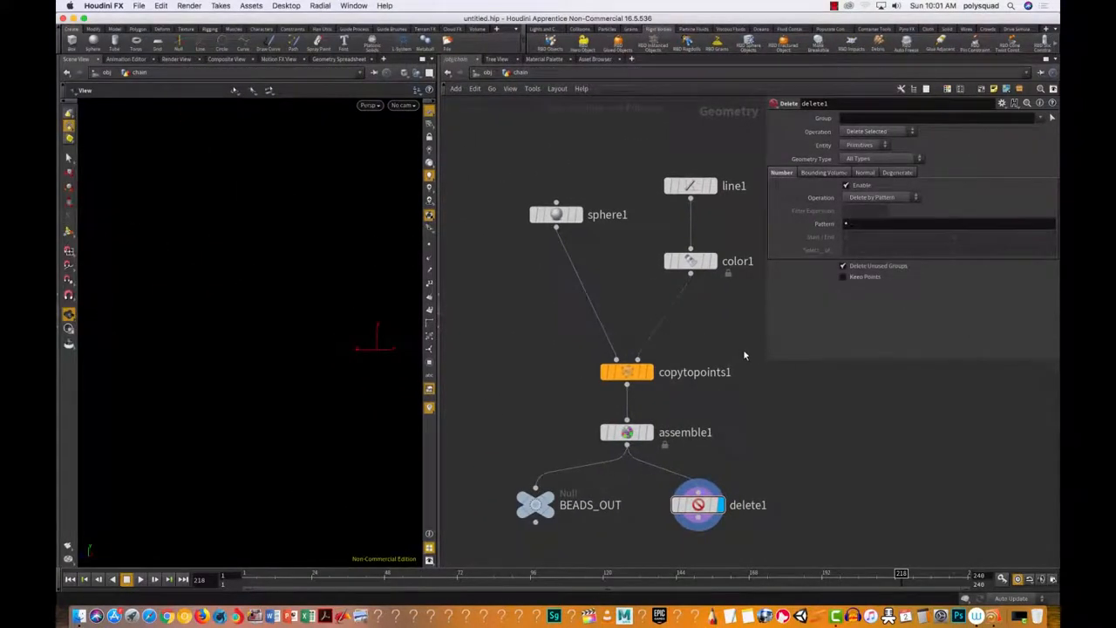
{"action": "left_click", "coordinate": [805, 277]}
Add an Add node below delete1, connect and display it, and enable its Point 0.
{"action": "scroll", "coordinate": [798, 474], "scroll_direction": "down", "scroll_amount": 2}
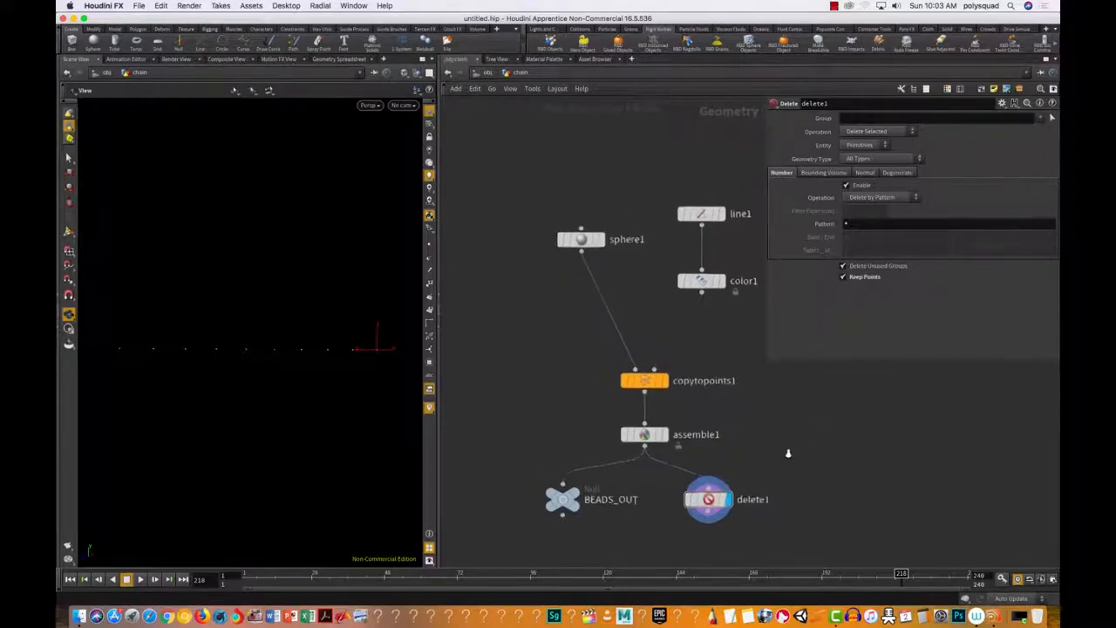
{"action": "middle_click_drag", "start_coordinate": [798, 473], "coordinate": [705, 325]}
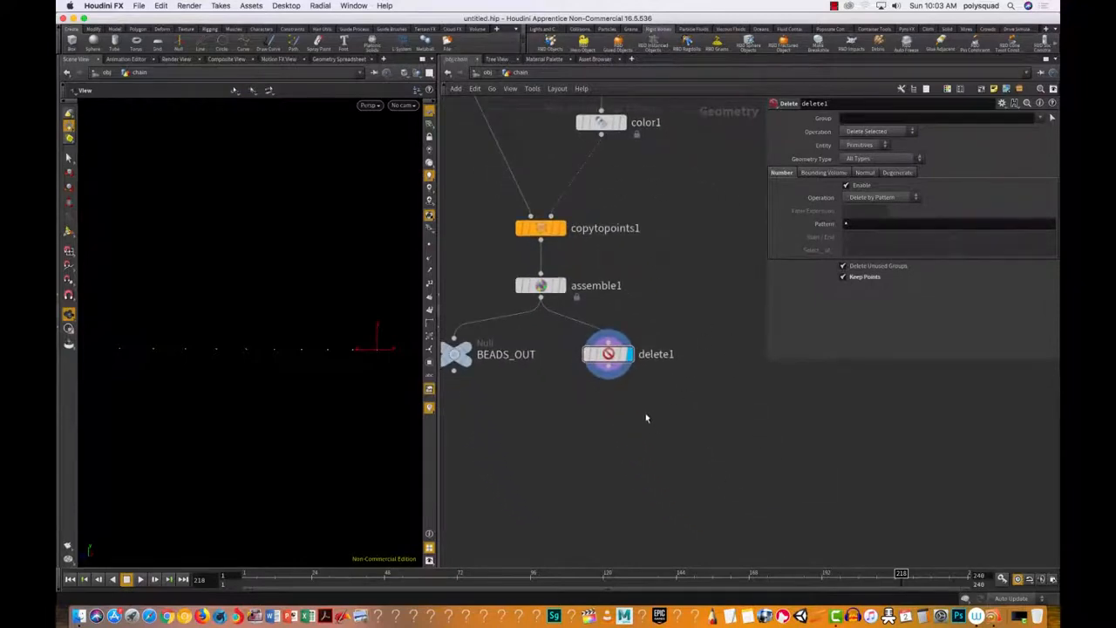
{"action": "key", "text": "Tab"}
{"action": "type", "text": "add"}
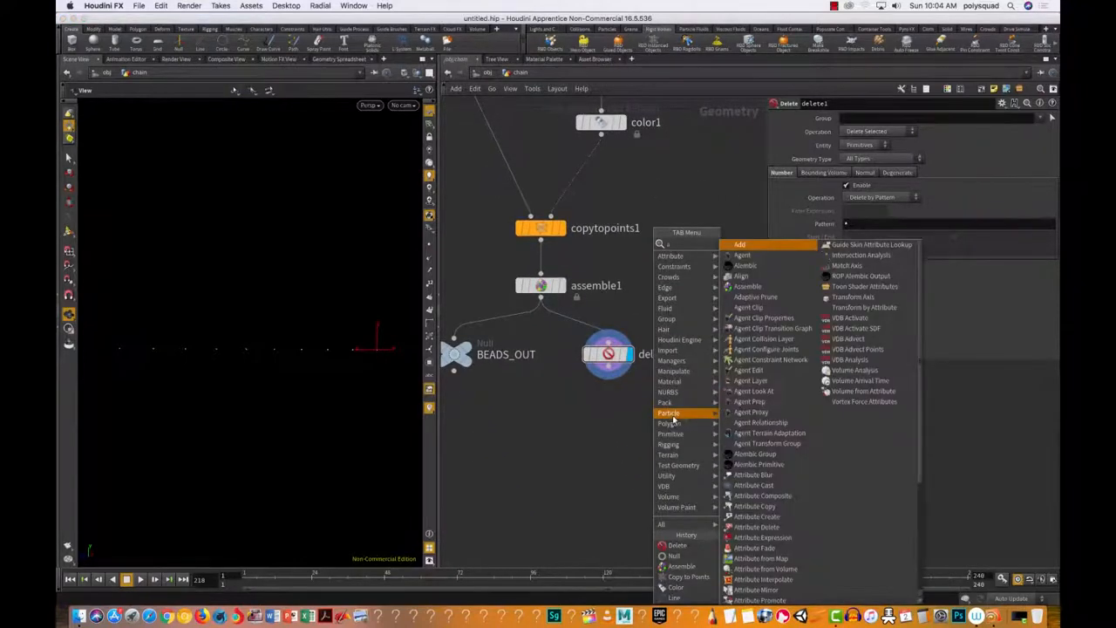
{"action": "left_click", "coordinate": [733, 245]}
{"action": "left_click", "coordinate": [610, 446]}
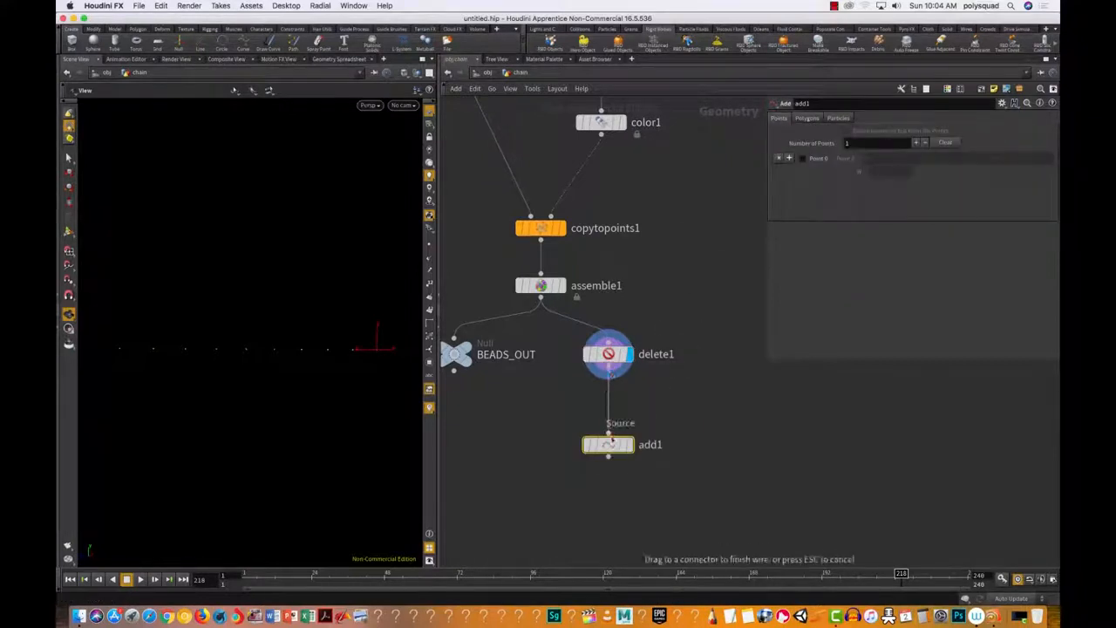
{"action": "left_click", "coordinate": [628, 446]}
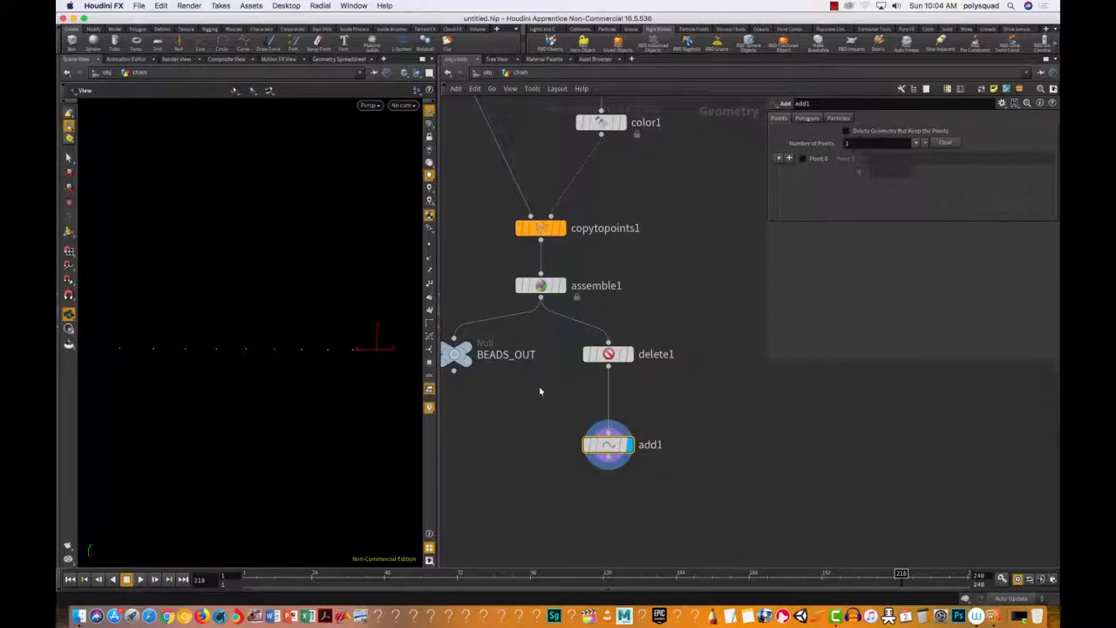
{"action": "left_click", "coordinate": [803, 157]}
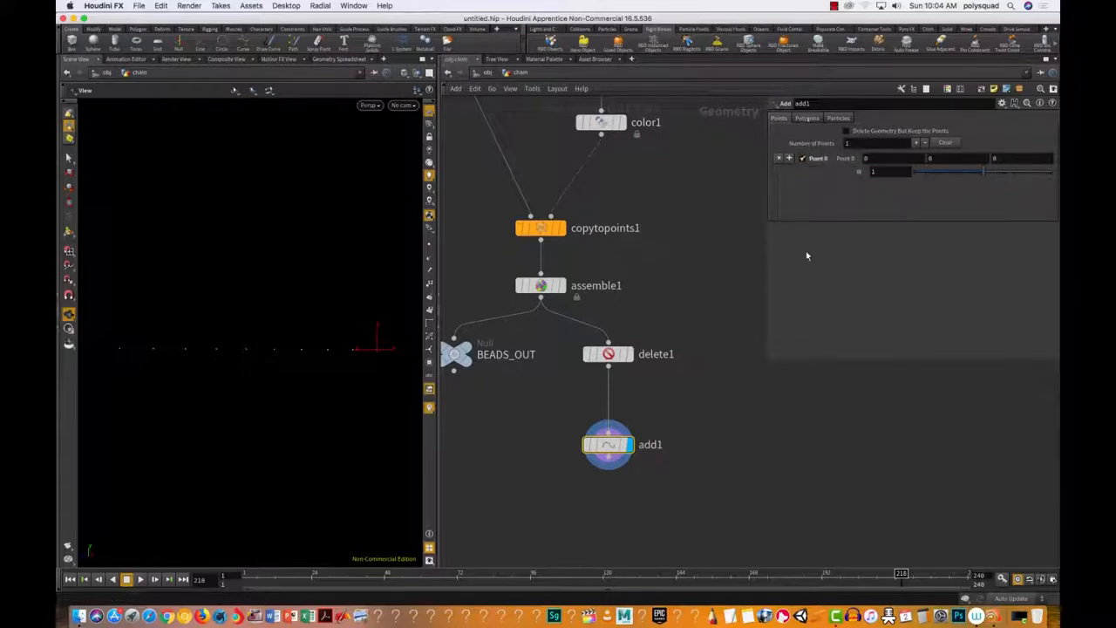
Set Point 0's Z position to -2 on add1 and compare its output with delete1's in the viewport.
{"action": "left_click", "coordinate": [999, 158]}
{"action": "type", "text": "-2"}
{"action": "key", "text": "Return"}
{"action": "left_click_drag", "start_coordinate": [309, 444], "coordinate": [324, 508]}
{"action": "left_click_drag", "start_coordinate": [328, 428], "coordinate": [296, 371]}
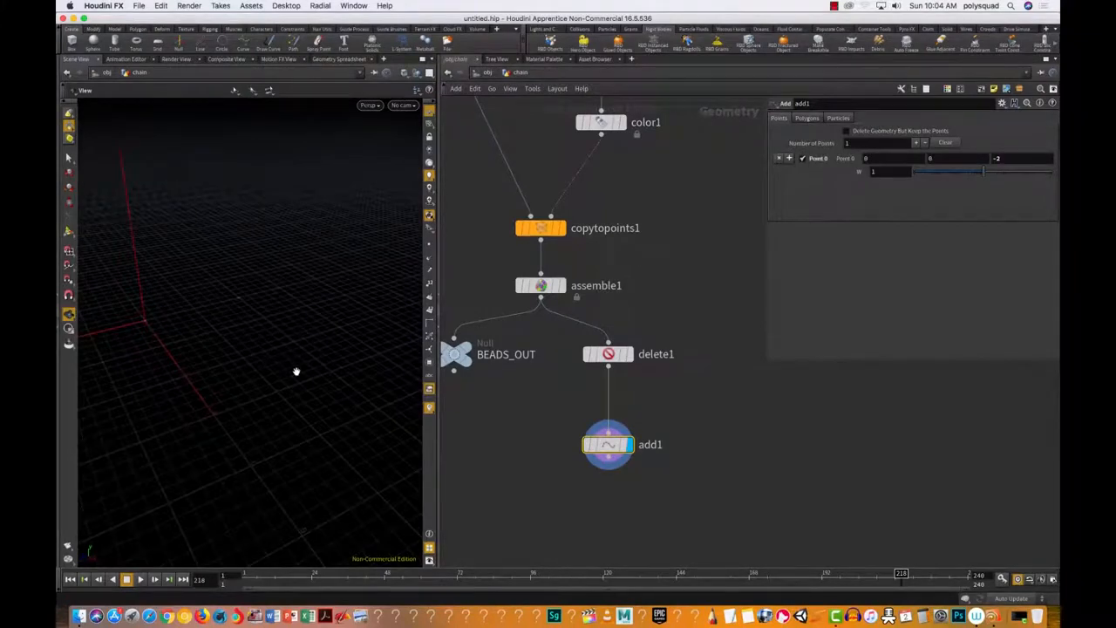
{"action": "mouse_move", "coordinate": [635, 370]}
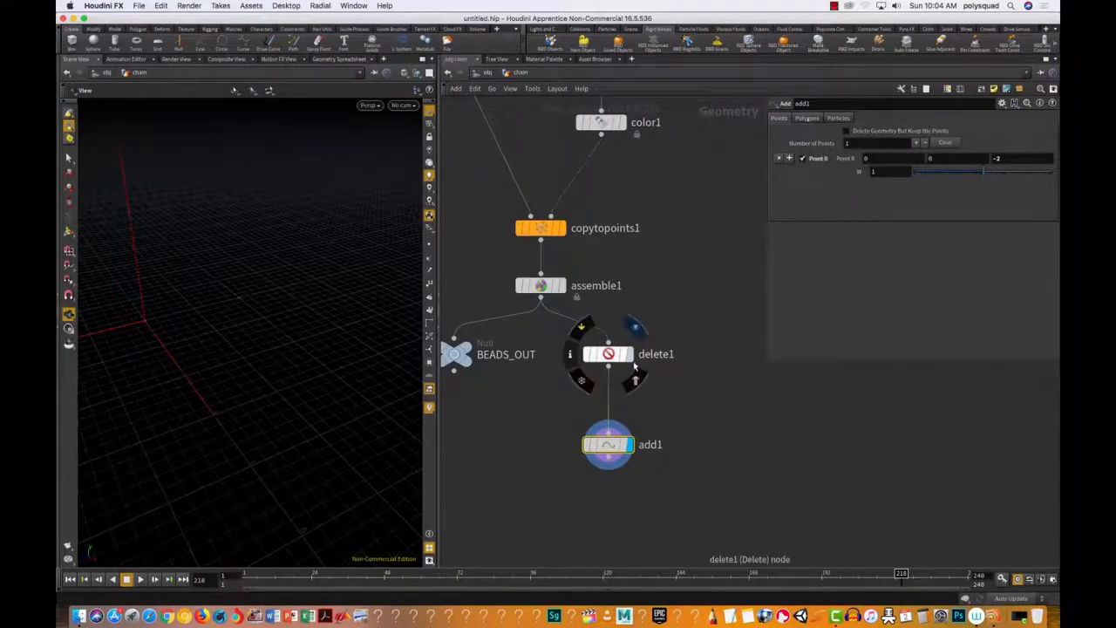
{"action": "left_click", "coordinate": [614, 356]}
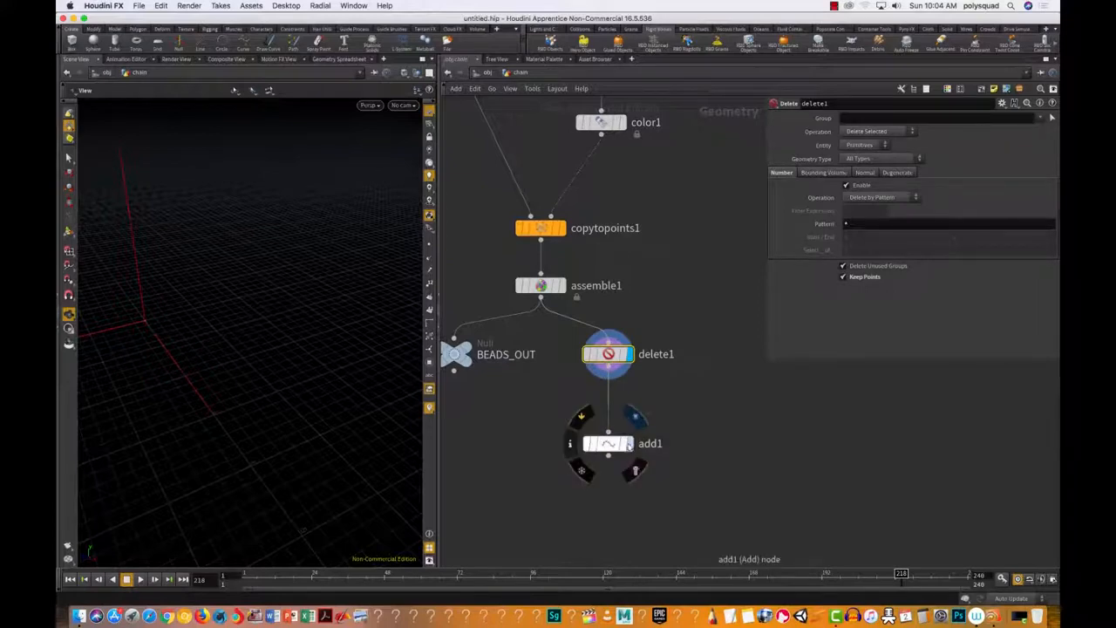
{"action": "left_click", "coordinate": [621, 446]}
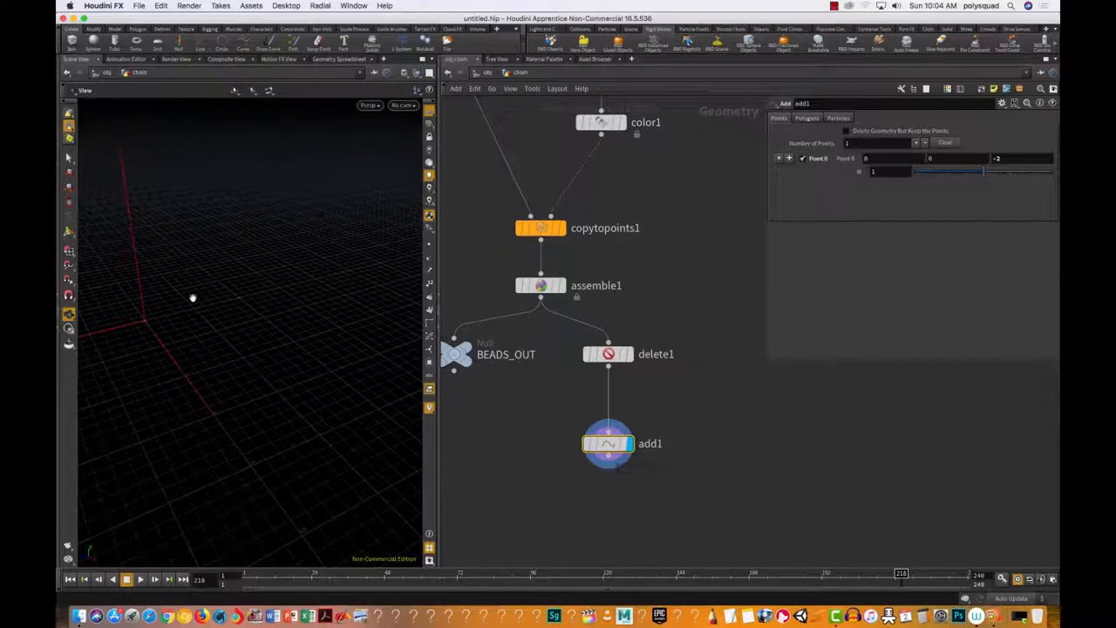
{"action": "left_click_drag", "start_coordinate": [281, 386], "coordinate": [265, 366]}
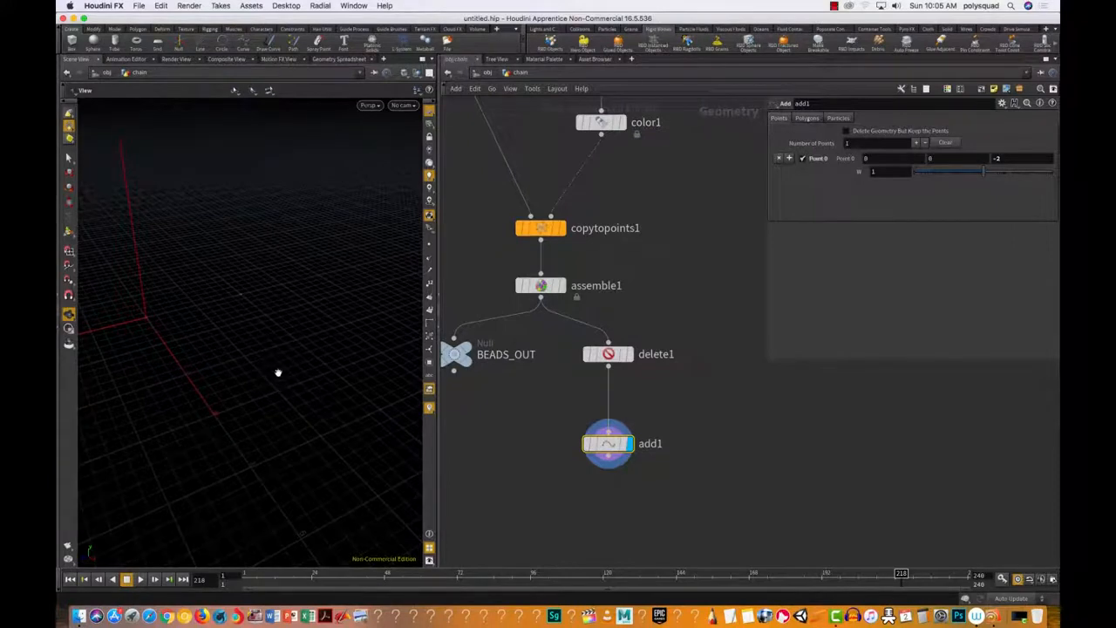
Hide the origin gnomon through the viewport's guide display options.
{"action": "key", "text": "d"}
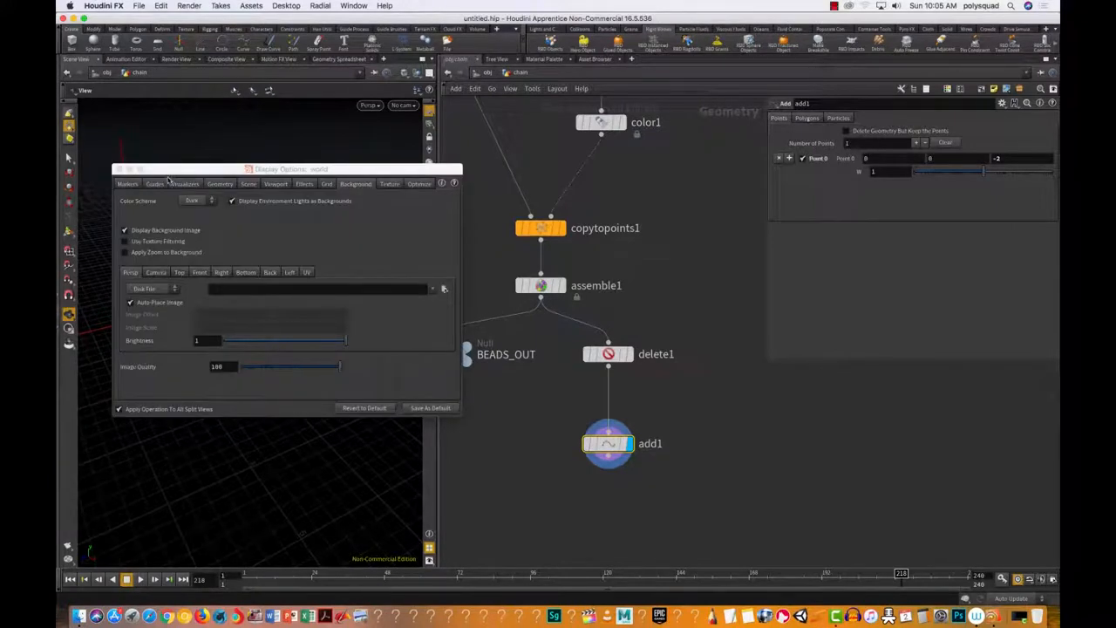
{"action": "left_click", "coordinate": [154, 184]}
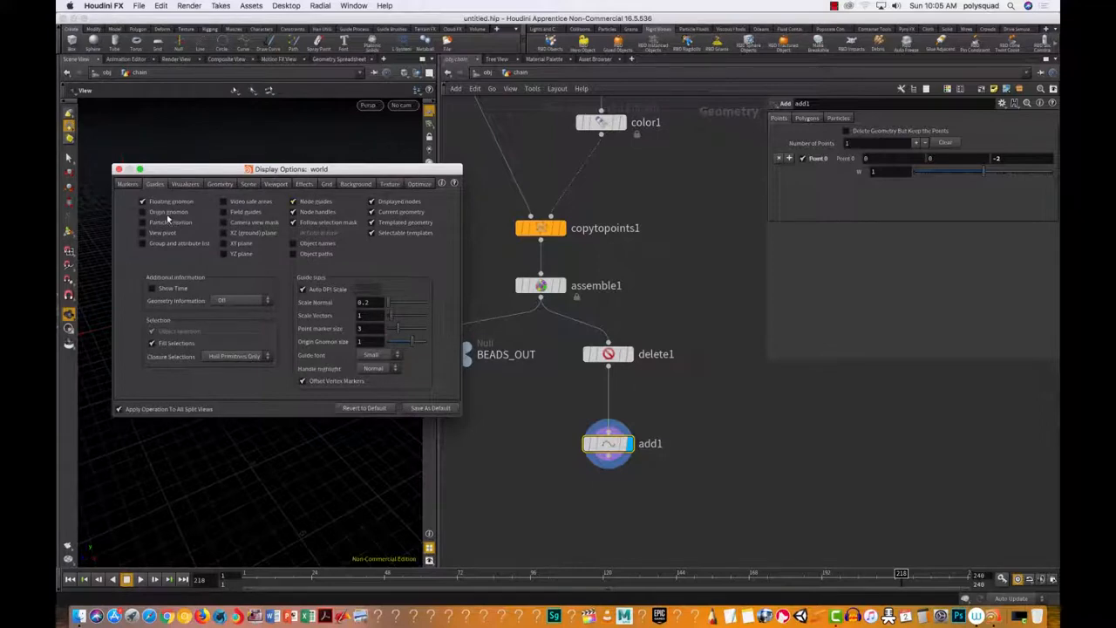
{"action": "left_click", "coordinate": [120, 169]}
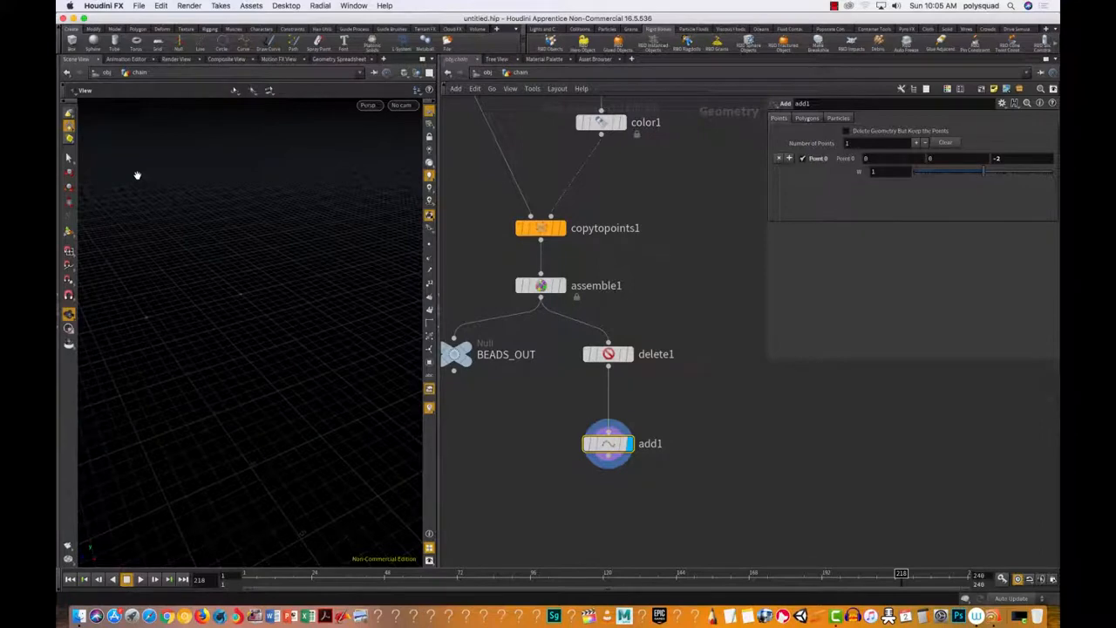
Raise the particle Point Size to 10 in the viewport's geometry display options and close them.
{"action": "key", "text": "d"}
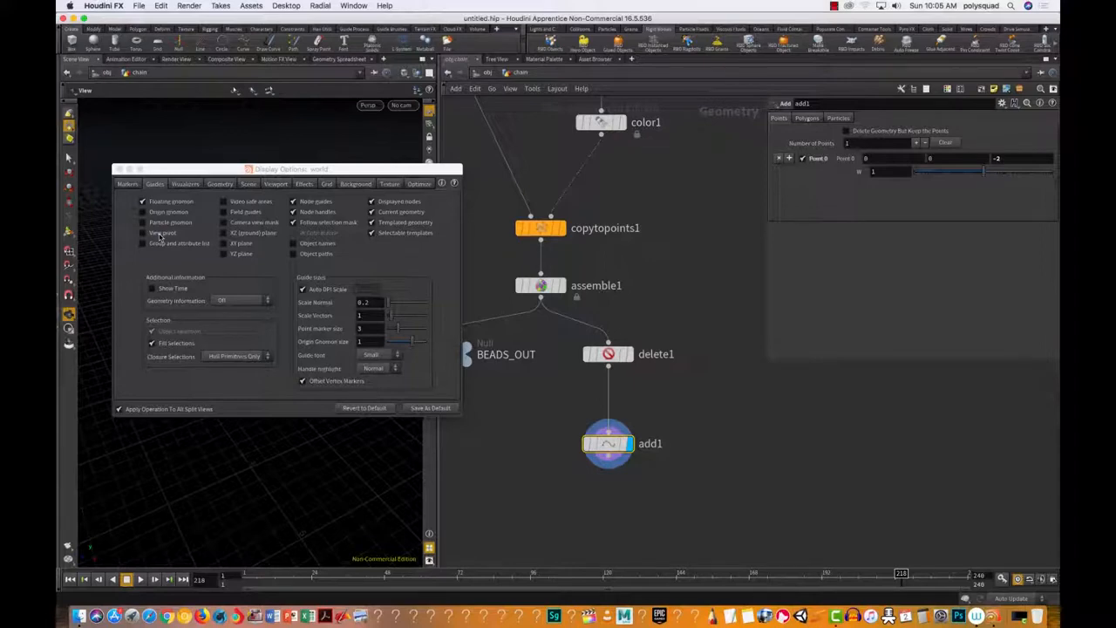
{"action": "left_click", "coordinate": [187, 184]}
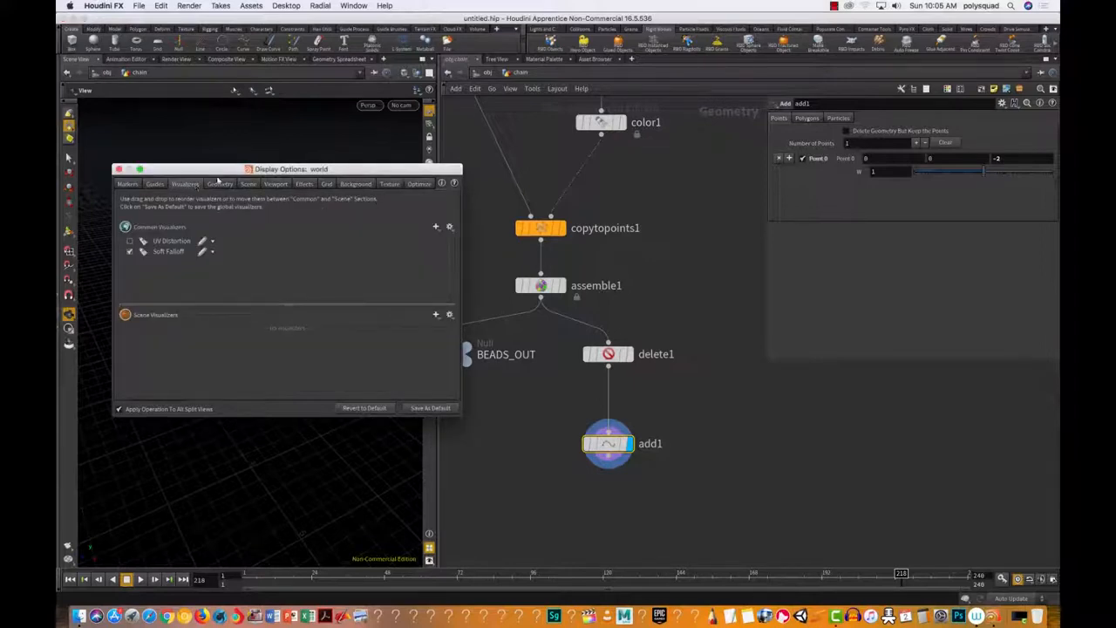
{"action": "left_click", "coordinate": [222, 185]}
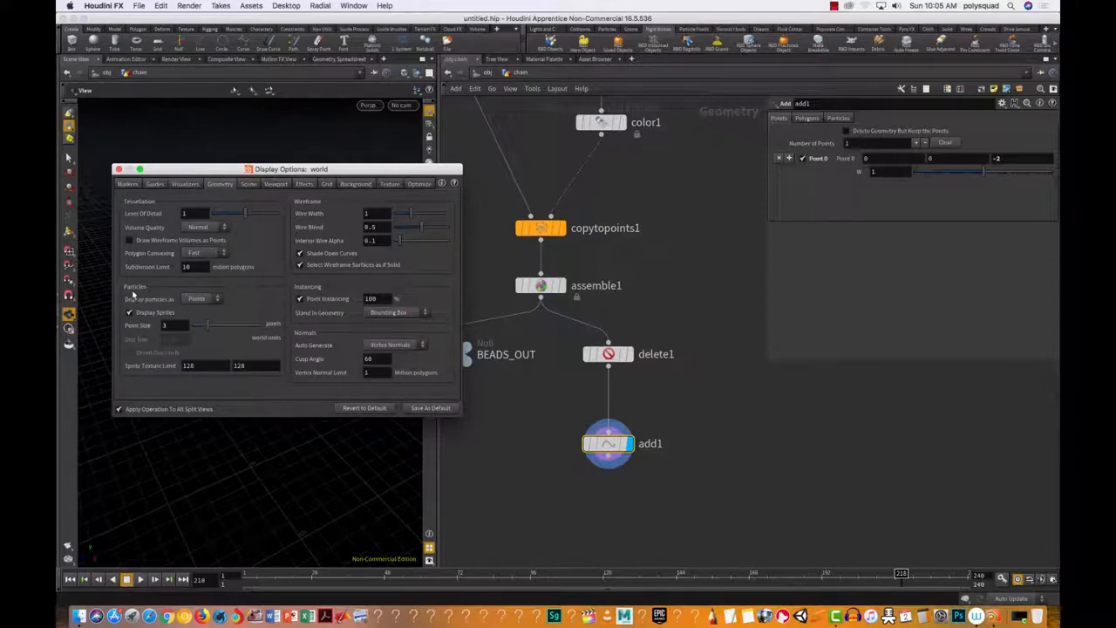
{"action": "left_click_drag", "start_coordinate": [210, 324], "coordinate": [260, 326]}
{"action": "left_click_drag", "start_coordinate": [266, 171], "coordinate": [435, 157]}
{"action": "left_click_drag", "start_coordinate": [428, 310], "coordinate": [495, 316]}
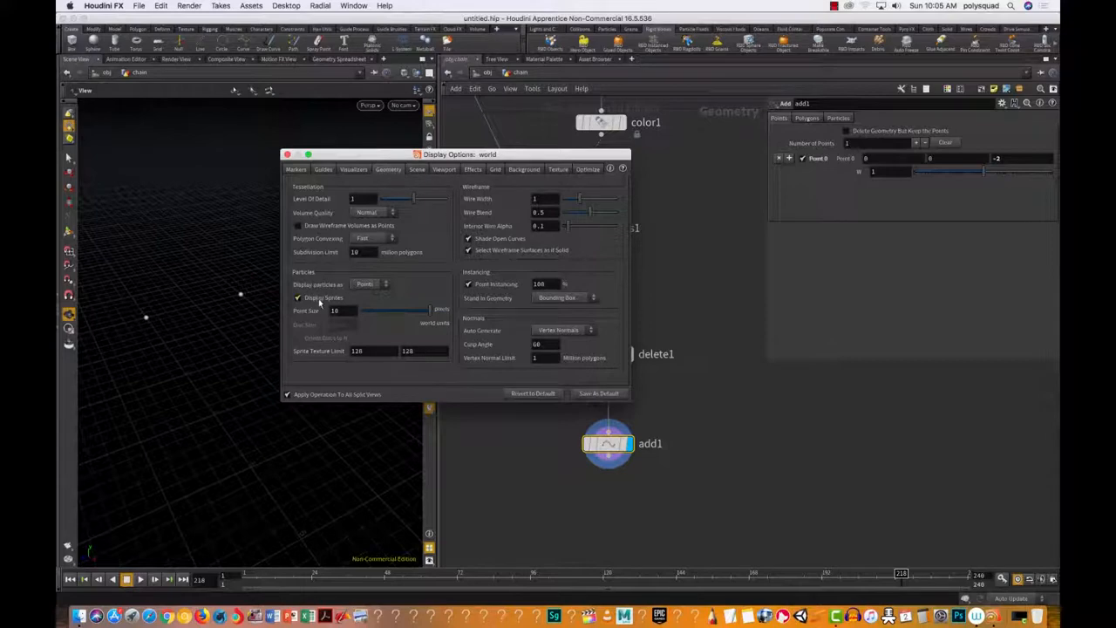
{"action": "left_click_drag", "start_coordinate": [432, 312], "coordinate": [473, 322]}
{"action": "left_click", "coordinate": [324, 171]}
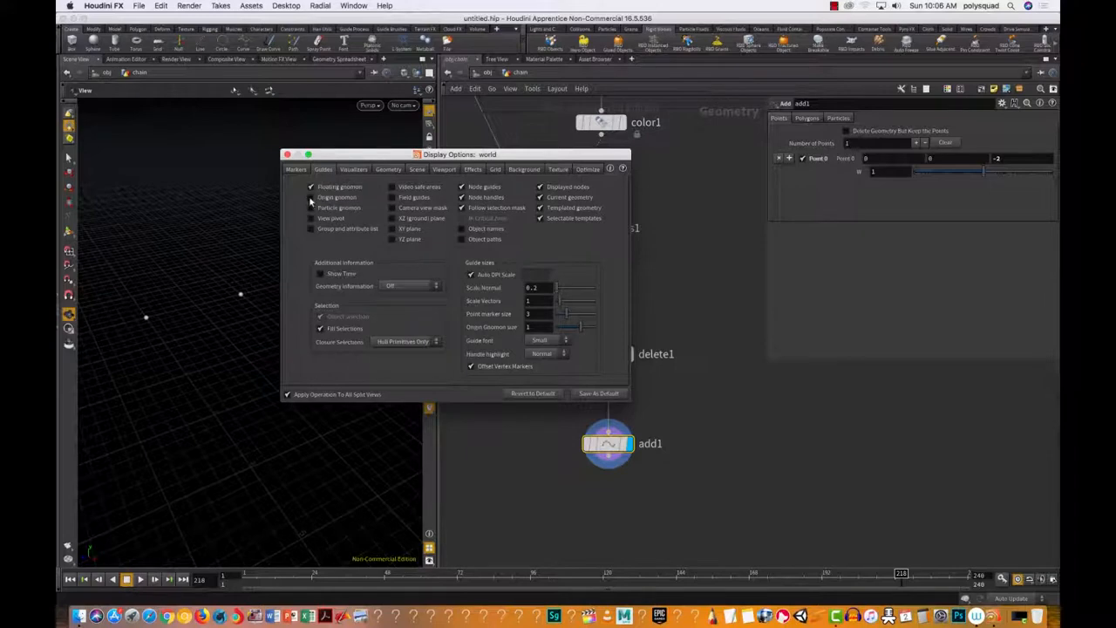
{"action": "left_click", "coordinate": [286, 155]}
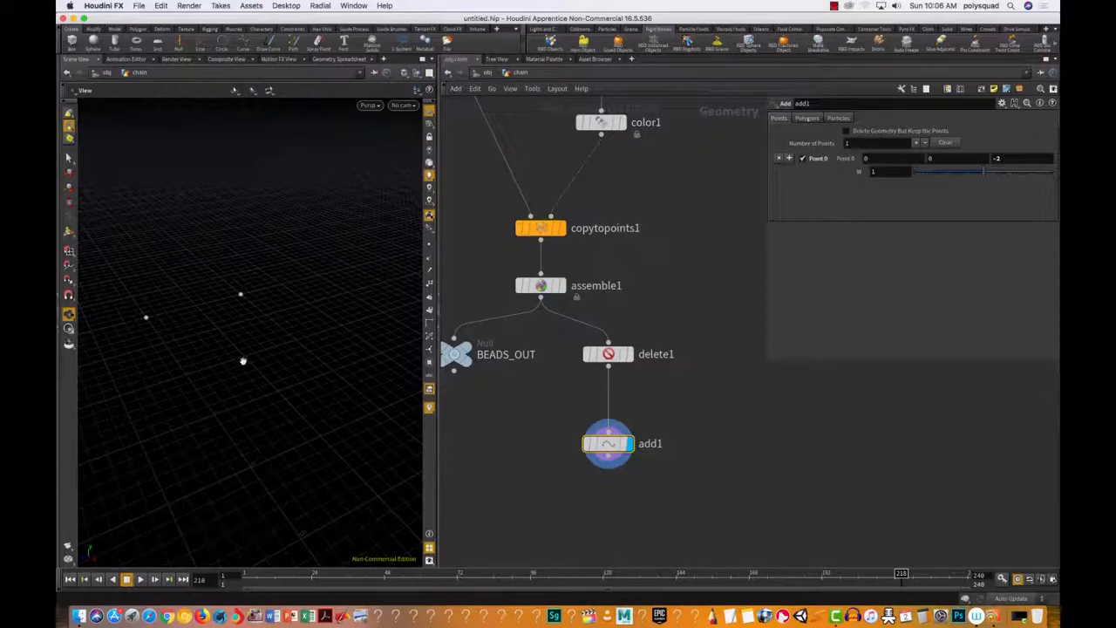
Display delete1 and add1 in turn to check which point the Add node contributes.
{"action": "mouse_move", "coordinate": [633, 362]}
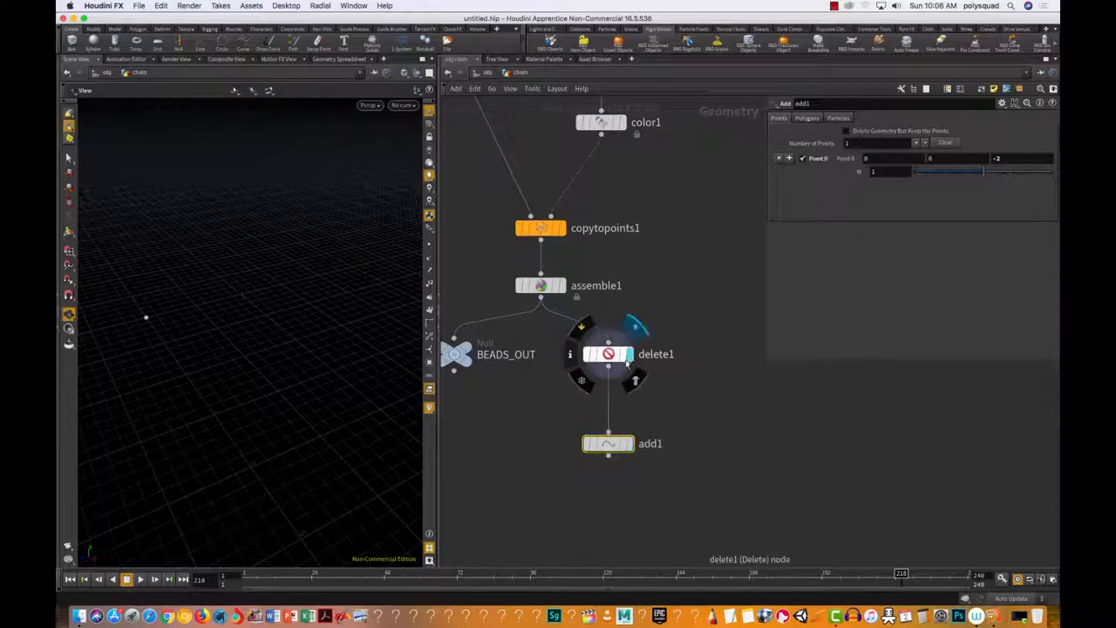
{"action": "left_click", "coordinate": [611, 356]}
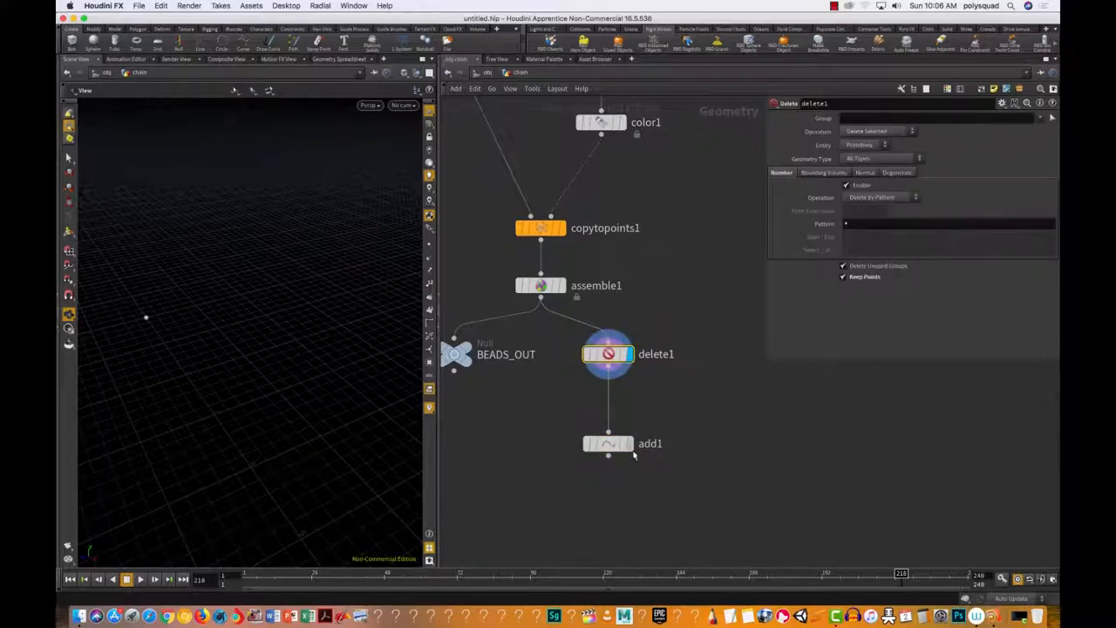
{"action": "mouse_move", "coordinate": [633, 452]}
{"action": "left_click", "coordinate": [630, 446]}
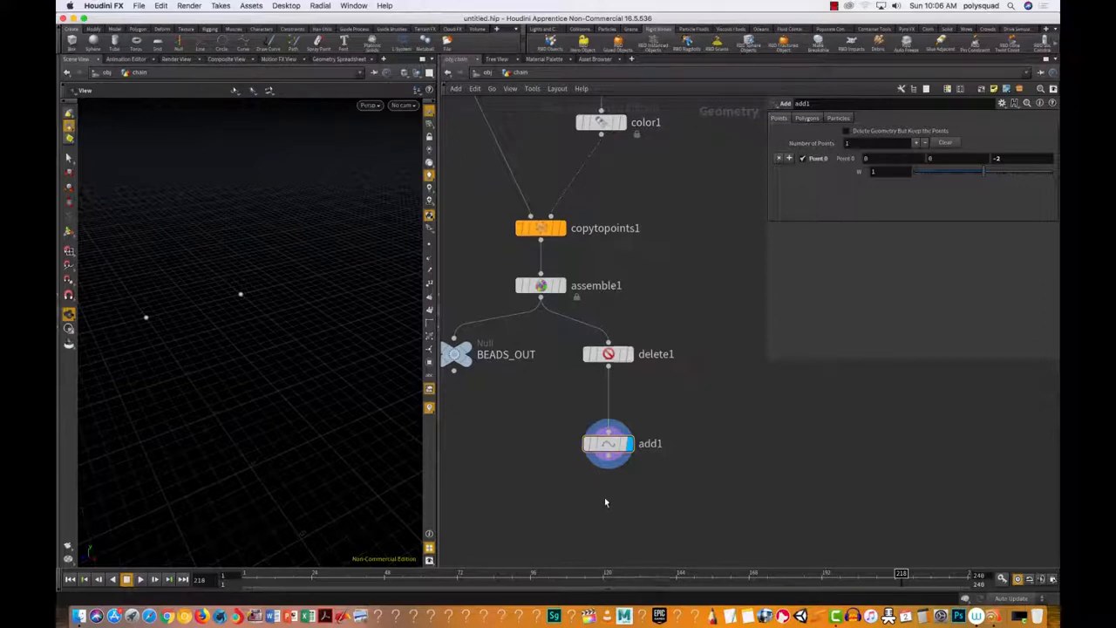
Add a Connect Adjacent Pieces node below add1, connect it to add1's output, and display it.
{"action": "key", "text": "Tab"}
{"action": "type", "text": "conn"}
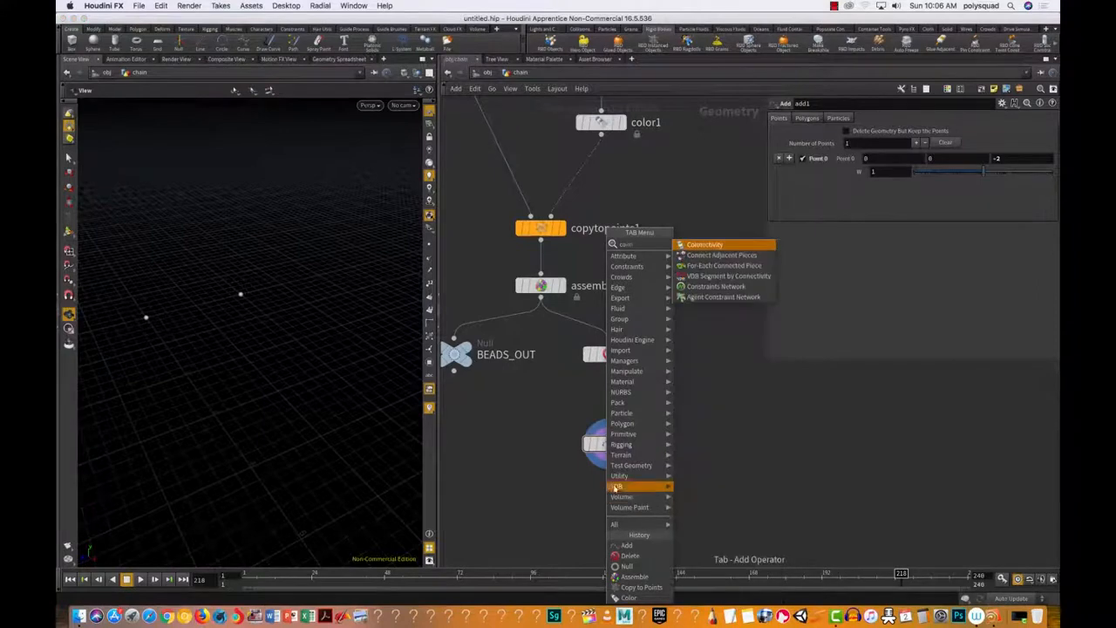
{"action": "left_click", "coordinate": [747, 260]}
{"action": "left_click", "coordinate": [588, 527]}
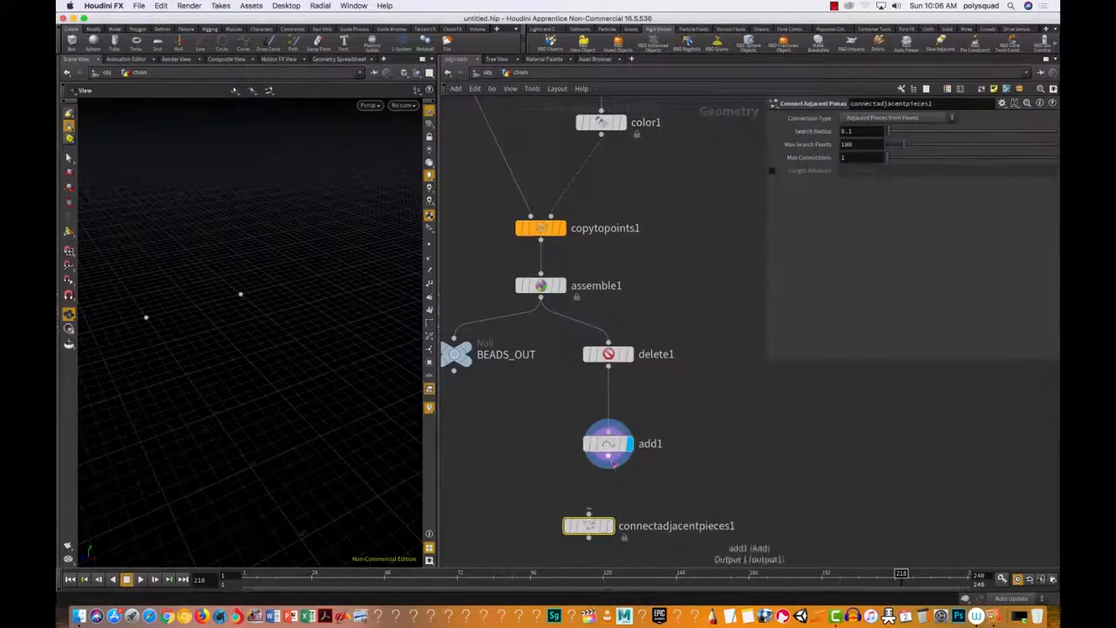
{"action": "left_click_drag", "start_coordinate": [613, 464], "coordinate": [602, 539]}
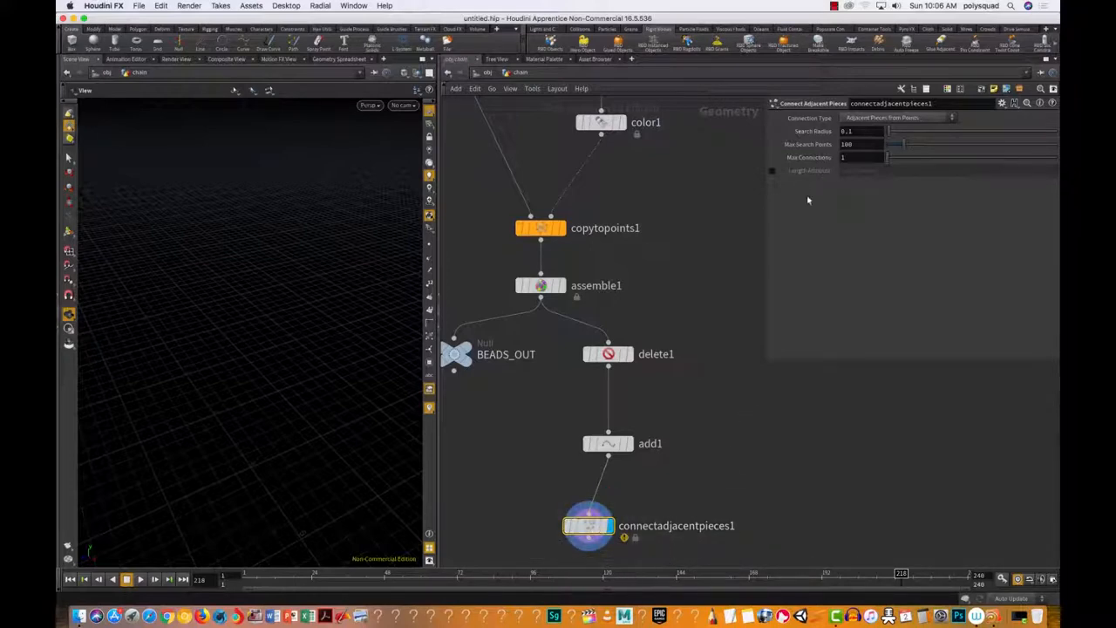
Enable the restlength Length Attribute, change the Connection Type to Adjacent Points, and set the Search Radius to 4.41.
{"action": "left_click", "coordinate": [772, 171]}
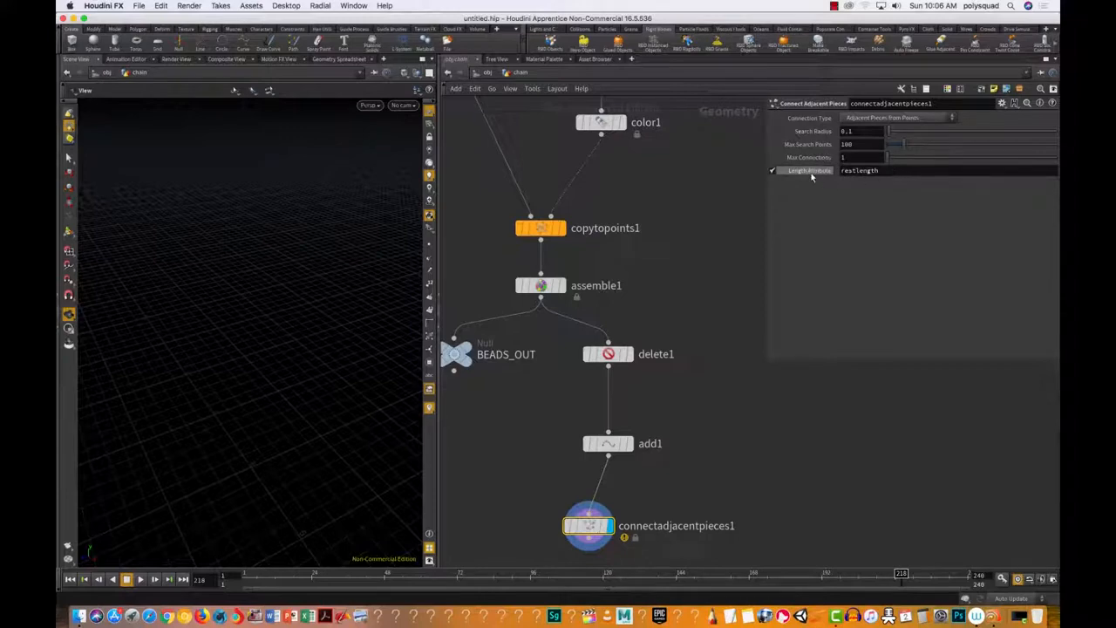
{"action": "left_click", "coordinate": [920, 119]}
{"action": "left_click", "coordinate": [916, 148]}
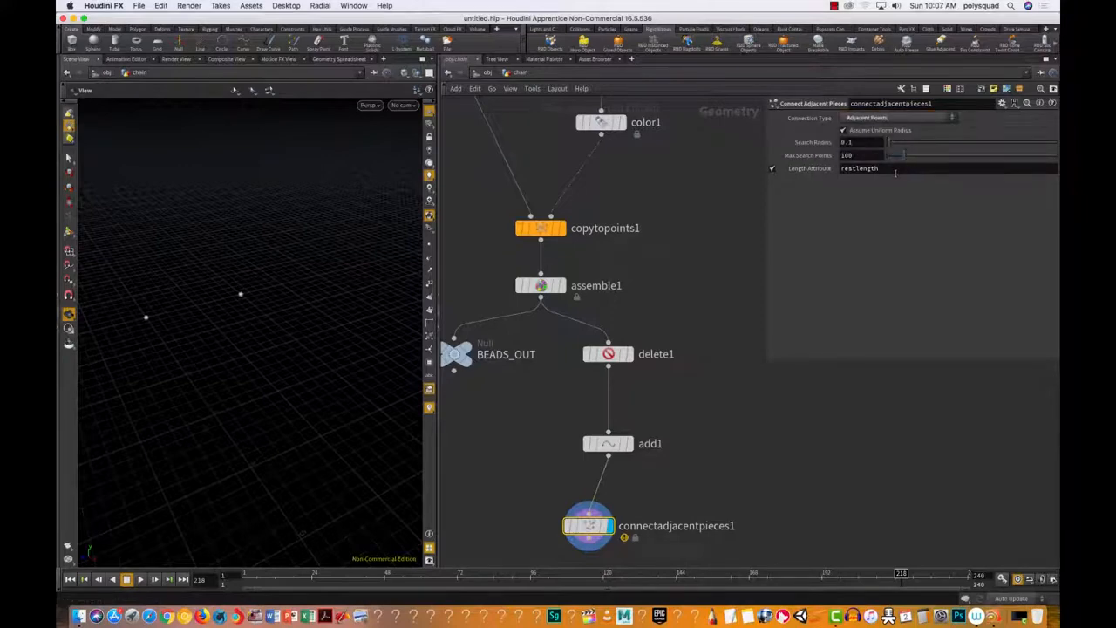
{"action": "left_click_drag", "start_coordinate": [891, 142], "coordinate": [935, 144]}
{"action": "left_click_drag", "start_coordinate": [259, 393], "coordinate": [160, 469]}
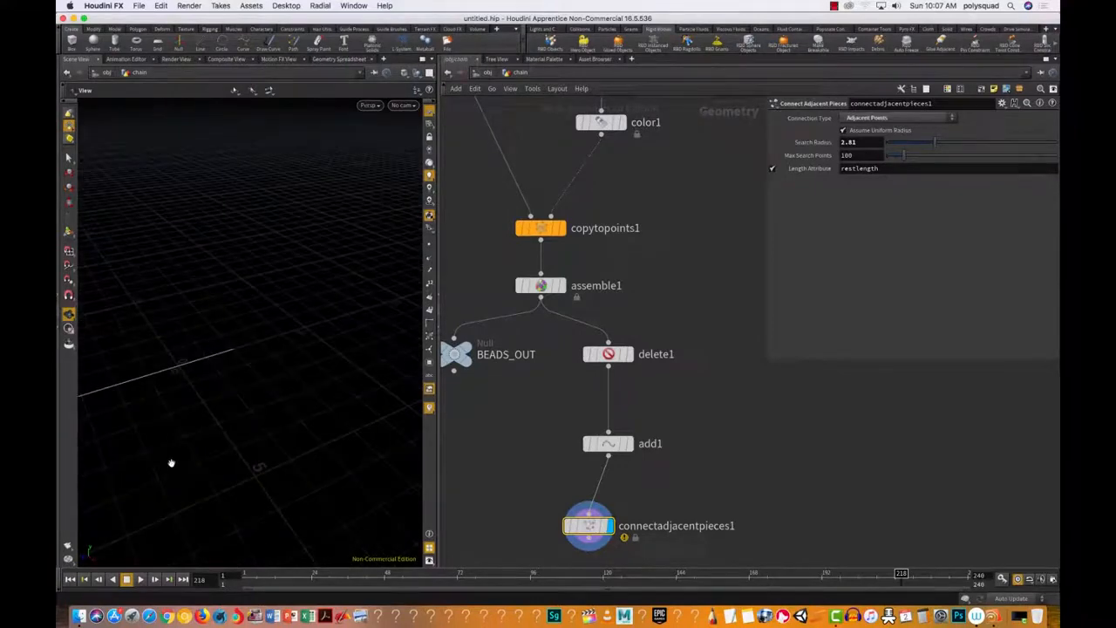
{"action": "left_click_drag", "start_coordinate": [169, 408], "coordinate": [346, 316]}
{"action": "left_click_drag", "start_coordinate": [935, 142], "coordinate": [964, 146]}
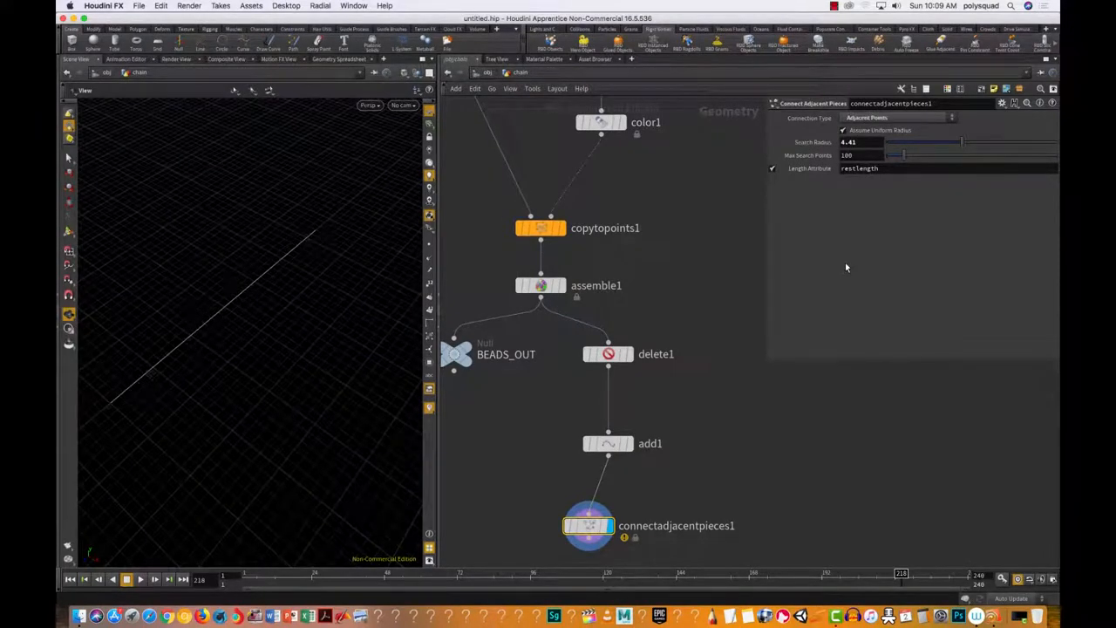
Review connectadjacentpieces1's node information and line the node up directly below add1.
{"action": "mouse_move", "coordinate": [597, 505]}
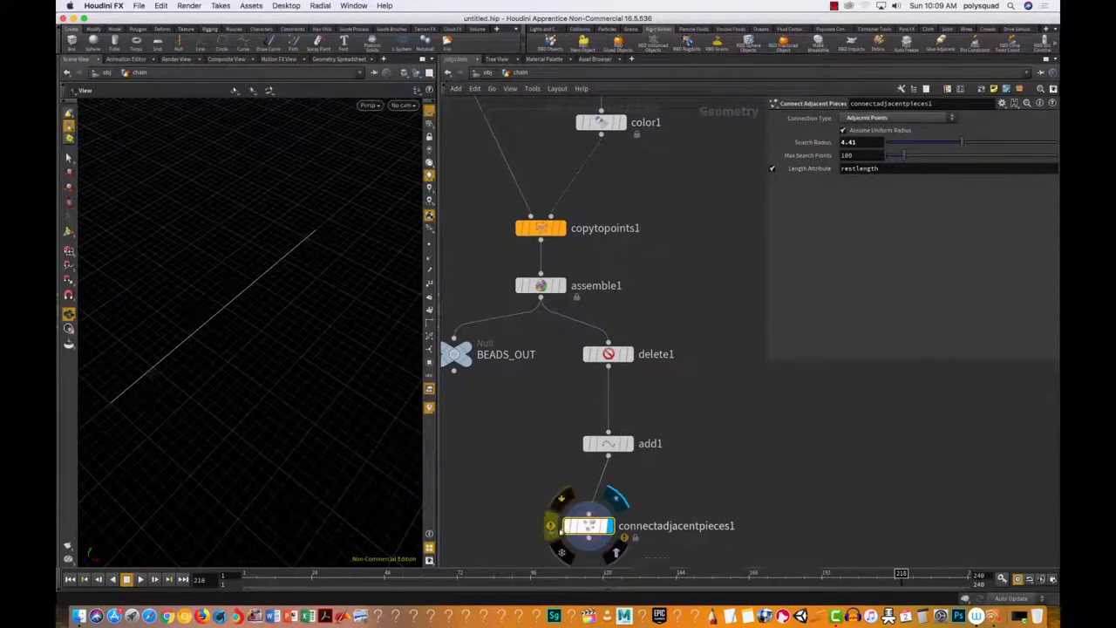
{"action": "left_click", "coordinate": [550, 534]}
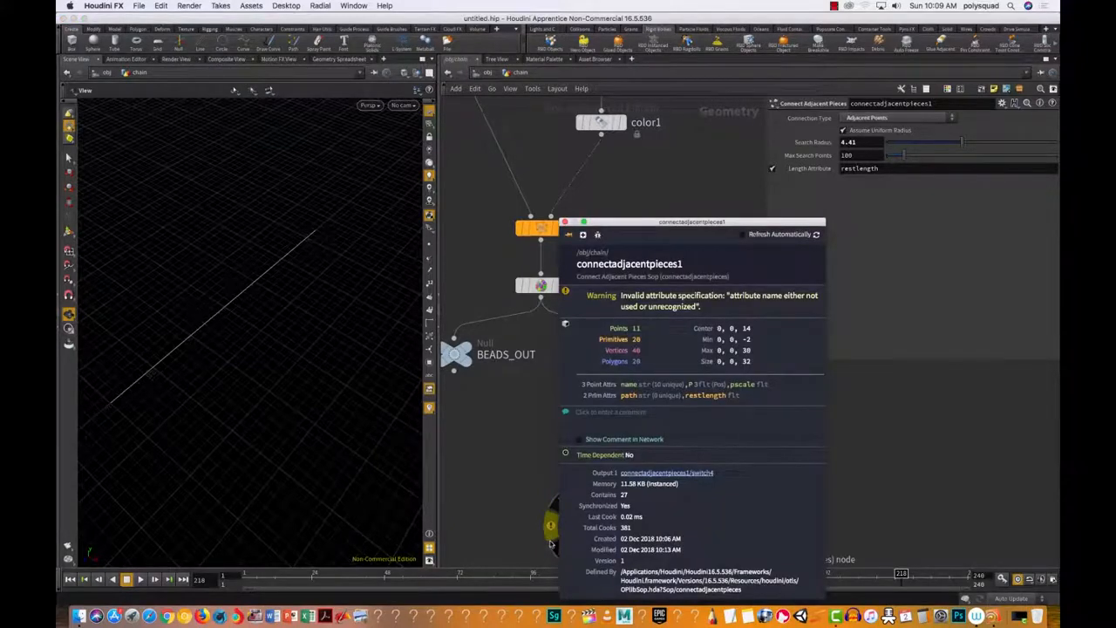
{"action": "left_click", "coordinate": [565, 222]}
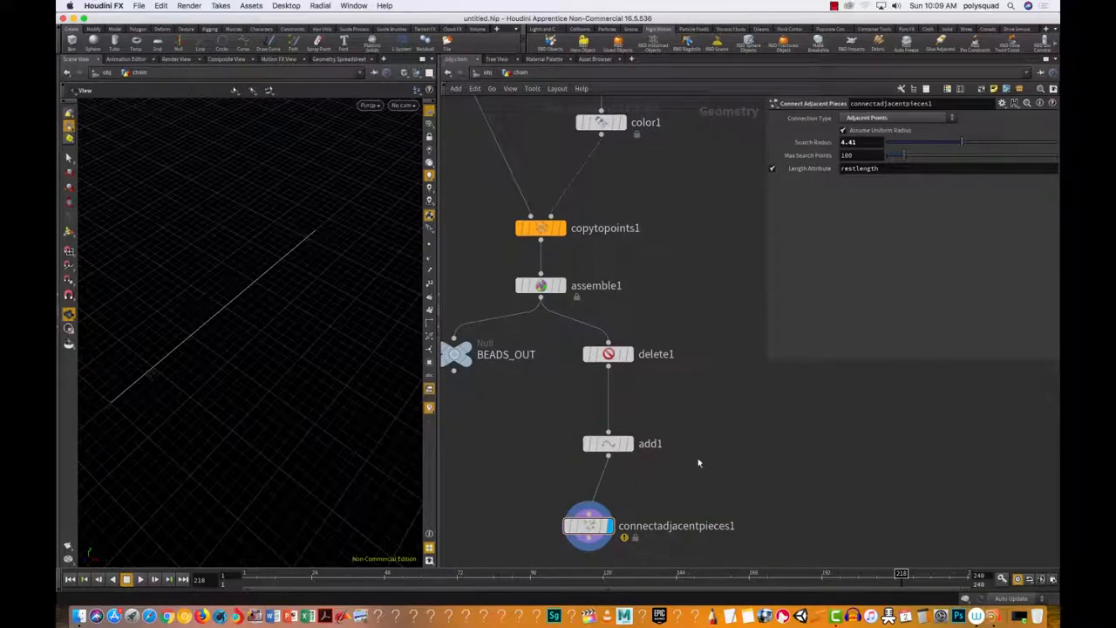
{"action": "scroll", "coordinate": [703, 460], "scroll_direction": "down", "scroll_amount": 1}
{"action": "scroll", "coordinate": [698, 475], "scroll_direction": "down", "scroll_amount": 1}
{"action": "scroll", "coordinate": [692, 486], "scroll_direction": "up", "scroll_amount": 1}
{"action": "middle_click_drag", "start_coordinate": [668, 482], "coordinate": [639, 354]}
{"action": "left_click_drag", "start_coordinate": [519, 358], "coordinate": [585, 393]}
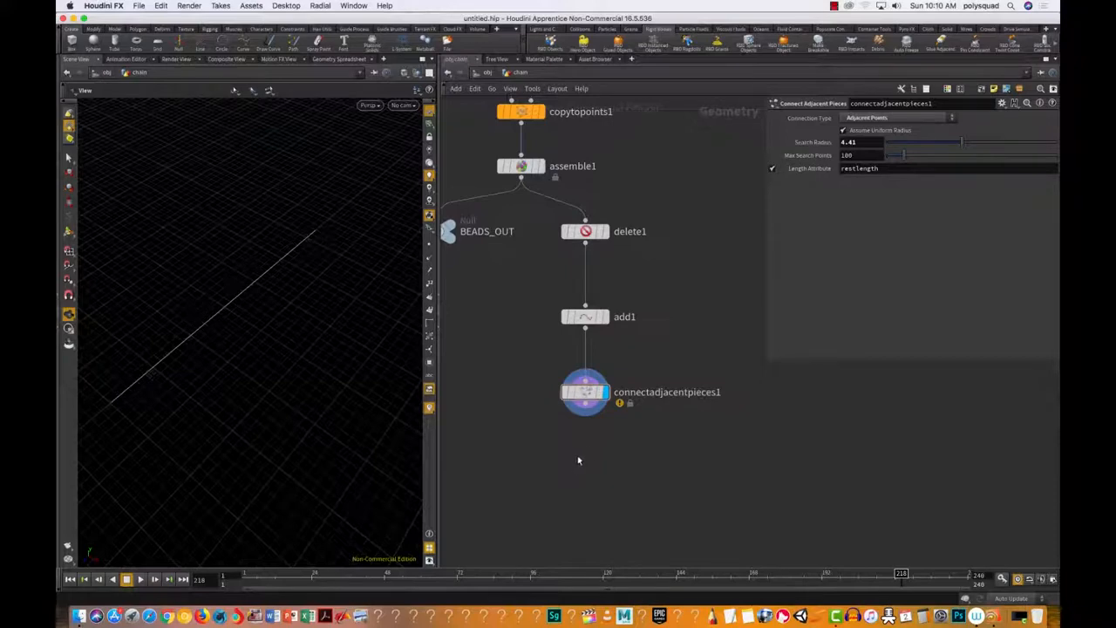
Add an Attribute Create node below connectadjacentpieces1, connect it to that node's output, and display it.
{"action": "key", "text": "Tab"}
{"action": "type", "text": "crea"}
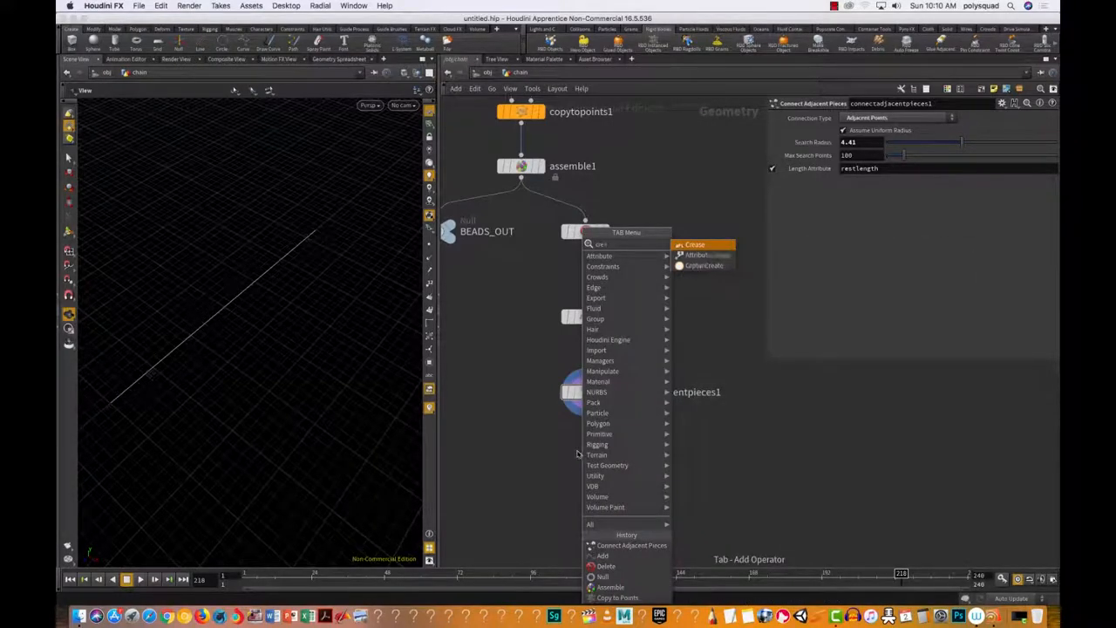
{"action": "left_click", "coordinate": [714, 259]}
{"action": "left_click", "coordinate": [567, 473]}
{"action": "left_click_drag", "start_coordinate": [585, 410], "coordinate": [581, 456]}
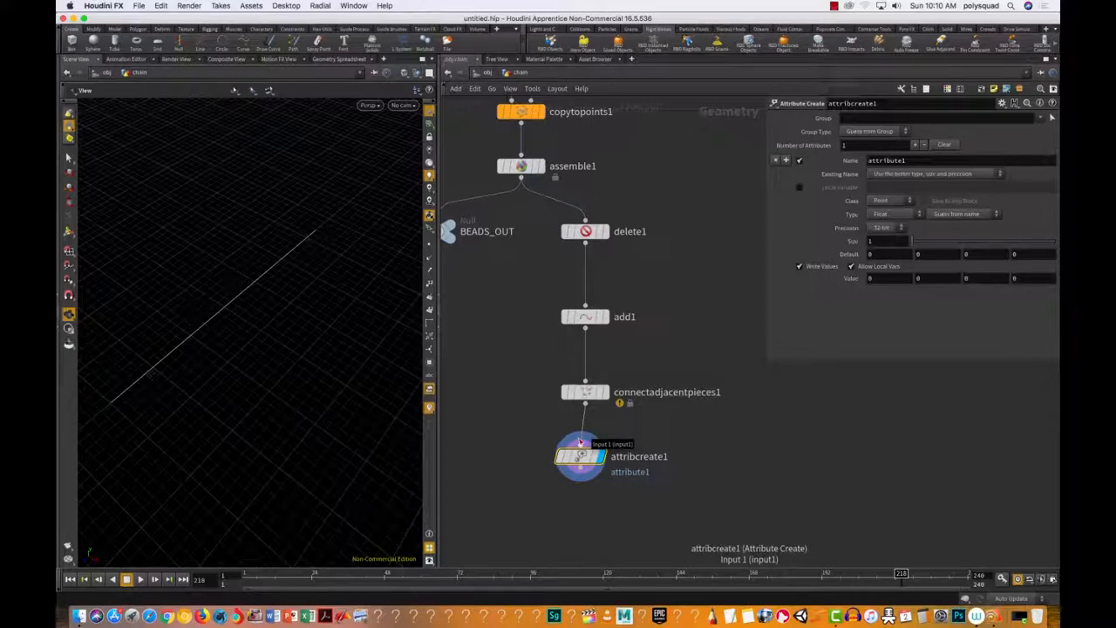
Name the attribute in attribcreate1 constraint_name.
{"action": "left_click", "coordinate": [906, 161]}
{"action": "double_click", "coordinate": [902, 162]}
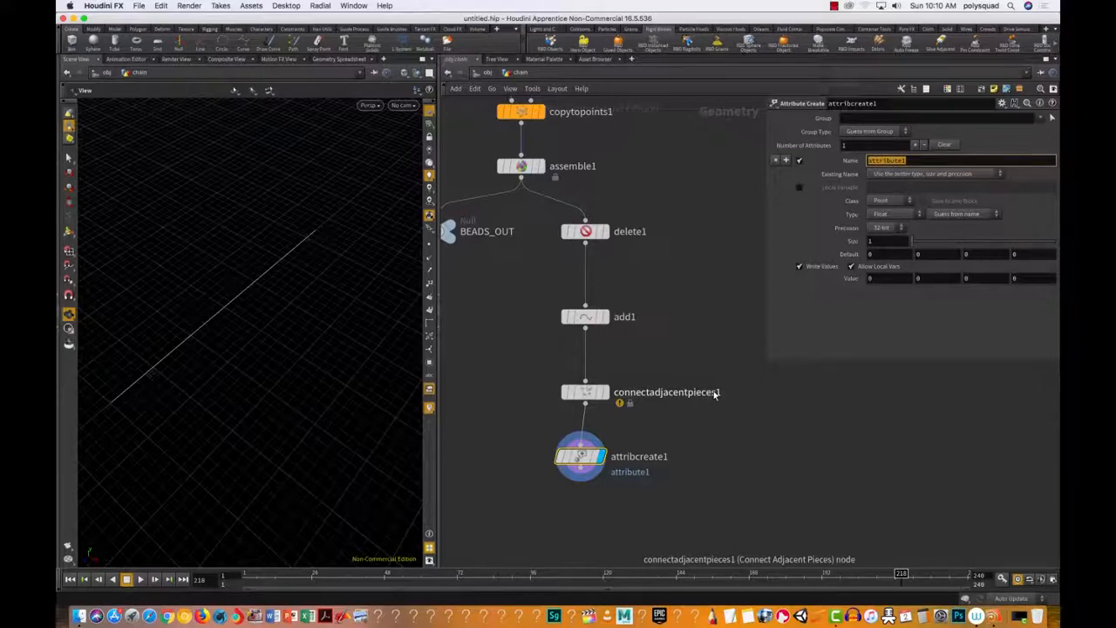
{"action": "type", "text": "constraint_name"}
{"action": "key", "text": "Return"}
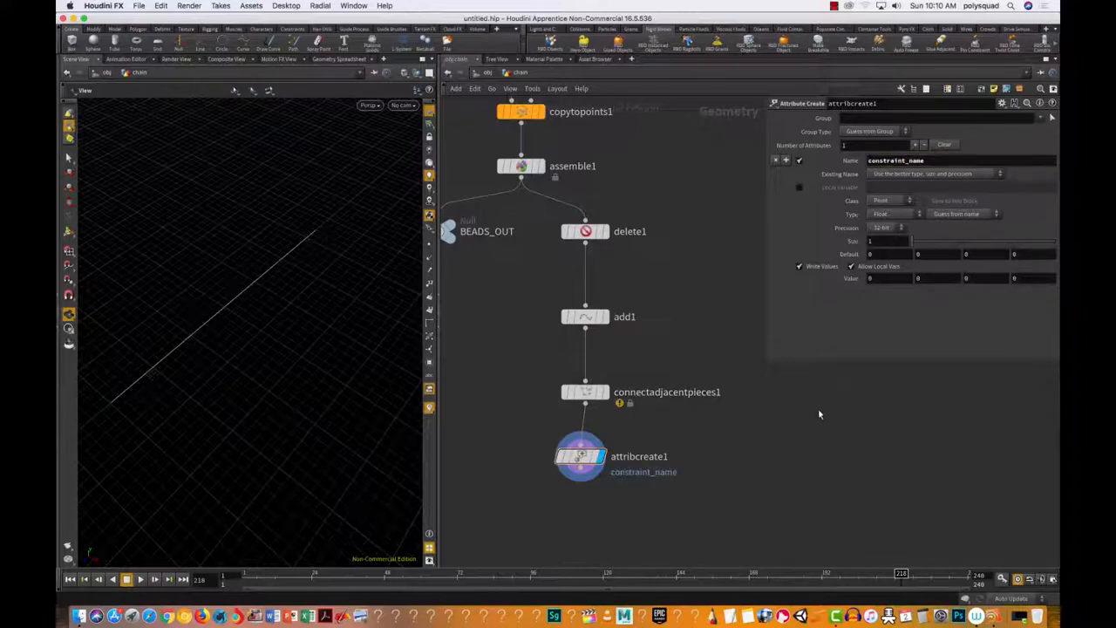
Set the constraint_name attribute's class to Primitive, its type to String, and its string value to Pin.
{"action": "left_click", "coordinate": [894, 200]}
{"action": "left_click", "coordinate": [894, 216]}
{"action": "left_click", "coordinate": [882, 215]}
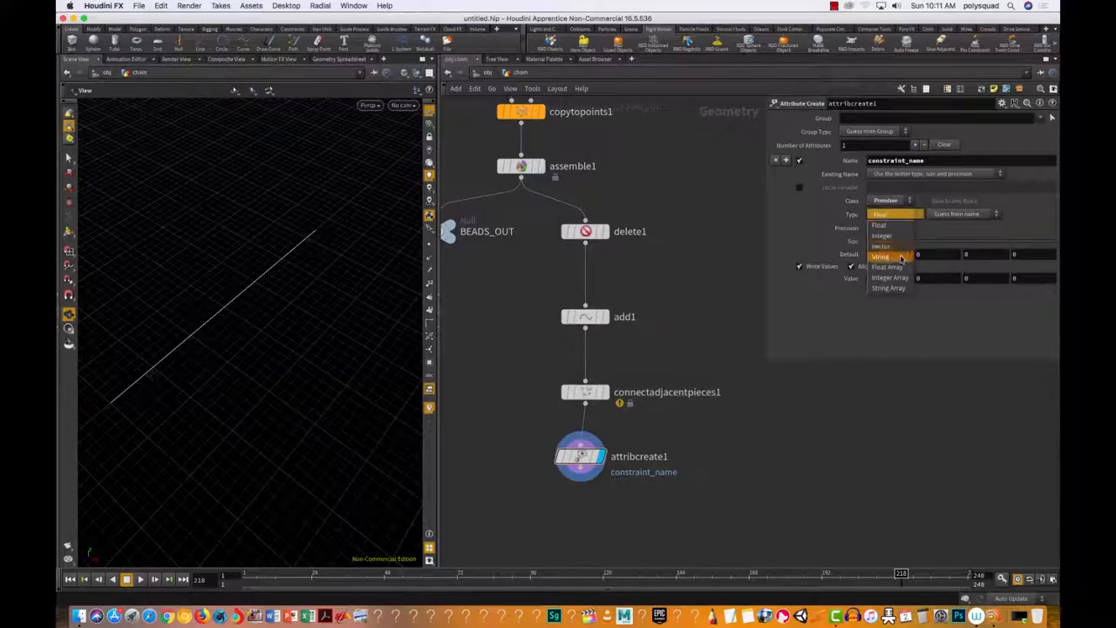
{"action": "left_click", "coordinate": [881, 256]}
{"action": "left_click", "coordinate": [876, 242]}
{"action": "type", "text": "Pin"}
{"action": "key", "text": "Return"}
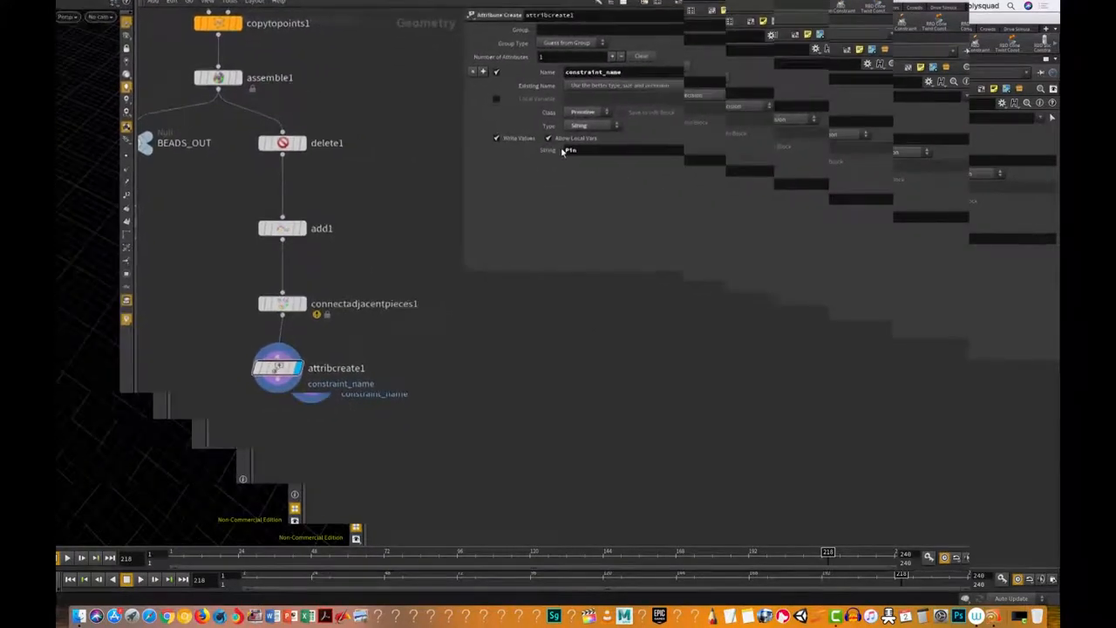
{"action": "left_click", "coordinate": [527, 94]}
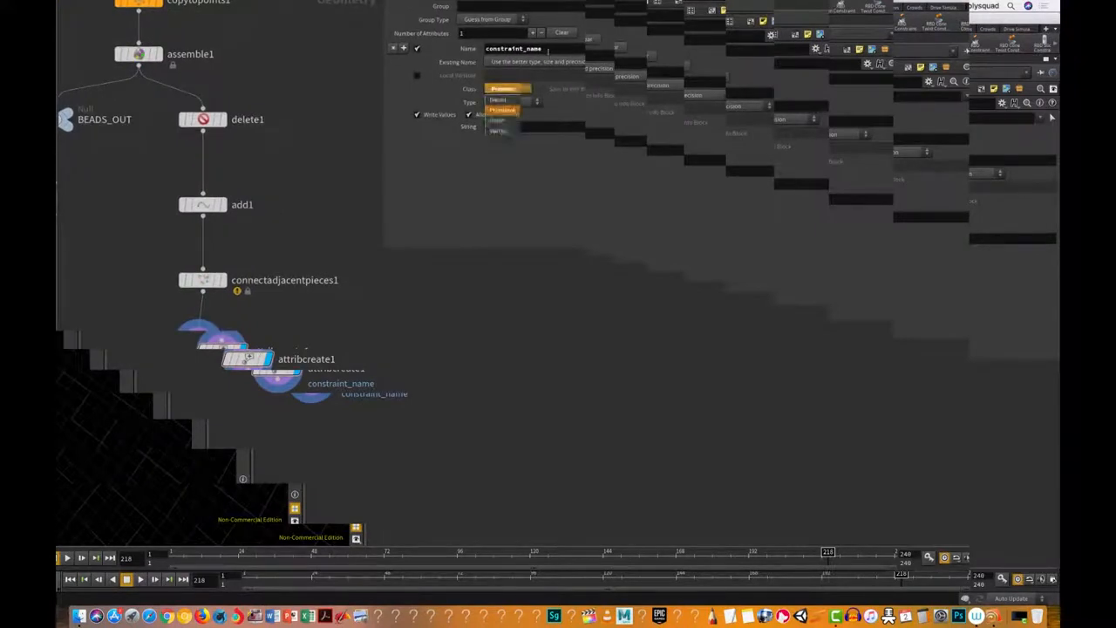
Choose Primitive as the class of the constraint_name attribute.
{"action": "left_click", "coordinate": [503, 110]}
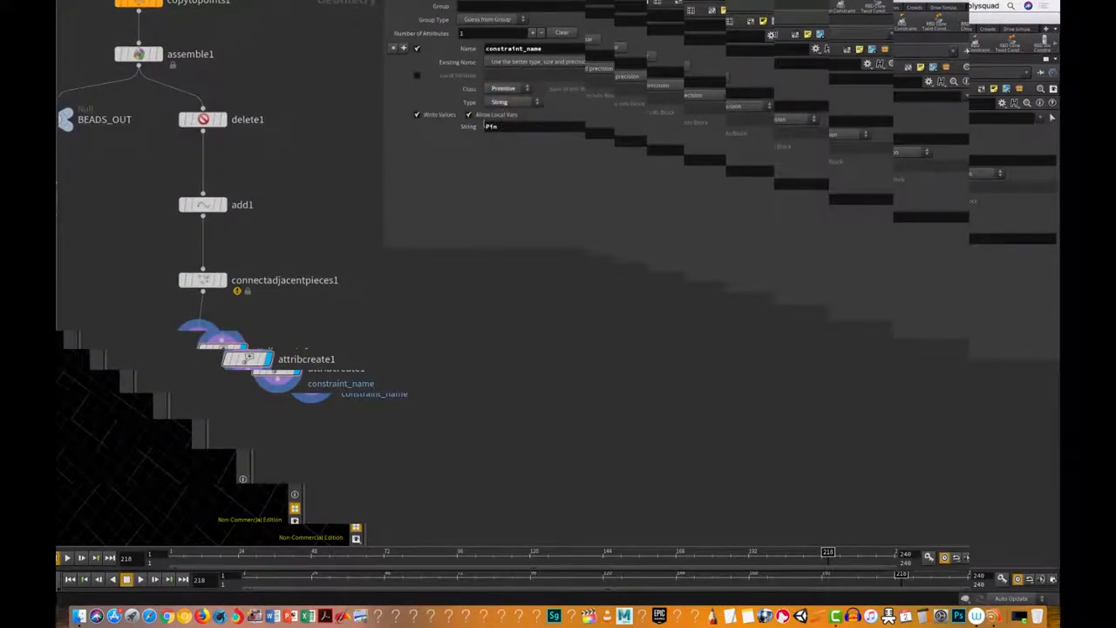
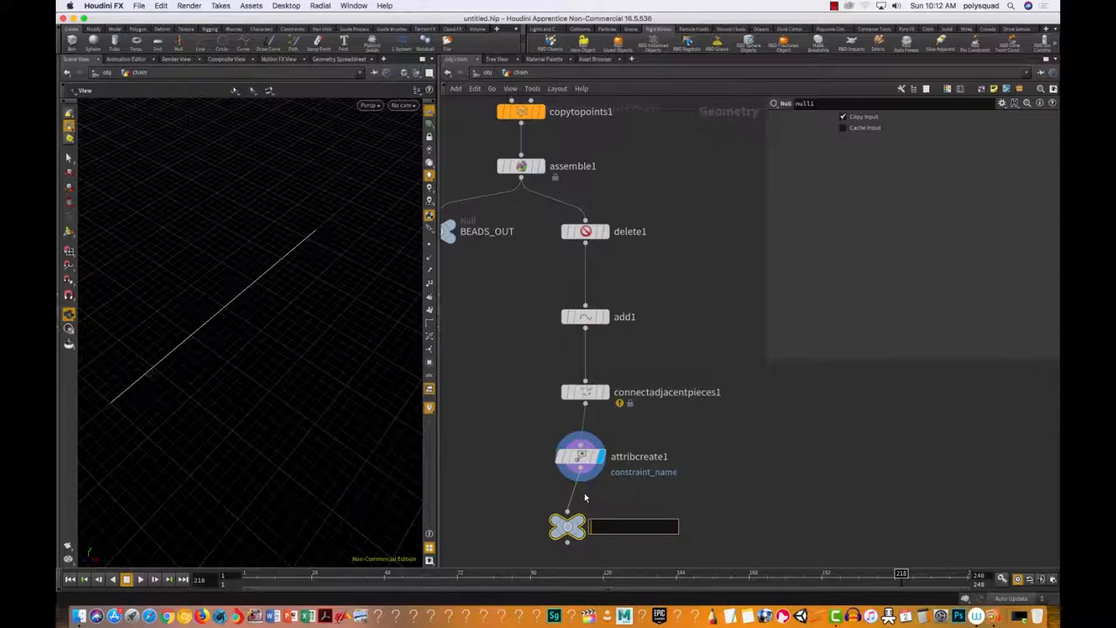
Name the Null node connected below attribcreate1 CONSTRAINTS_OUT and display it.
{"action": "type", "text": "STRAINTS_OUT"}
{"action": "key", "text": "Return"}
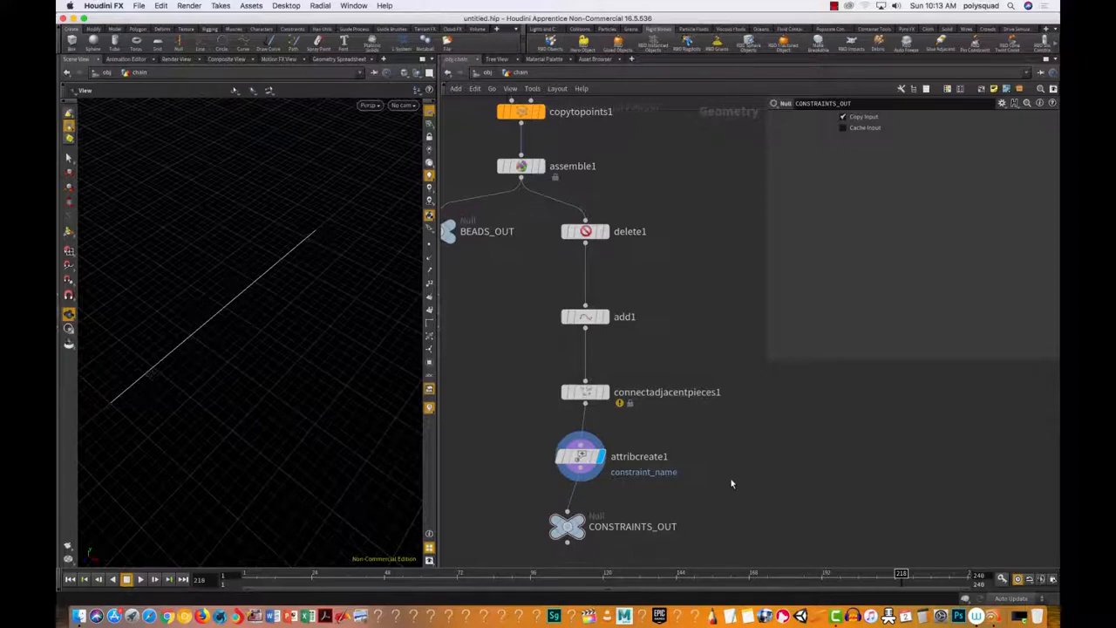
{"action": "left_click_drag", "start_coordinate": [511, 492], "coordinate": [624, 550]}
{"action": "left_click", "coordinate": [583, 525]}
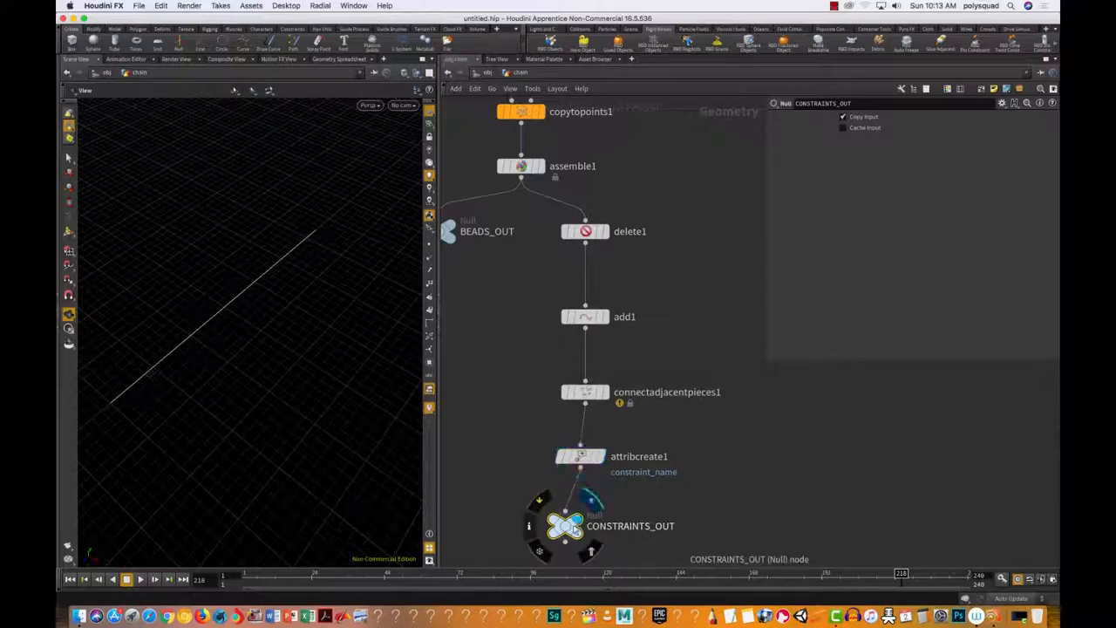
Move the BEADS_OUT node a little lower beneath assemble1.
{"action": "mouse_move", "coordinate": [726, 482]}
{"action": "right_mouse_down"}
{"action": "mouse_move", "coordinate": [759, 458]}
{"action": "mouse_move", "coordinate": [698, 473]}
{"action": "mouse_move", "coordinate": [728, 486]}
{"action": "right_mouse_up"}
{"action": "middle_click_drag", "start_coordinate": [727, 486], "coordinate": [751, 432]}
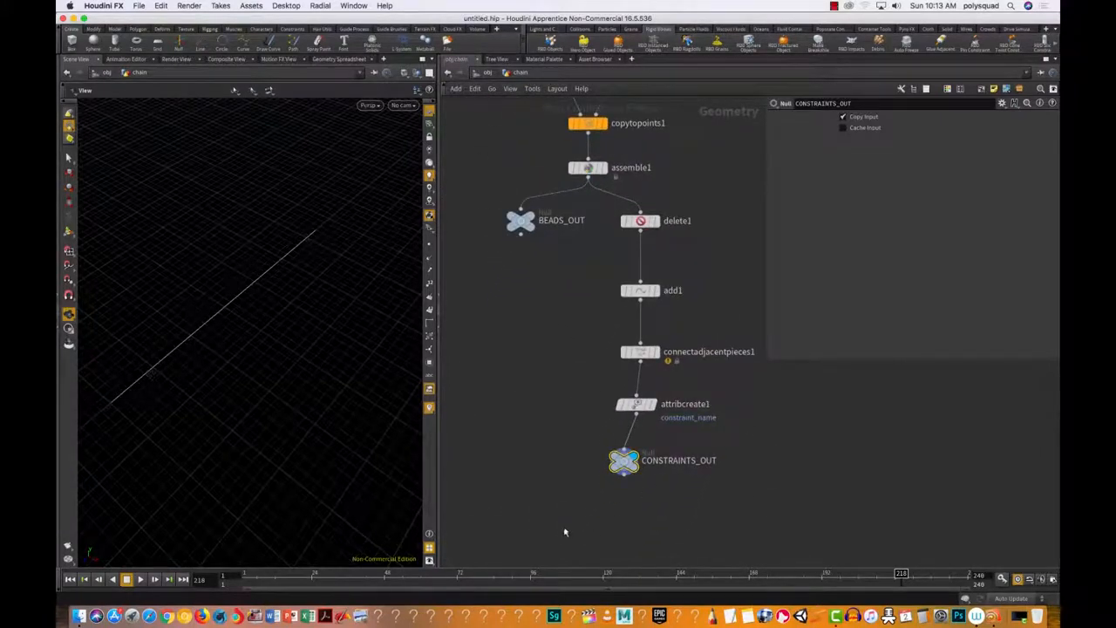
{"action": "mouse_move", "coordinate": [518, 223]}
{"action": "left_click_drag", "start_coordinate": [517, 223], "coordinate": [511, 263]}
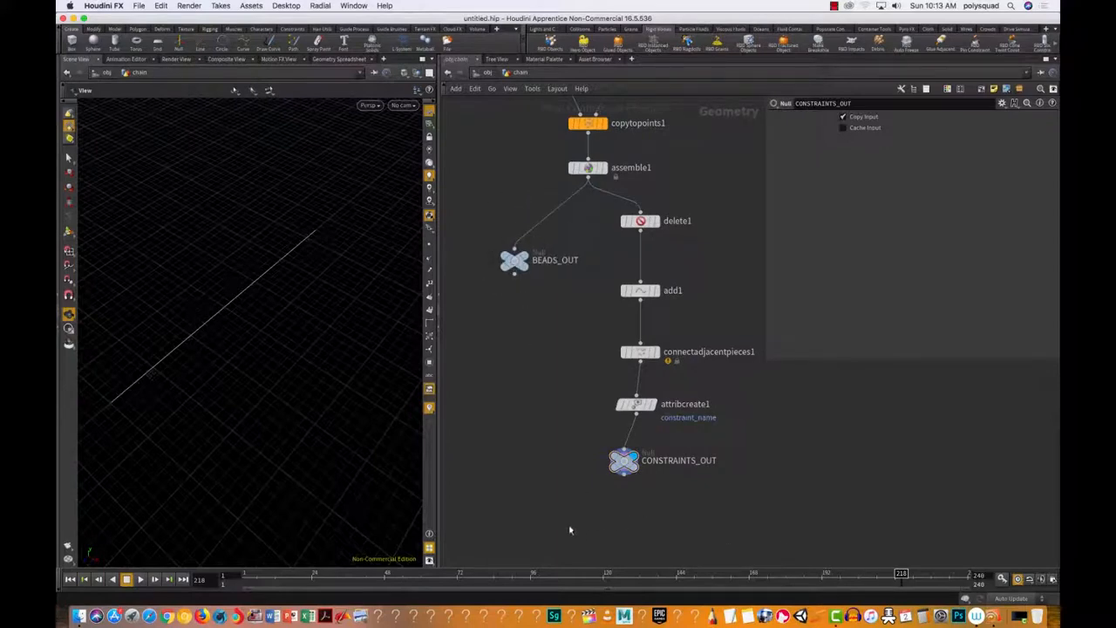
Add a DOP Network node below CONSTRAINTS_OUT, leave it unconnected, and display it.
{"action": "key", "text": "Tab"}
{"action": "mouse_move", "coordinate": [589, 488]}
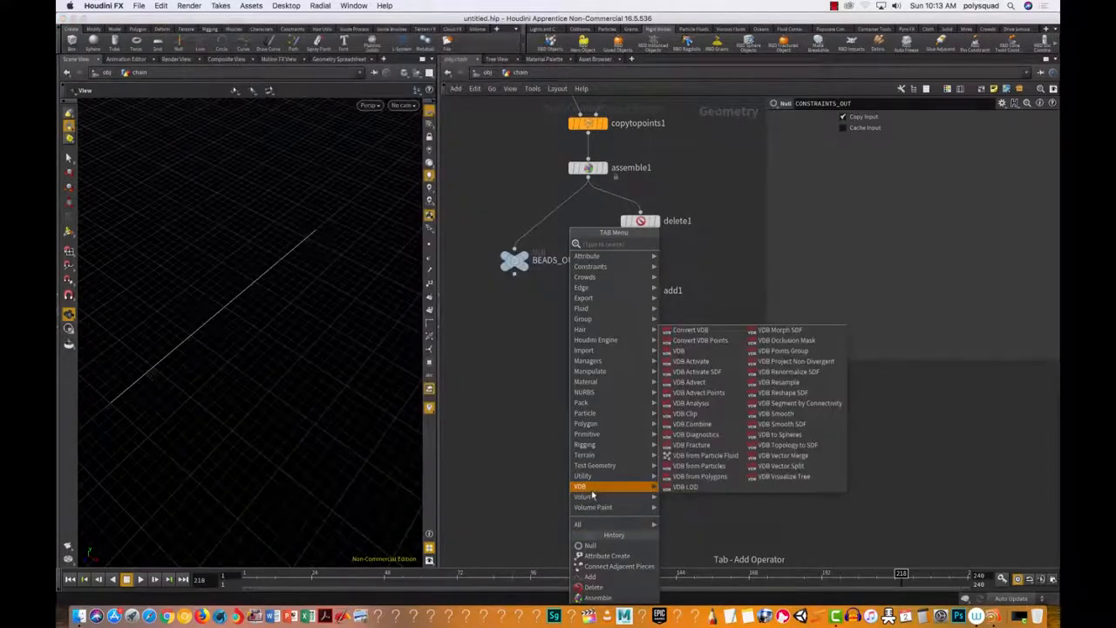
{"action": "type", "text": "dop"}
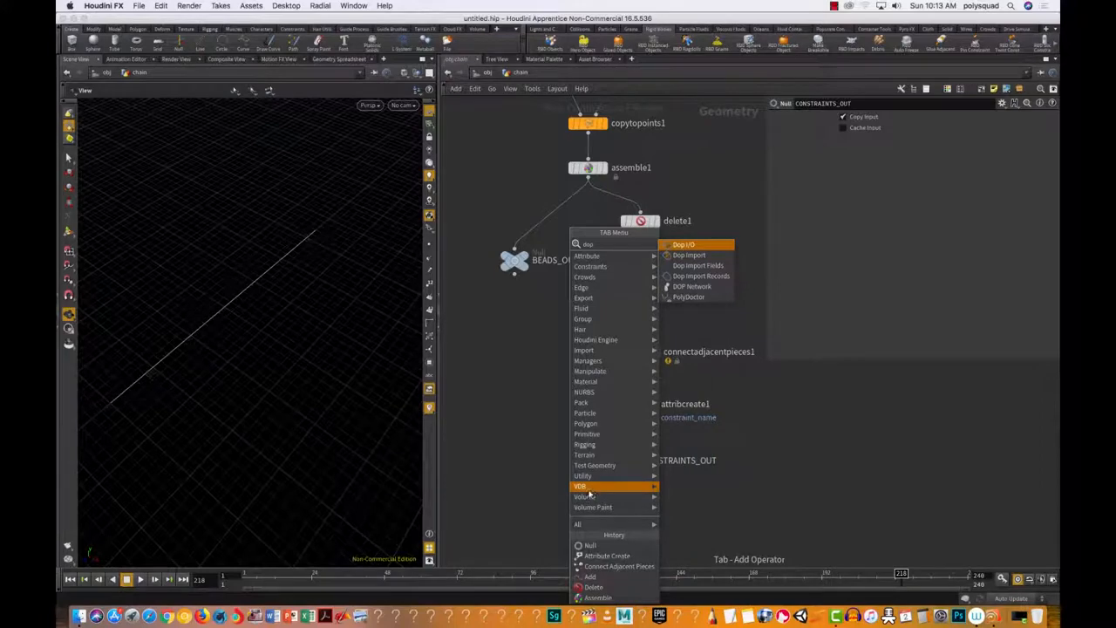
{"action": "left_click", "coordinate": [696, 291]}
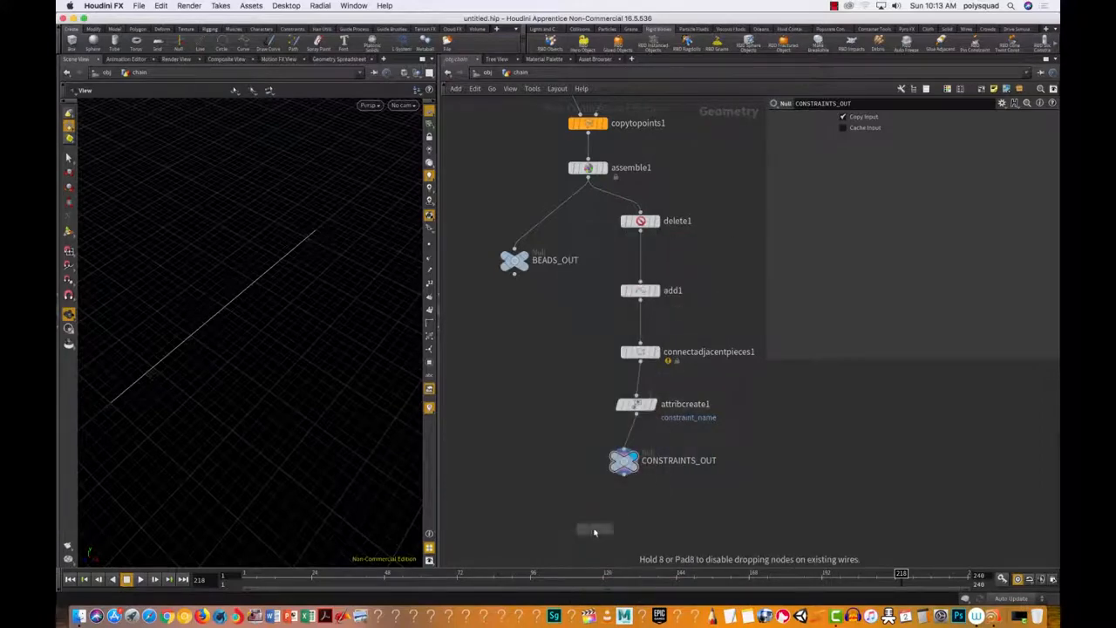
{"action": "left_click", "coordinate": [563, 530]}
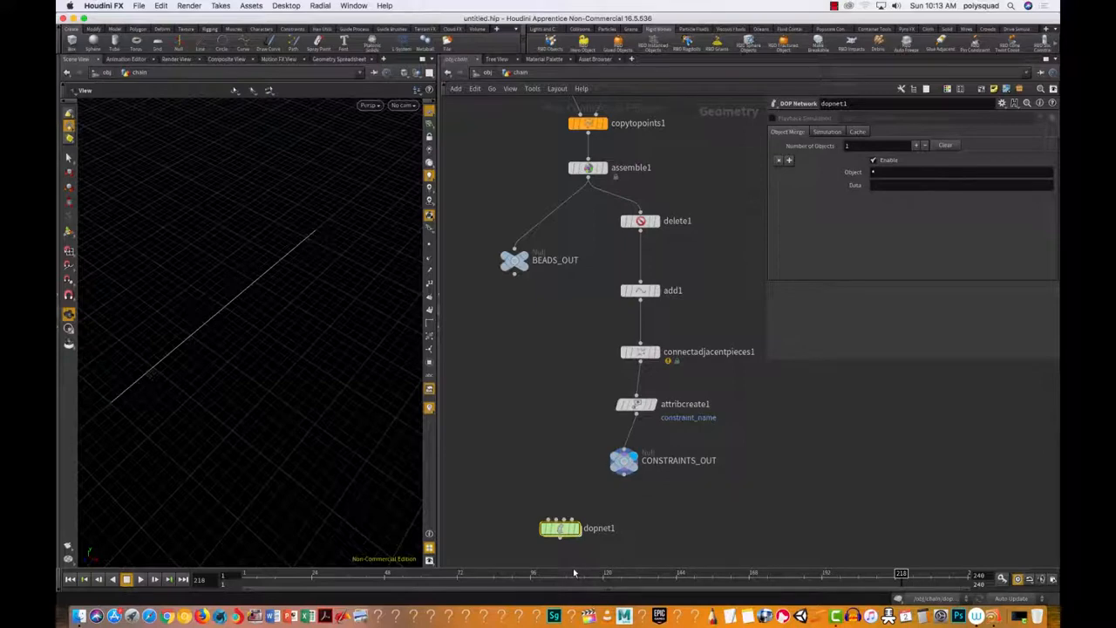
{"action": "left_click", "coordinate": [576, 530]}
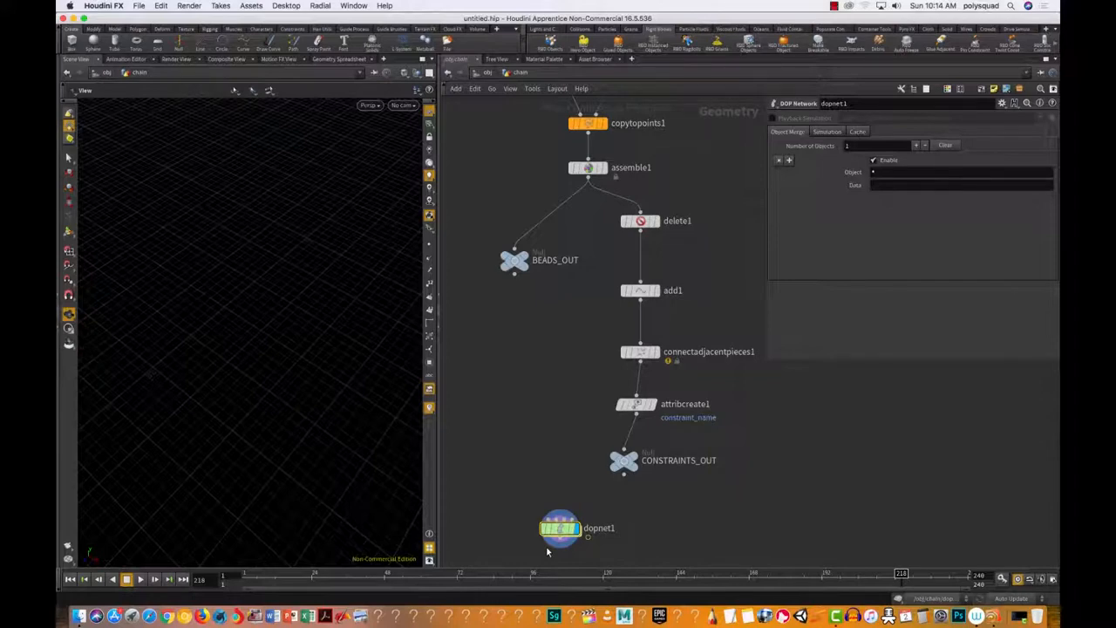
Go inside dopnet1 and delete its default output node.
{"action": "scroll", "coordinate": [625, 516], "scroll_direction": "up", "scroll_amount": 1}
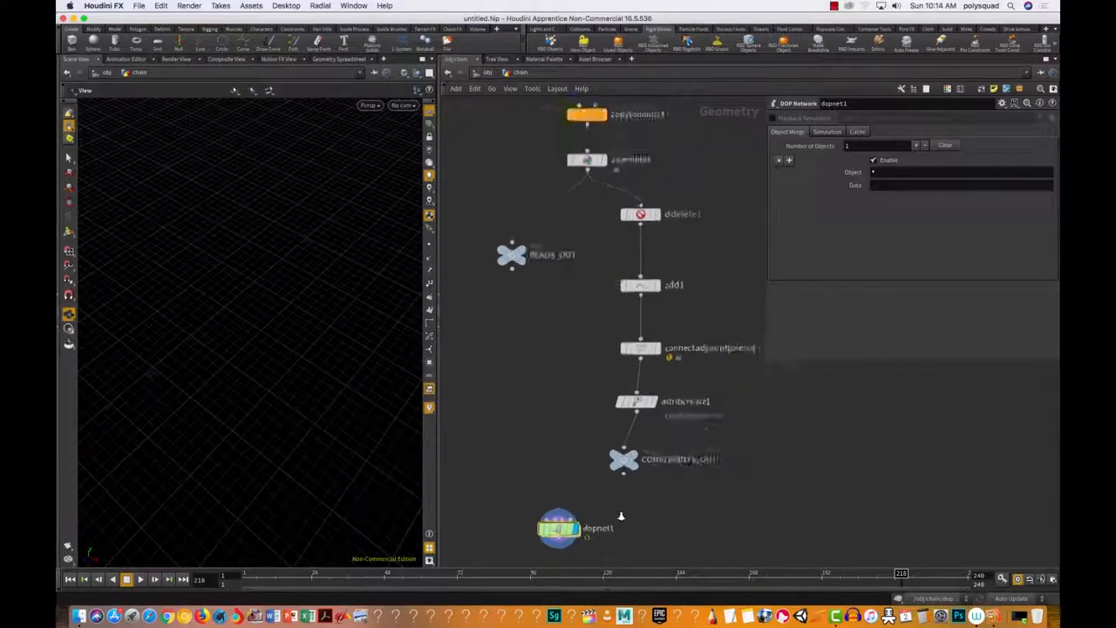
{"action": "right_click_drag", "start_coordinate": [625, 516], "coordinate": [655, 526]}
{"action": "middle_click_drag", "start_coordinate": [655, 526], "coordinate": [669, 429]}
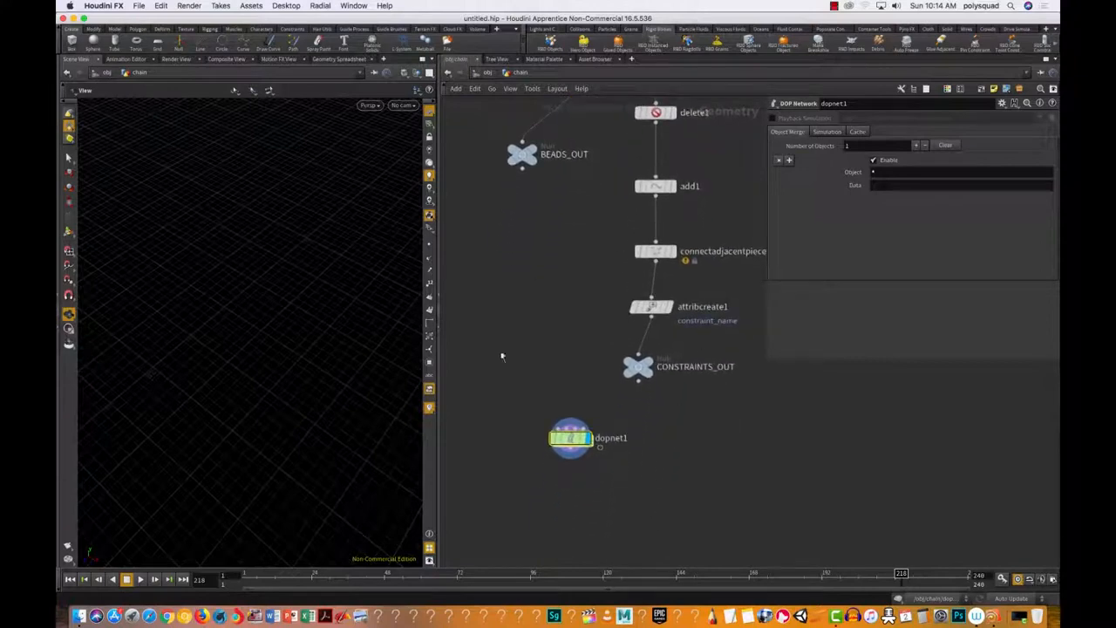
{"action": "left_click_drag", "start_coordinate": [514, 382], "coordinate": [646, 509]}
{"action": "double_click", "coordinate": [575, 438]}
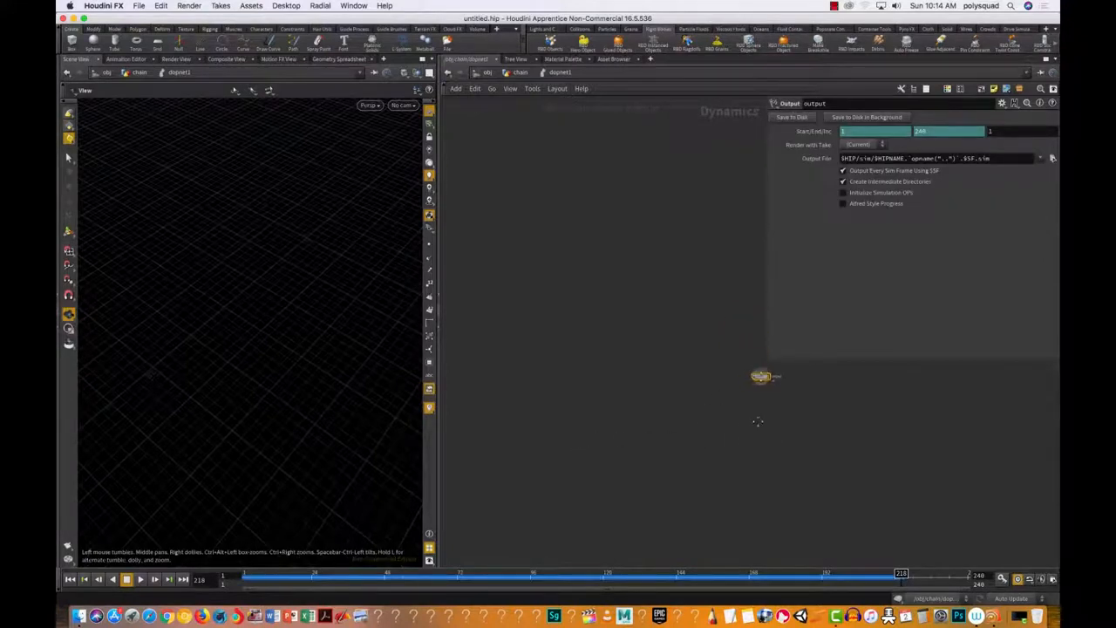
{"action": "right_click_drag", "start_coordinate": [747, 411], "coordinate": [814, 409]}
{"action": "middle_click_drag", "start_coordinate": [813, 409], "coordinate": [611, 457]}
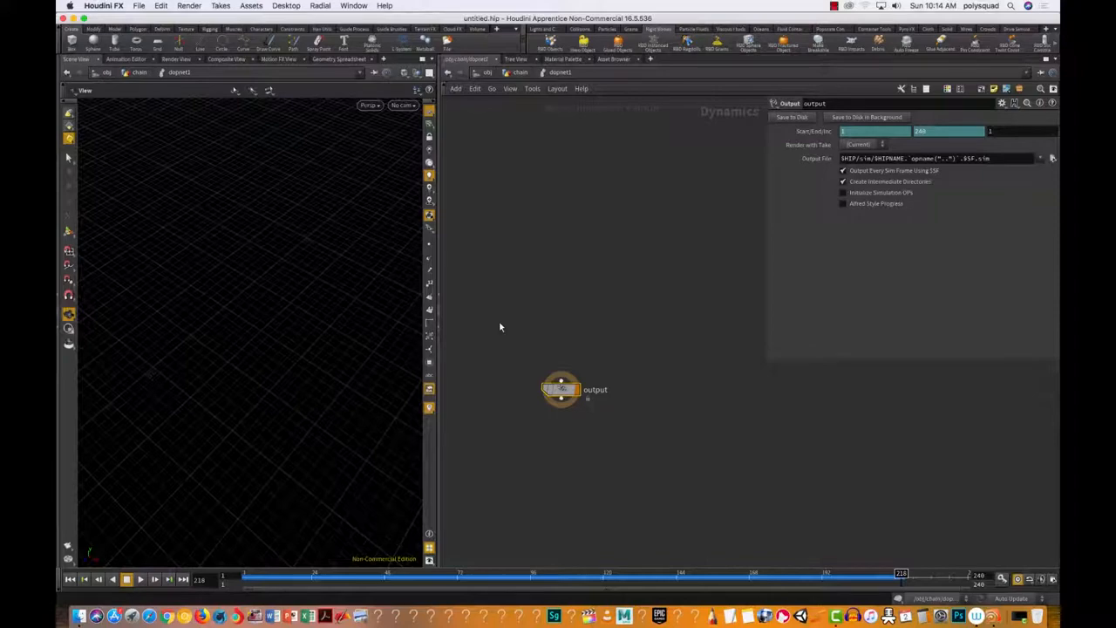
{"action": "left_click_drag", "start_coordinate": [487, 300], "coordinate": [635, 443]}
{"action": "key", "text": "Delete"}
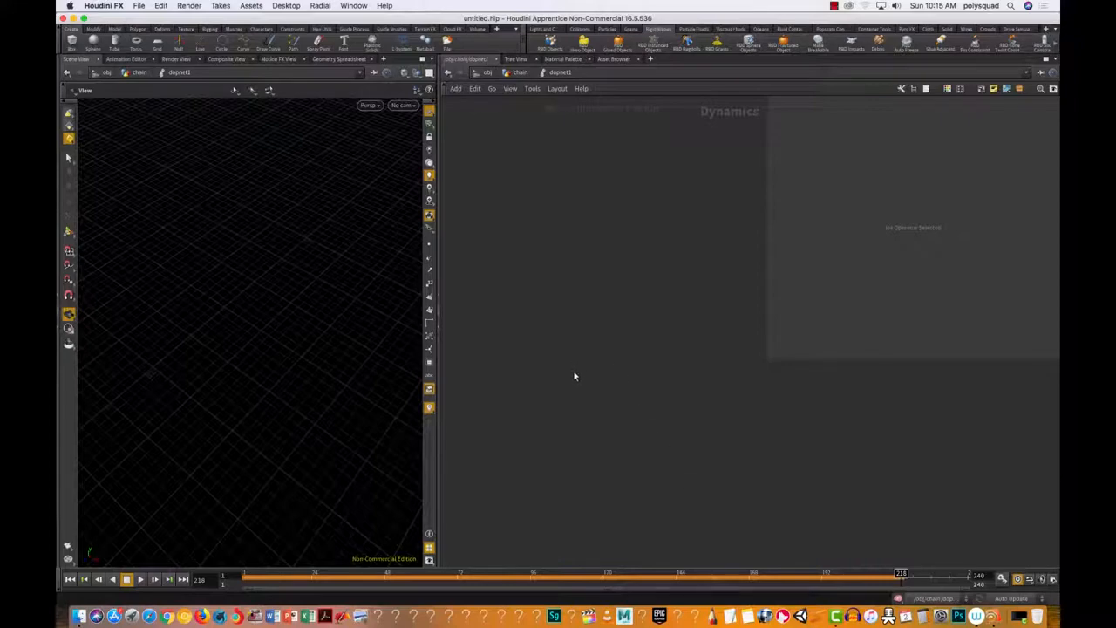
Add a Ground Plane node to the empty dynamics network.
{"action": "key", "text": "Tab"}
{"action": "type", "text": "gr"}
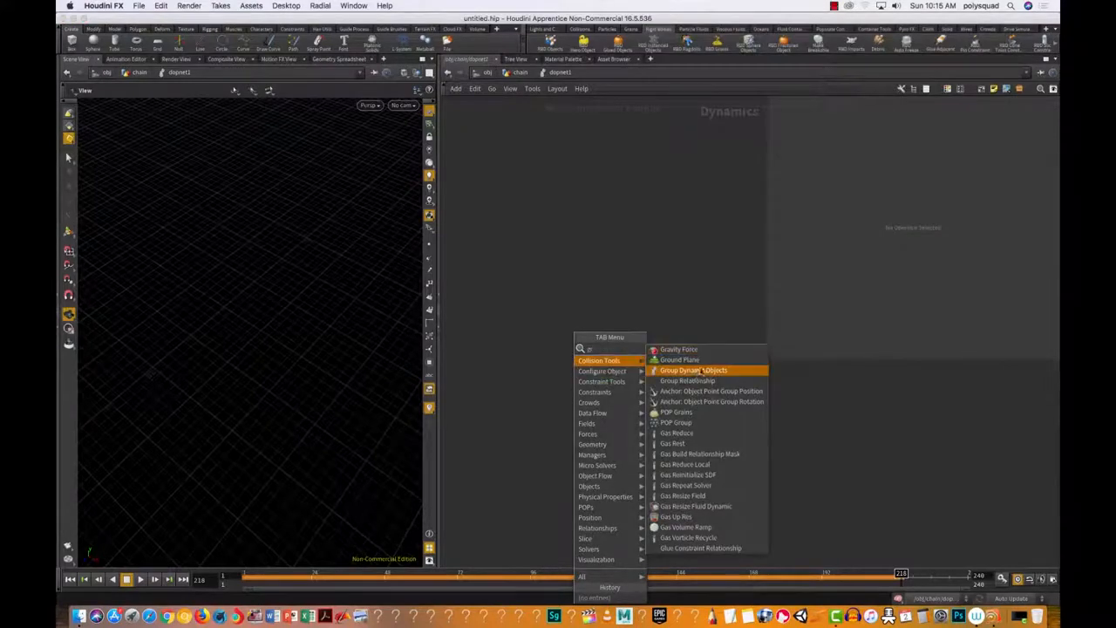
{"action": "left_click", "coordinate": [685, 360]}
{"action": "left_click", "coordinate": [535, 351]}
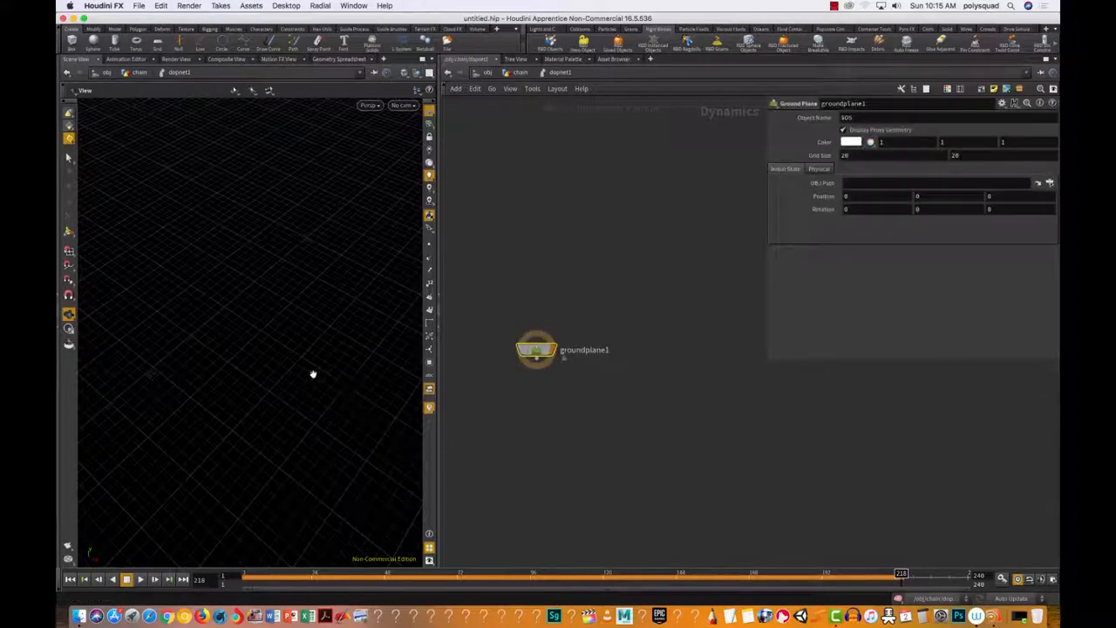
Return the timeline to frame 1 and frame the whole ground plane in the viewport.
{"action": "key", "text": "g"}
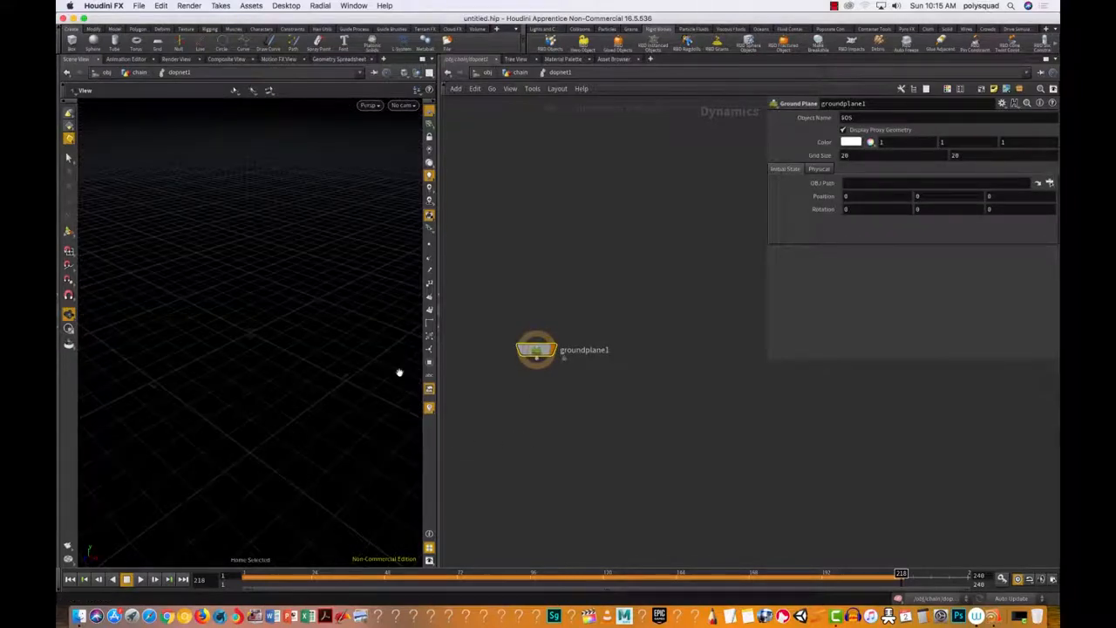
{"action": "mouse_move", "coordinate": [522, 360]}
{"action": "scroll", "coordinate": [263, 392], "scroll_direction": "up", "scroll_amount": 2}
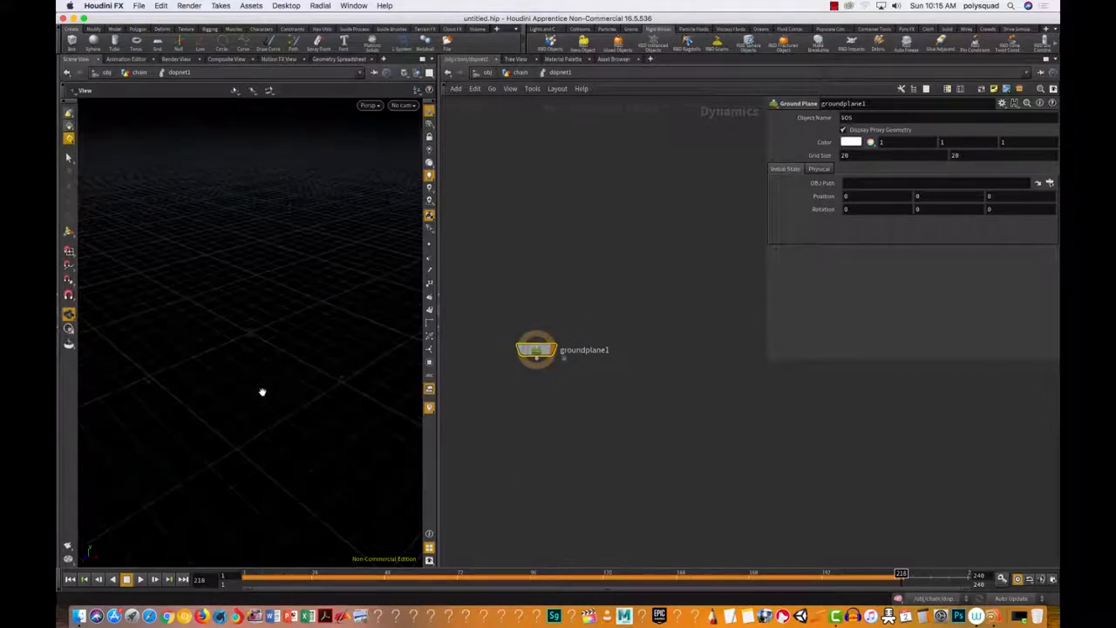
{"action": "left_click_drag", "start_coordinate": [229, 451], "coordinate": [263, 424]}
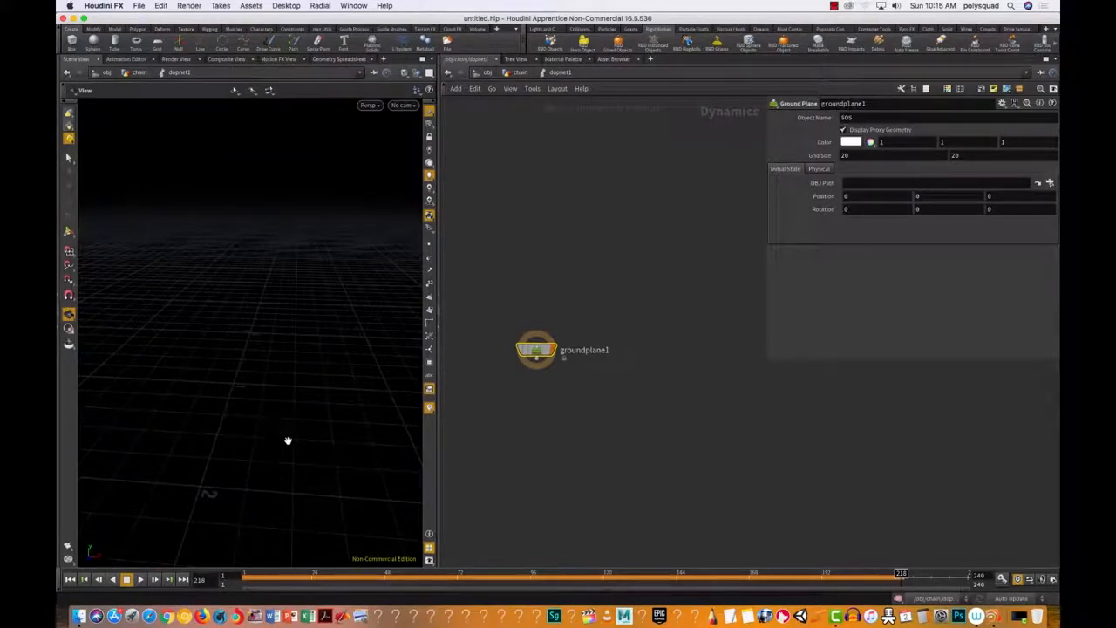
{"action": "mouse_move", "coordinate": [306, 436]}
{"action": "left_mouse_down"}
{"action": "mouse_move", "coordinate": [301, 457]}
{"action": "mouse_move", "coordinate": [299, 448]}
{"action": "left_mouse_up"}
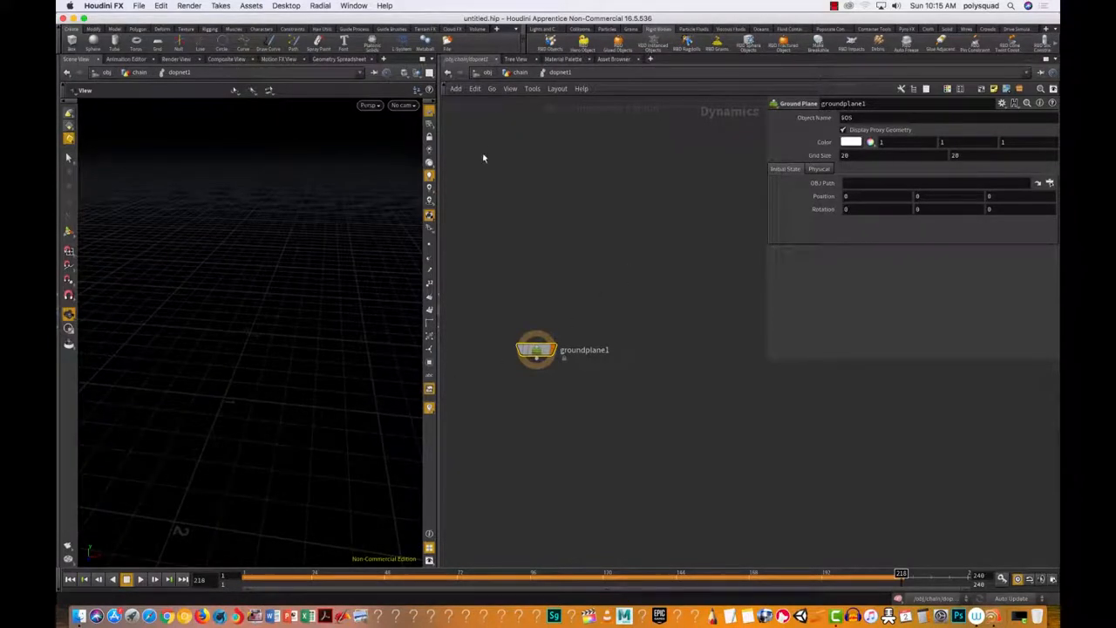
{"action": "left_click", "coordinate": [71, 581]}
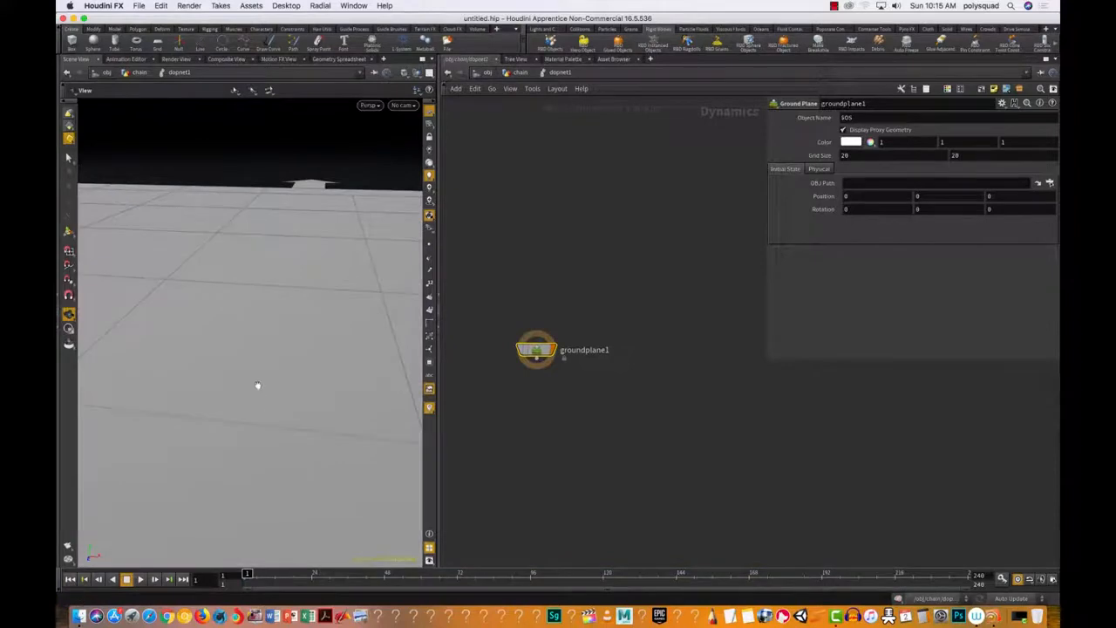
{"action": "key", "text": "g"}
{"action": "left_click_drag", "start_coordinate": [265, 429], "coordinate": [245, 474]}
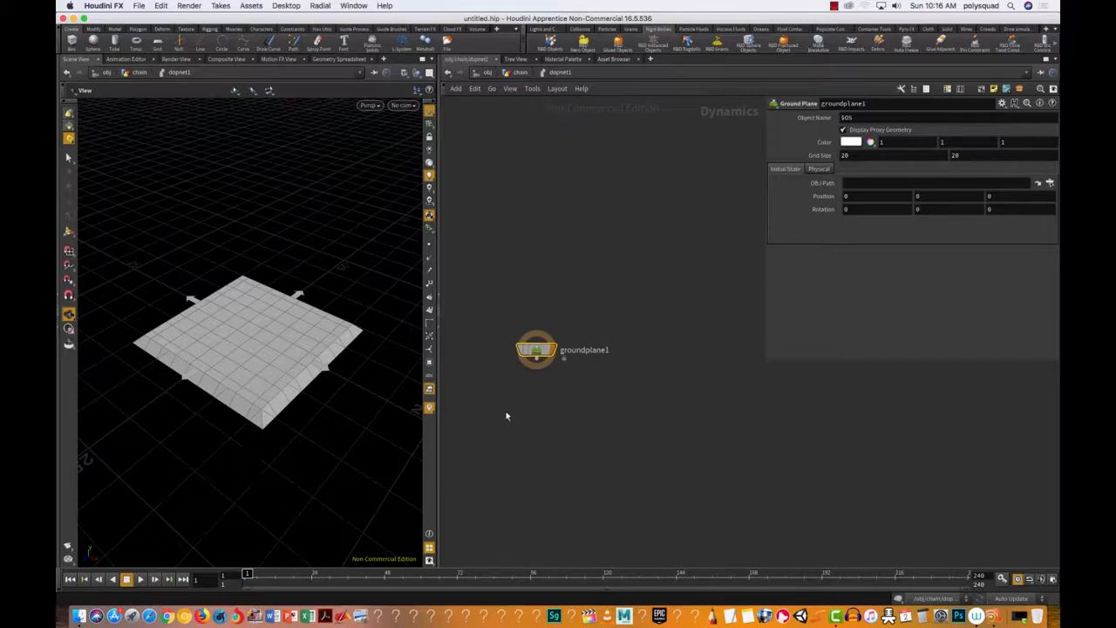
Add a Static Solver node below groundplane1 and connect the ground plane to its first input.
{"action": "key", "text": "Tab"}
{"action": "type", "text": "stat"}
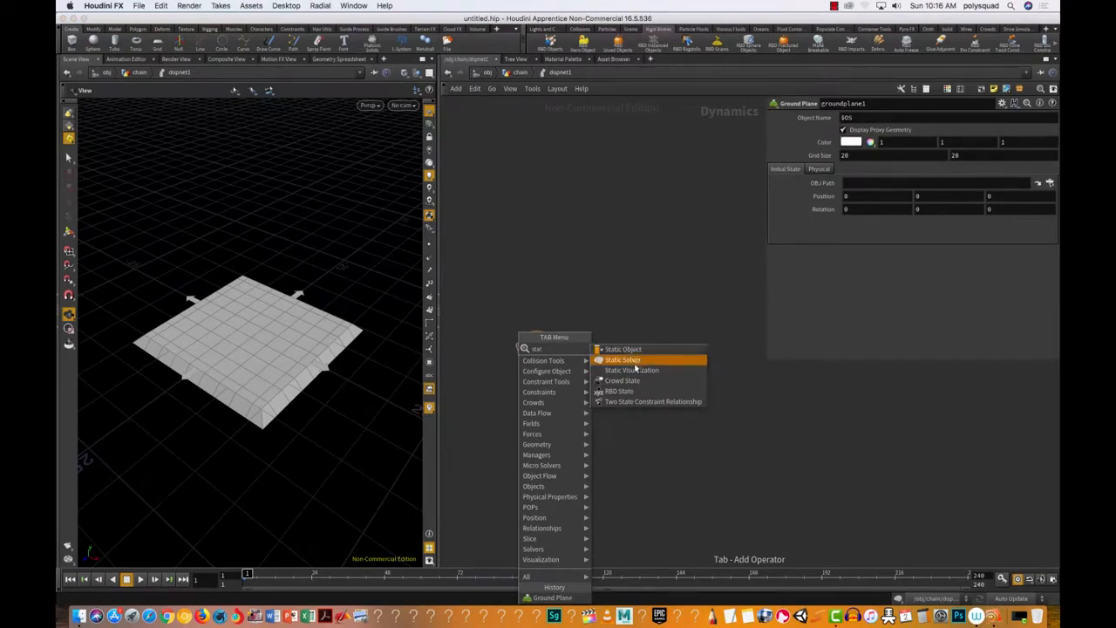
{"action": "left_click", "coordinate": [625, 360]}
{"action": "left_click", "coordinate": [526, 397]}
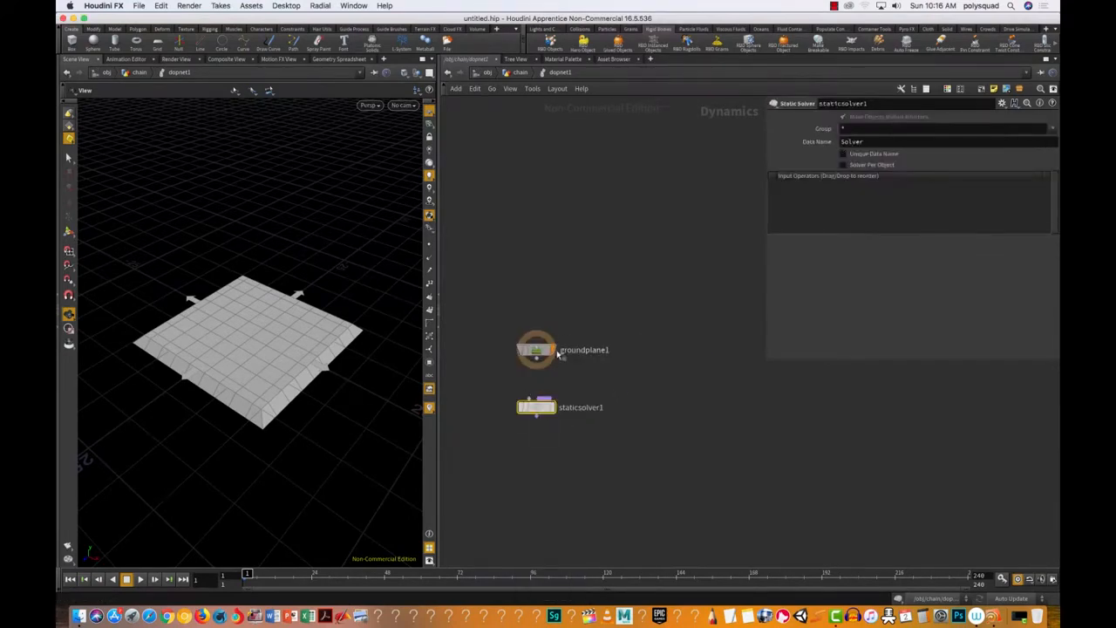
{"action": "left_click_drag", "start_coordinate": [537, 368], "coordinate": [518, 354]}
{"action": "left_click_drag", "start_coordinate": [488, 319], "coordinate": [575, 454]}
{"action": "left_click_drag", "start_coordinate": [535, 409], "coordinate": [538, 421]}
{"action": "left_click", "coordinate": [583, 425]}
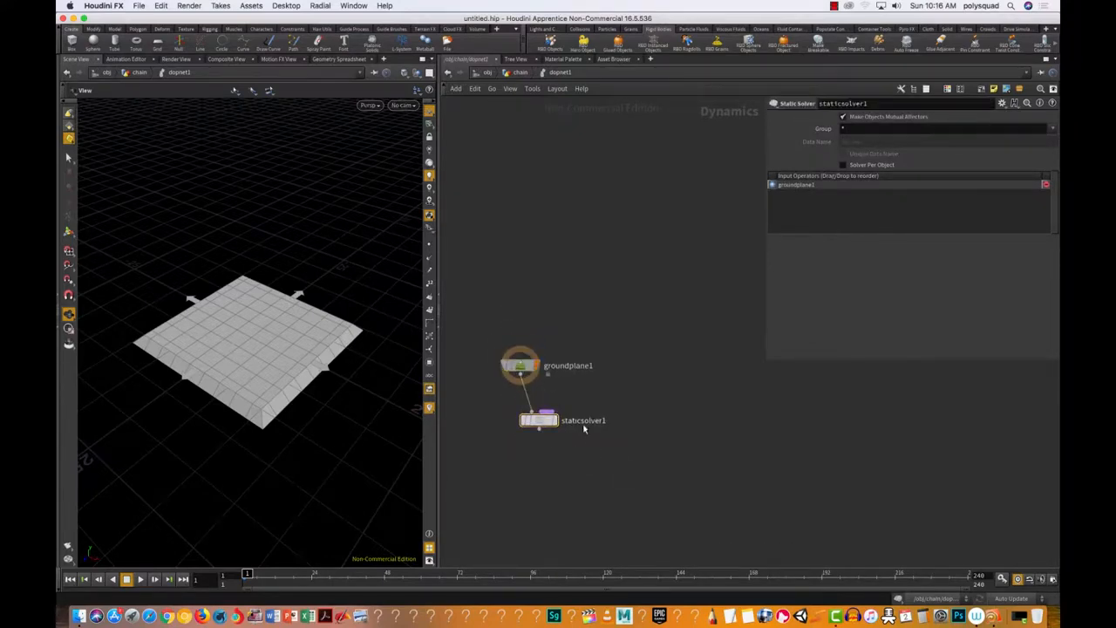
Line up staticsolver1 beneath groundplane1 and shift both nodes together slightly in the network.
{"action": "key", "text": "Tab"}
{"action": "left_click_drag", "start_coordinate": [543, 426], "coordinate": [531, 433]}
{"action": "left_click_drag", "start_coordinate": [499, 342], "coordinate": [605, 441]}
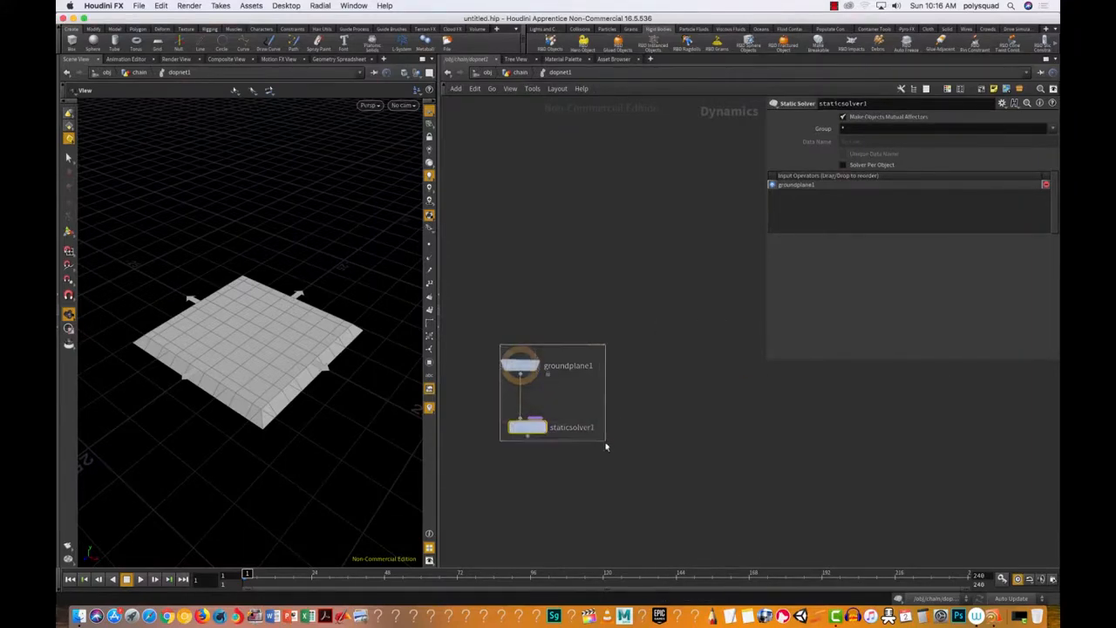
{"action": "left_click_drag", "start_coordinate": [528, 436], "coordinate": [520, 434]}
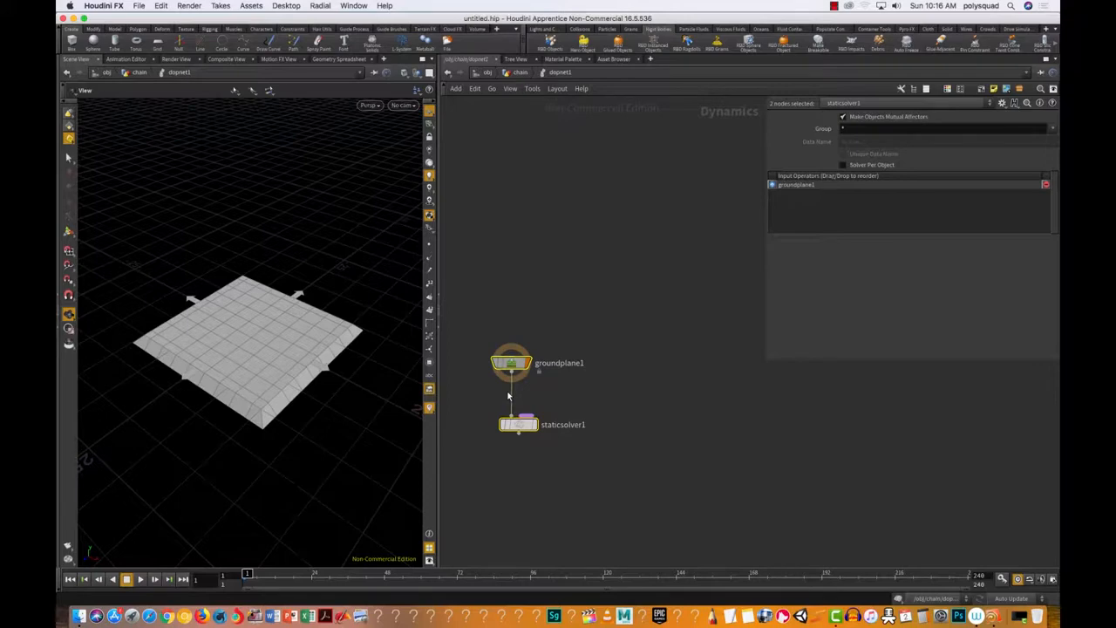
{"action": "left_click", "coordinate": [638, 395]}
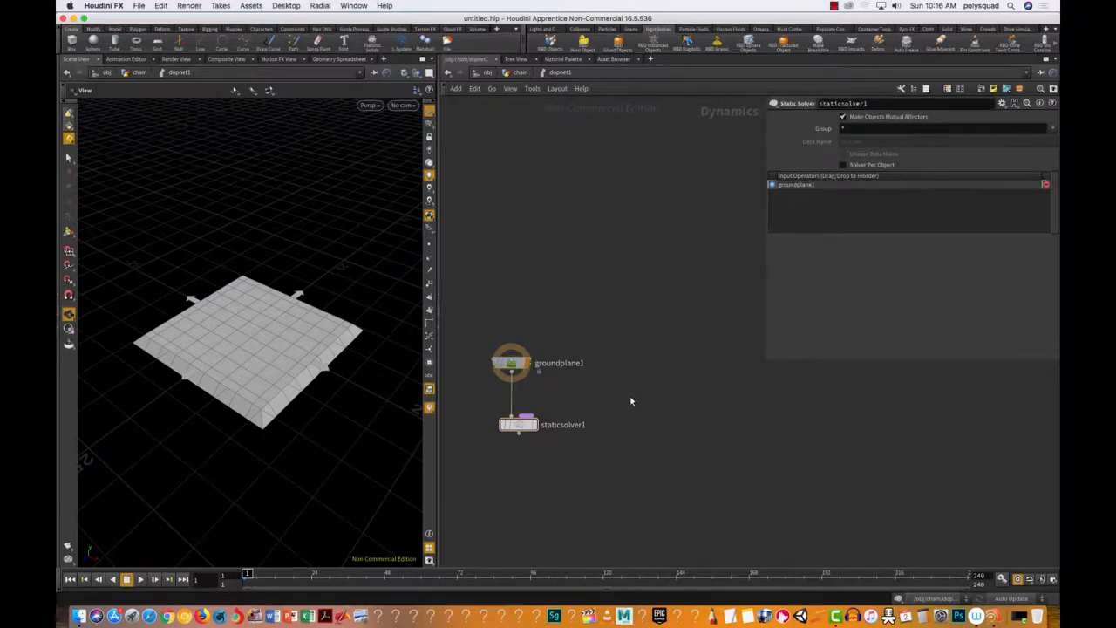
Add an RBD Packed Object node beside groundplane1 and display it.
{"action": "key", "text": "Tab"}
{"action": "mouse_move", "coordinate": [695, 366]}
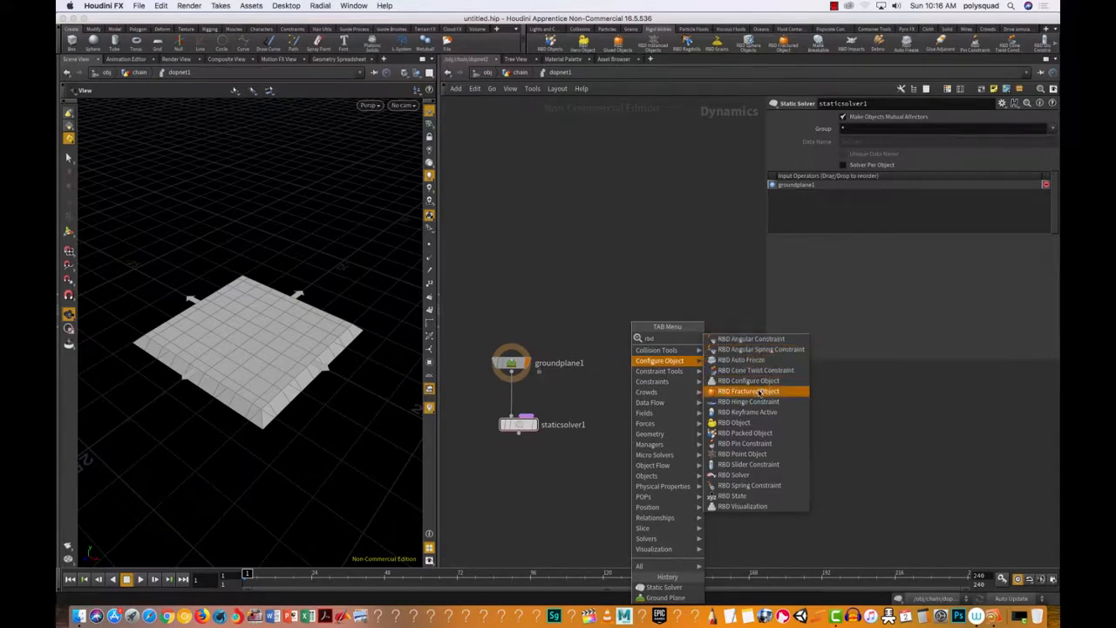
{"action": "left_click", "coordinate": [746, 433]}
{"action": "left_click", "coordinate": [667, 401]}
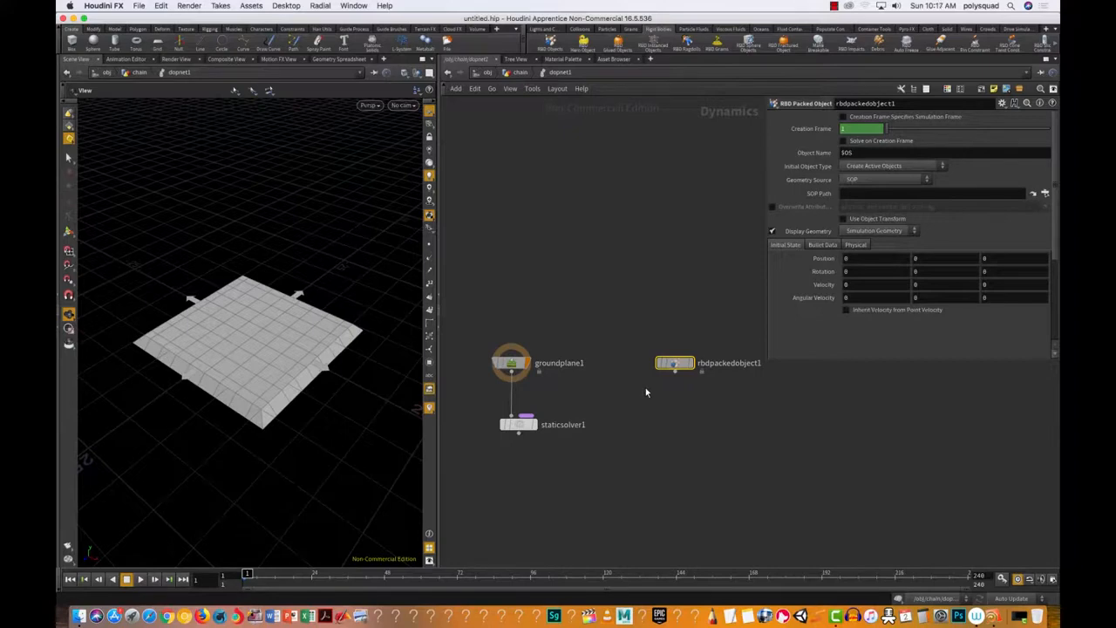
{"action": "left_click", "coordinate": [695, 366]}
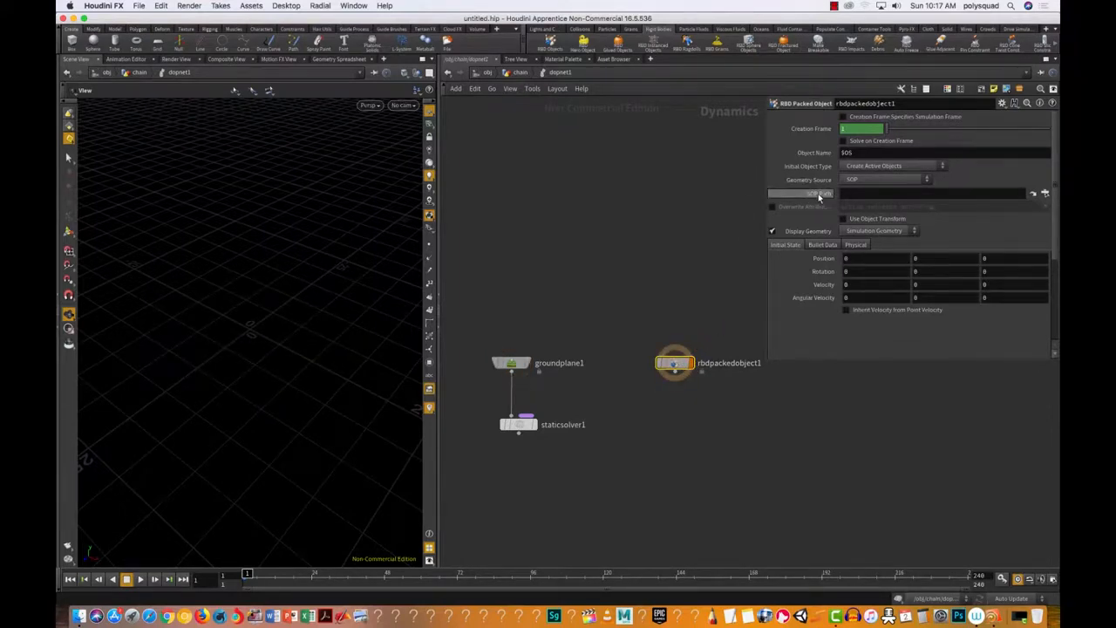
Set rbdpackedobject1's SOP Path to /obj/chain/BEADS_OUT and view the bead chain in the viewport.
{"action": "left_click", "coordinate": [1046, 195]}
{"action": "left_click_drag", "start_coordinate": [1050, 170], "coordinate": [1049, 145]}
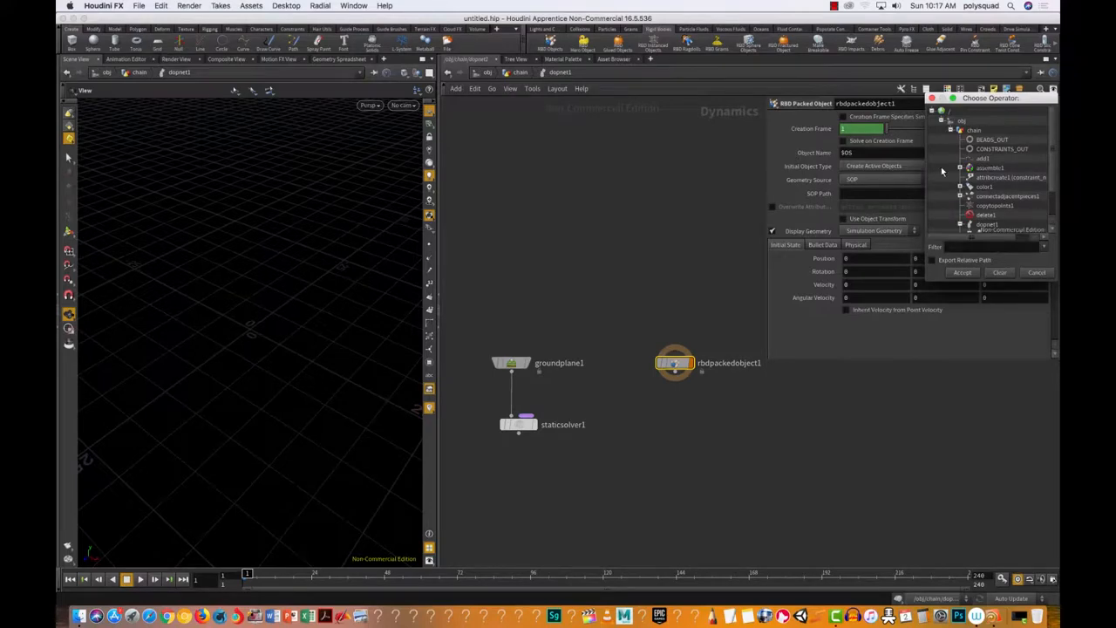
{"action": "double_click", "coordinate": [991, 140]}
{"action": "mouse_move", "coordinate": [273, 448]}
{"action": "left_mouse_down"}
{"action": "mouse_move", "coordinate": [252, 459]}
{"action": "mouse_move", "coordinate": [215, 429]}
{"action": "mouse_move", "coordinate": [239, 471]}
{"action": "mouse_move", "coordinate": [319, 448]}
{"action": "mouse_move", "coordinate": [282, 489]}
{"action": "mouse_move", "coordinate": [280, 462]}
{"action": "left_mouse_up"}
{"action": "left_click_drag", "start_coordinate": [299, 418], "coordinate": [244, 436]}
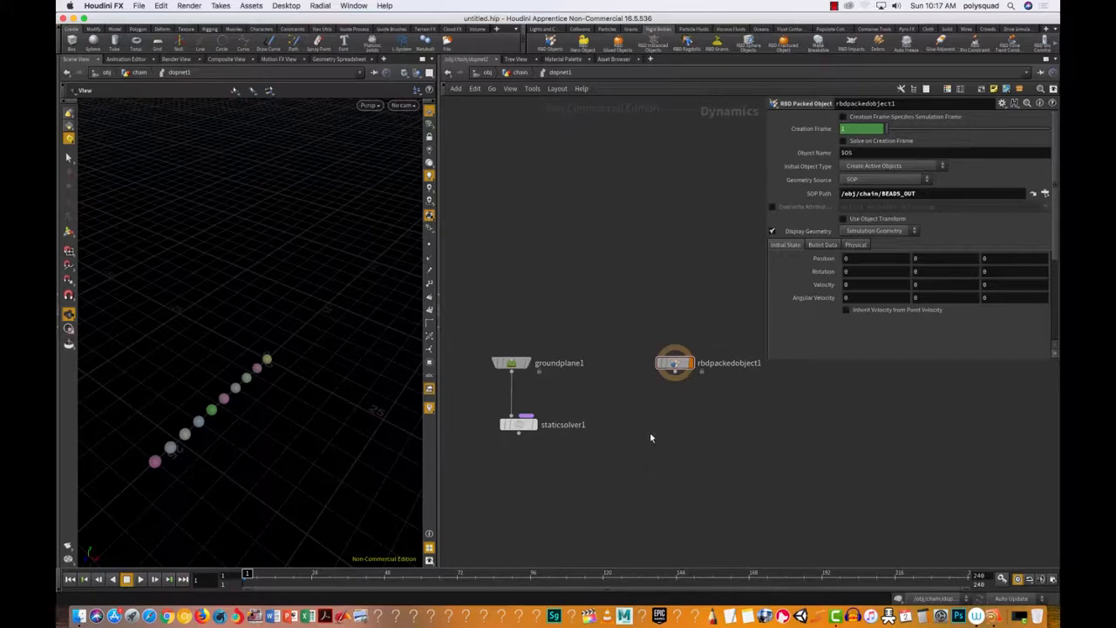
{"action": "key", "text": "Tab"}
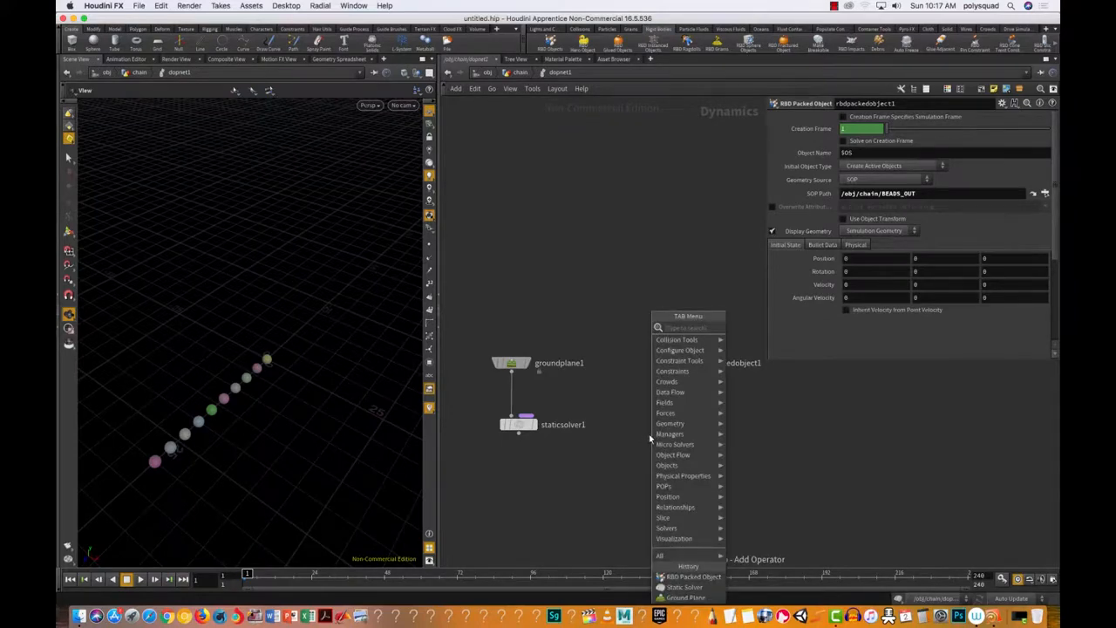
{"action": "type", "text": "bul"}
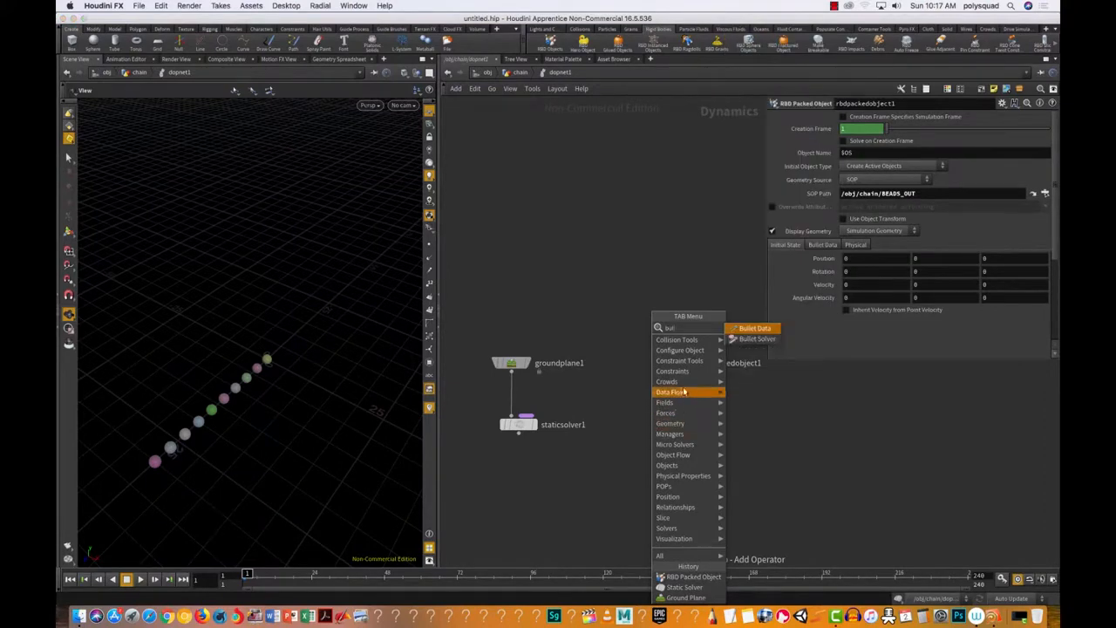
{"action": "left_click", "coordinate": [745, 340]}
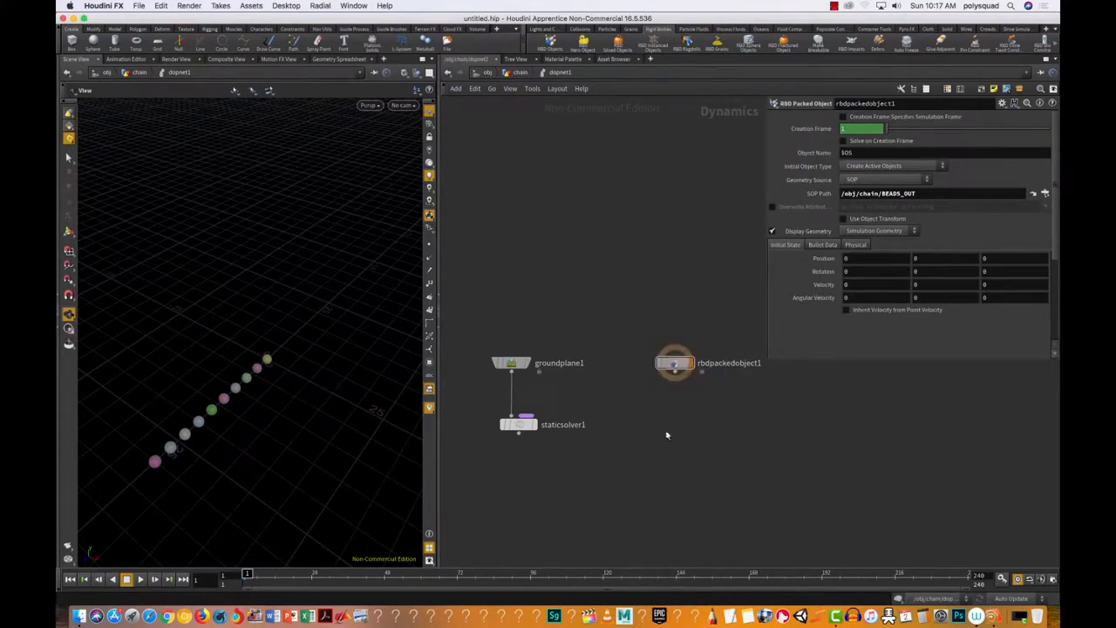
{"action": "key", "text": "Tab"}
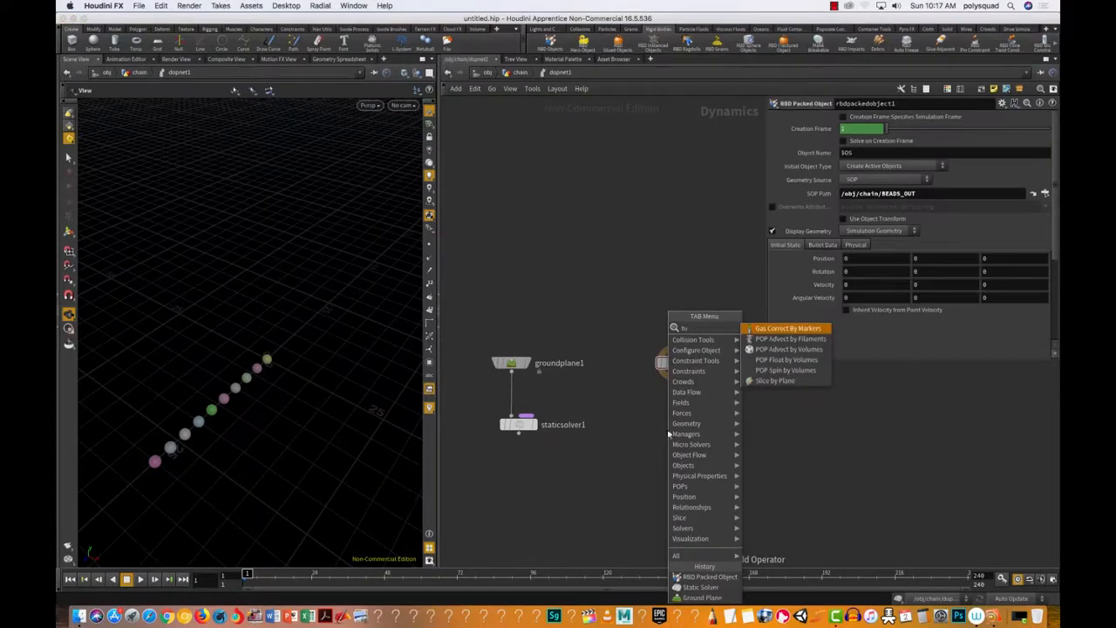
{"action": "key", "text": "Escape"}
{"action": "key", "text": "Tab"}
{"action": "type", "text": "bul"}
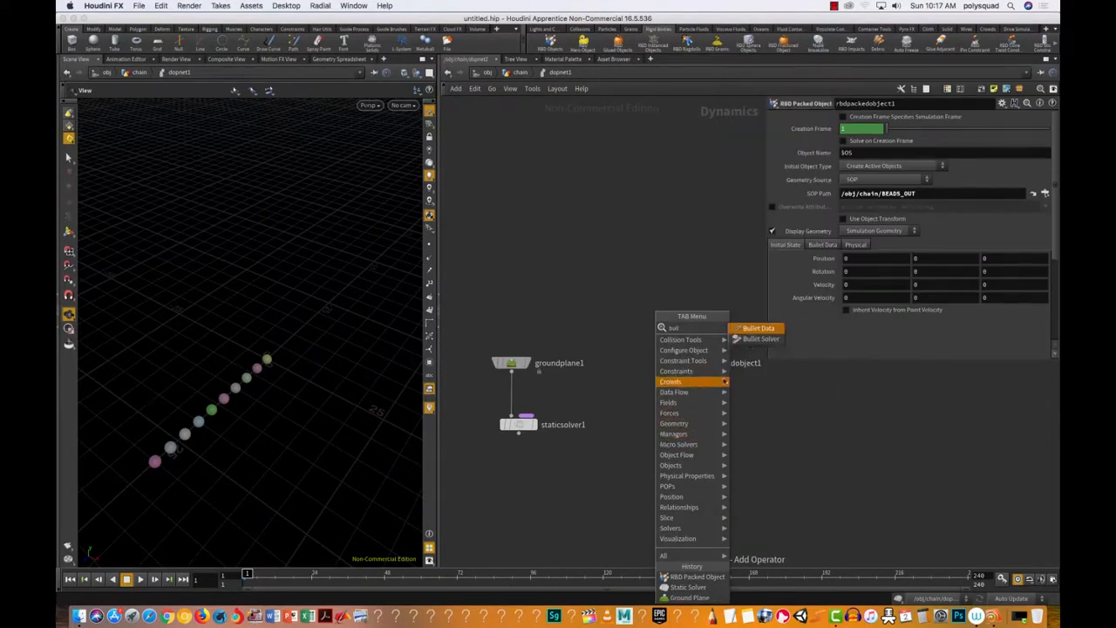
{"action": "key", "text": "Escape"}
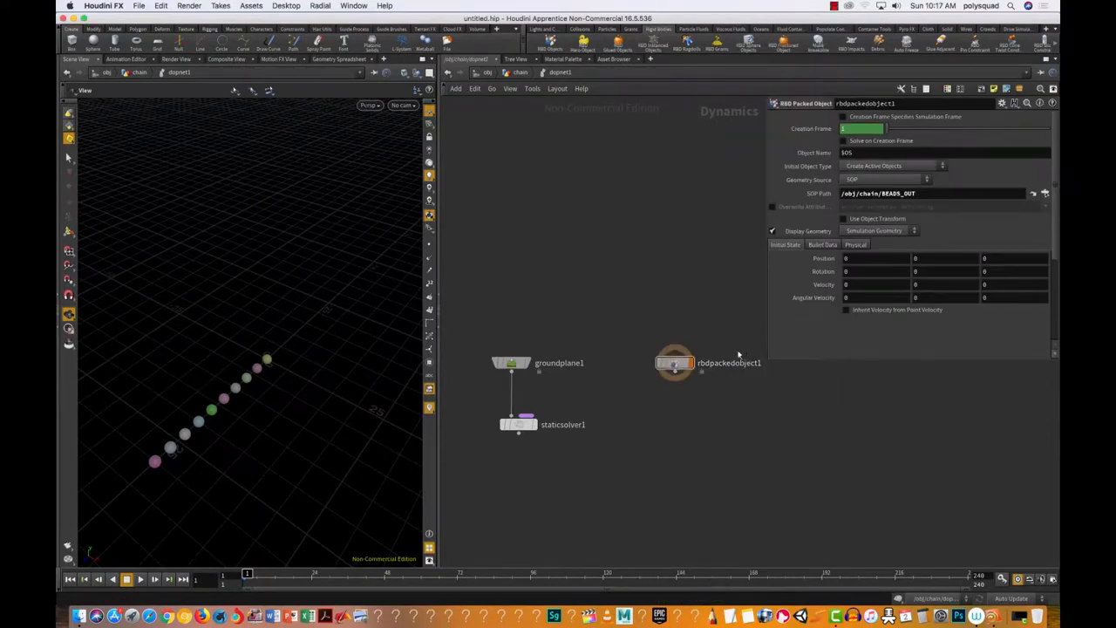
{"action": "key", "text": "Tab"}
{"action": "type", "text": "bul"}
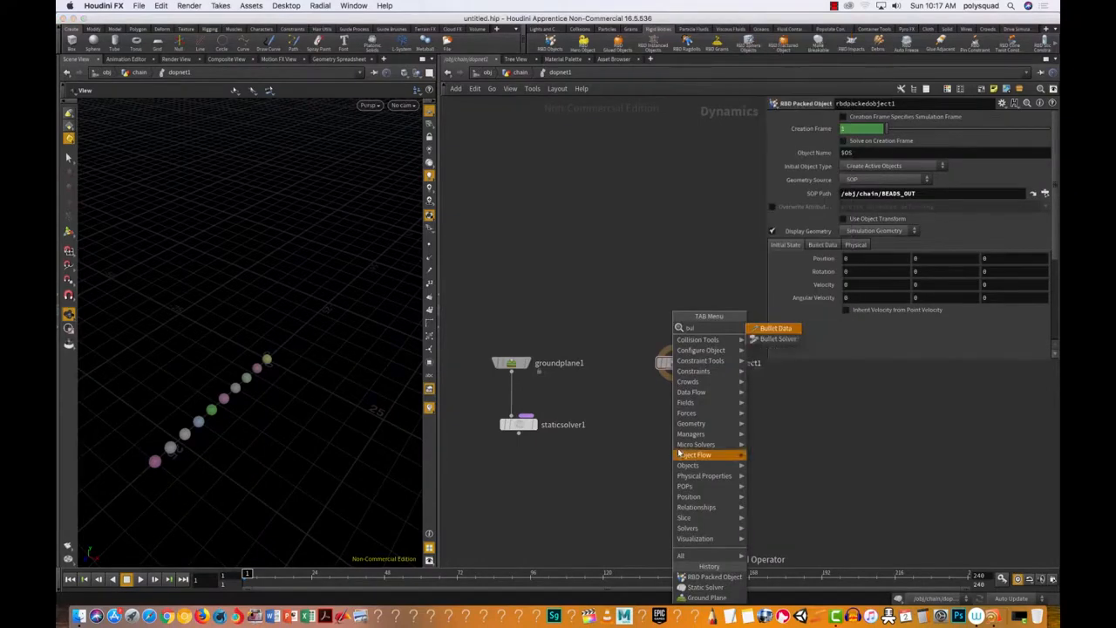
{"action": "key", "text": "Escape"}
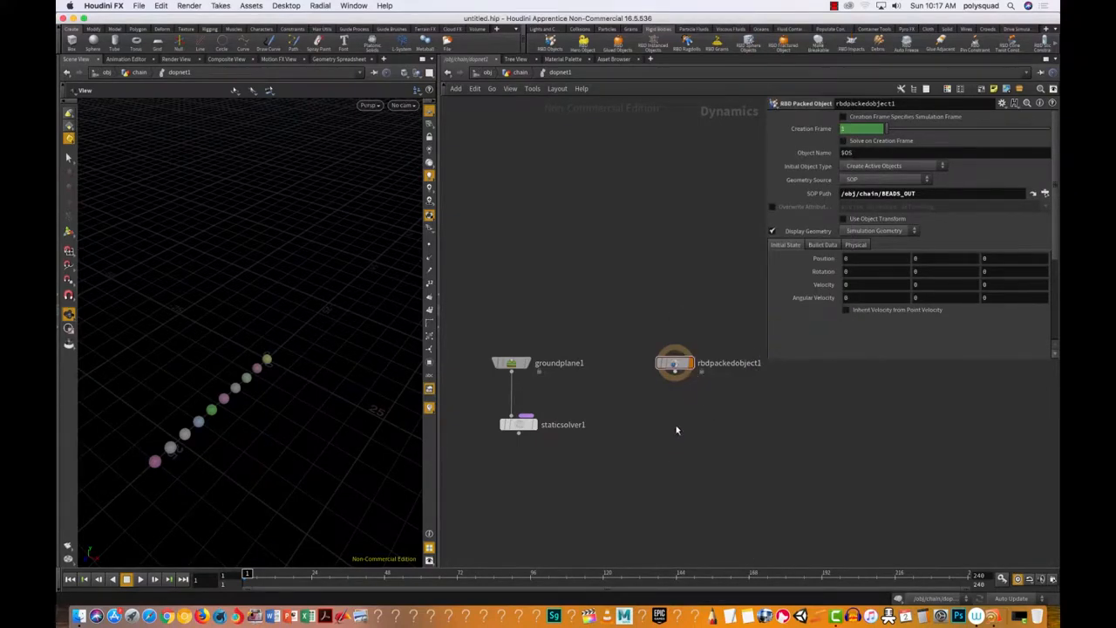
{"action": "scroll", "coordinate": [683, 429], "scroll_direction": "up", "scroll_amount": 2}
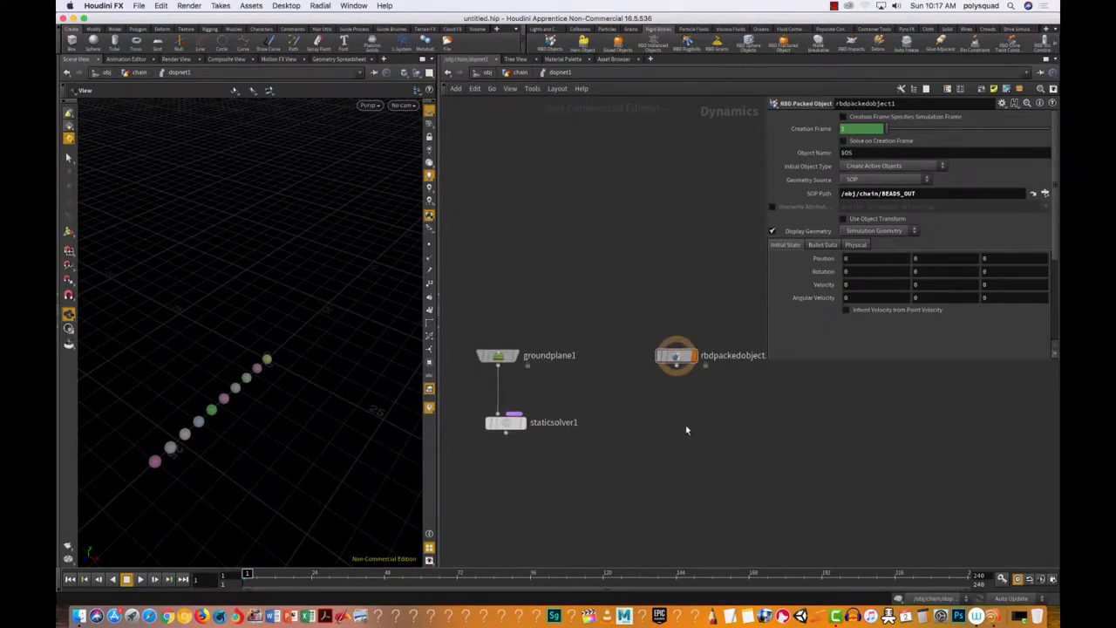
{"action": "key", "text": "Tab"}
{"action": "mouse_move", "coordinate": [708, 398]}
{"action": "left_click", "coordinate": [790, 357]}
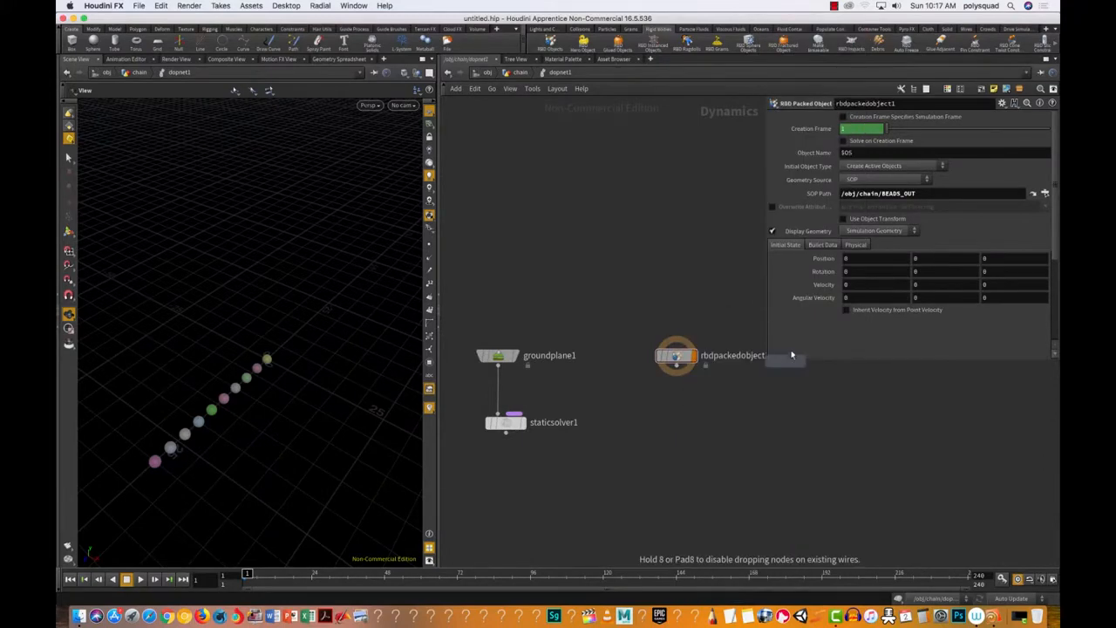
{"action": "left_click", "coordinate": [740, 429]}
{"action": "left_click_drag", "start_coordinate": [775, 456], "coordinate": [690, 404]}
{"action": "key", "text": "Delete"}
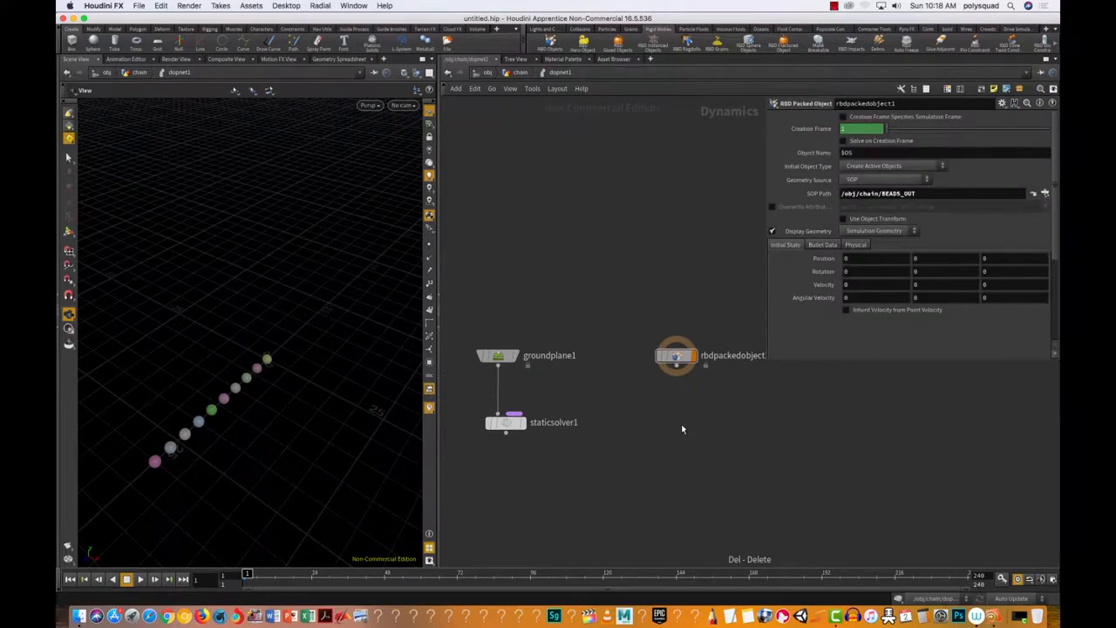
{"action": "key", "text": "Tab"}
{"action": "mouse_move", "coordinate": [691, 424]}
{"action": "type", "text": "b"}
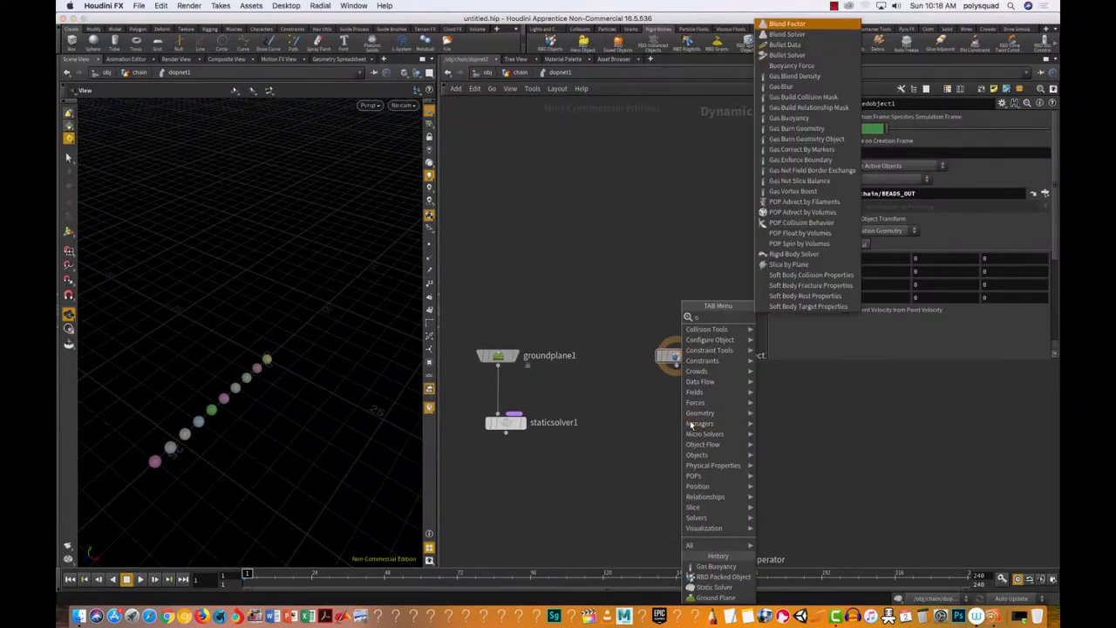
{"action": "type", "text": "u"}
{"action": "left_click", "coordinate": [767, 329]}
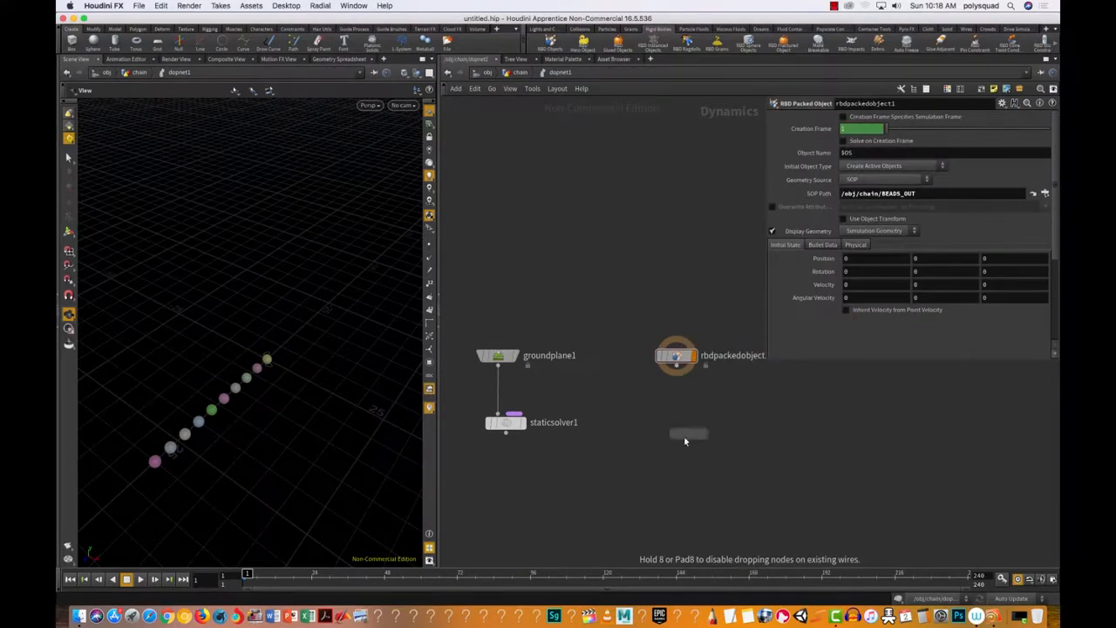
{"action": "left_click", "coordinate": [684, 442]}
{"action": "key", "text": "Delete"}
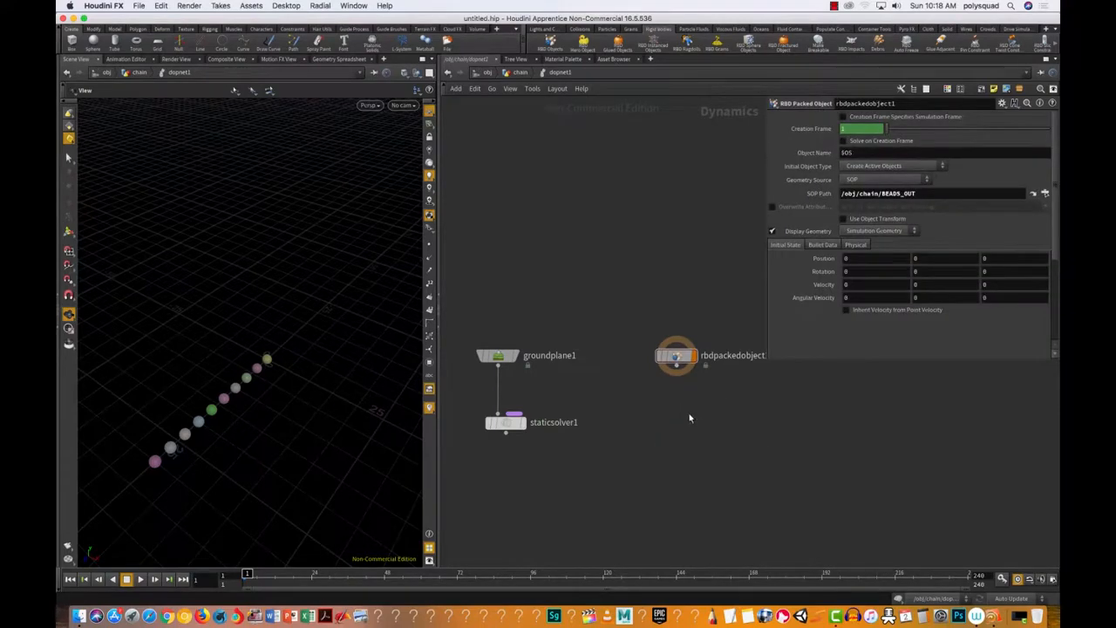
{"action": "key", "text": "Tab"}
{"action": "mouse_move", "coordinate": [707, 424]}
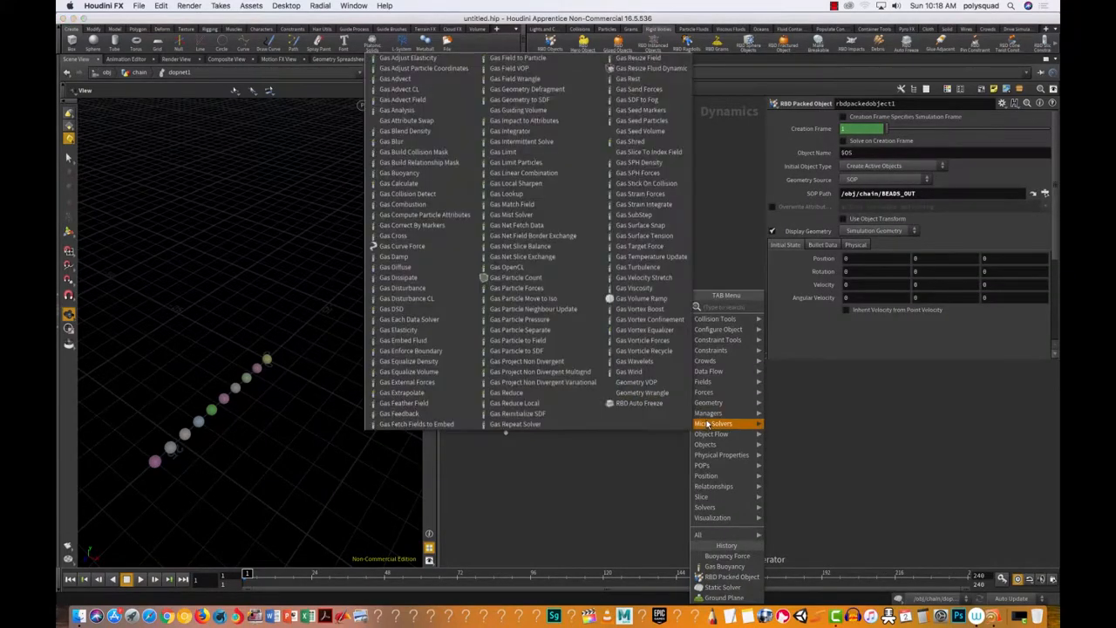
{"action": "type", "text": "bul"}
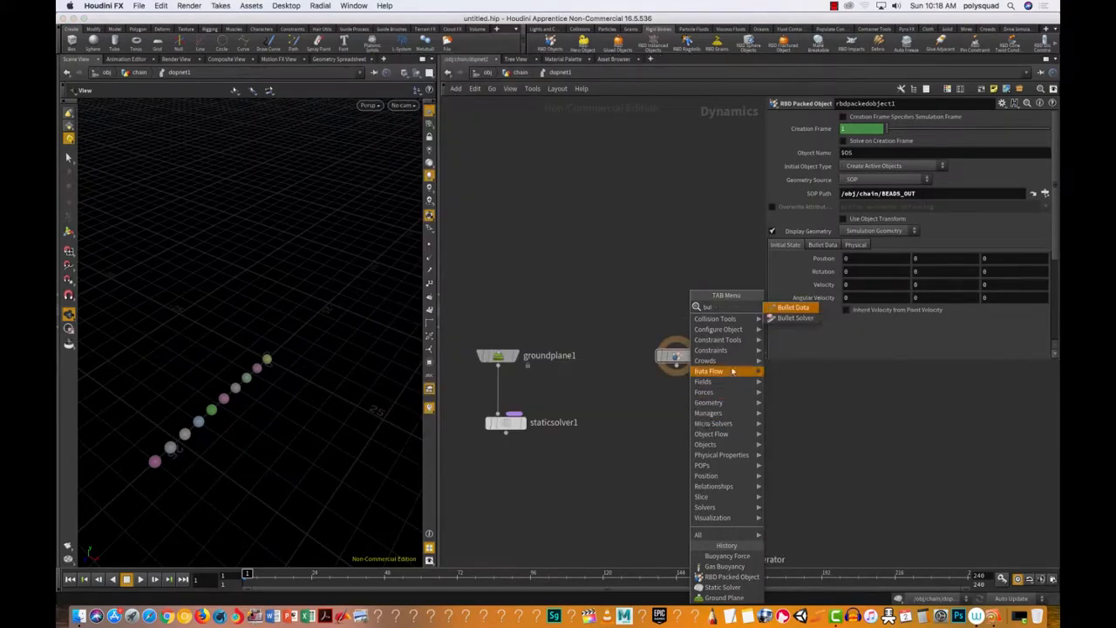
{"action": "left_click", "coordinate": [767, 322]}
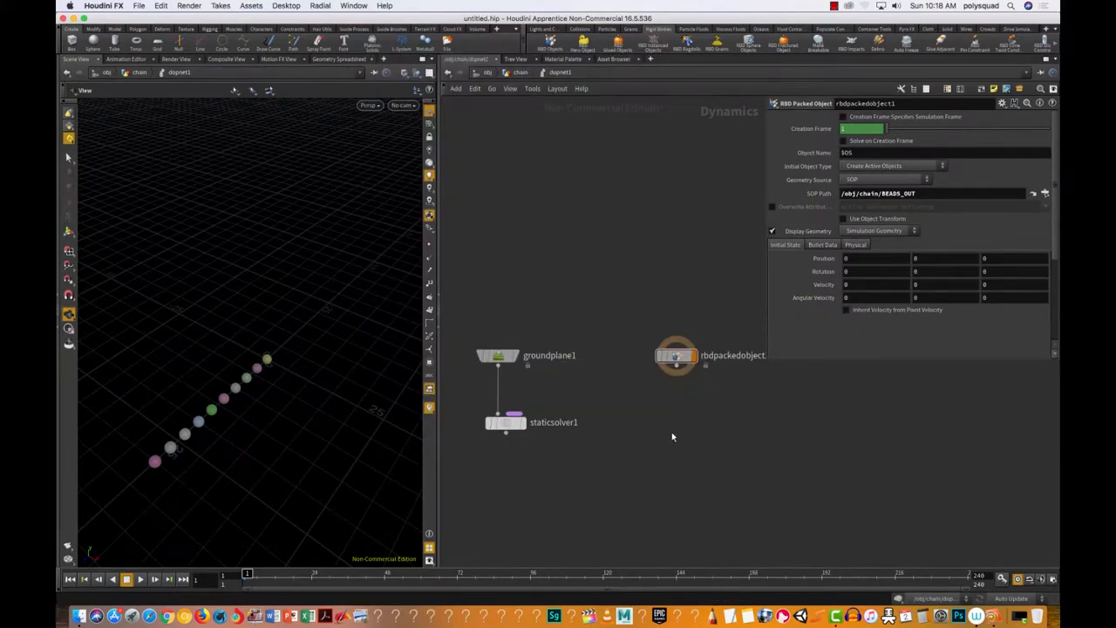
Add a Bullet Solver node below rbdpackedobject1 and connect the packed object to its first input.
{"action": "key", "text": "Tab"}
{"action": "type", "text": "bul"}
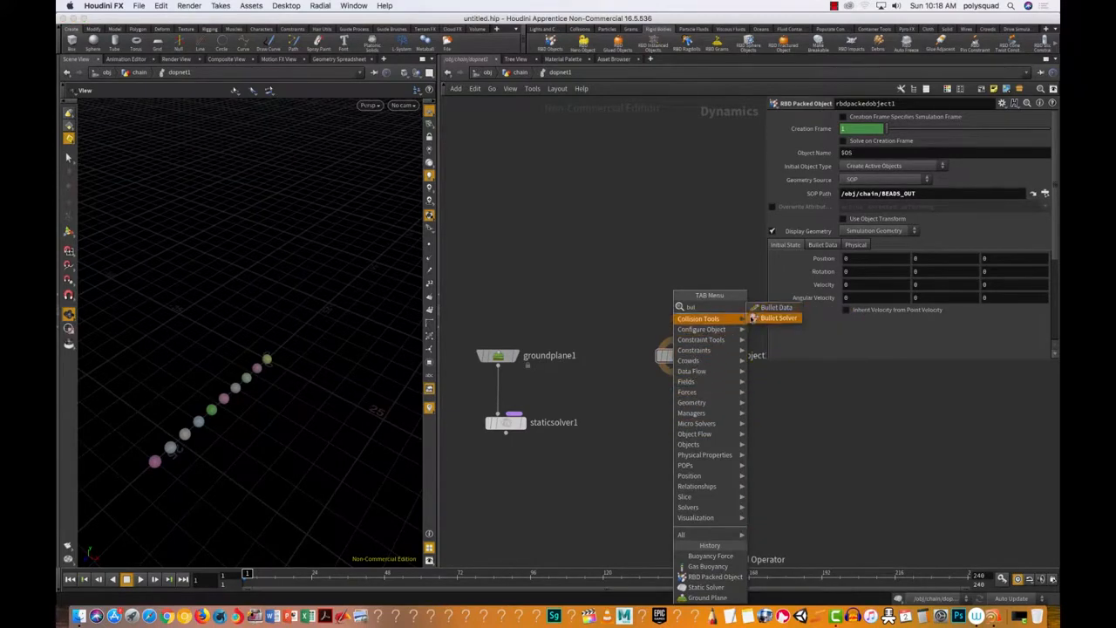
{"action": "left_click", "coordinate": [759, 319]}
{"action": "left_click", "coordinate": [680, 401]}
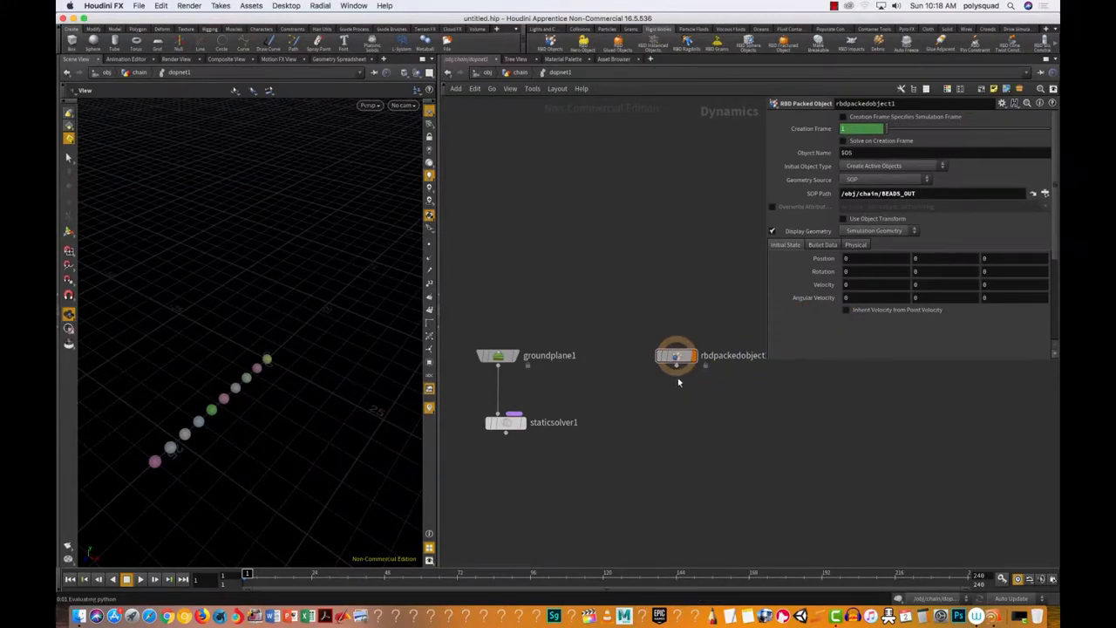
{"action": "left_click", "coordinate": [677, 365]}
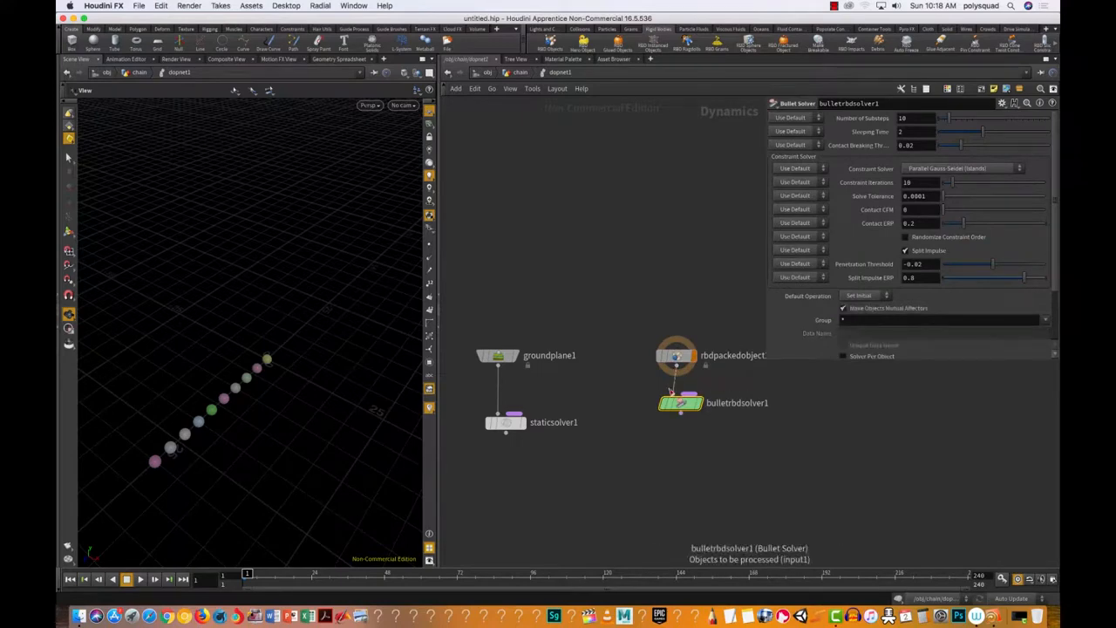
{"action": "left_click", "coordinate": [671, 391]}
Move rbdpackedobject1 and bulletrbdsolver1 together closer to the ground plane branch of the network.
{"action": "left_click_drag", "start_coordinate": [639, 313], "coordinate": [703, 436]}
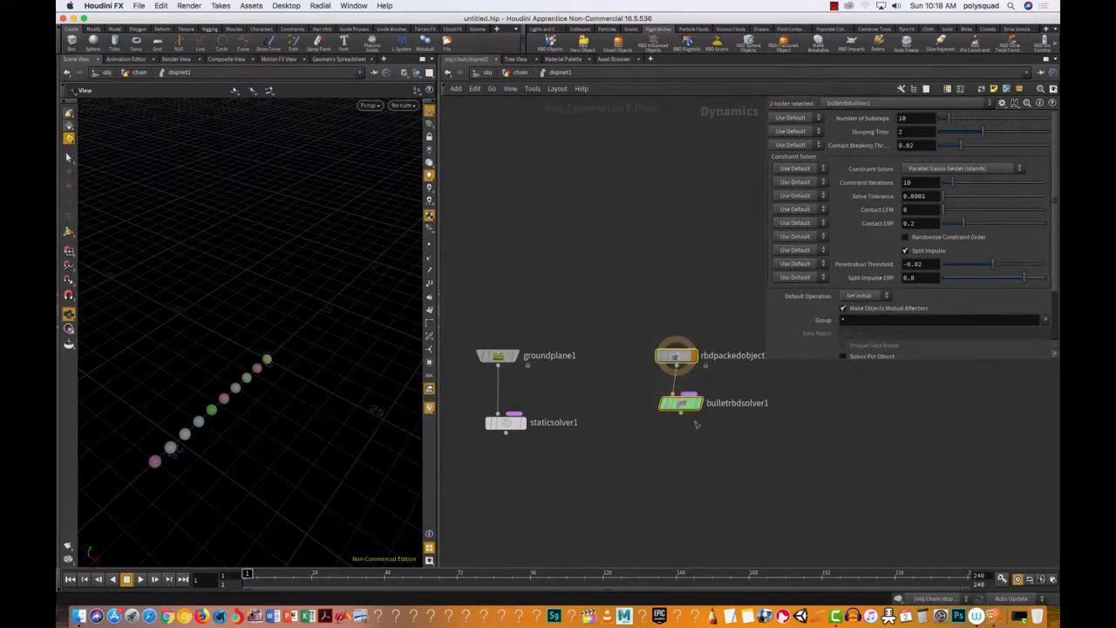
{"action": "key", "text": "l"}
{"action": "left_click_drag", "start_coordinate": [598, 351], "coordinate": [652, 420]}
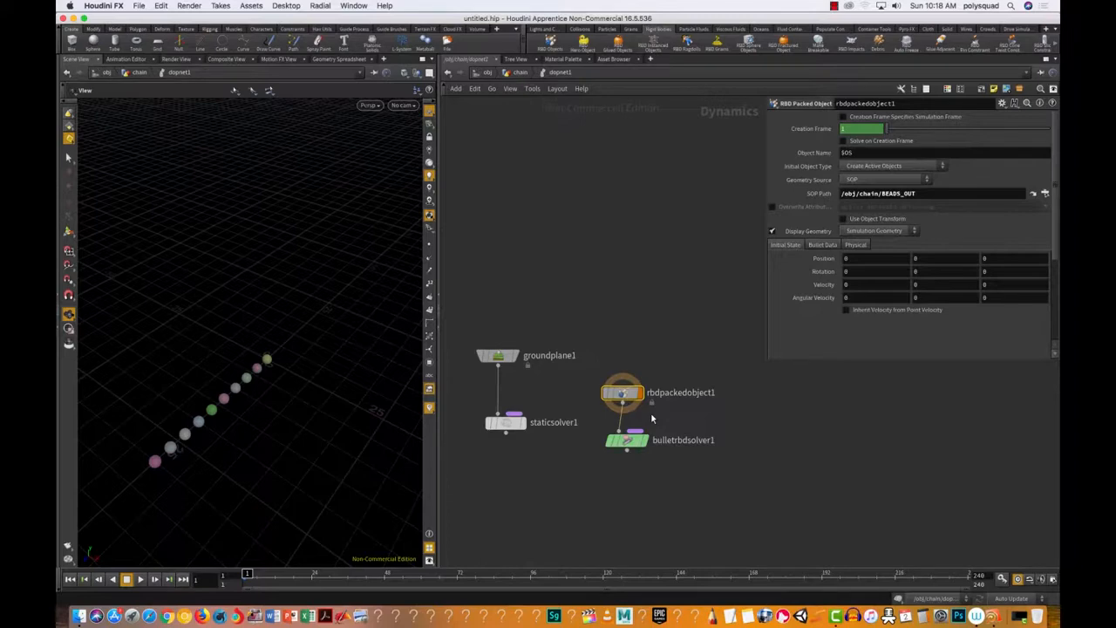
{"action": "left_click_drag", "start_coordinate": [590, 352], "coordinate": [674, 407]}
{"action": "left_click", "coordinate": [772, 418]}
{"action": "key", "text": "Tab"}
{"action": "key", "text": "Escape"}
{"action": "key", "text": "d"}
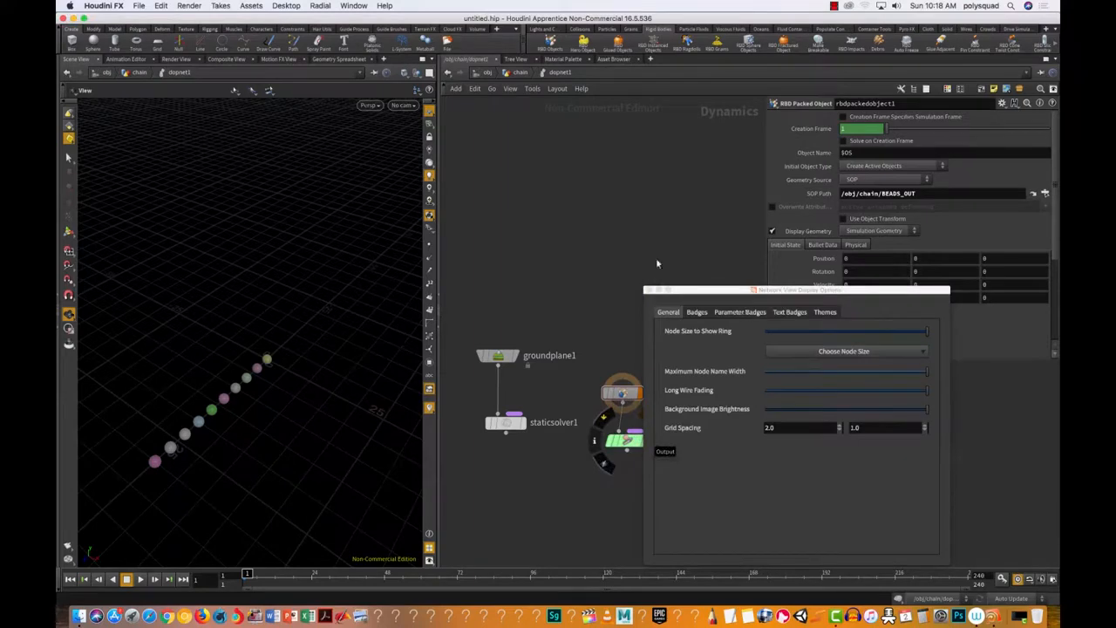
{"action": "left_click", "coordinate": [650, 291]}
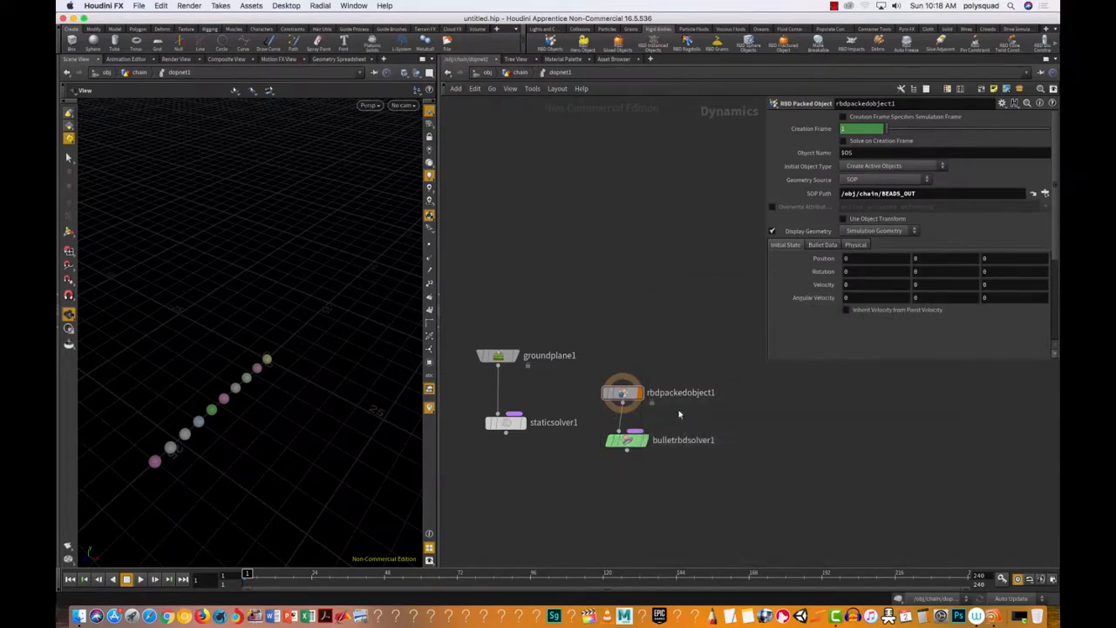
Search the available operators for RBD and examine the listed node types without adding one.
{"action": "scroll", "coordinate": [679, 421], "scroll_direction": "up", "scroll_amount": 5}
{"action": "mouse_move", "coordinate": [552, 368]}
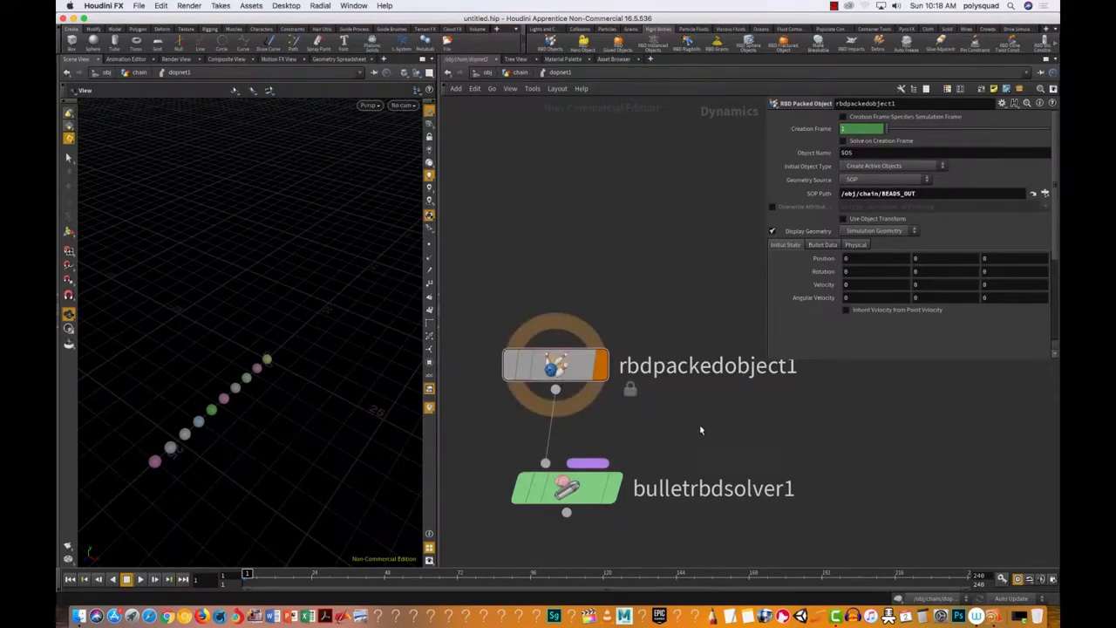
{"action": "key", "text": "Tab"}
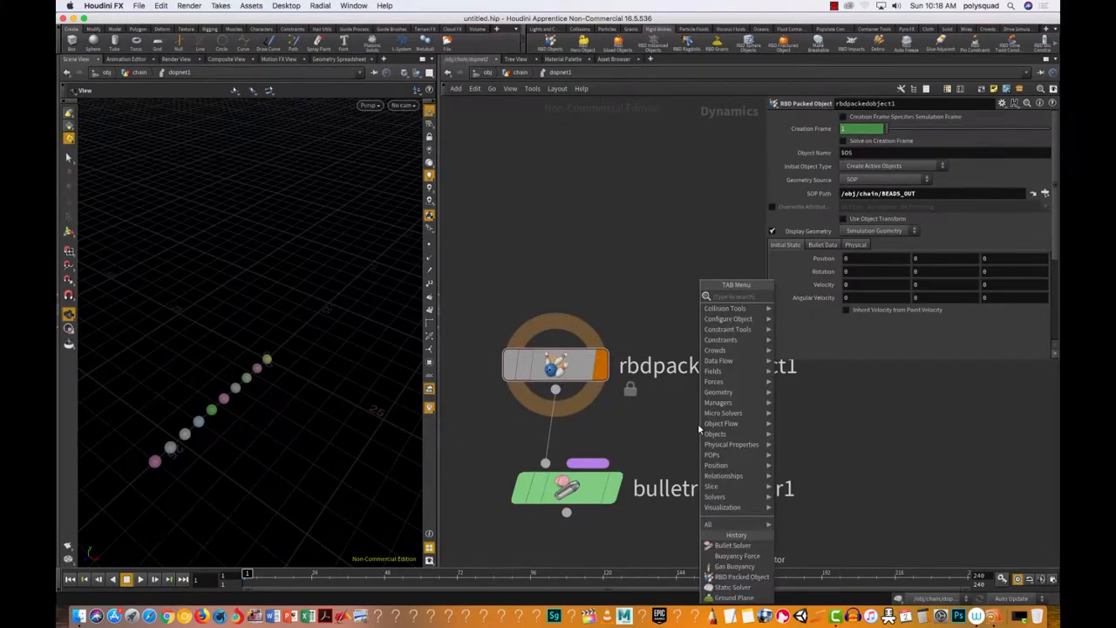
{"action": "type", "text": "rbd"}
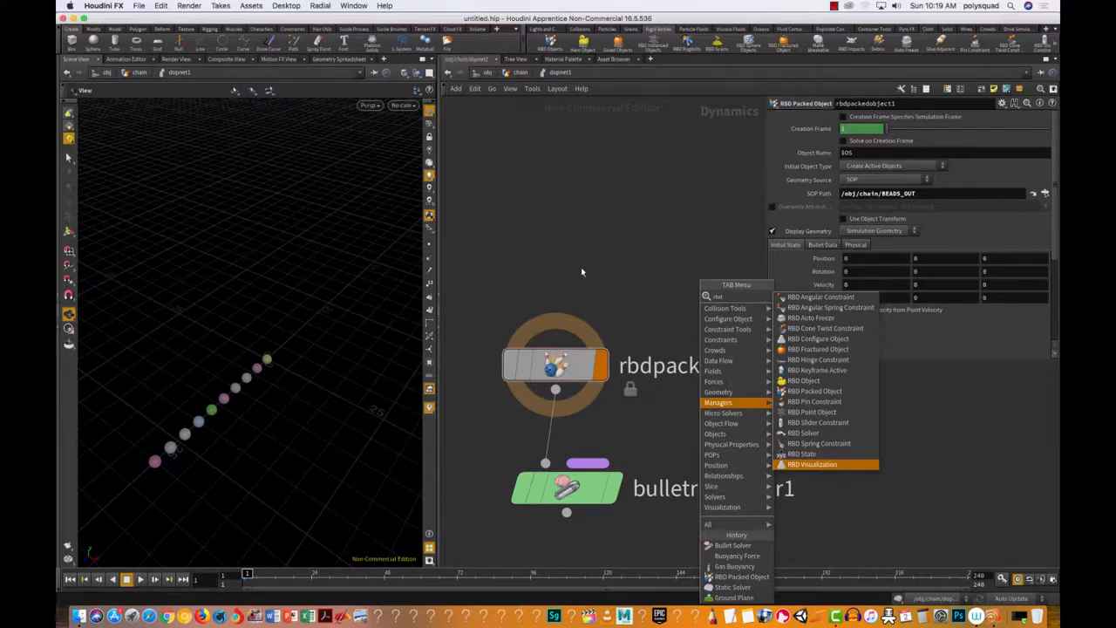
{"action": "key", "text": "Escape"}
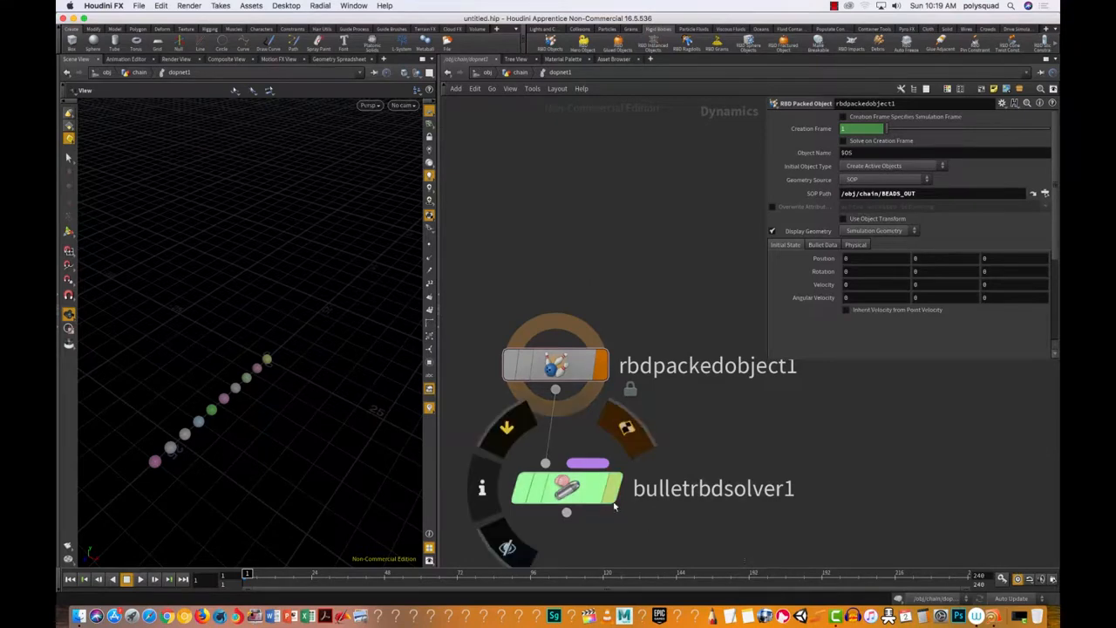
Reposition staticsolver1 and bulletrbdsolver1 so the two solvers sit side by side at the same height.
{"action": "left_click_drag", "start_coordinate": [637, 530], "coordinate": [474, 443]}
{"action": "scroll", "coordinate": [640, 520], "scroll_direction": "down", "scroll_amount": 3}
{"action": "scroll", "coordinate": [593, 532], "scroll_direction": "down", "scroll_amount": 2}
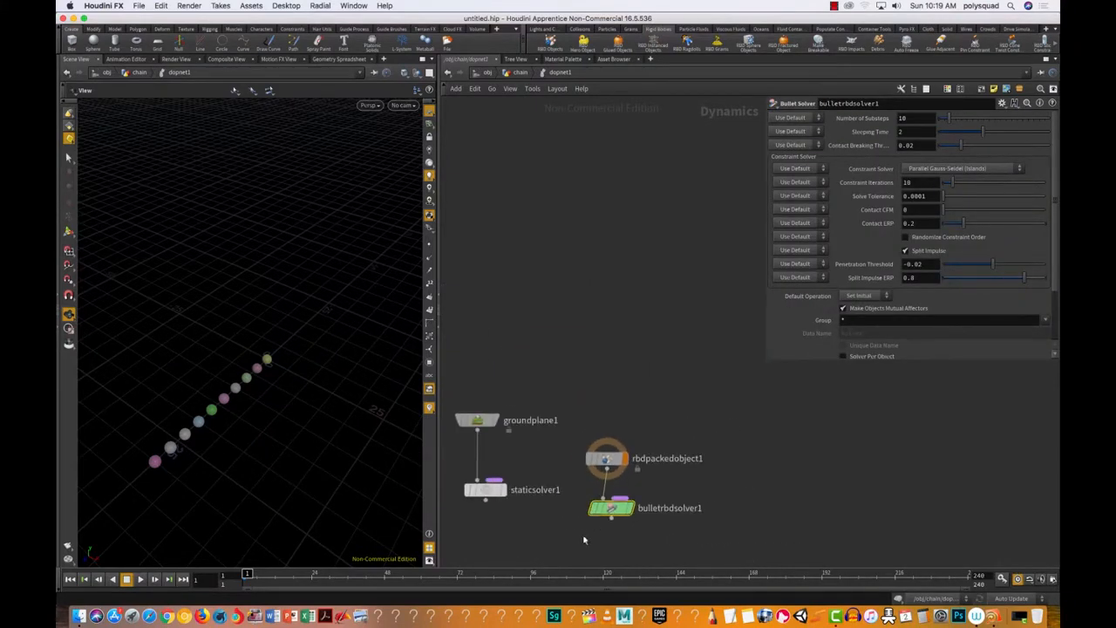
{"action": "left_click_drag", "start_coordinate": [485, 490], "coordinate": [513, 513]}
{"action": "left_click_drag", "start_coordinate": [616, 509], "coordinate": [642, 513]}
{"action": "key", "text": "Tab"}
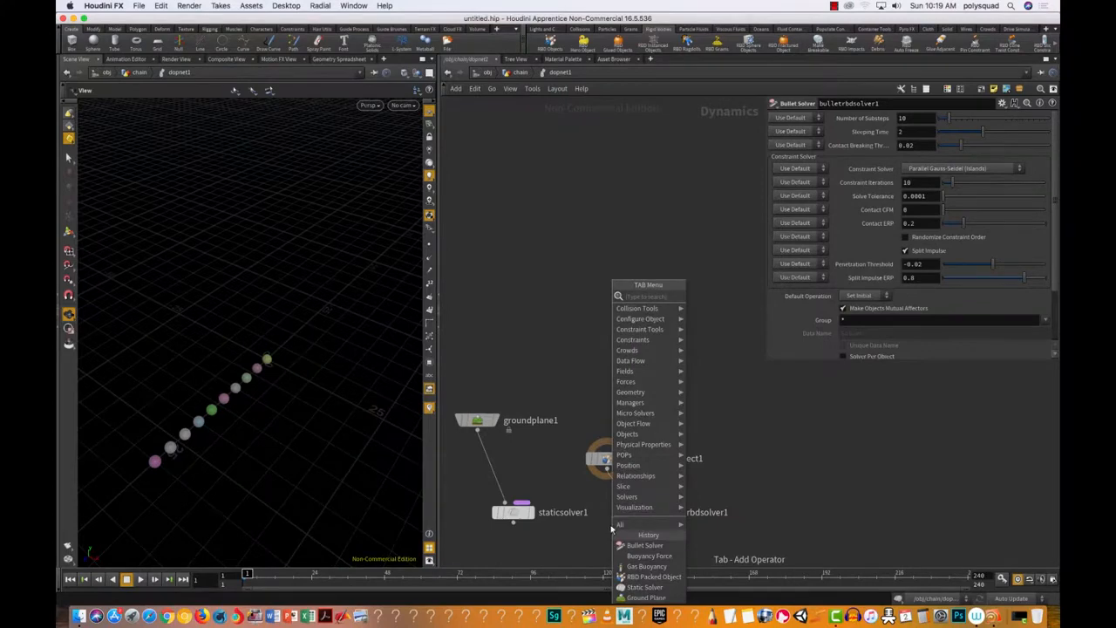
{"action": "type", "text": "merg"}
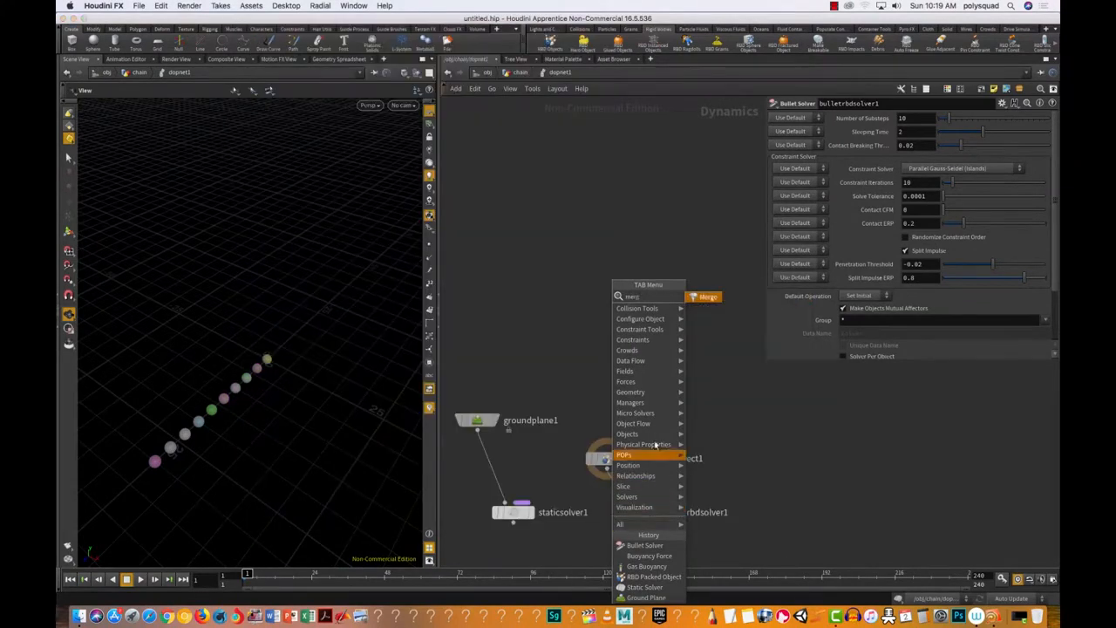
{"action": "key", "text": "Return"}
{"action": "key", "text": "Tab"}
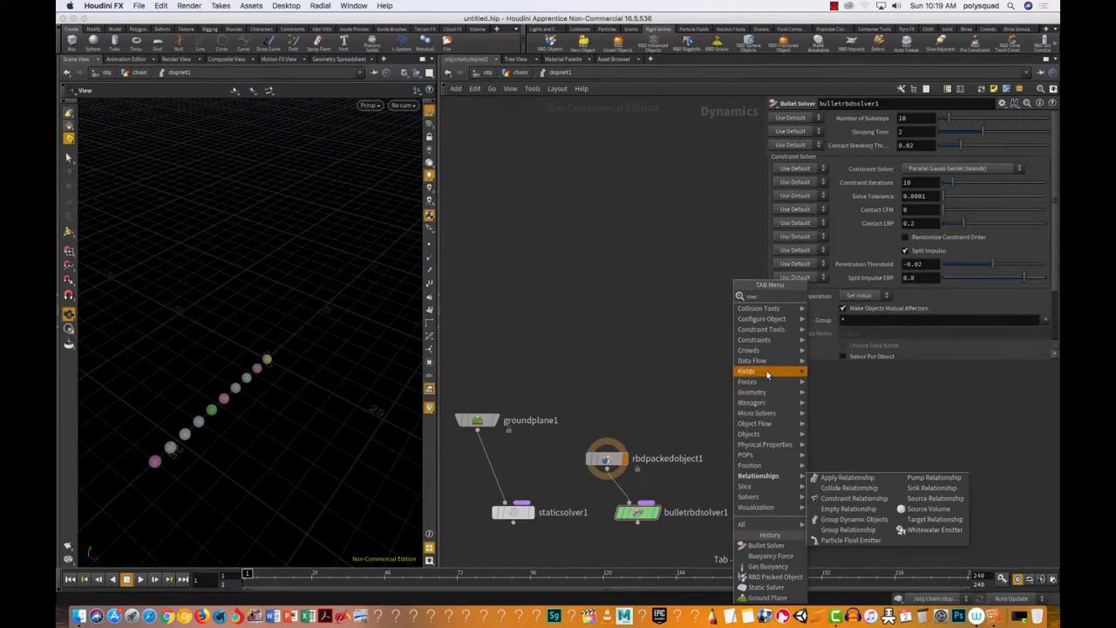
{"action": "left_click", "coordinate": [648, 361]}
{"action": "key", "text": "Tab"}
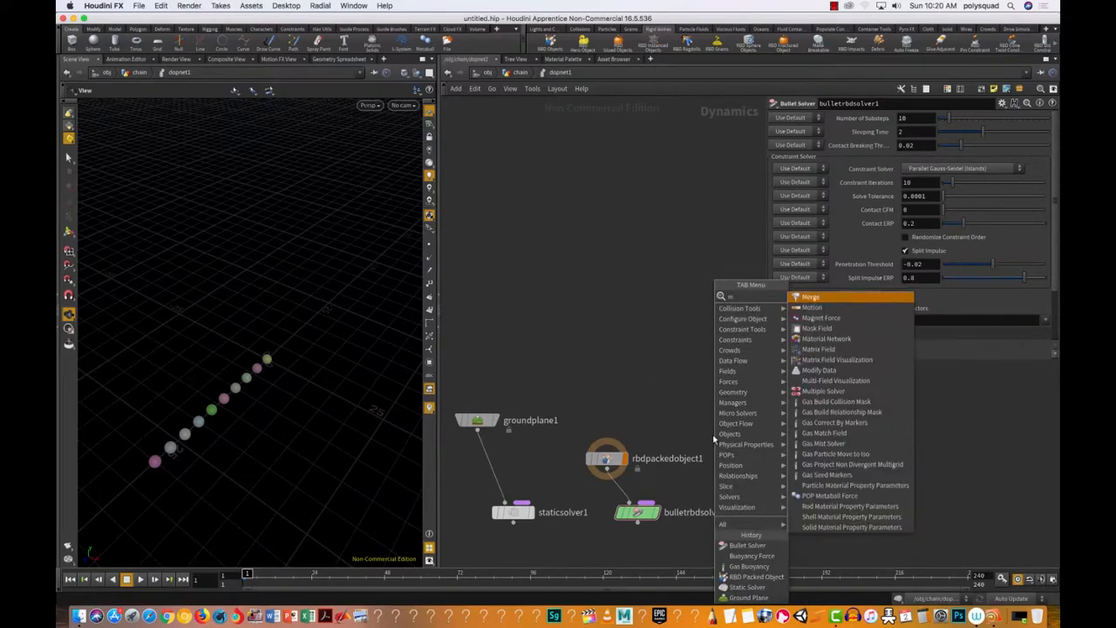
{"action": "mouse_move", "coordinate": [731, 413]}
{"action": "left_click", "coordinate": [843, 403]}
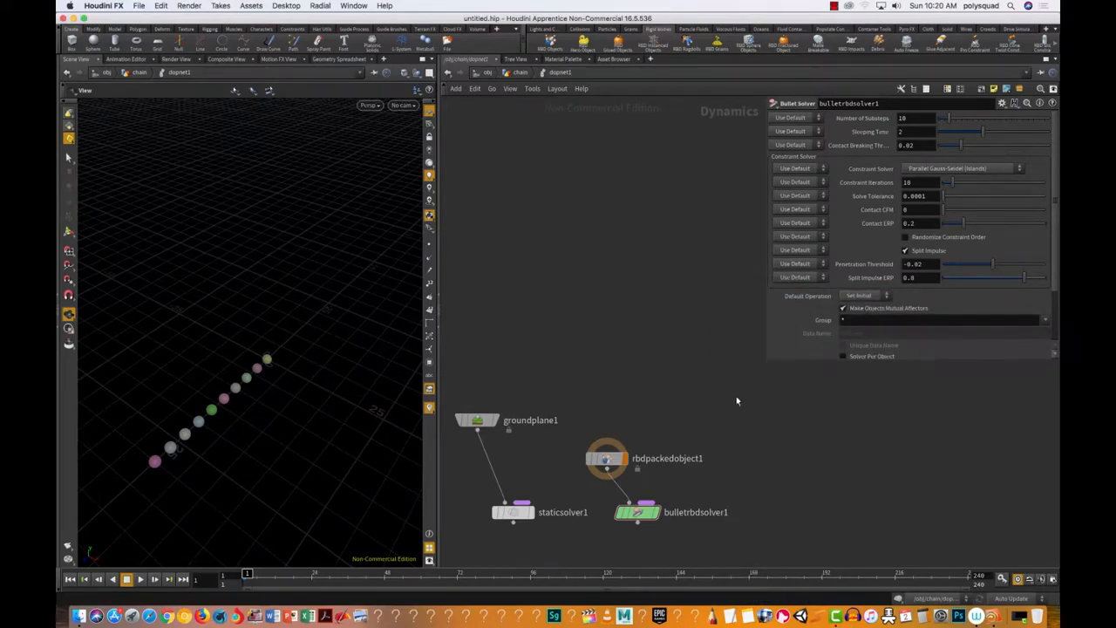
{"action": "key", "text": "Tab"}
{"action": "type", "text": "me"}
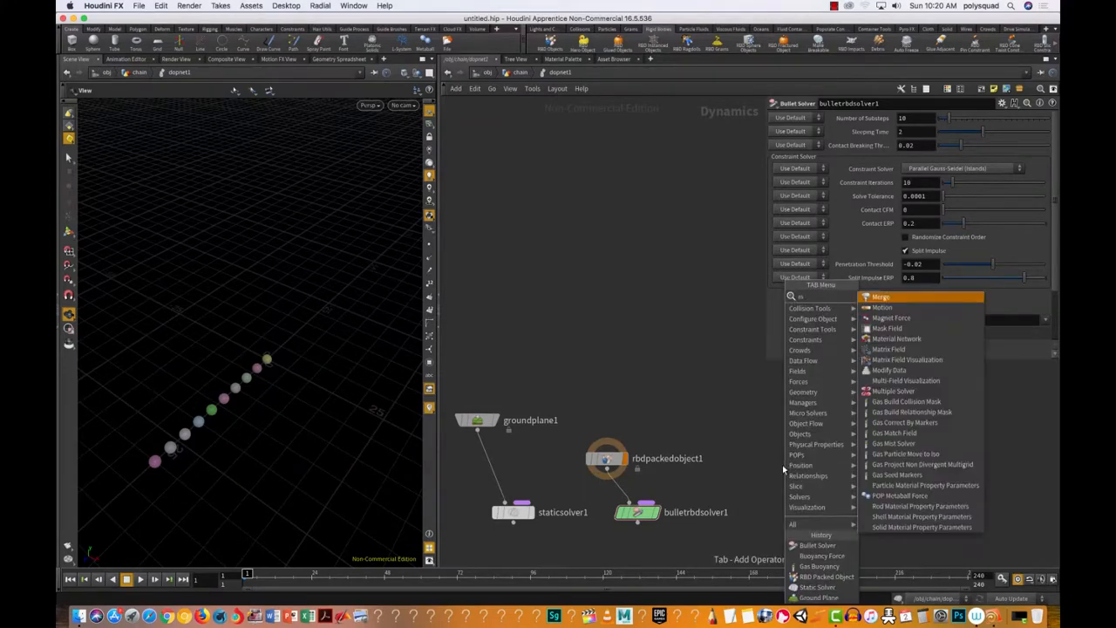
{"action": "left_click", "coordinate": [868, 307]}
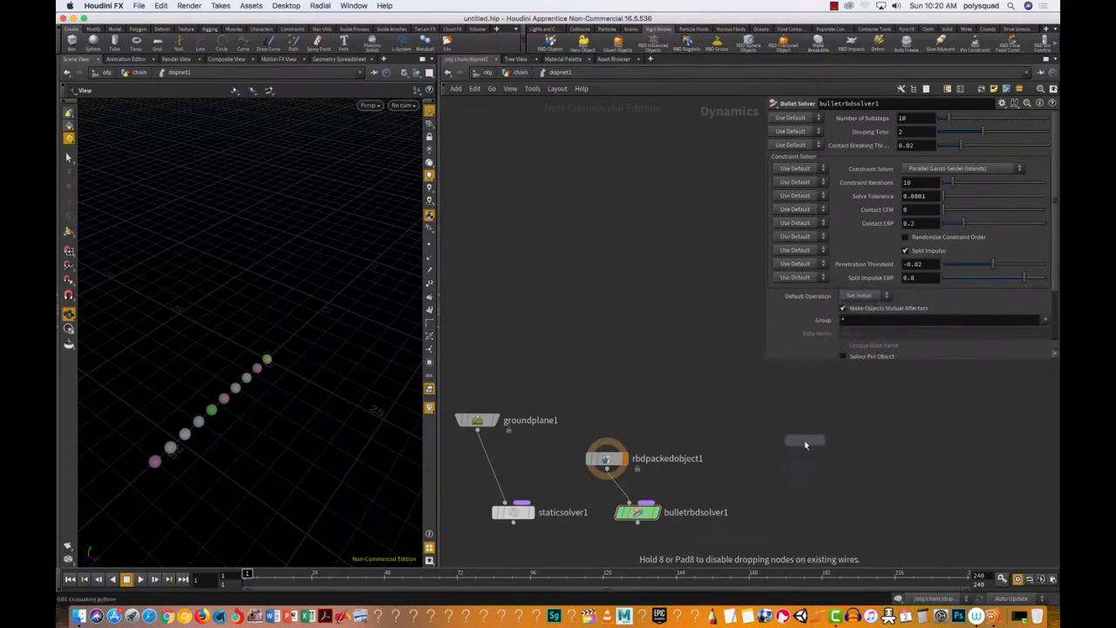
{"action": "left_click", "coordinate": [806, 442]}
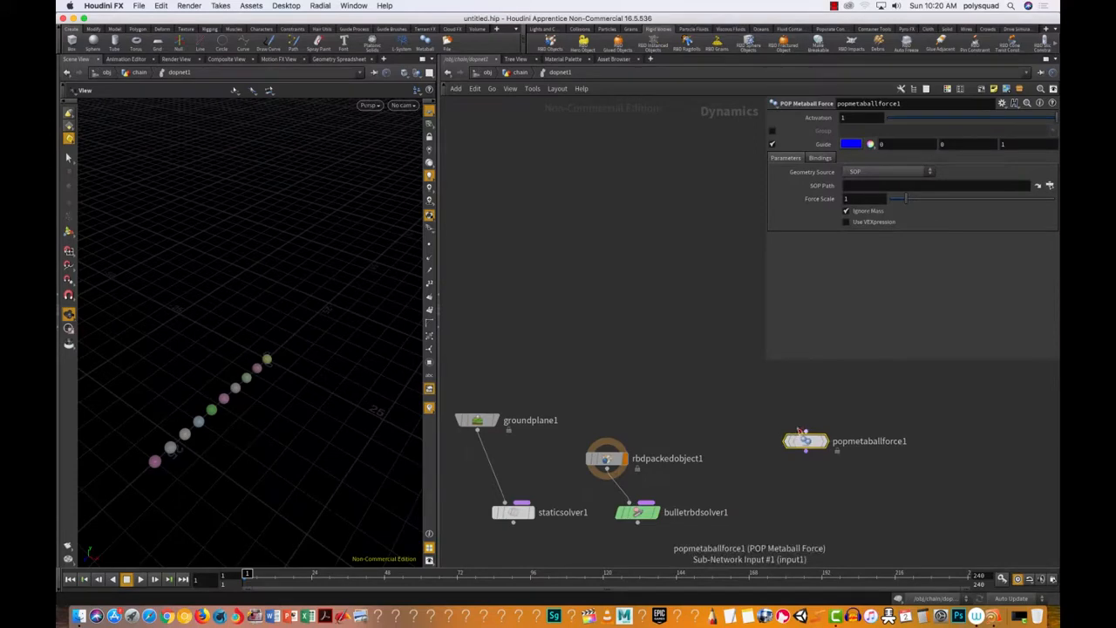
{"action": "key", "text": "Delete"}
Add a Merge node below the two solvers and connect staticsolver1 and bulletrbdsolver1 to its input.
{"action": "key", "text": "Tab"}
{"action": "type", "text": "mer"}
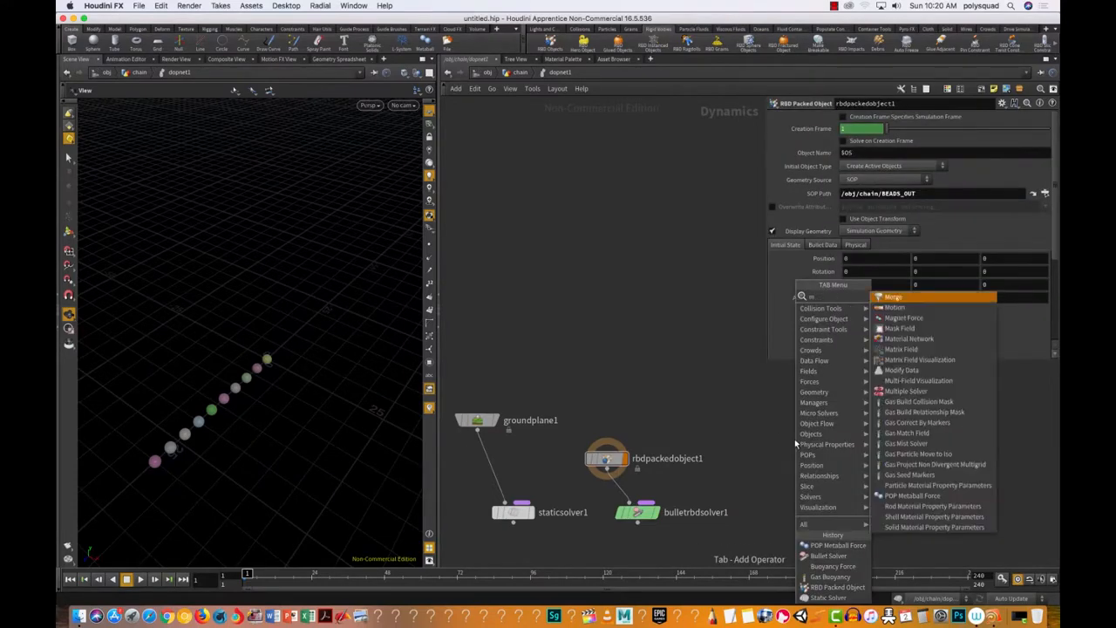
{"action": "left_click", "coordinate": [873, 301]}
{"action": "left_click", "coordinate": [566, 560]}
{"action": "left_click", "coordinate": [514, 523]}
{"action": "left_click", "coordinate": [571, 550]}
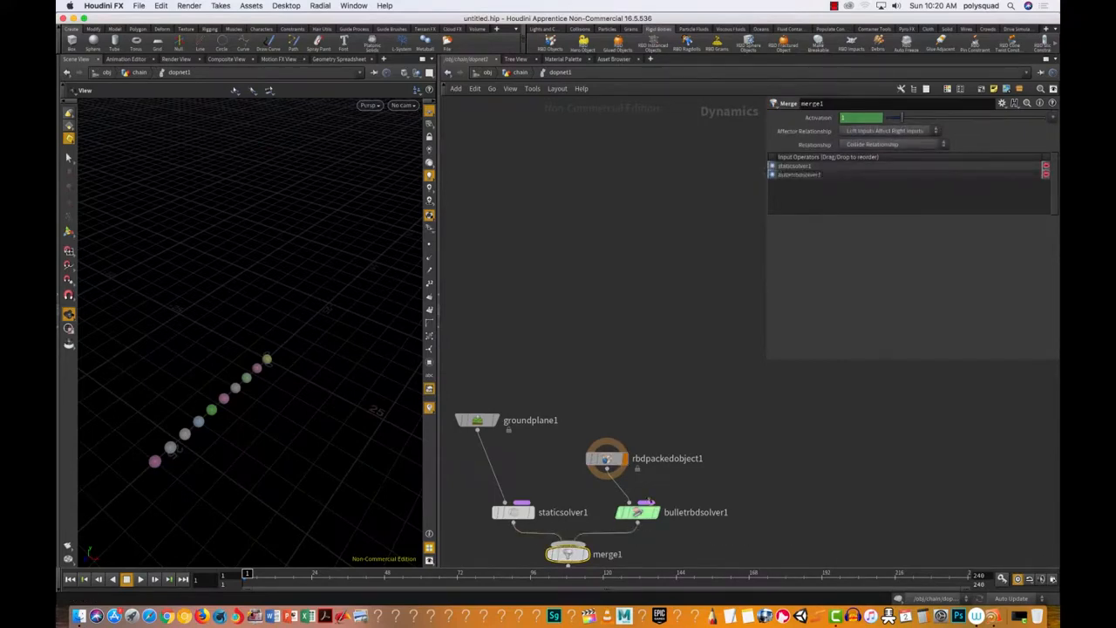
Arrange the ground plane, packed object, both solvers and the merge node with the automatic layout.
{"action": "left_click_drag", "start_coordinate": [457, 374], "coordinate": [654, 573]}
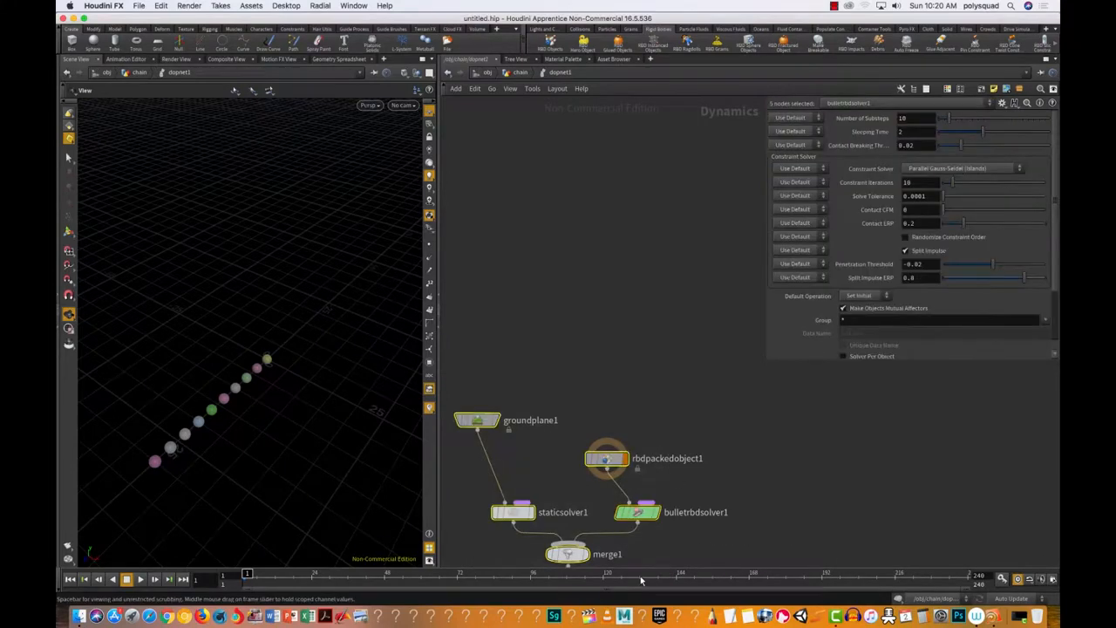
{"action": "left_click", "coordinate": [597, 399]}
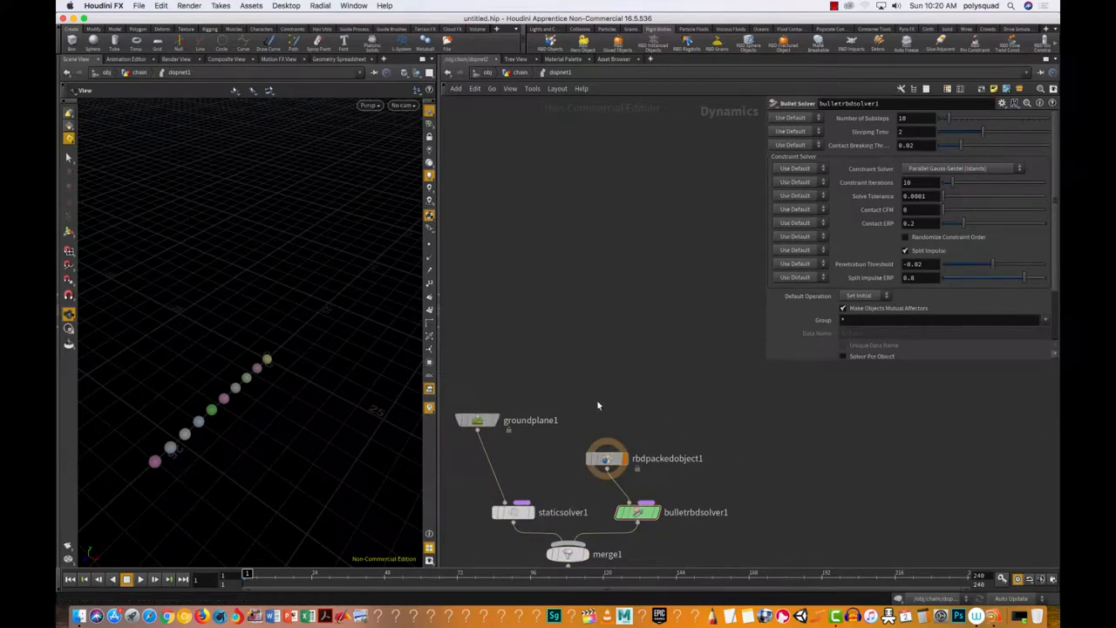
{"action": "left_click_drag", "start_coordinate": [470, 376], "coordinate": [718, 551]}
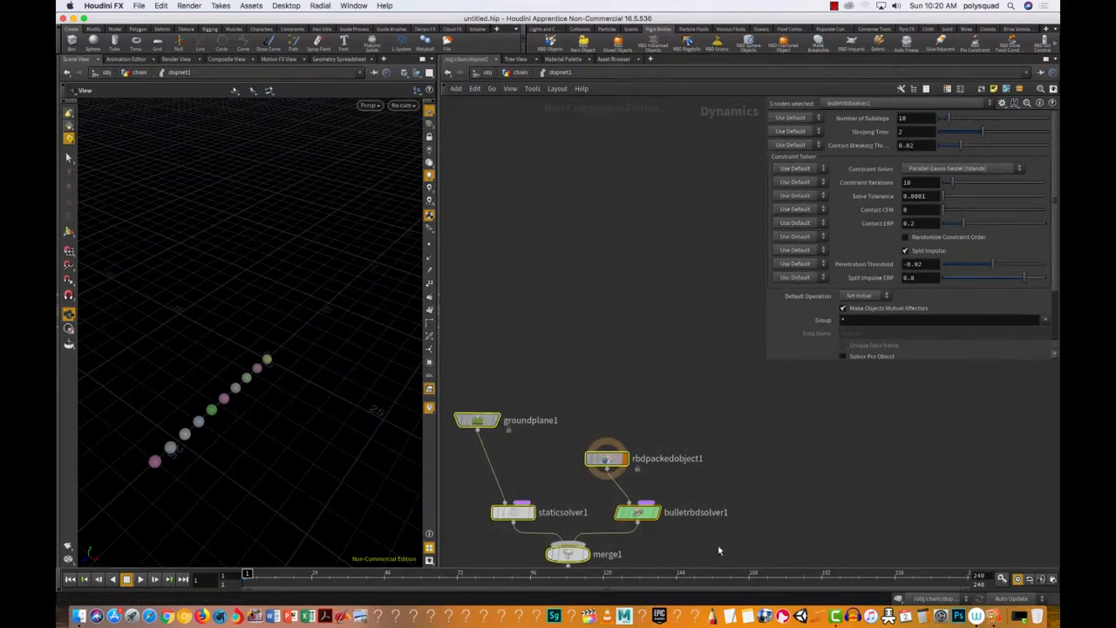
{"action": "key", "text": "l"}
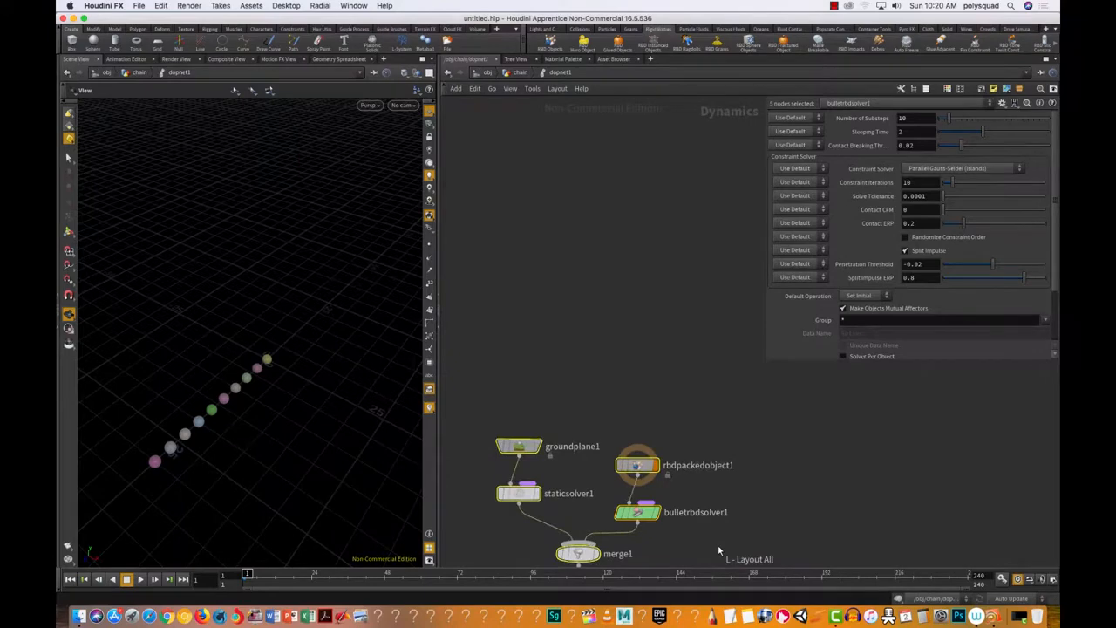
{"action": "left_click_drag", "start_coordinate": [638, 467], "coordinate": [639, 247]}
{"action": "left_click", "coordinate": [656, 380]}
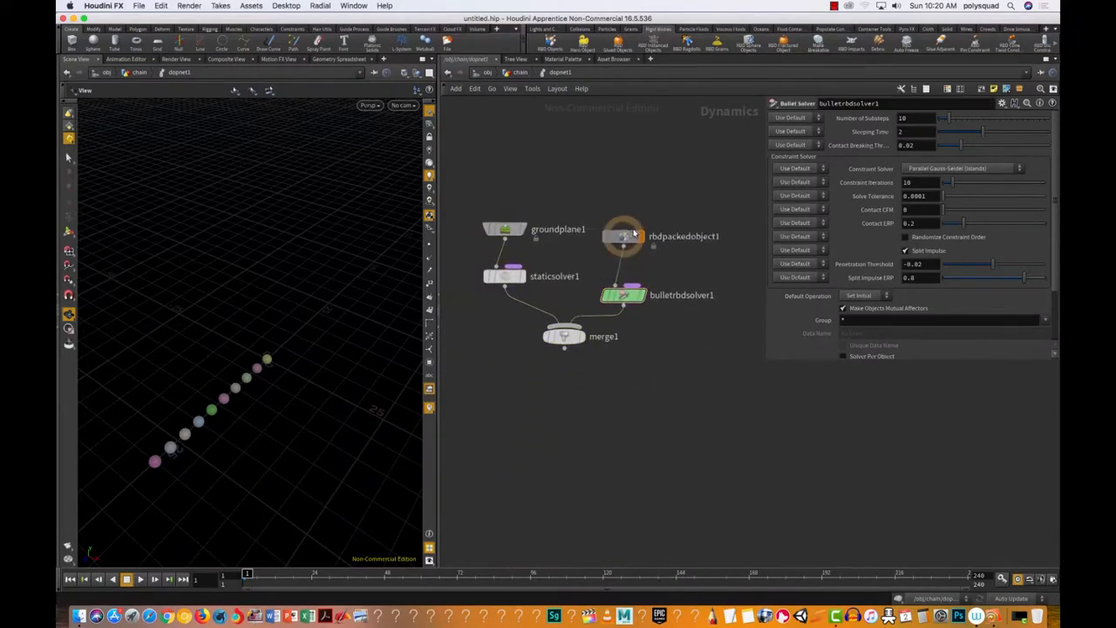
Display merge1's output and lower groundplane1 to a Y position of -10.4 below the beads.
{"action": "left_click", "coordinate": [562, 351]}
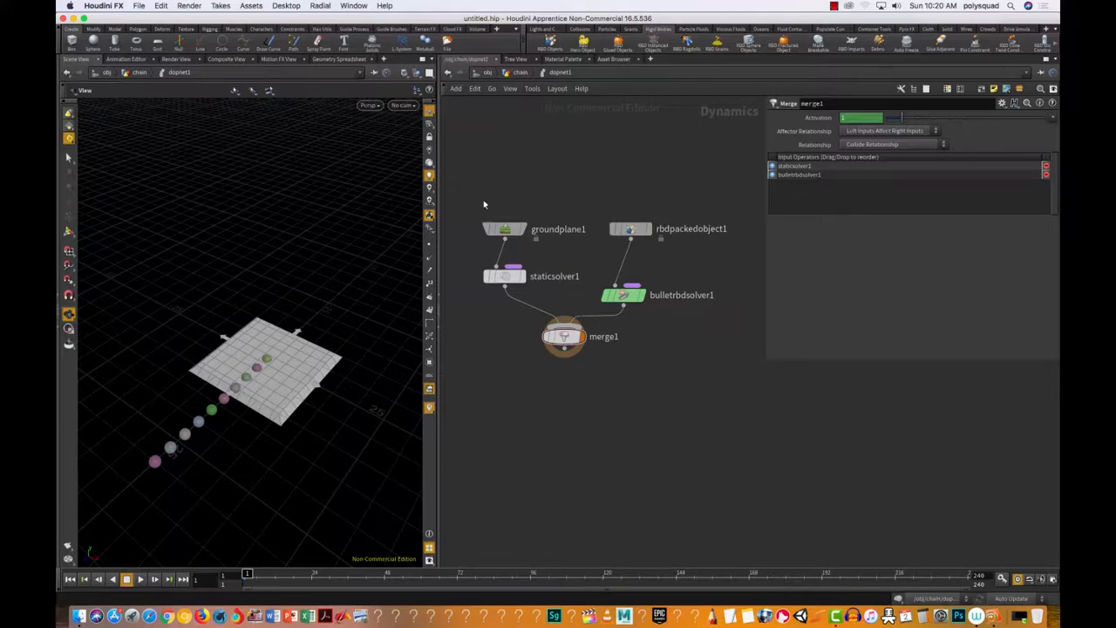
{"action": "left_click_drag", "start_coordinate": [541, 230], "coordinate": [558, 261]}
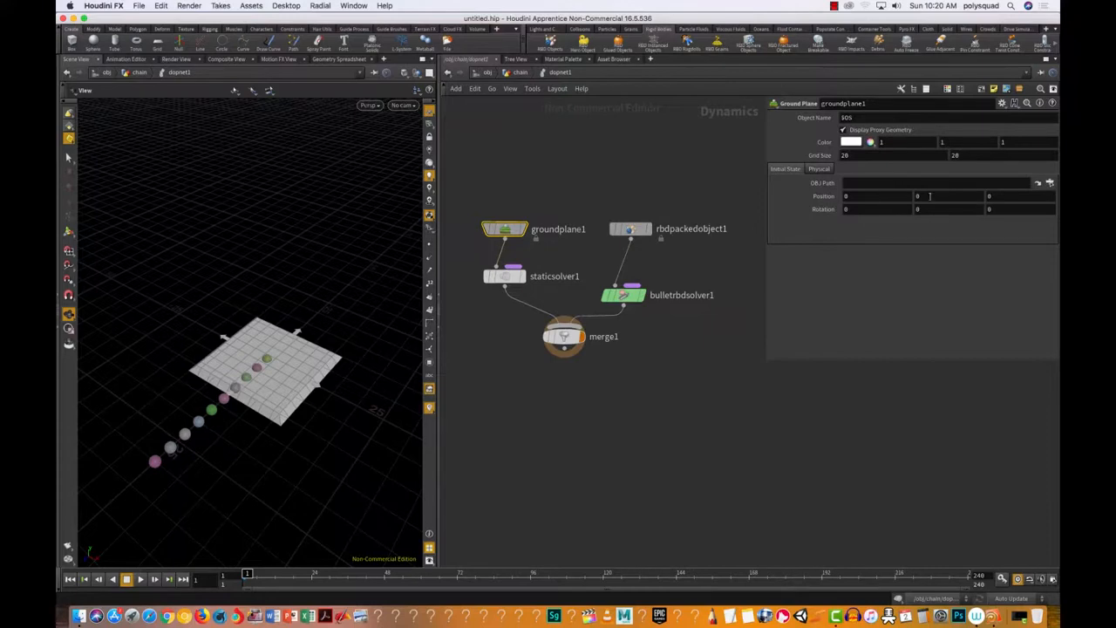
{"action": "middle_click_drag", "start_coordinate": [925, 197], "coordinate": [450, 443]}
{"action": "left_click_drag", "start_coordinate": [319, 465], "coordinate": [291, 429]}
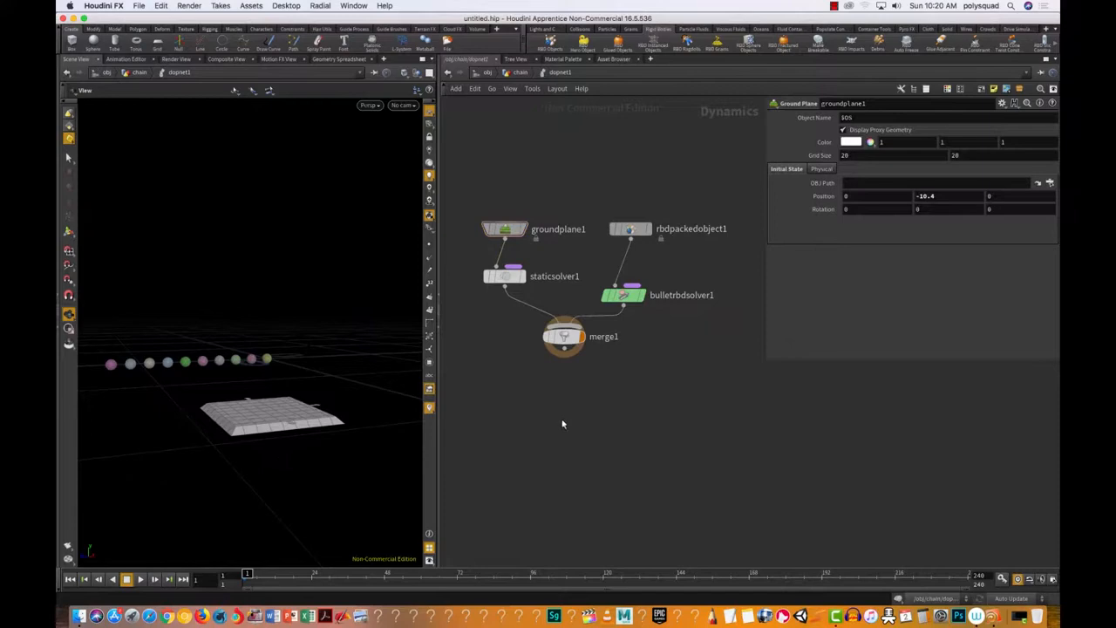
Add a Gravity Force node below merge1, connect merge1 to its input and display its output.
{"action": "key", "text": "Tab"}
{"action": "mouse_move", "coordinate": [572, 413]}
{"action": "key", "text": "Return"}
{"action": "key", "text": "Tab"}
{"action": "mouse_move", "coordinate": [572, 361]}
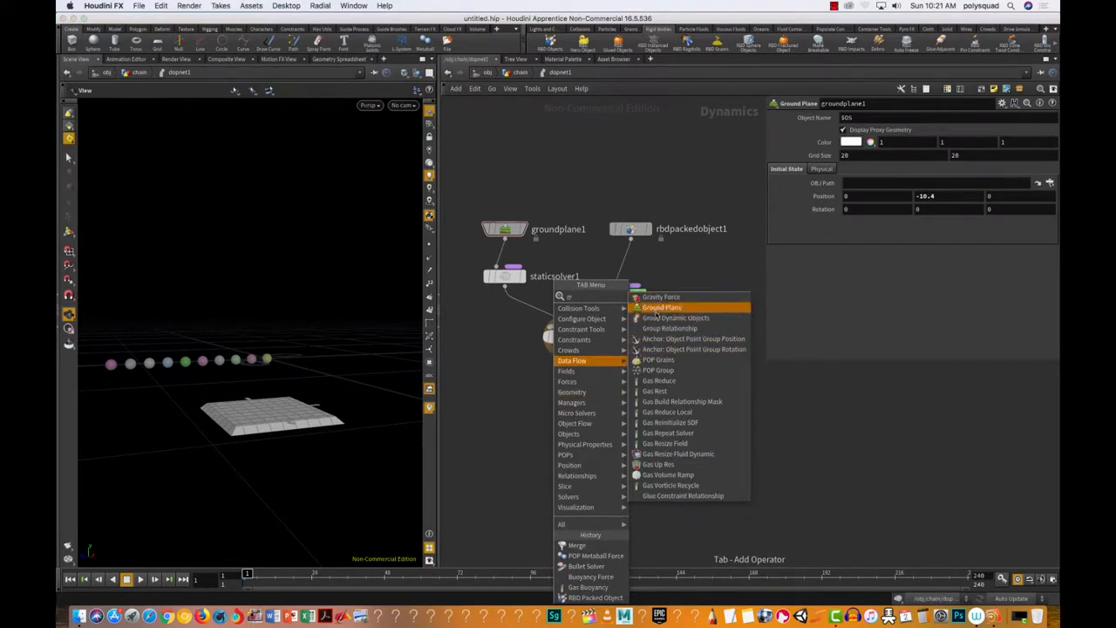
{"action": "left_click", "coordinate": [660, 298]}
{"action": "left_click", "coordinate": [548, 421]}
{"action": "left_click_drag", "start_coordinate": [560, 371], "coordinate": [548, 412]}
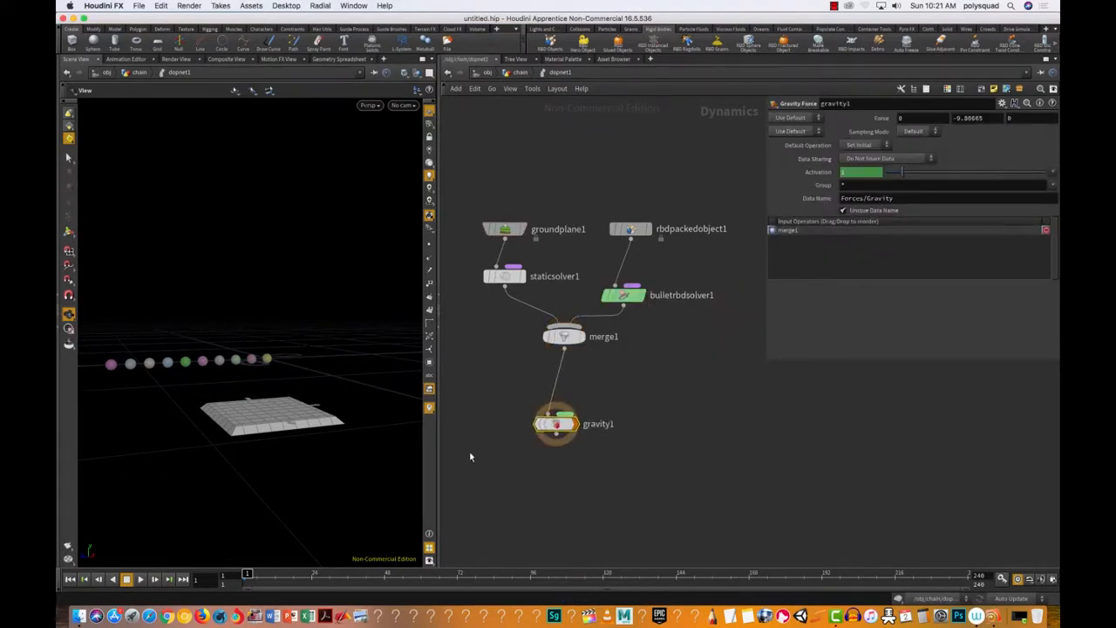
Play the simulation to watch the beads fall, then stop and return to frame 1.
{"action": "left_click", "coordinate": [140, 580]}
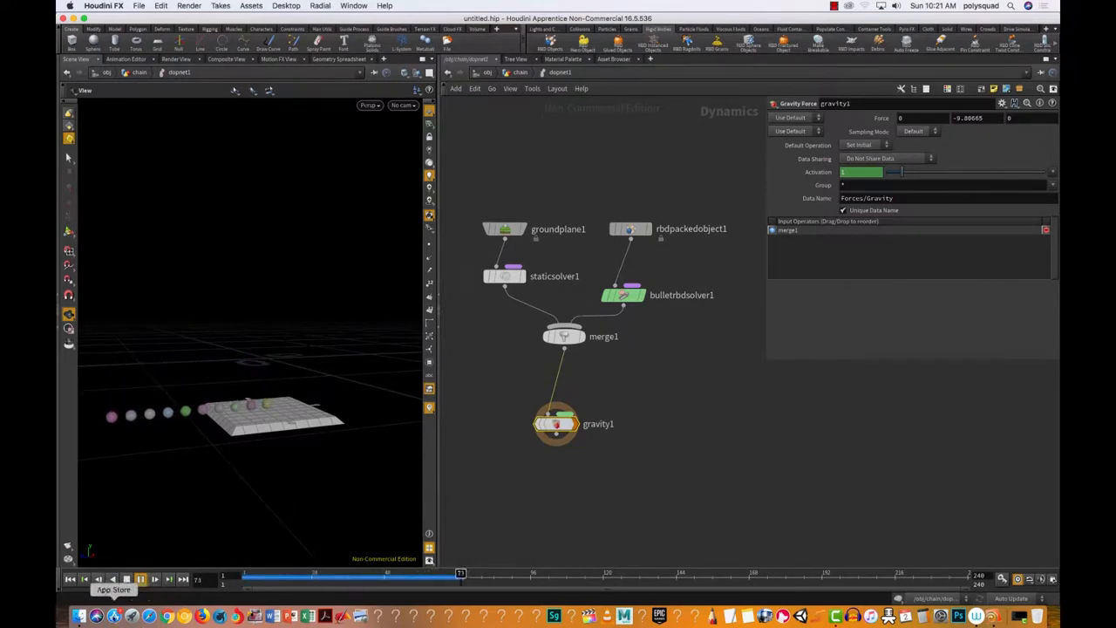
{"action": "left_click", "coordinate": [129, 584]}
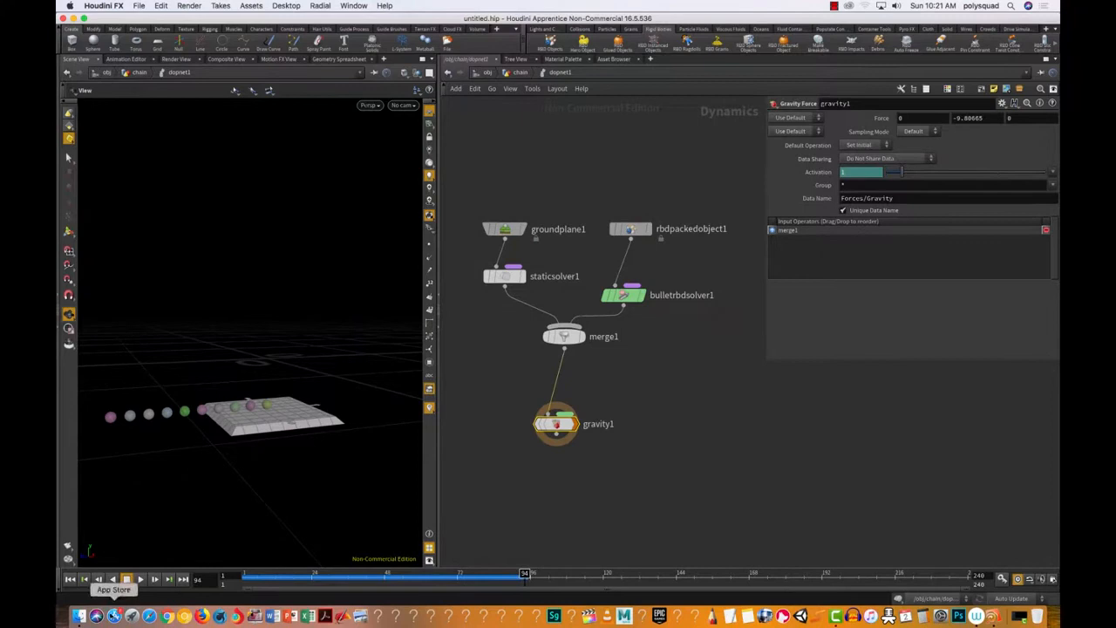
{"action": "left_click", "coordinate": [70, 579]}
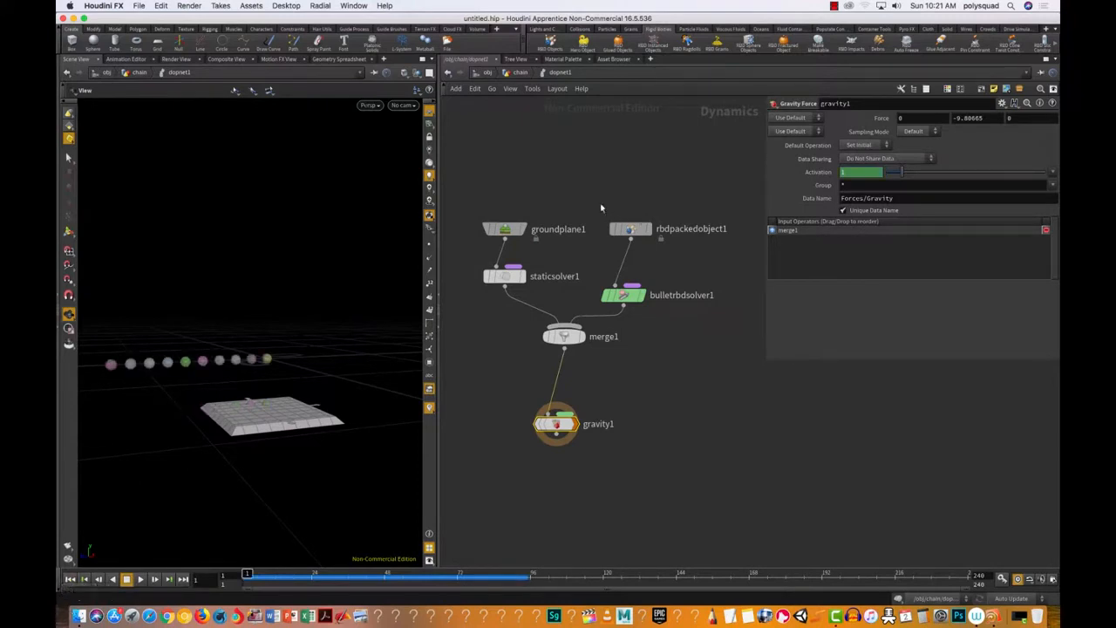
Set the physical Bounce of rbdpackedobject1 to 1 and play the simulation.
{"action": "left_click", "coordinate": [630, 229]}
{"action": "left_click", "coordinate": [862, 246]}
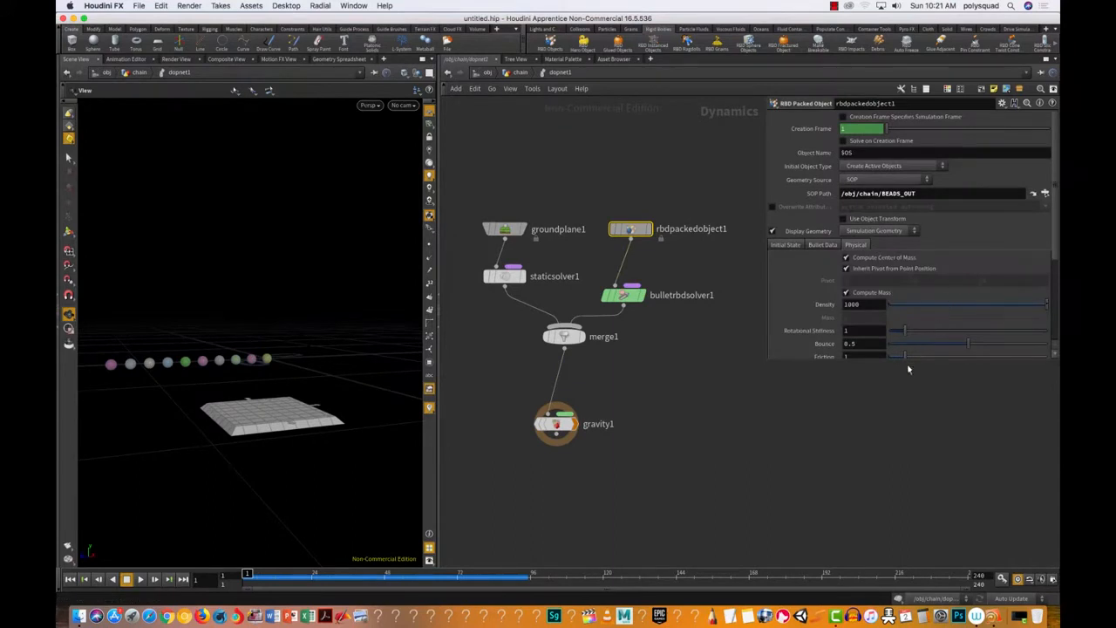
{"action": "left_click_drag", "start_coordinate": [989, 343], "coordinate": [1016, 344]}
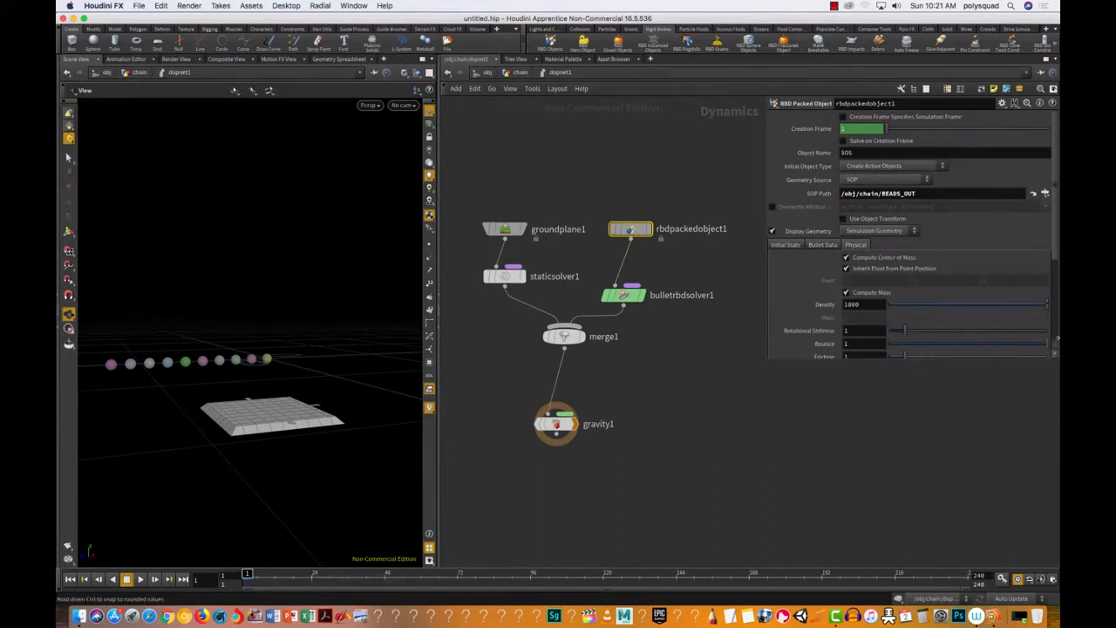
{"action": "left_click", "coordinate": [140, 579]}
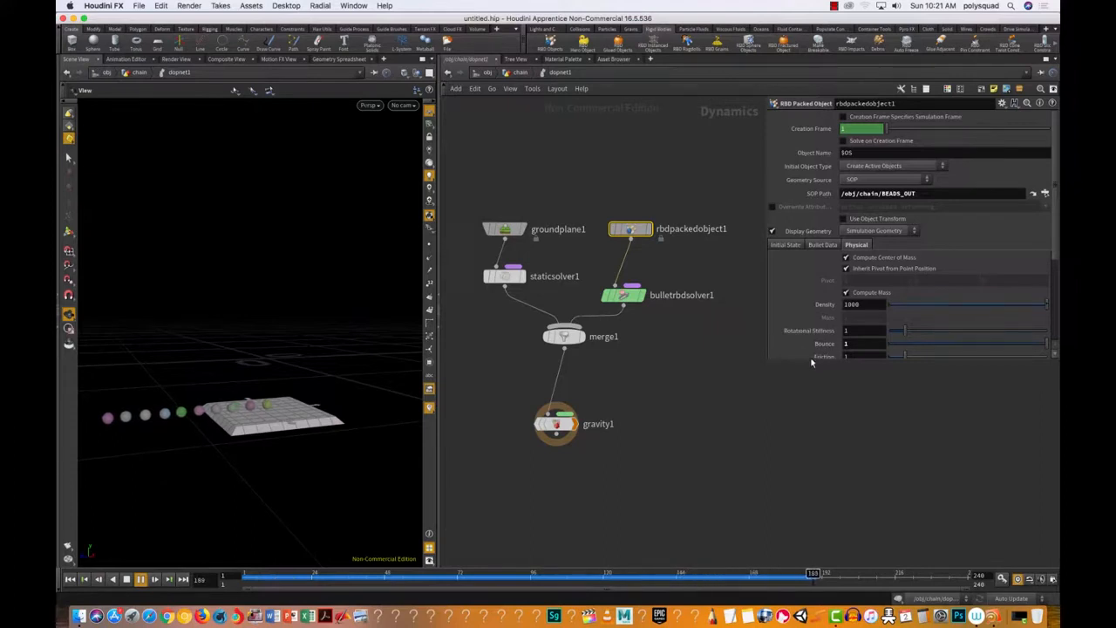
Enlarge the parameter area and set the Bounce of rbdpackedobject1 to 2 during playback.
{"action": "left_click_drag", "start_coordinate": [810, 358], "coordinate": [810, 428]}
{"action": "double_click", "coordinate": [846, 344]}
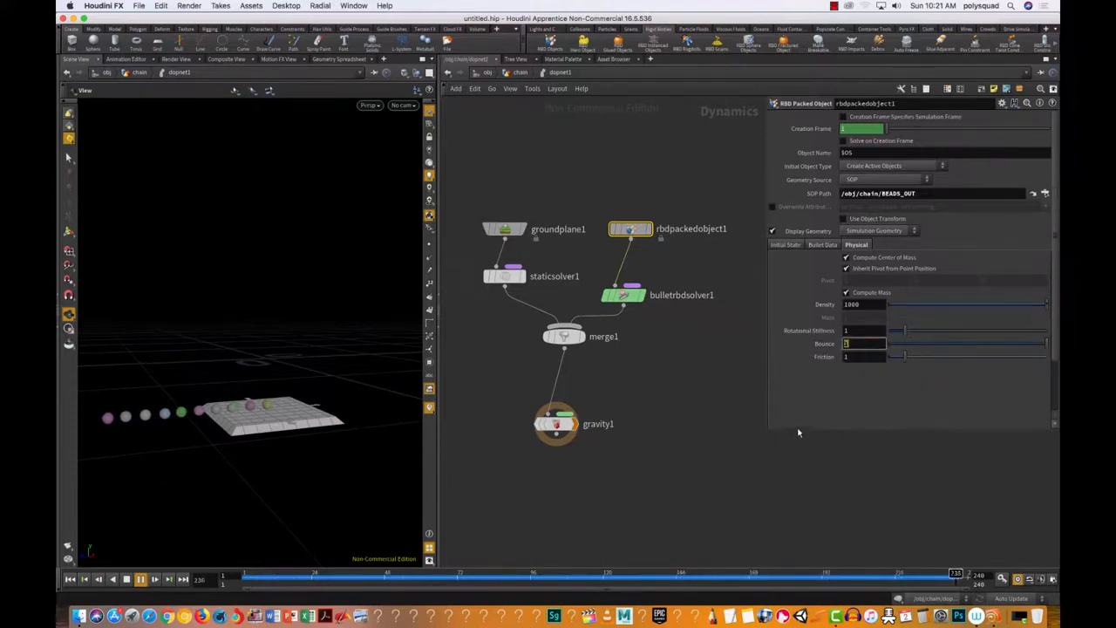
{"action": "type", "text": "2"}
{"action": "key", "text": "Return"}
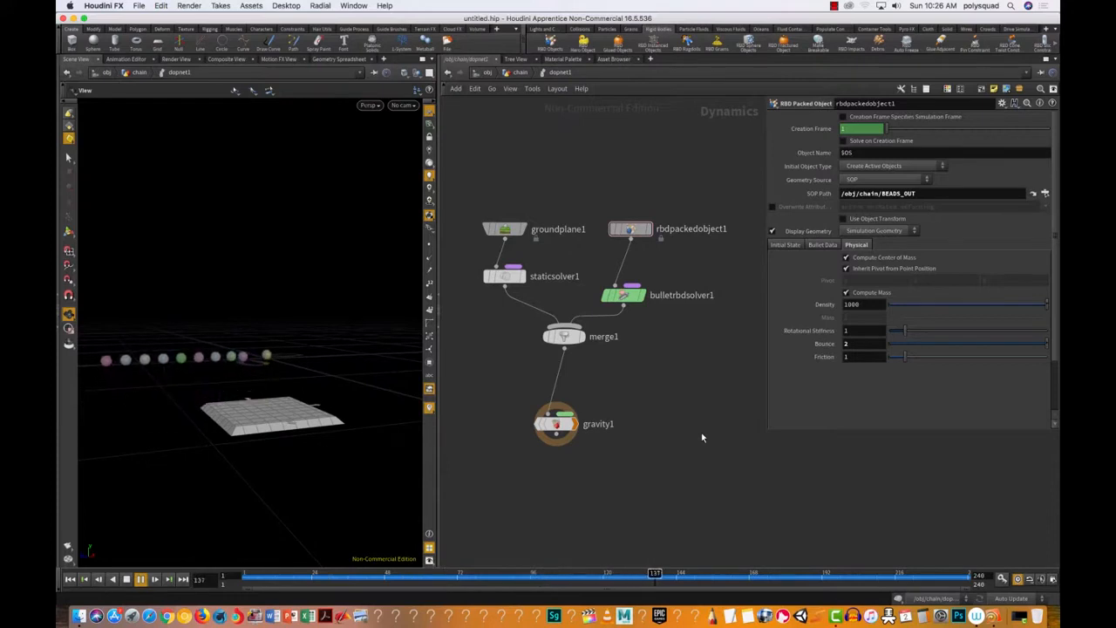
Stop the playback and set the Bounce of rbdpackedobject1 to .5.
{"action": "left_click", "coordinate": [127, 579]}
{"action": "left_click", "coordinate": [853, 344]}
{"action": "type", "text": ".3"}
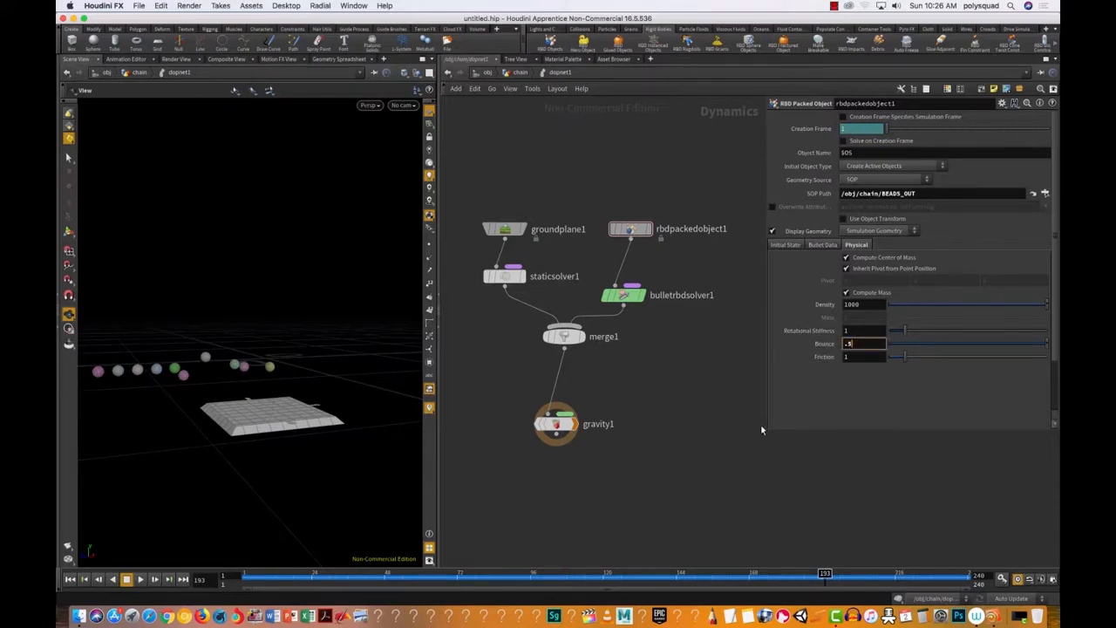
{"action": "key", "text": "Return"}
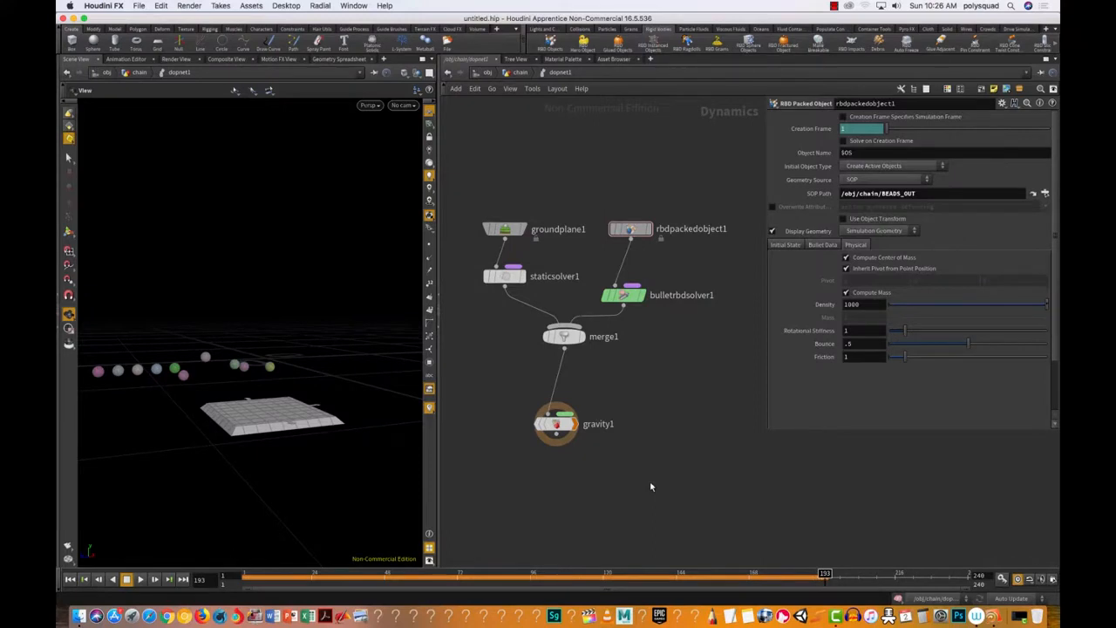
{"action": "key", "text": "Tab"}
{"action": "type", "text": "con"}
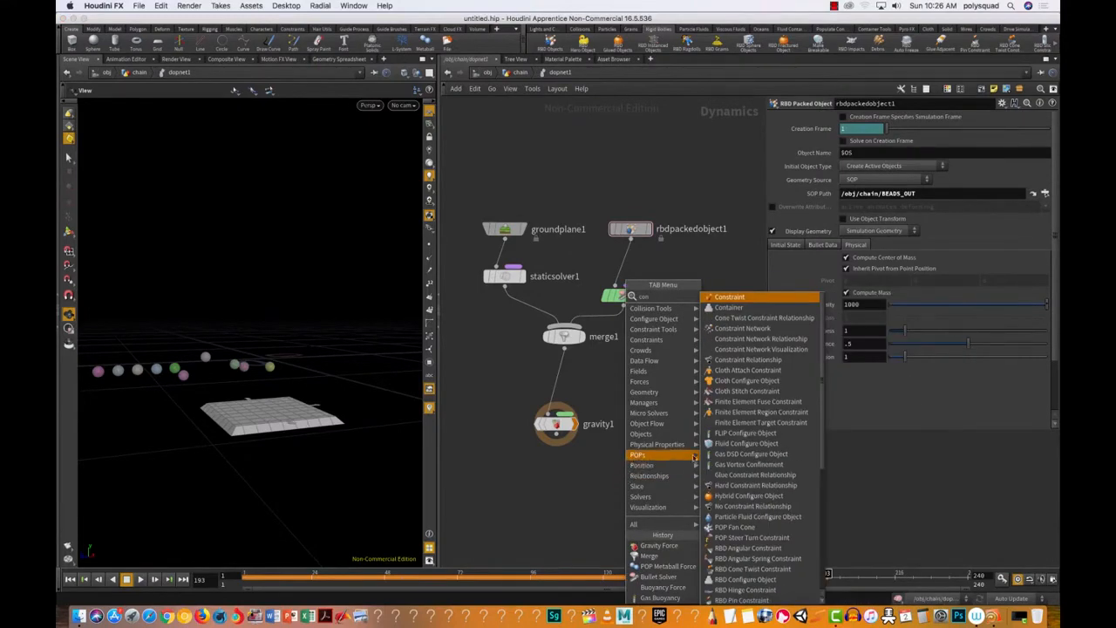
{"action": "key", "text": "Escape"}
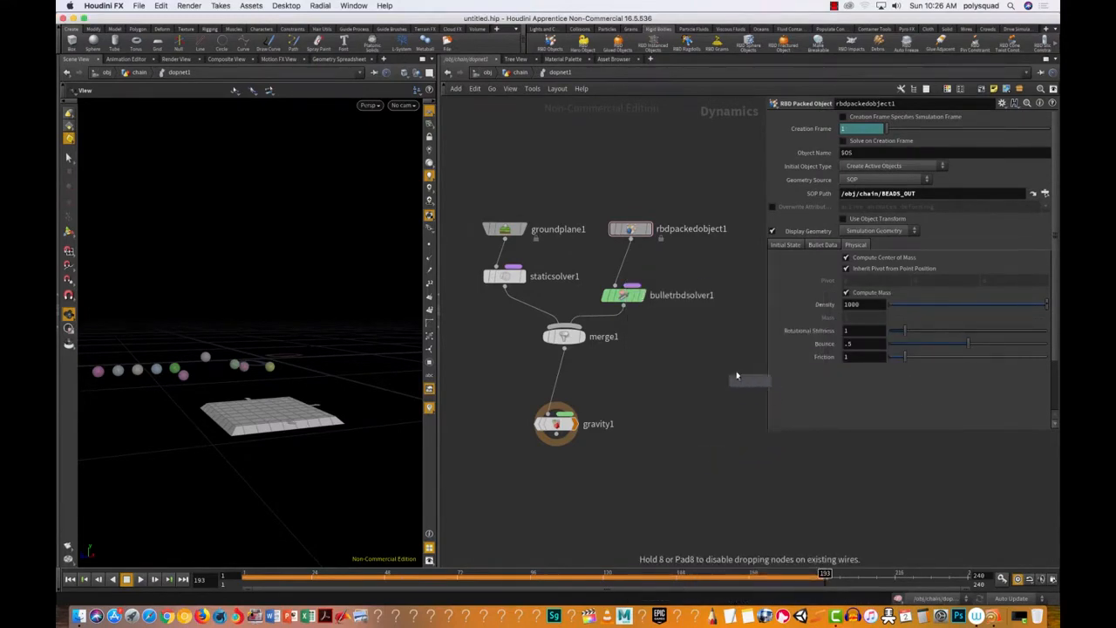
{"action": "key", "text": "Tab"}
{"action": "mouse_move", "coordinate": [662, 489]}
{"action": "key", "text": "Escape"}
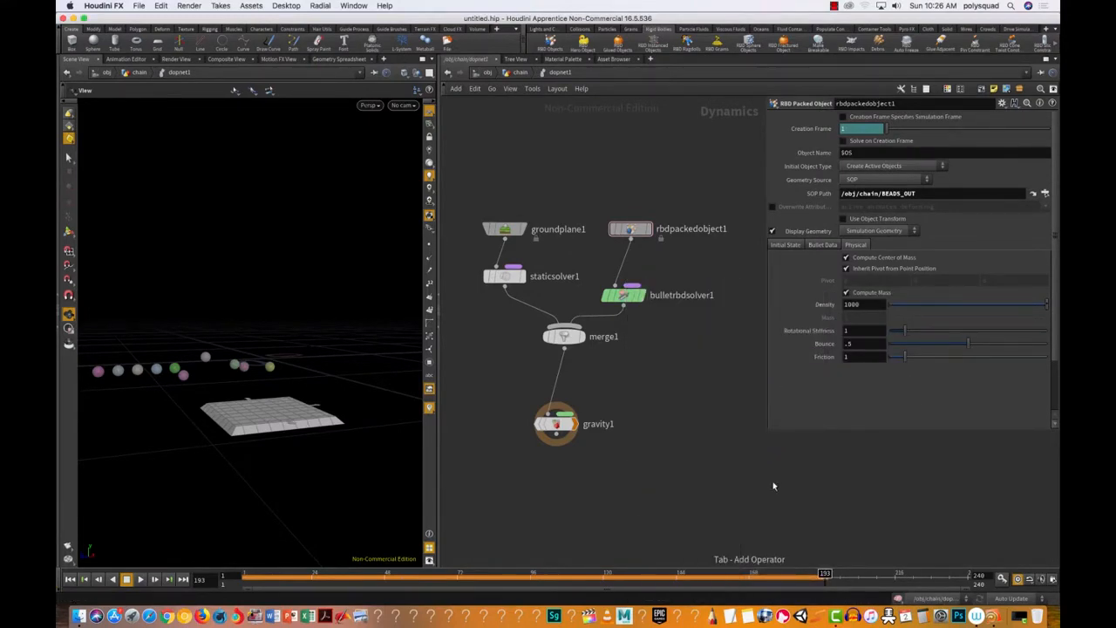
{"action": "key", "text": "Tab"}
{"action": "type", "text": "cons"}
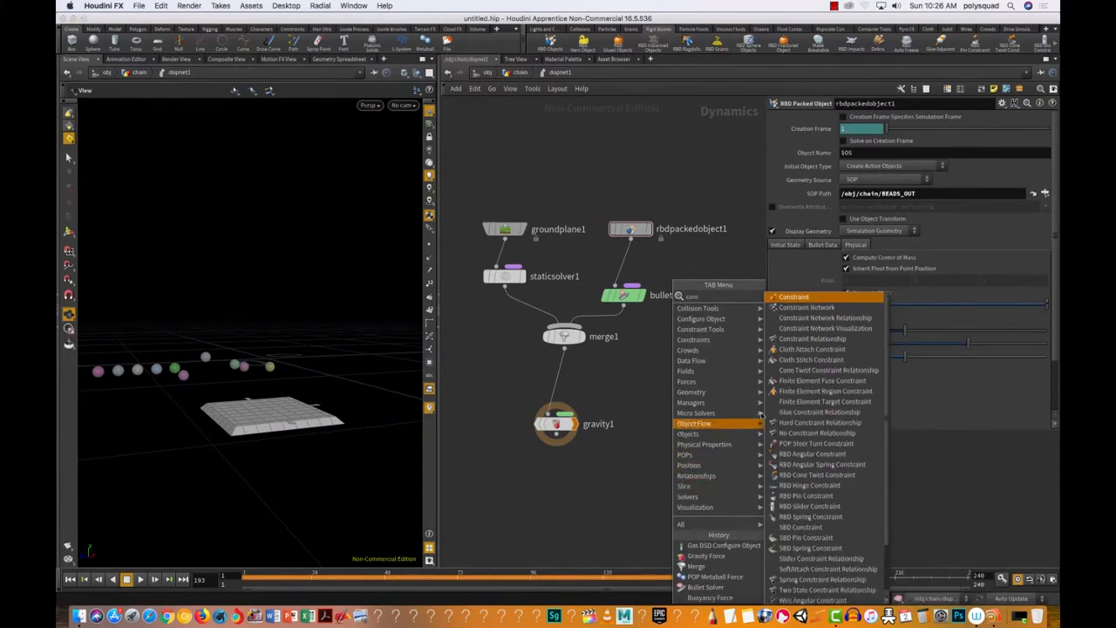
{"action": "key", "text": "Return"}
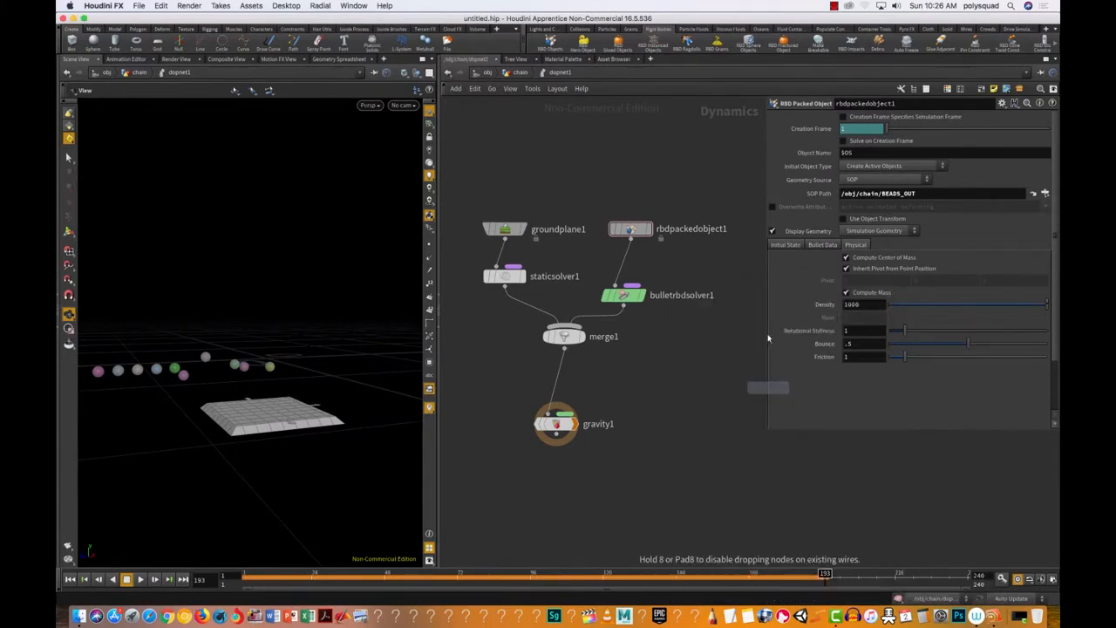
{"action": "key", "text": "Escape"}
{"action": "key", "text": "Tab"}
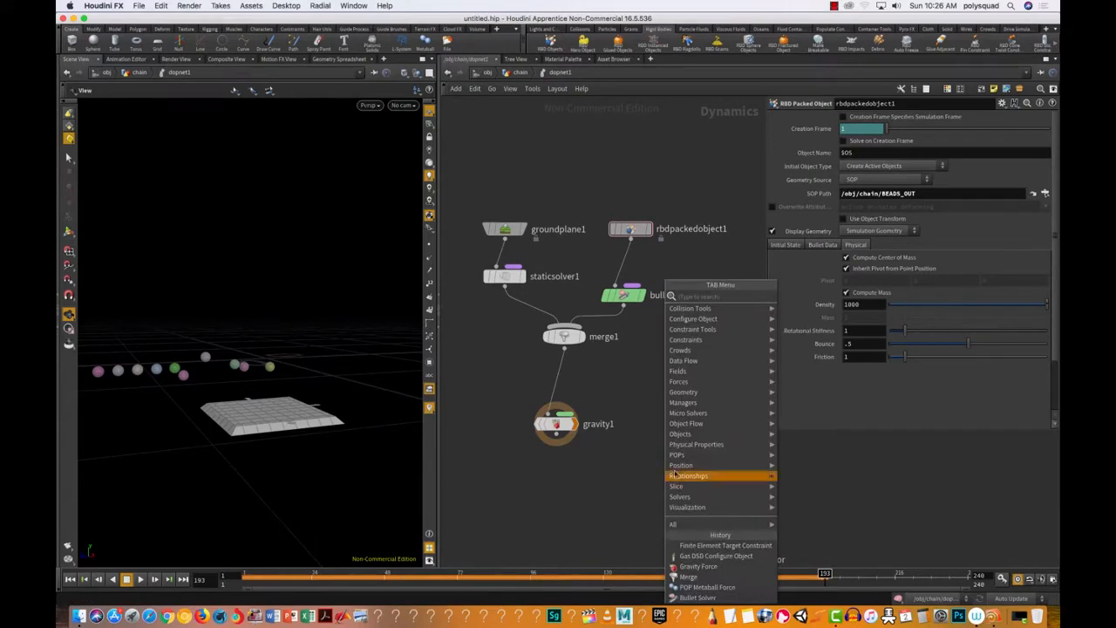
{"action": "mouse_move", "coordinate": [698, 458]}
{"action": "type", "text": "co"}
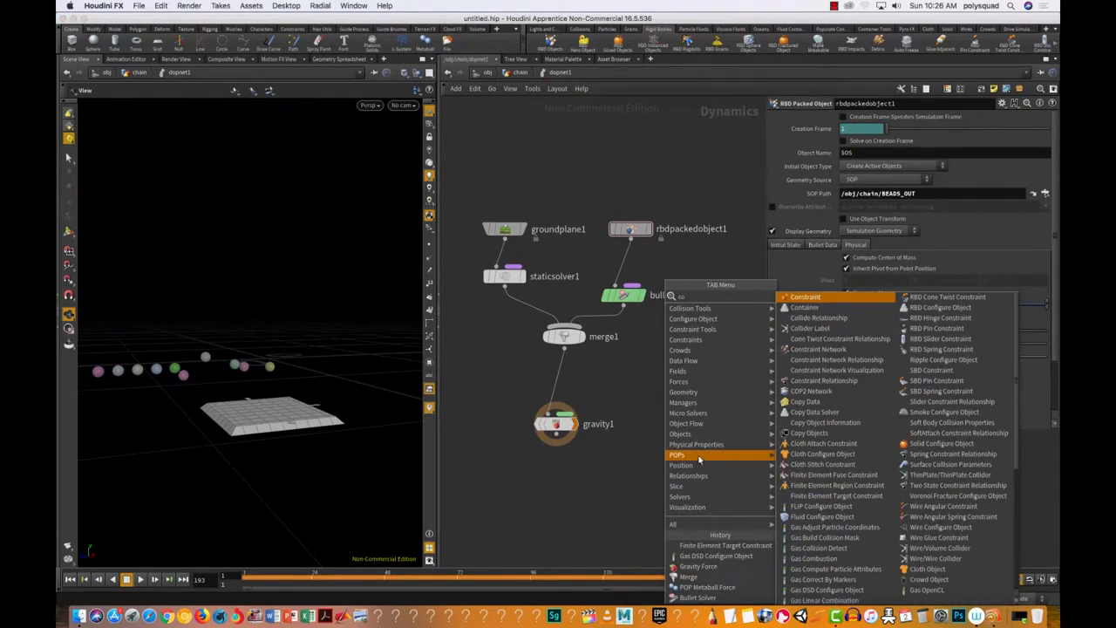
{"action": "key", "text": "Return"}
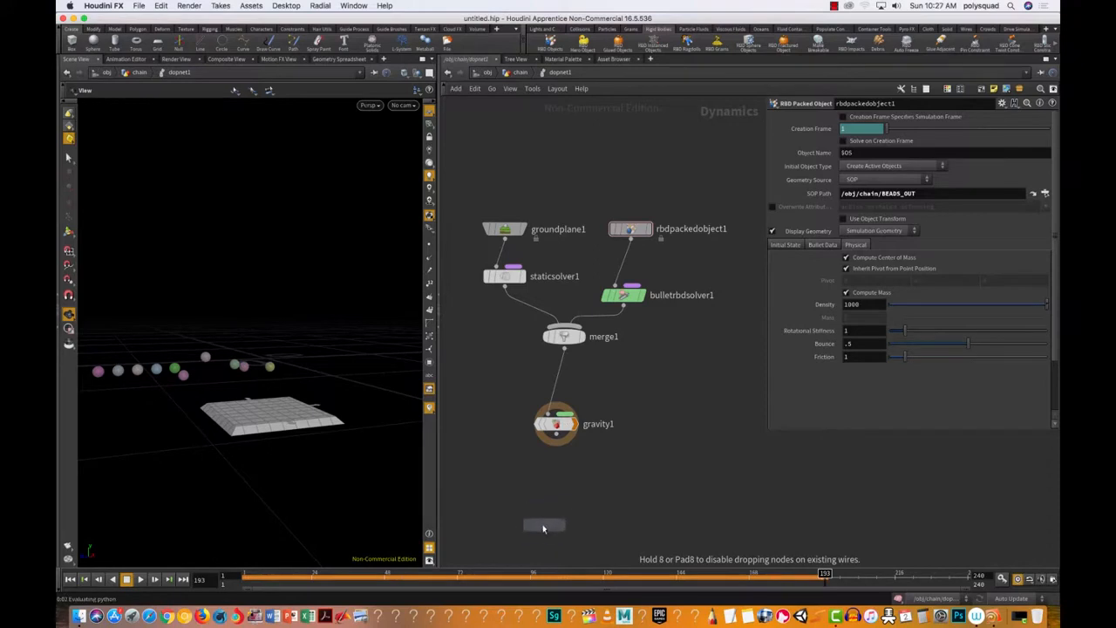
{"action": "key", "text": "Escape"}
{"action": "key", "text": "Tab"}
{"action": "left_click", "coordinate": [674, 484]}
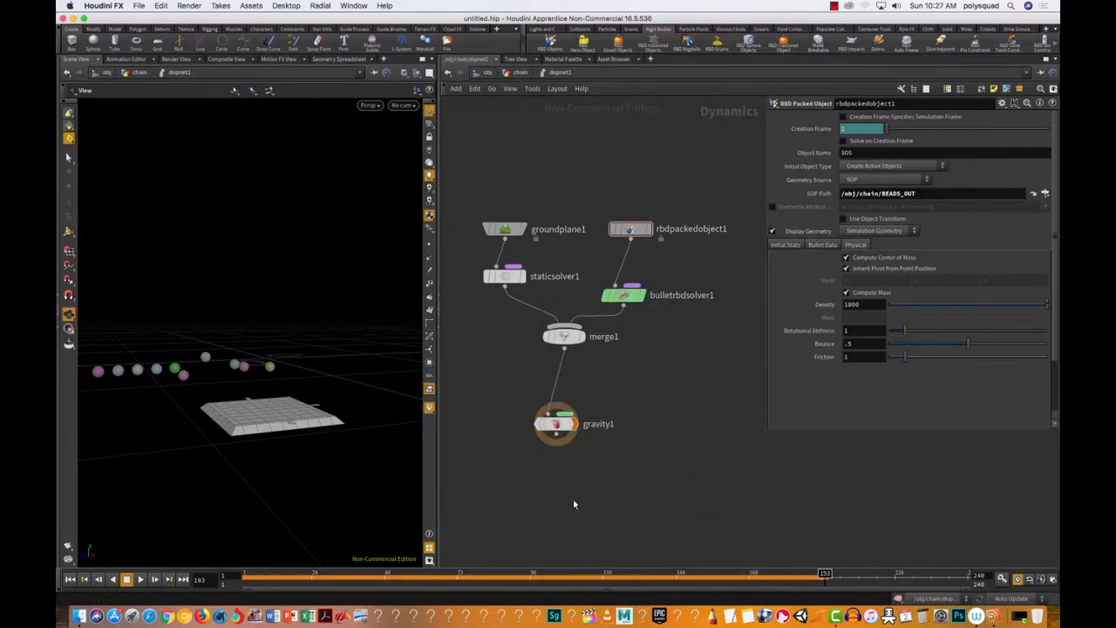
{"action": "key", "text": "Tab"}
{"action": "type", "text": "con"}
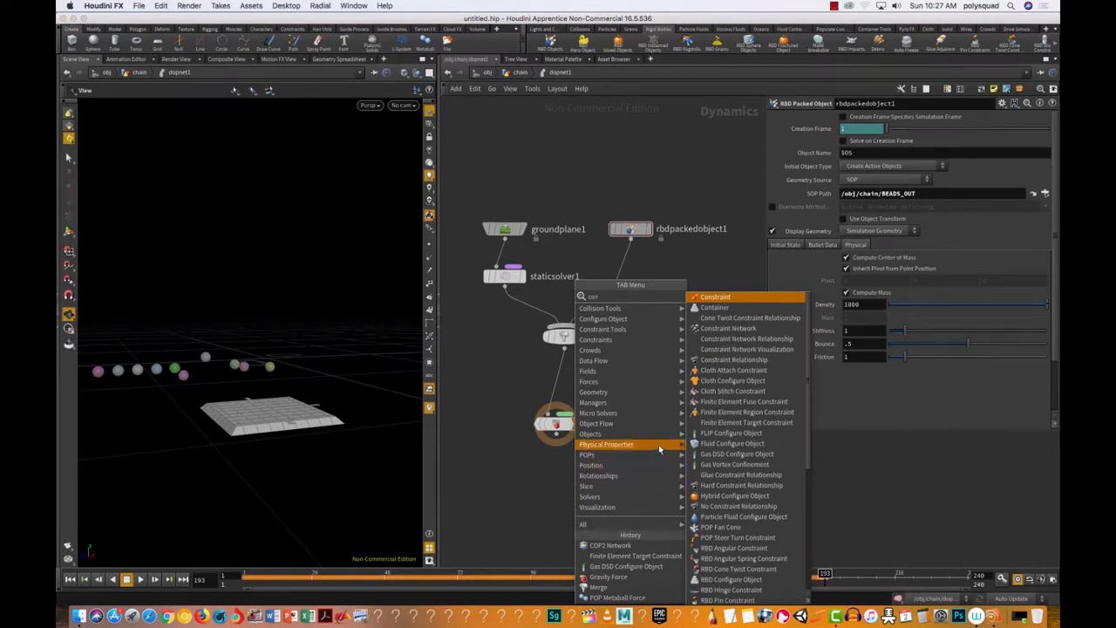
{"action": "left_click", "coordinate": [698, 439]}
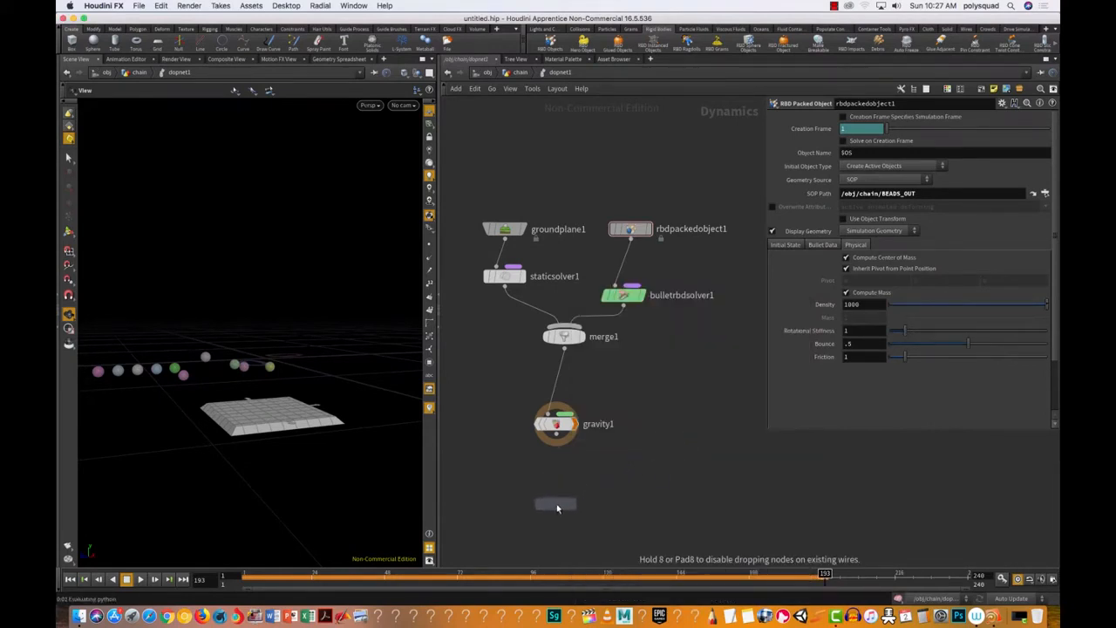
{"action": "key", "text": "Escape"}
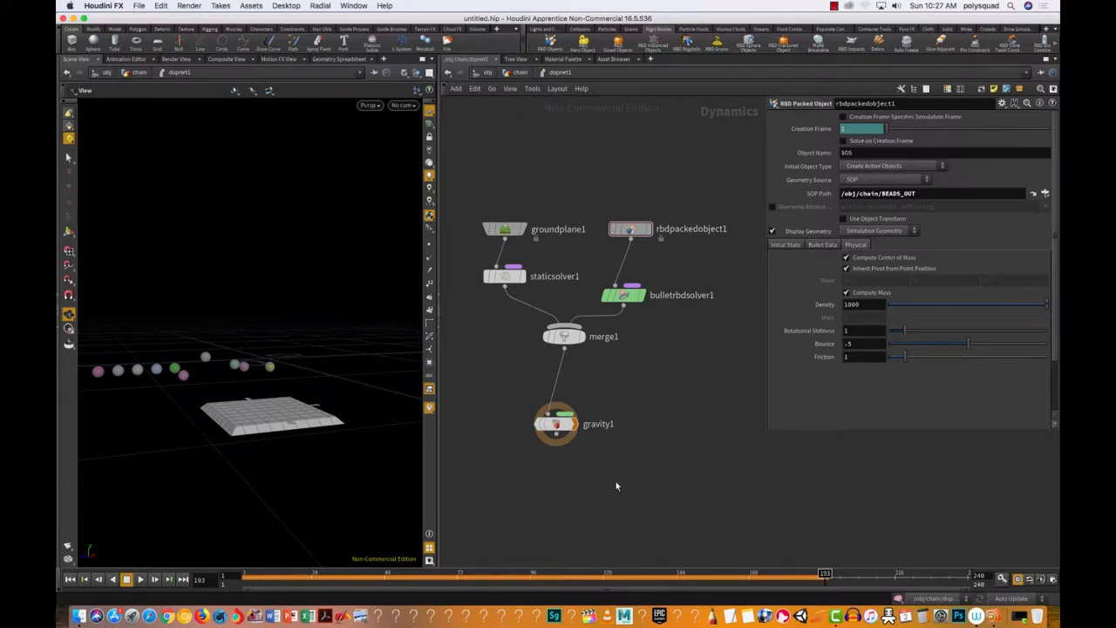
{"action": "key", "text": "Tab"}
{"action": "mouse_move", "coordinate": [631, 486]}
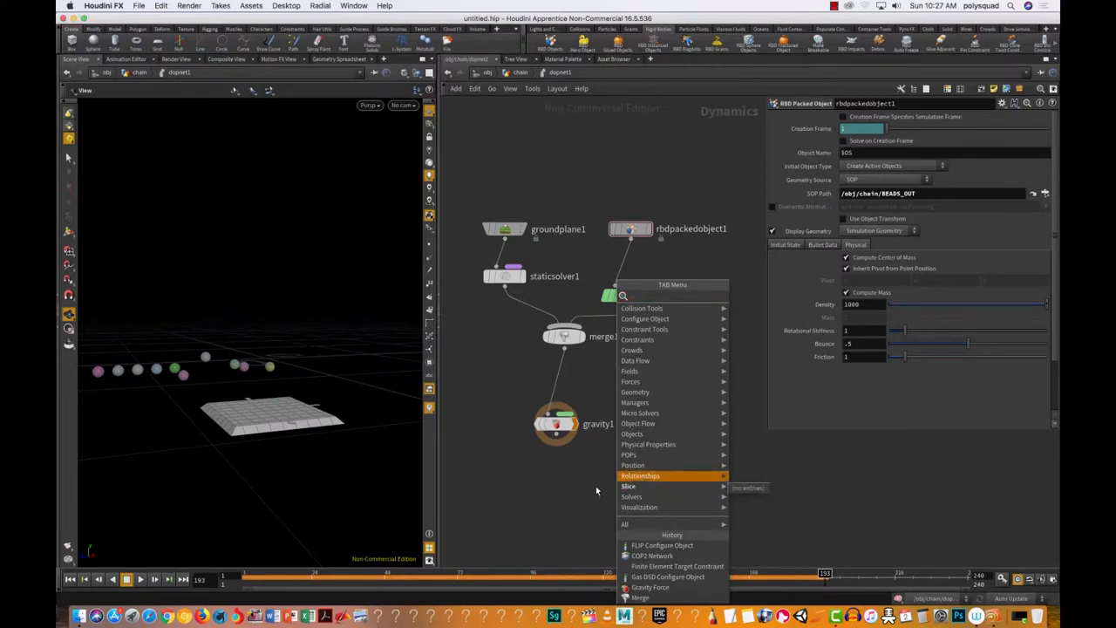
{"action": "left_click", "coordinate": [596, 486]}
{"action": "key", "text": "Tab"}
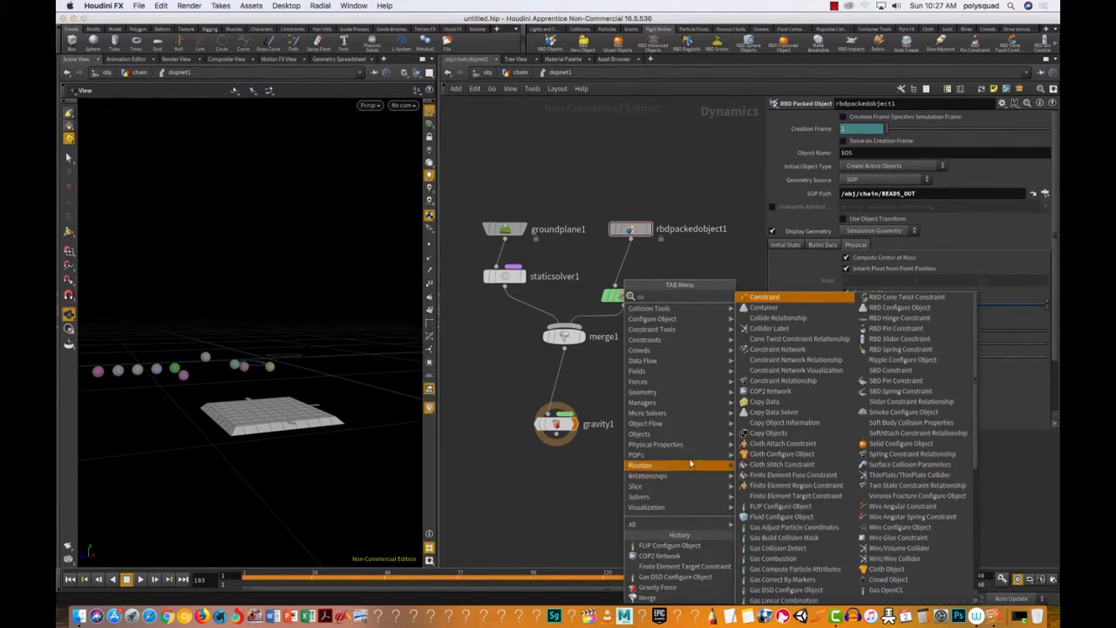
{"action": "left_click", "coordinate": [771, 442]}
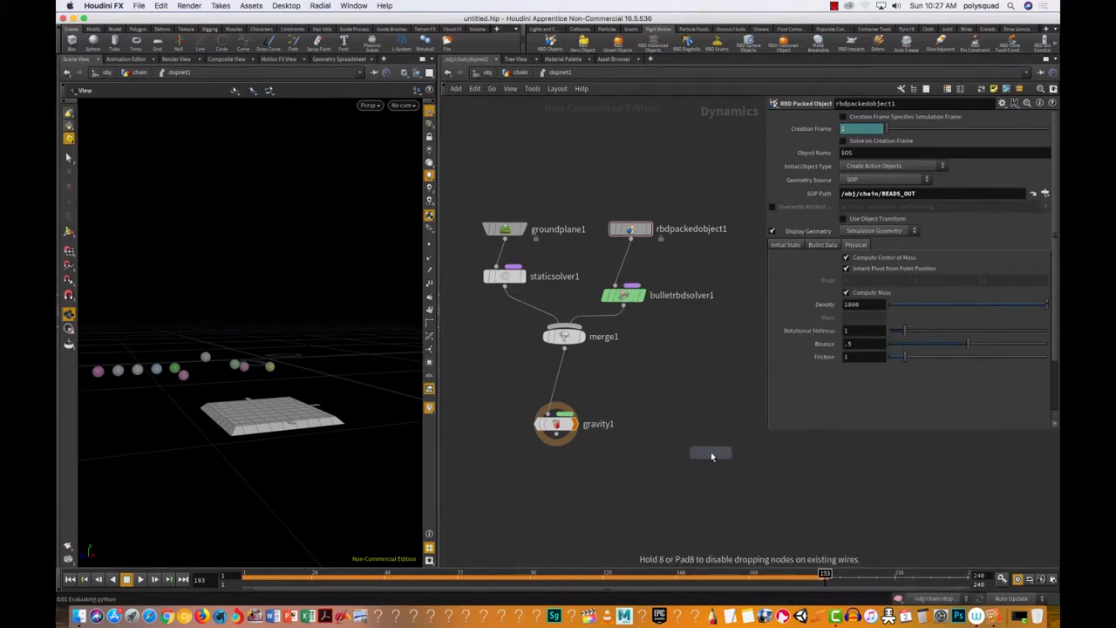
{"action": "left_click", "coordinate": [711, 453]}
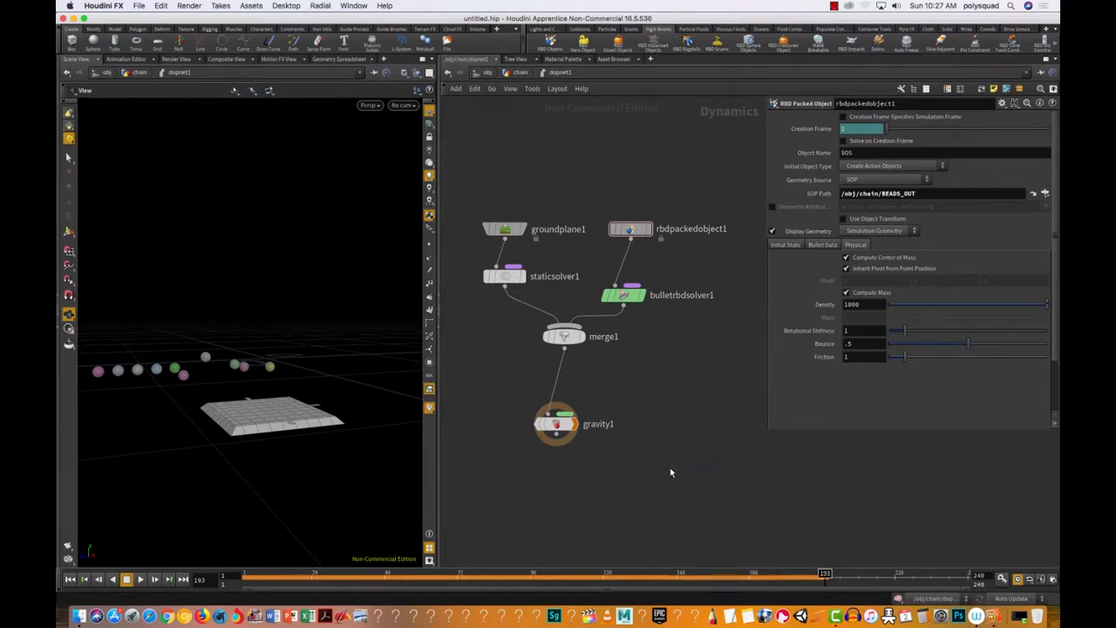
Add a Constraint Network node below gravity1 and wire gravity1's output into its first input.
{"action": "key", "text": "Tab"}
{"action": "type", "text": "constr"}
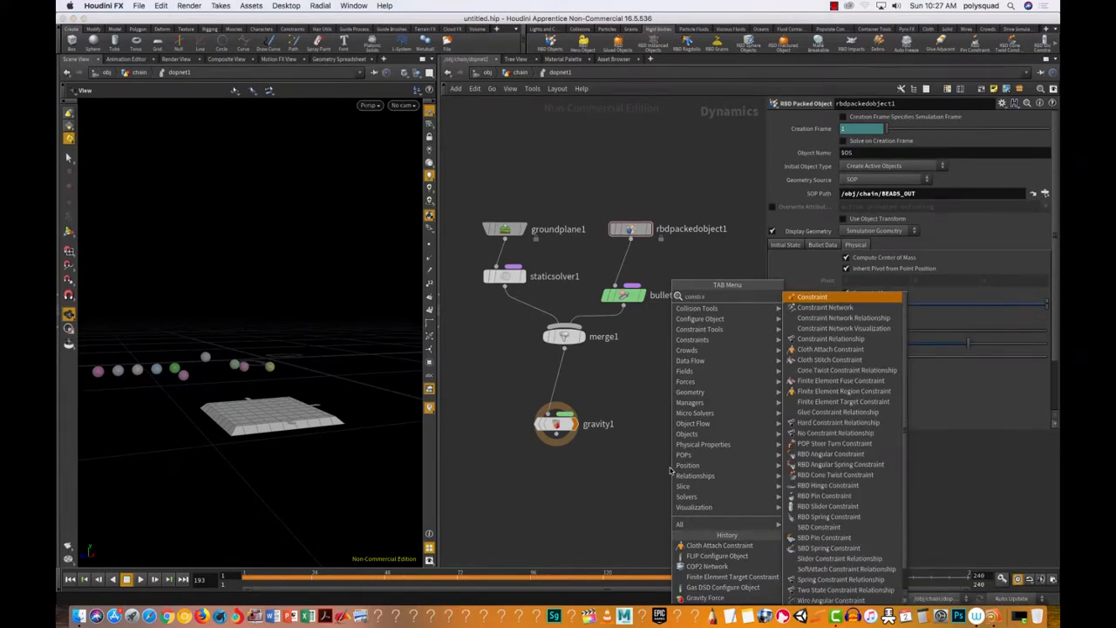
{"action": "type", "text": "a"}
{"action": "key", "text": "Down"}
{"action": "key", "text": "Return"}
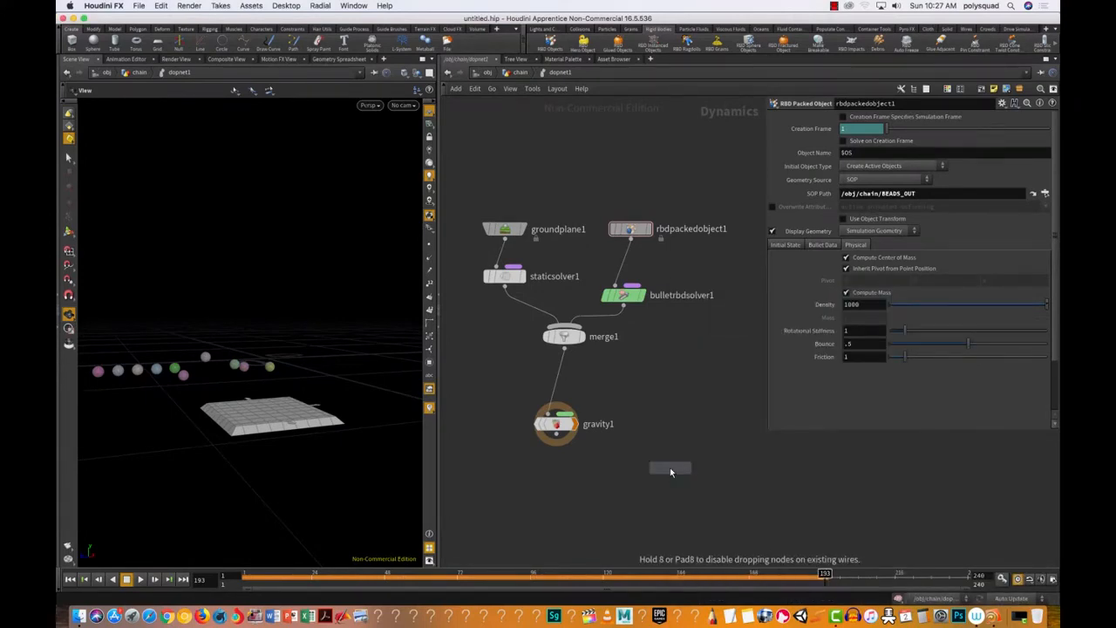
{"action": "left_click", "coordinate": [671, 471]}
{"action": "left_click_drag", "start_coordinate": [670, 471], "coordinate": [663, 482]}
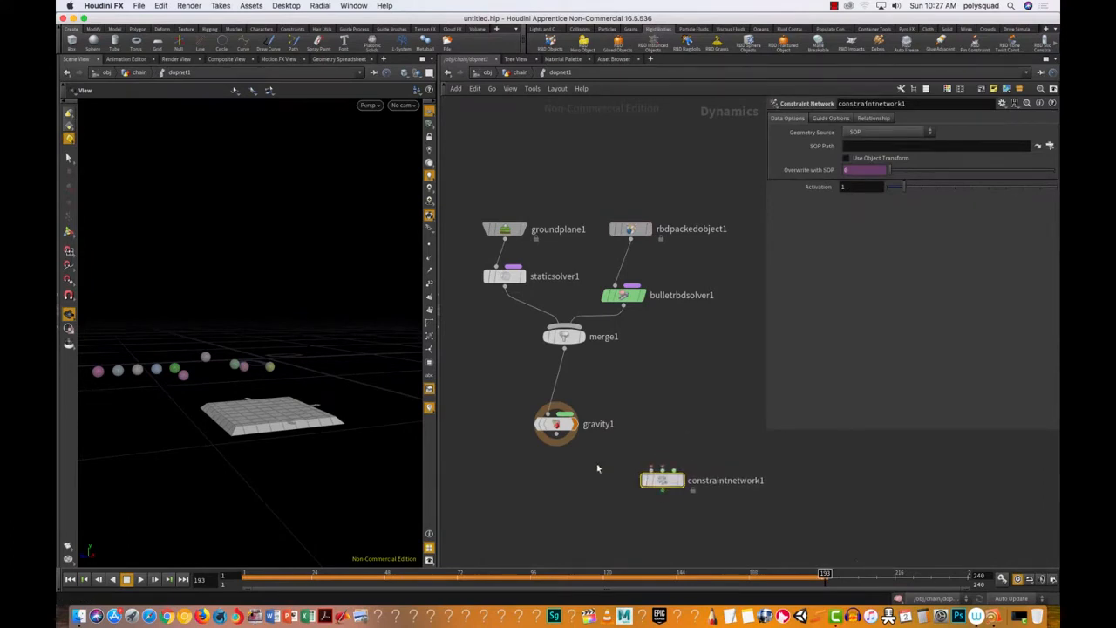
{"action": "left_click", "coordinate": [557, 433]}
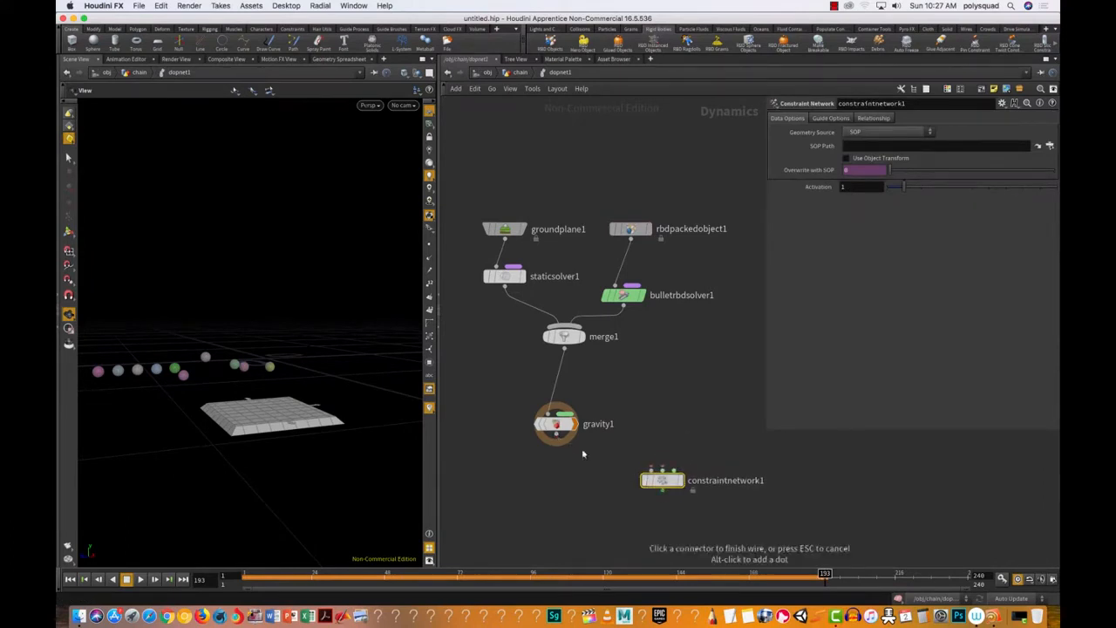
{"action": "left_click", "coordinate": [630, 473]}
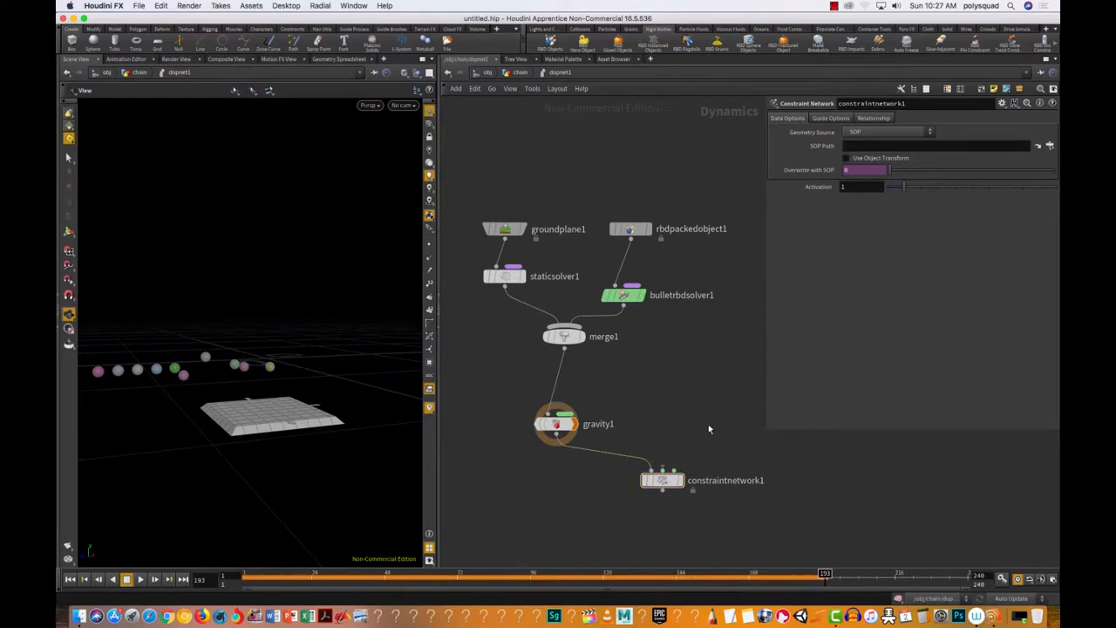
Add a Hard Constraint Relationship node above constraintnetwork1 and wire it into the network's second input.
{"action": "key", "text": "Tab"}
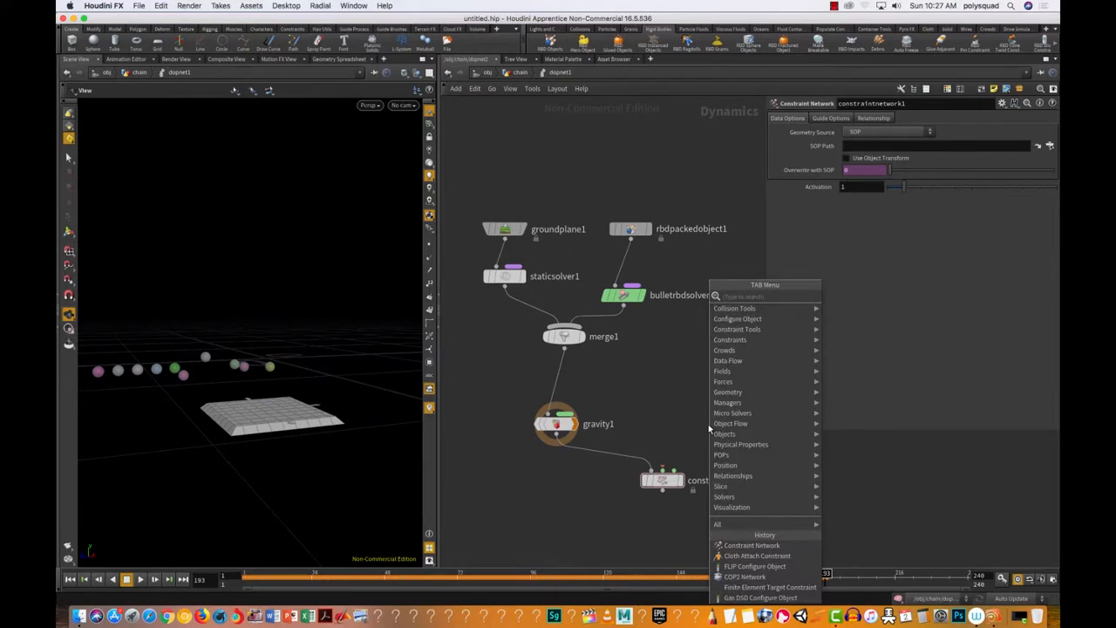
{"action": "type", "text": "ha"}
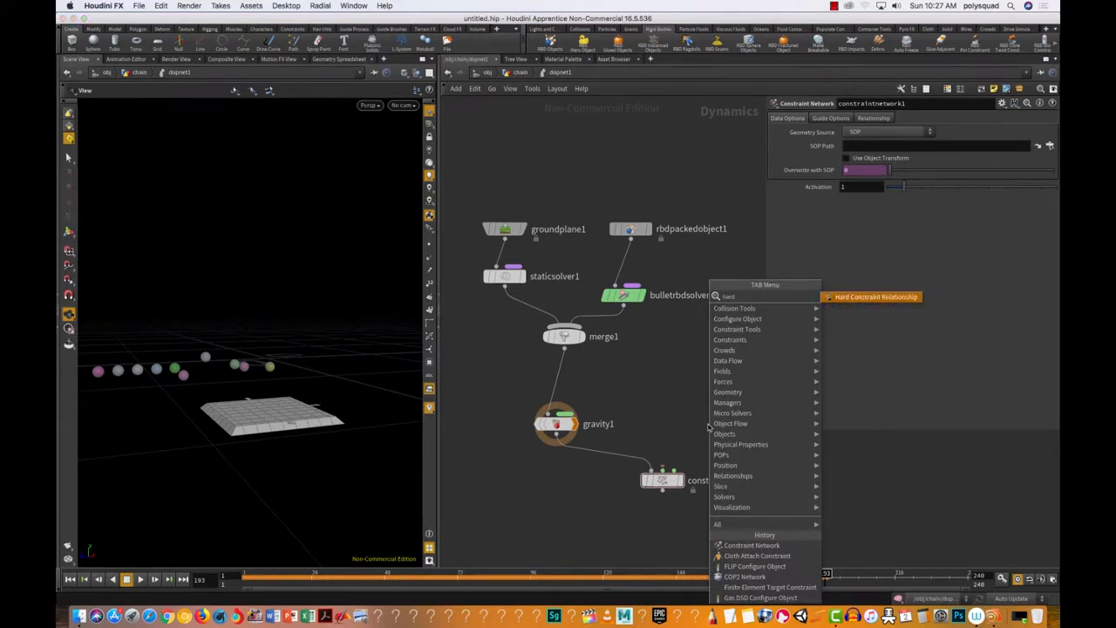
{"action": "type", "text": "rd"}
{"action": "key", "text": "Return"}
{"action": "left_click", "coordinate": [708, 424]}
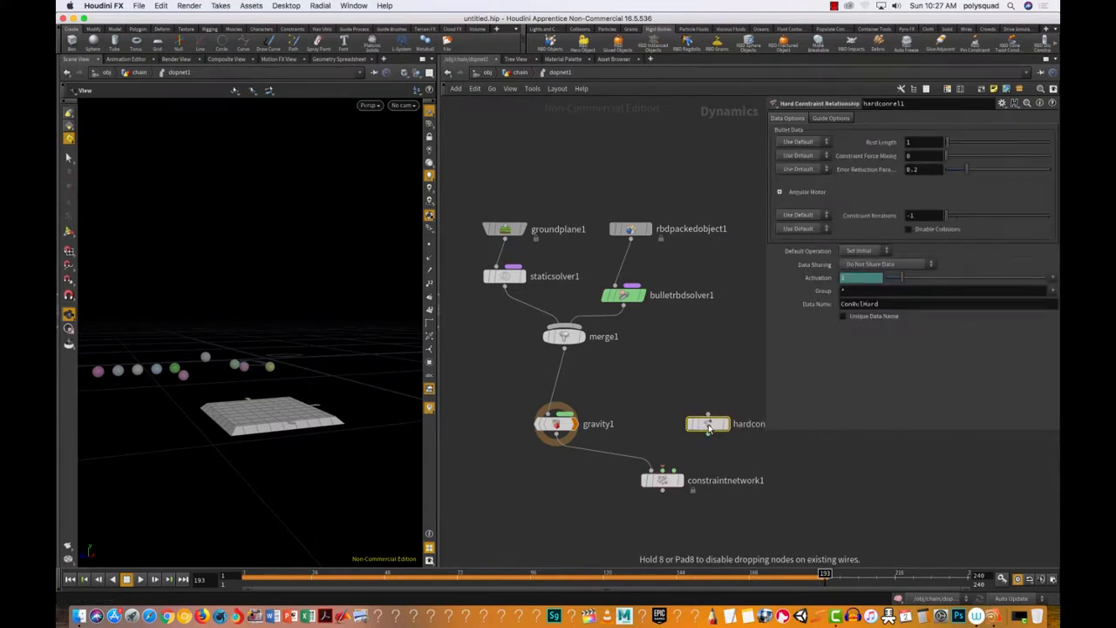
{"action": "mouse_move", "coordinate": [707, 427]}
{"action": "left_click", "coordinate": [707, 433]}
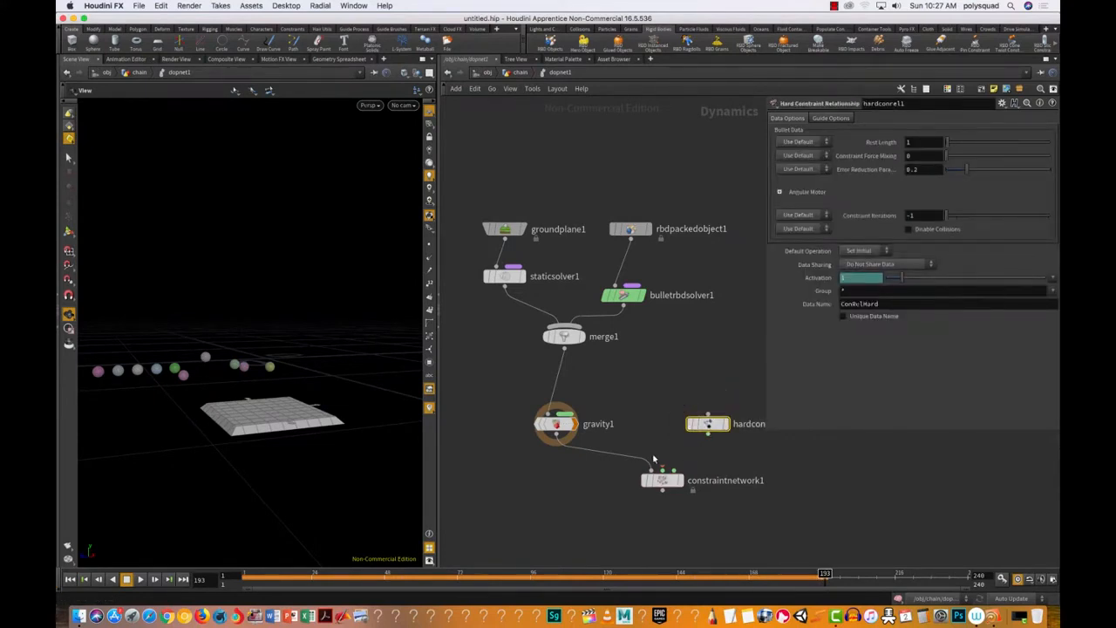
{"action": "left_click", "coordinate": [678, 469]}
Space out the nodes by moving constraintnetwork1 further down and hardconrel1 slightly lower.
{"action": "middle_click_drag", "start_coordinate": [692, 481], "coordinate": [609, 419]}
{"action": "mouse_move", "coordinate": [603, 421]}
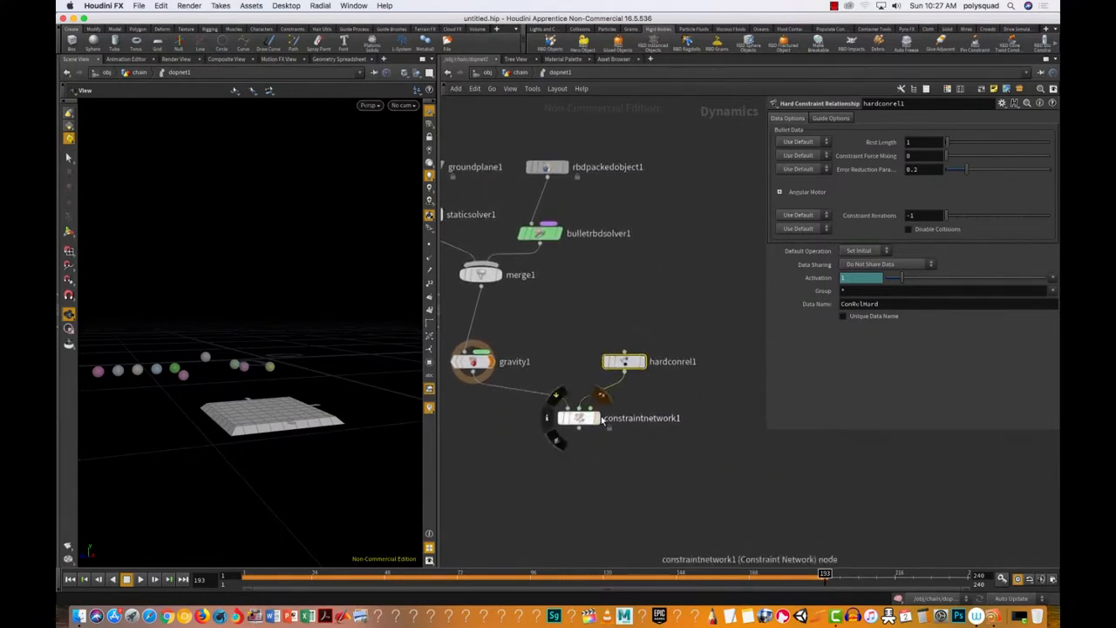
{"action": "left_click_drag", "start_coordinate": [602, 420], "coordinate": [598, 478]}
{"action": "left_click_drag", "start_coordinate": [589, 328], "coordinate": [696, 376]}
{"action": "left_click_drag", "start_coordinate": [633, 363], "coordinate": [634, 380]}
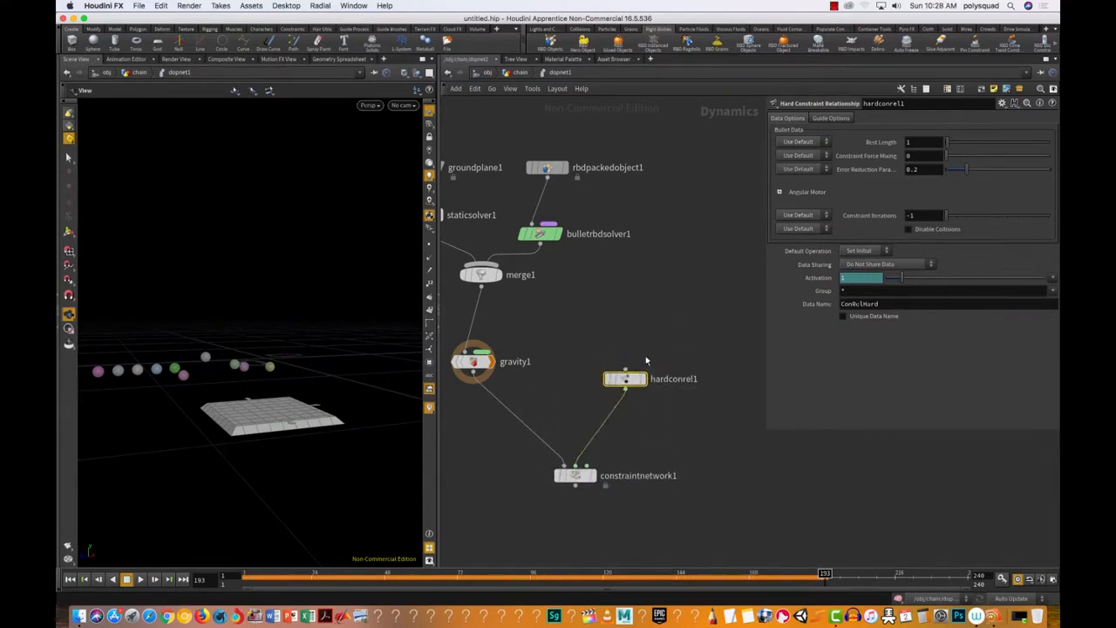
Set the Data Name of hardconrel1 to Pin and shift the node slightly away from gravity1.
{"action": "double_click", "coordinate": [891, 302]}
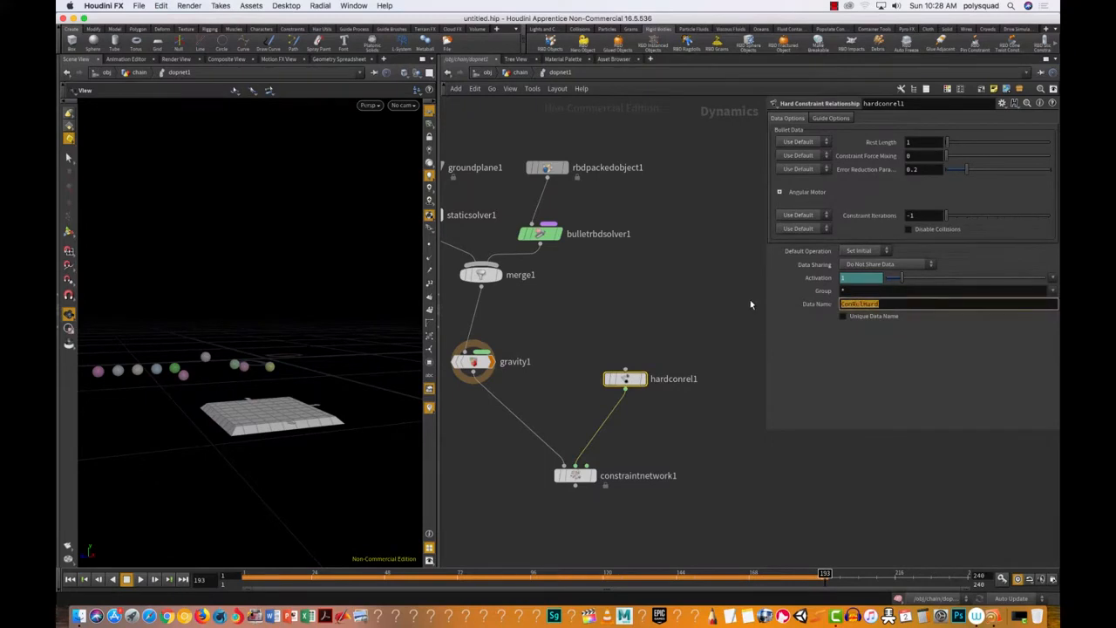
{"action": "type", "text": "Pin"}
{"action": "key", "text": "Return"}
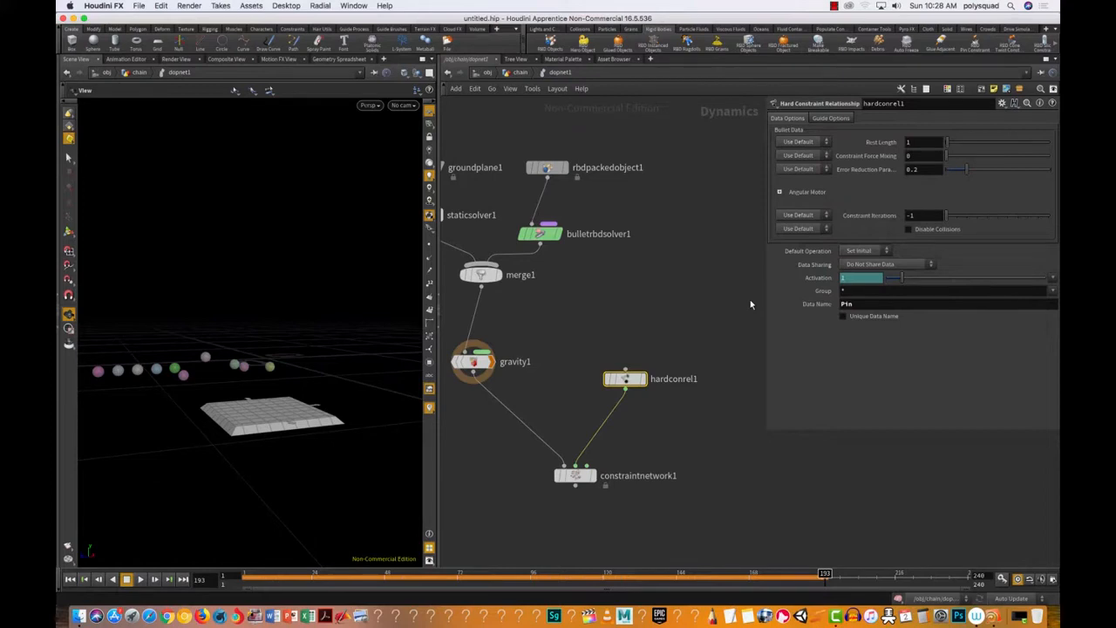
{"action": "left_click_drag", "start_coordinate": [574, 340], "coordinate": [717, 416]}
{"action": "mouse_move", "coordinate": [626, 380]}
{"action": "left_mouse_down"}
{"action": "mouse_move", "coordinate": [658, 377]}
{"action": "mouse_move", "coordinate": [644, 378]}
{"action": "left_mouse_up"}
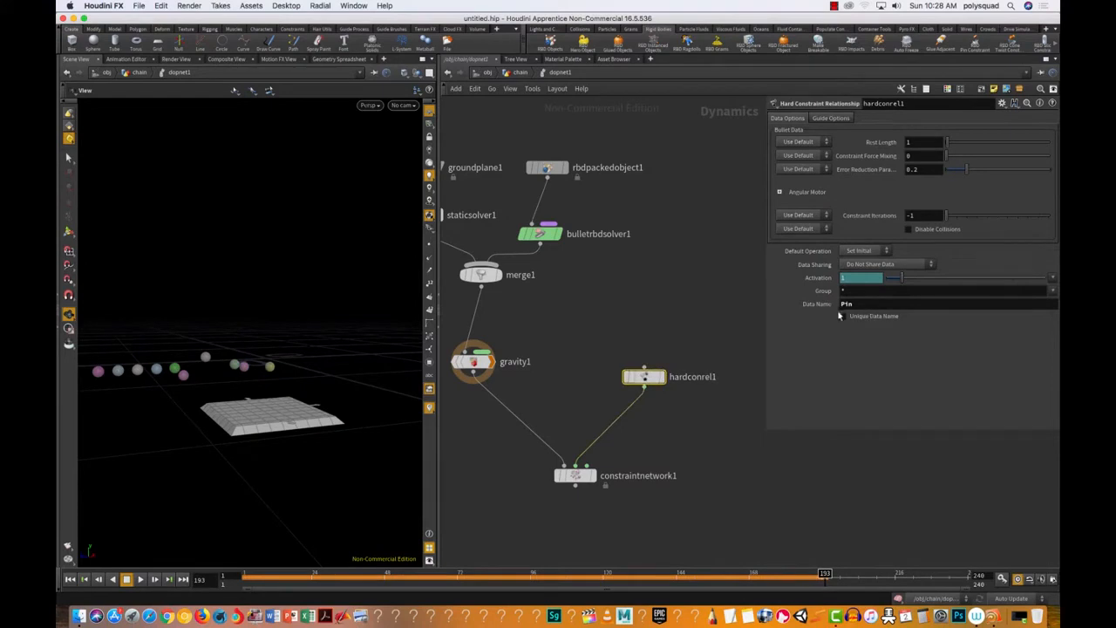
Set the SOP Path of constraintnetwork1 to /obj/chain/CONSTRAINTS_OUT.
{"action": "left_click_drag", "start_coordinate": [675, 529], "coordinate": [516, 445]}
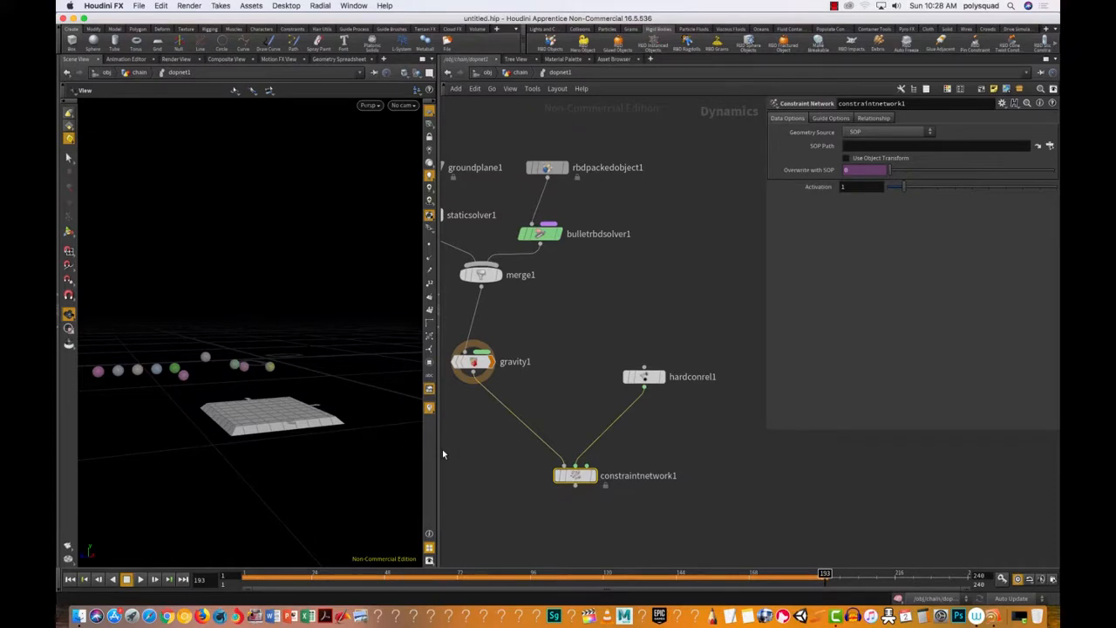
{"action": "left_click", "coordinate": [1051, 146]}
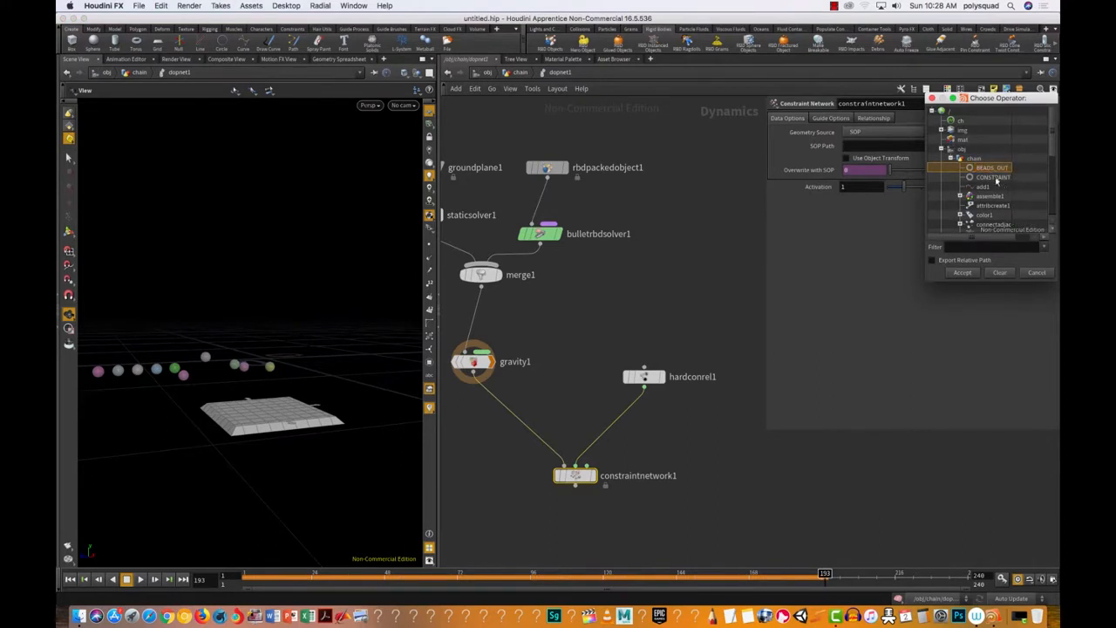
{"action": "left_click", "coordinate": [994, 178]}
{"action": "left_click", "coordinate": [962, 274]}
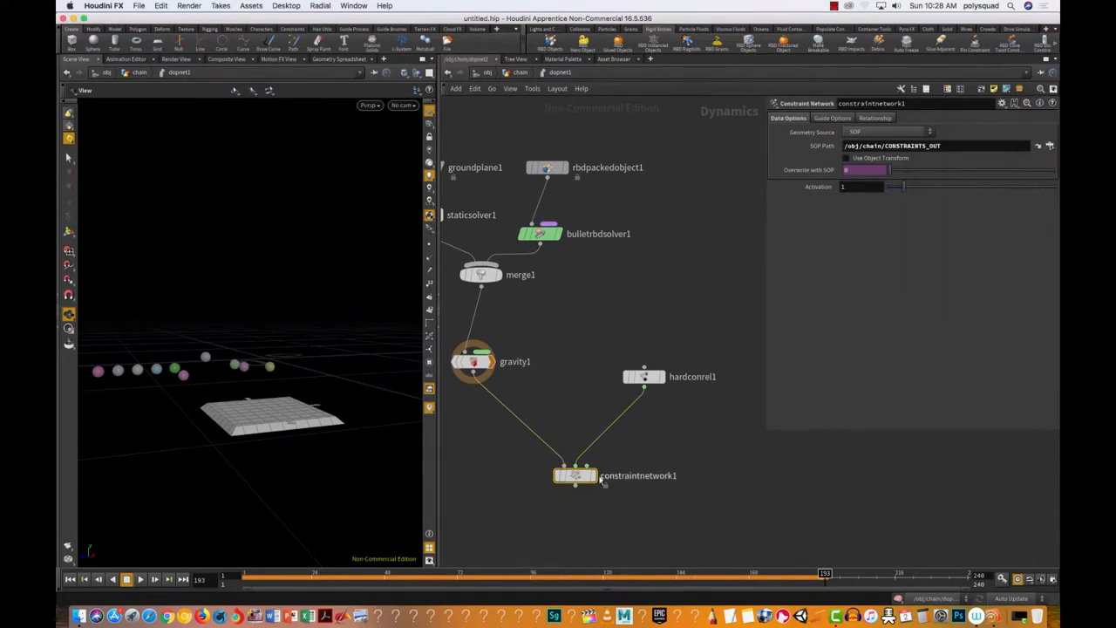
Make constraintnetwork1 the displayed output node and play the simulation from frame 1.
{"action": "left_click", "coordinate": [70, 579]}
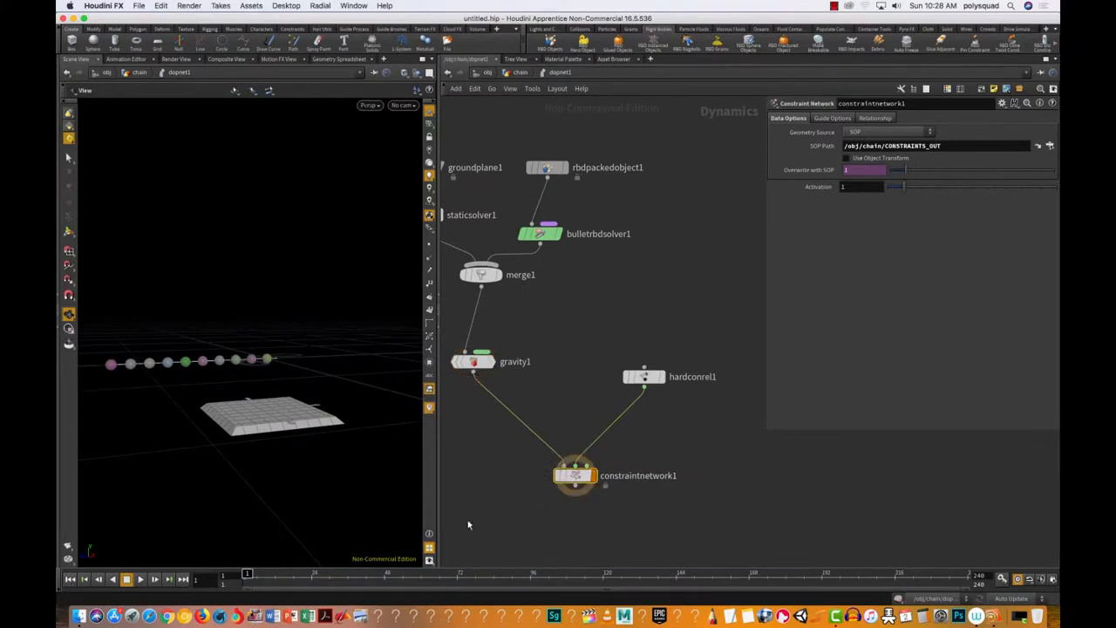
{"action": "left_click", "coordinate": [139, 578]}
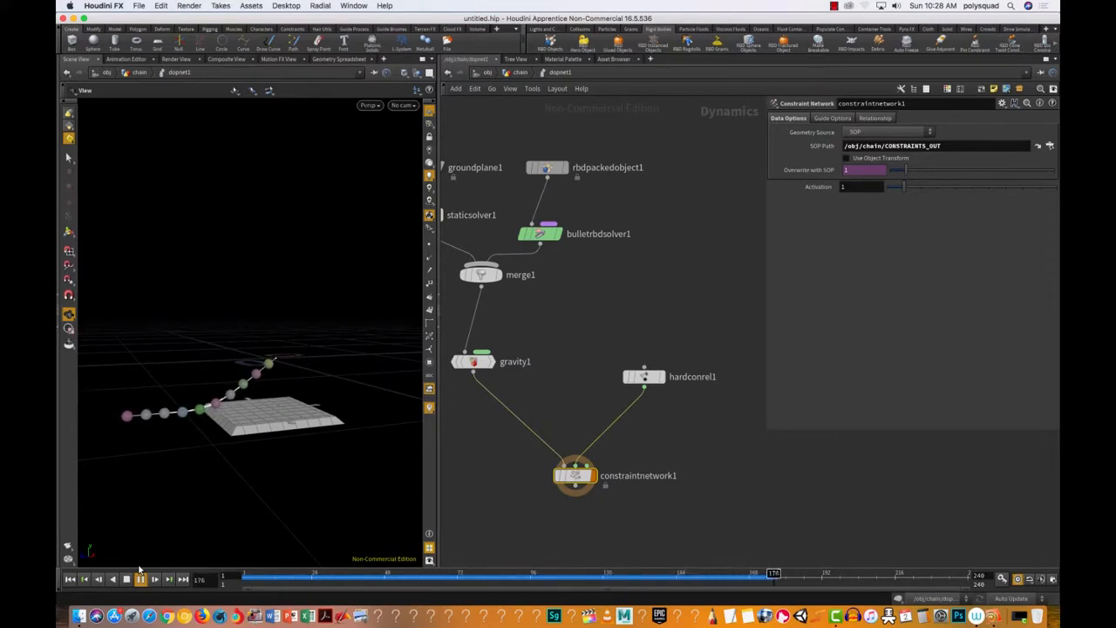
Raise the physical Bounce of rbdpackedobject1 to 1 and replay the simulation from frame 1.
{"action": "left_click", "coordinate": [546, 167]}
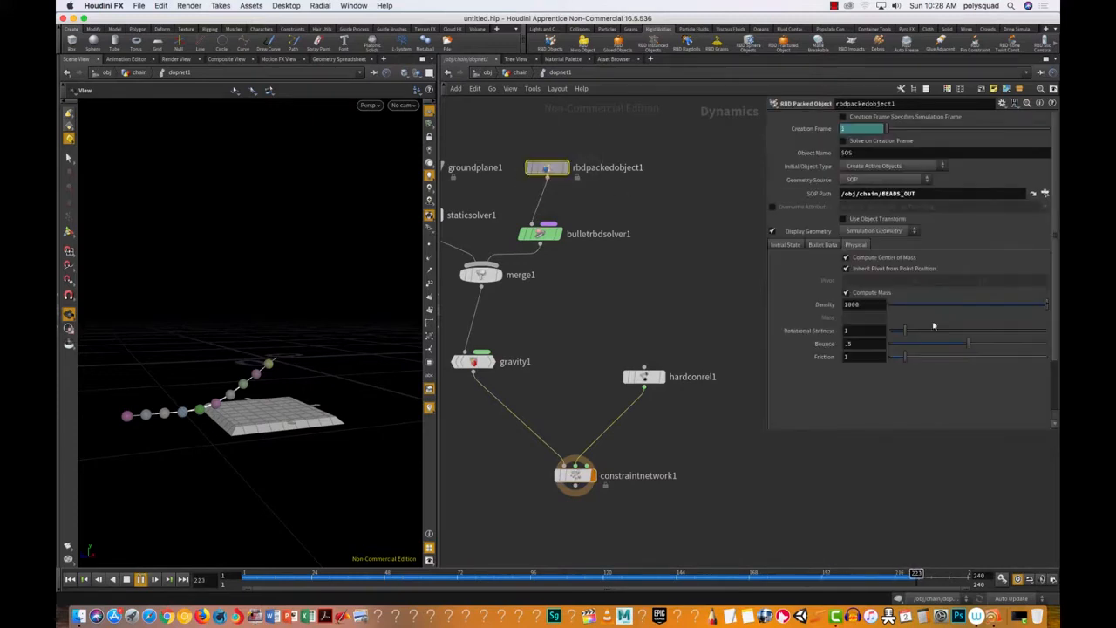
{"action": "left_click_drag", "start_coordinate": [968, 344], "coordinate": [1034, 329]}
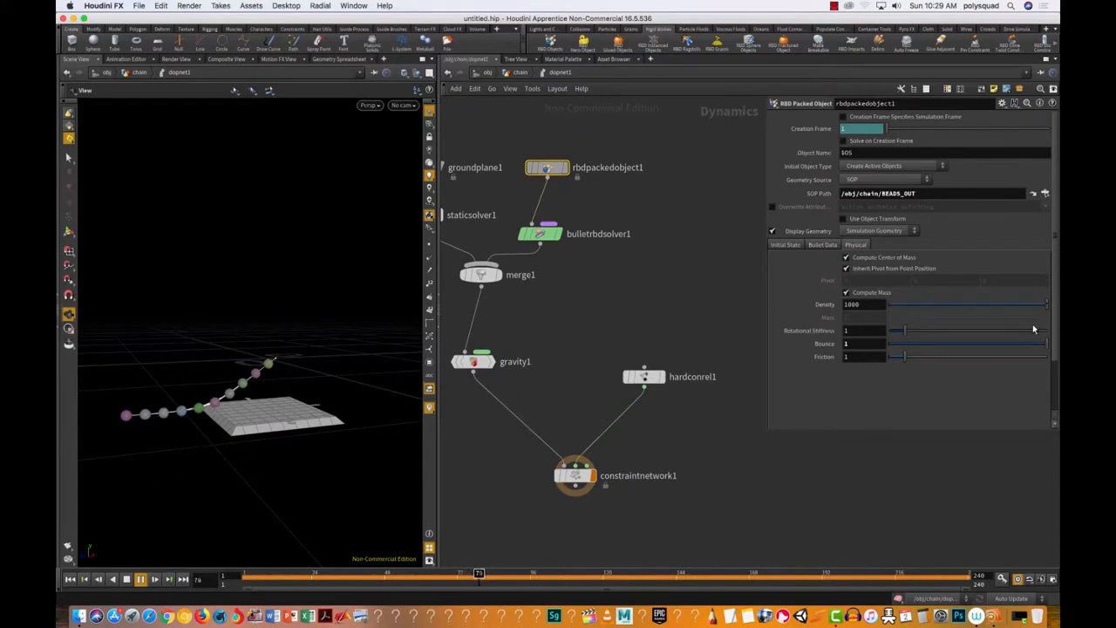
{"action": "left_click", "coordinate": [70, 580]}
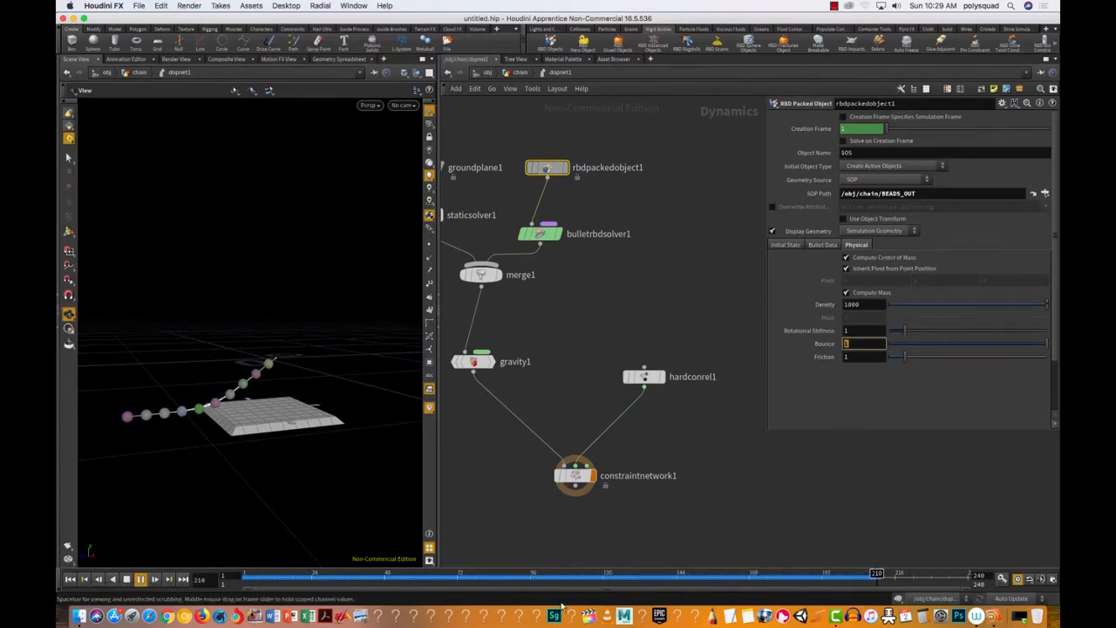
Set the physical Bounce of rbdpackedobject1 to .5.
{"action": "type", "text": ".5"}
{"action": "key", "text": "Return"}
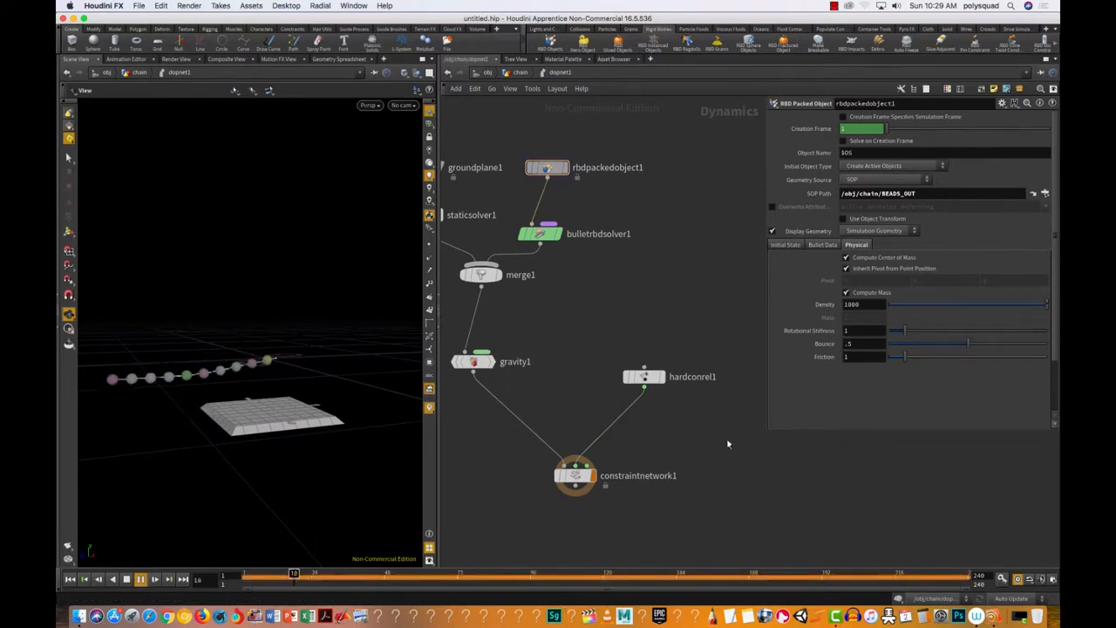
Go back up to the chain network, set the Search Radius of connectadjacentpieces1 to 2 and stop the running simulation after watching it.
{"action": "left_click", "coordinate": [519, 71]}
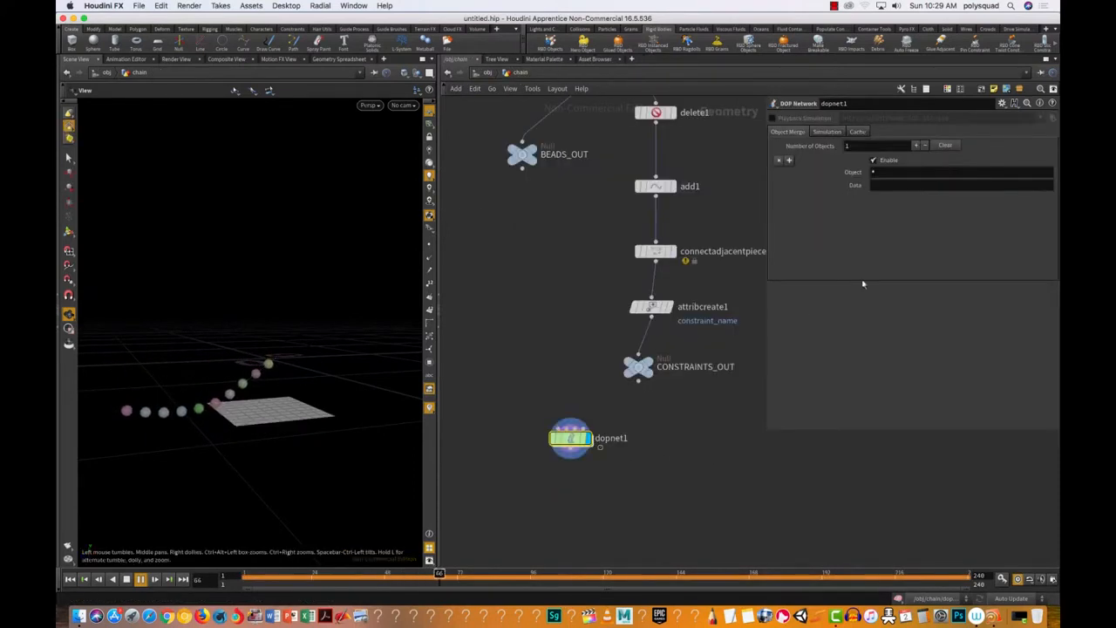
{"action": "left_click", "coordinate": [655, 251]}
{"action": "double_click", "coordinate": [866, 141]}
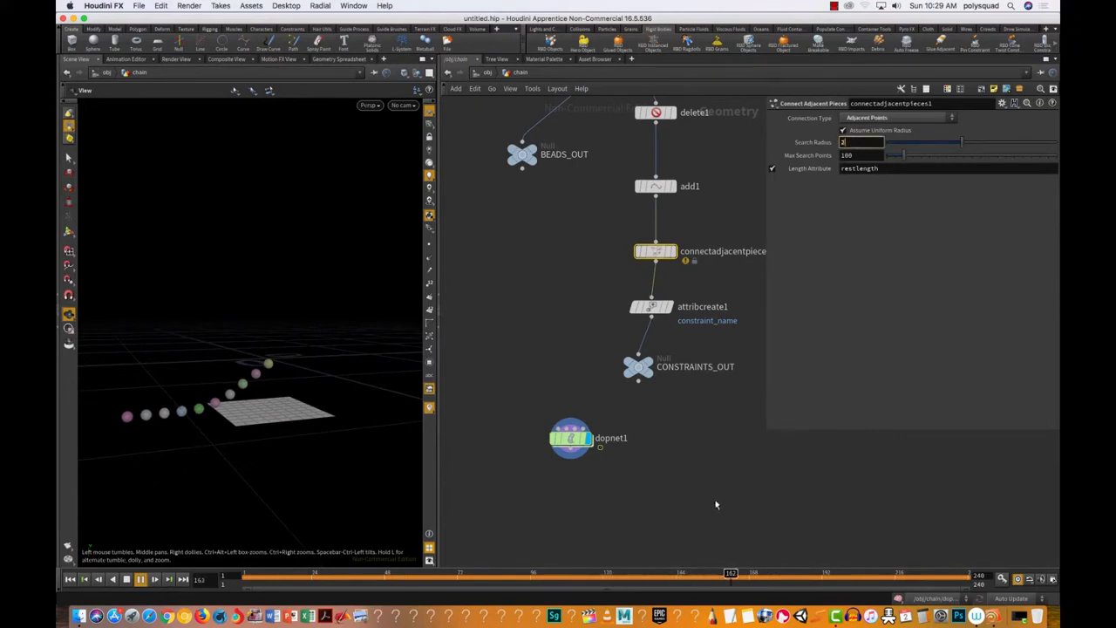
{"action": "left_click", "coordinate": [678, 461]}
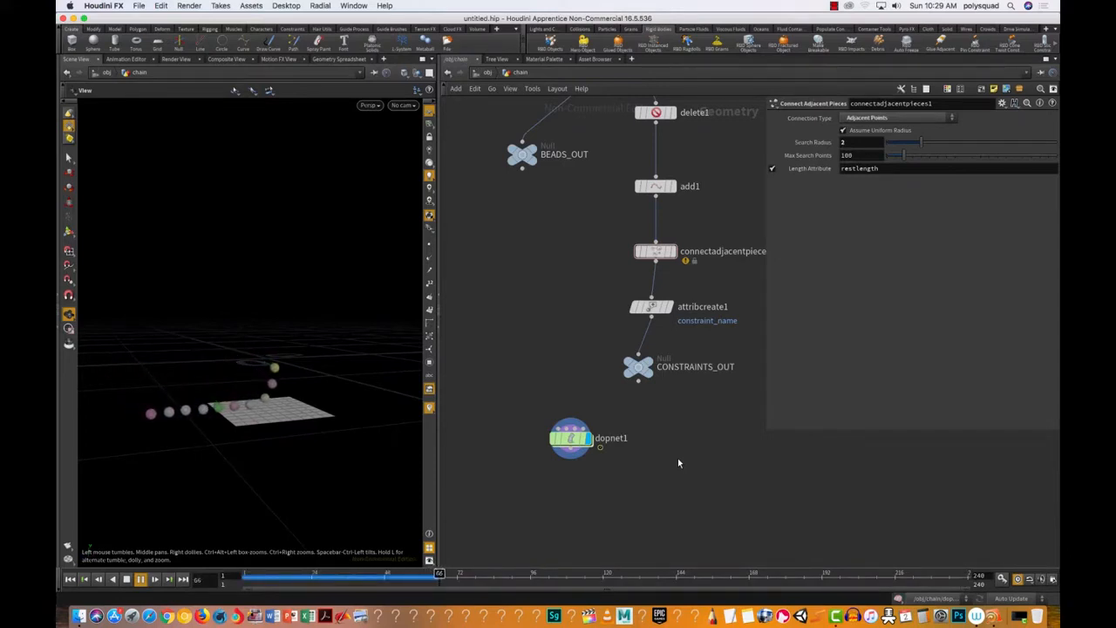
{"action": "left_click", "coordinate": [127, 579]}
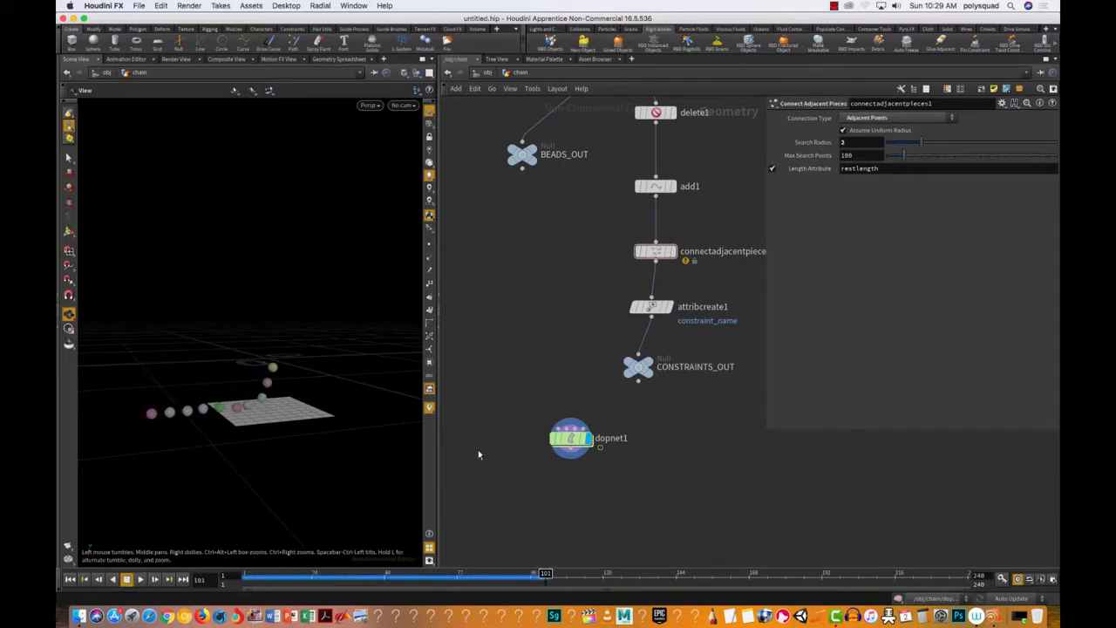
{"action": "left_click_drag", "start_coordinate": [664, 245], "coordinate": [772, 288]}
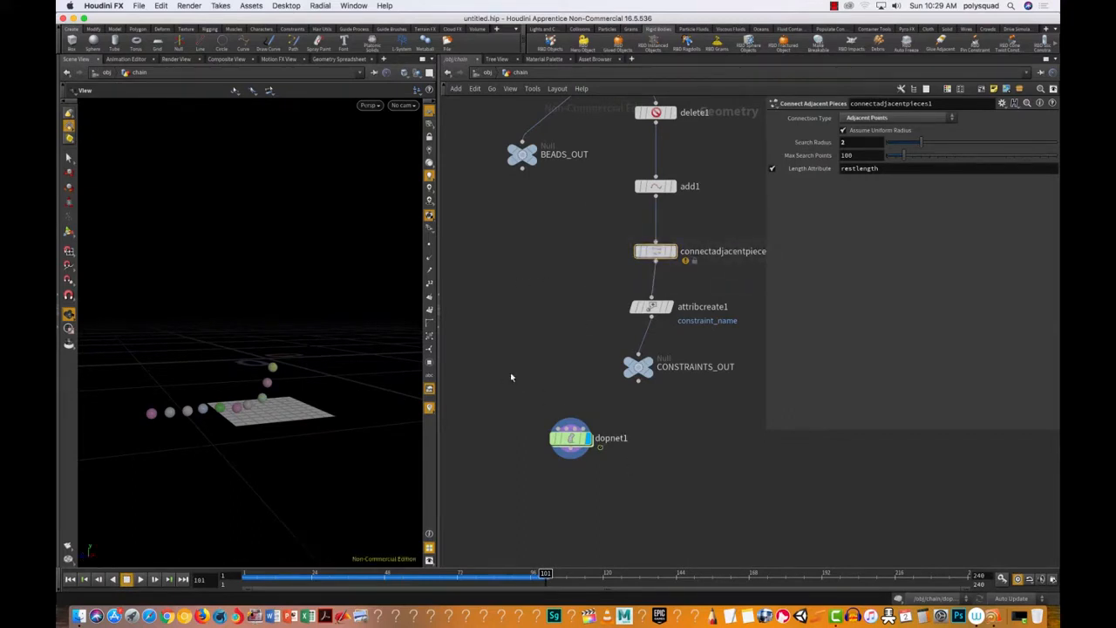
{"action": "left_click", "coordinate": [571, 439]}
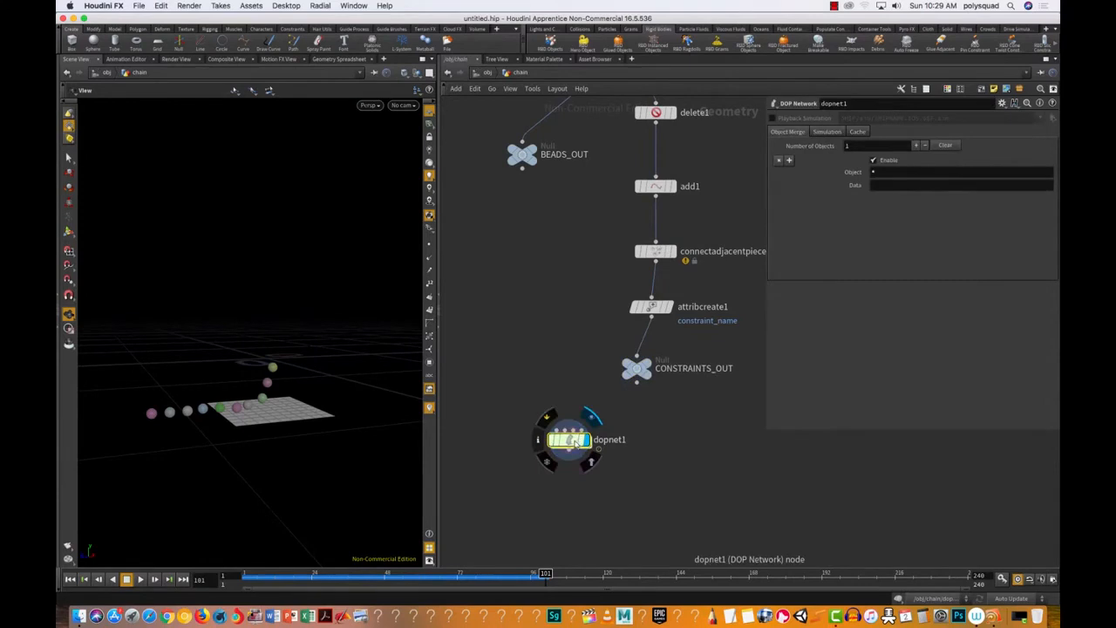
{"action": "double_click", "coordinate": [571, 439]}
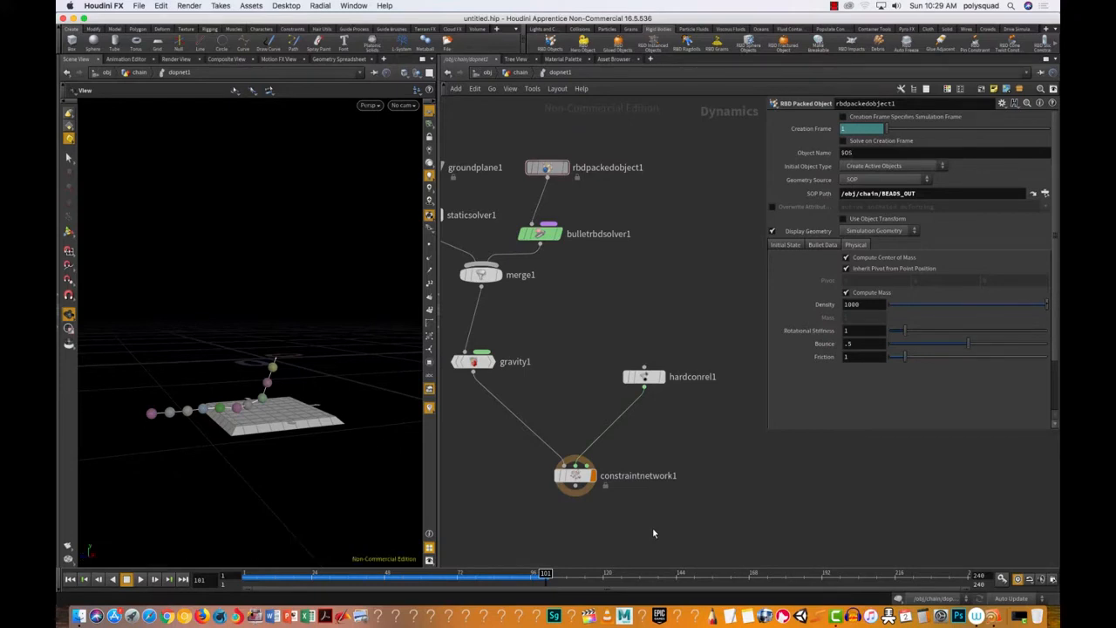
{"action": "key", "text": "u"}
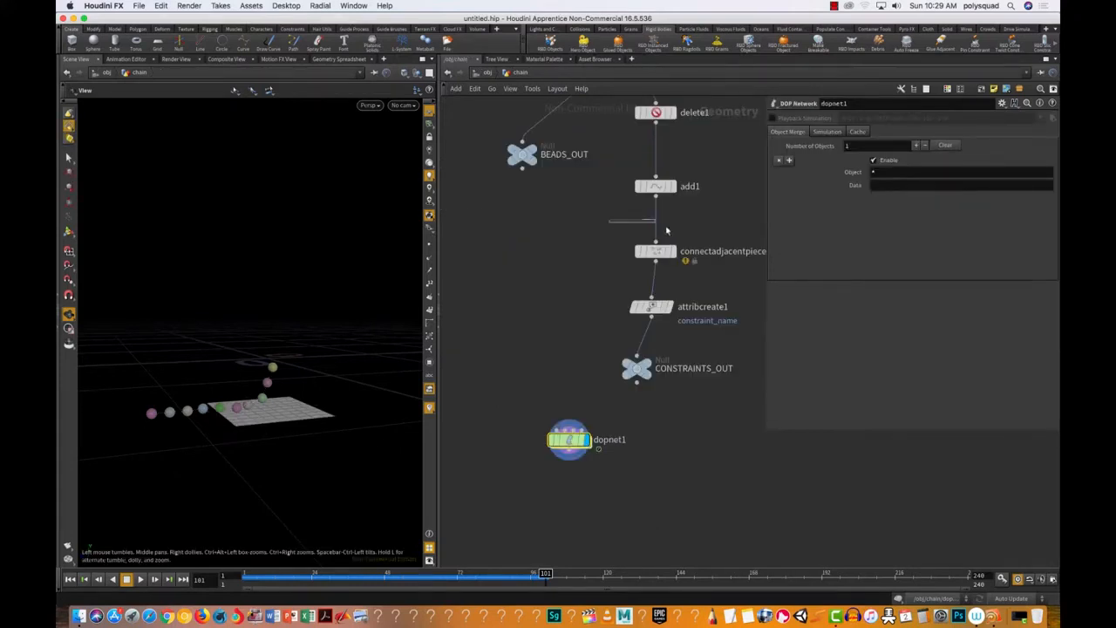
Select connectadjacentpieces1, replay the simulation from frame 1 to watch the chain fall, and rewind it.
{"action": "left_click", "coordinate": [659, 251]}
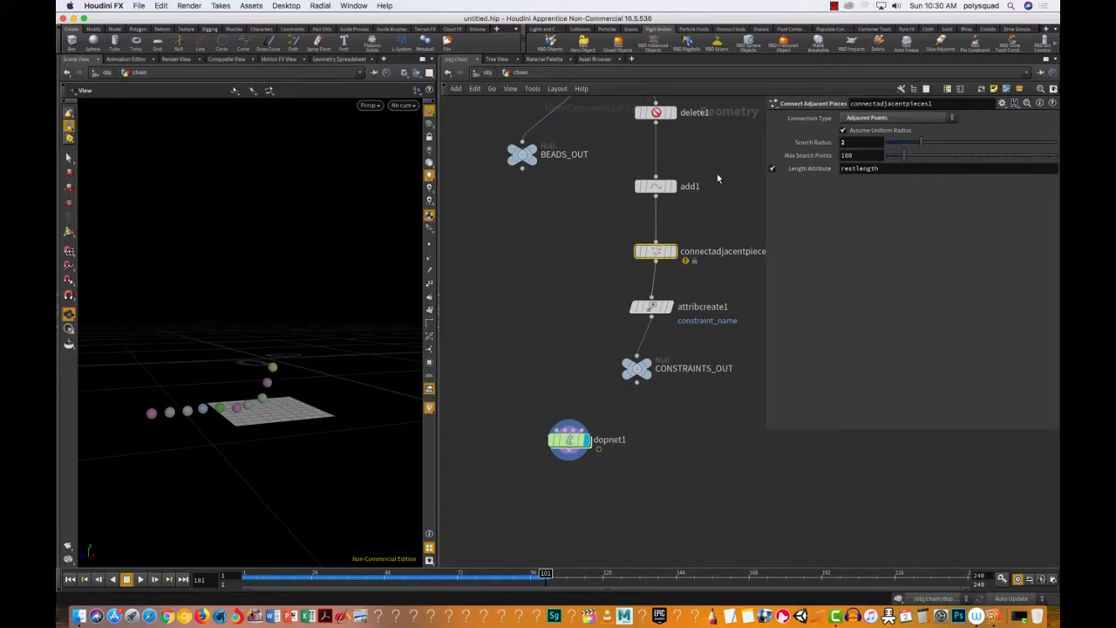
{"action": "left_click", "coordinate": [70, 580]}
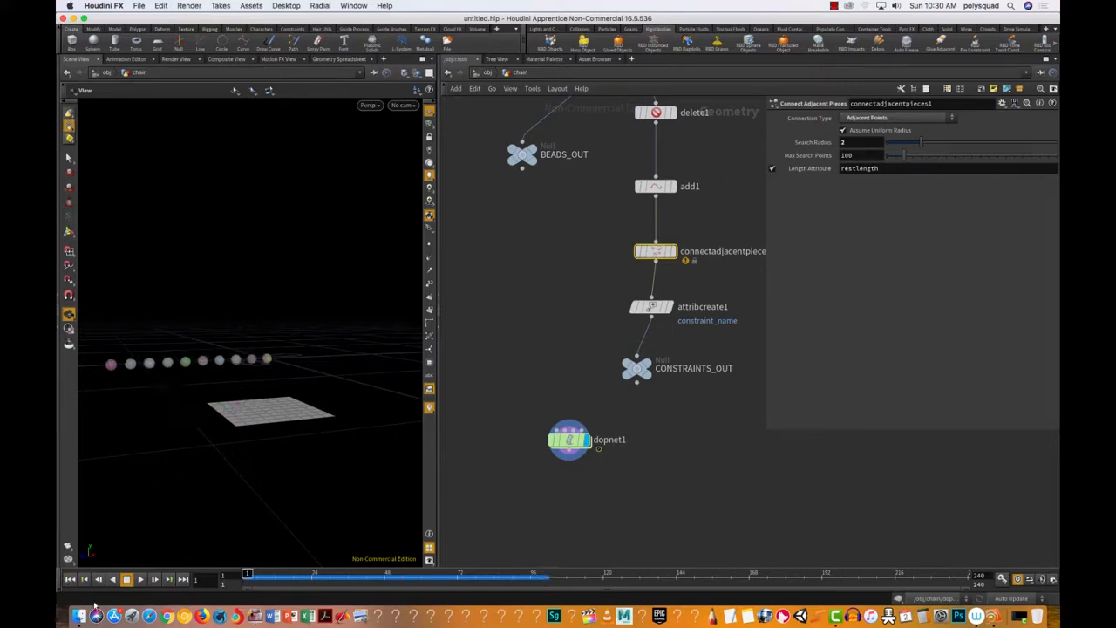
{"action": "left_click", "coordinate": [140, 579]}
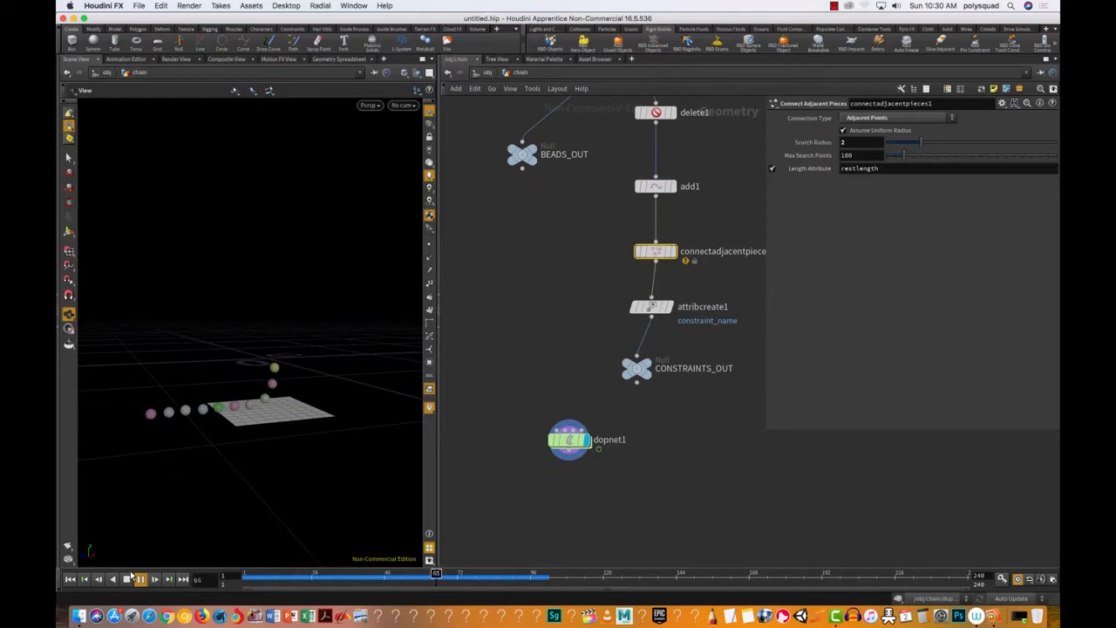
{"action": "left_click", "coordinate": [126, 579]}
{"action": "left_click", "coordinate": [70, 579]}
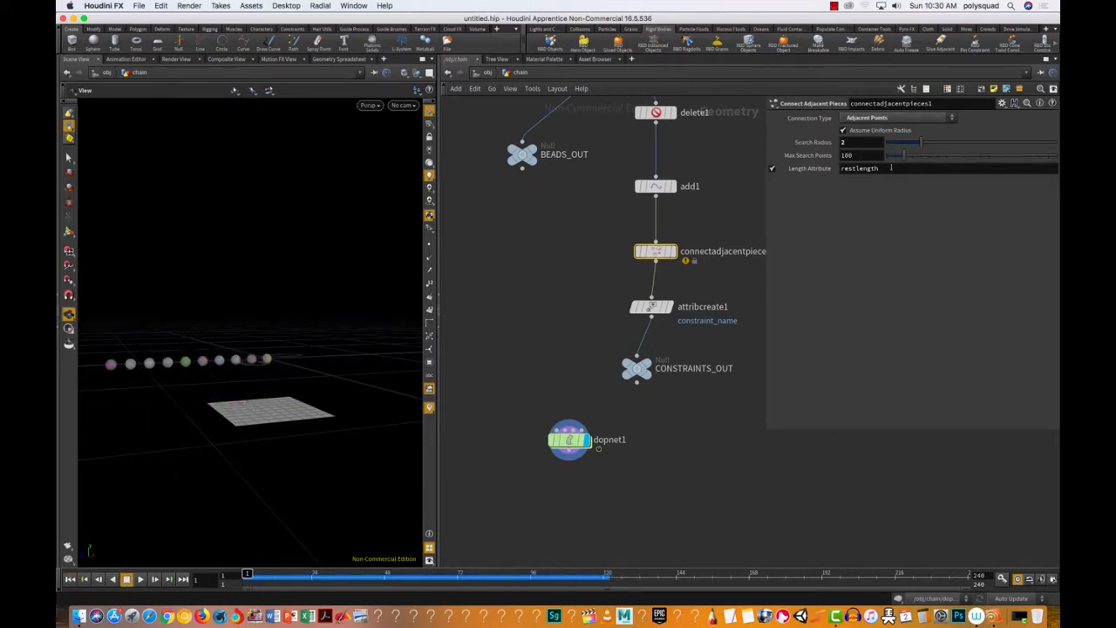
Set the Search Radius of connectadjacentpieces1 to 5 and play the simulation to compare the chain's behaviour.
{"action": "left_click_drag", "start_coordinate": [852, 143], "coordinate": [650, 232]}
{"action": "key", "text": "Return"}
{"action": "left_click", "coordinate": [140, 579]}
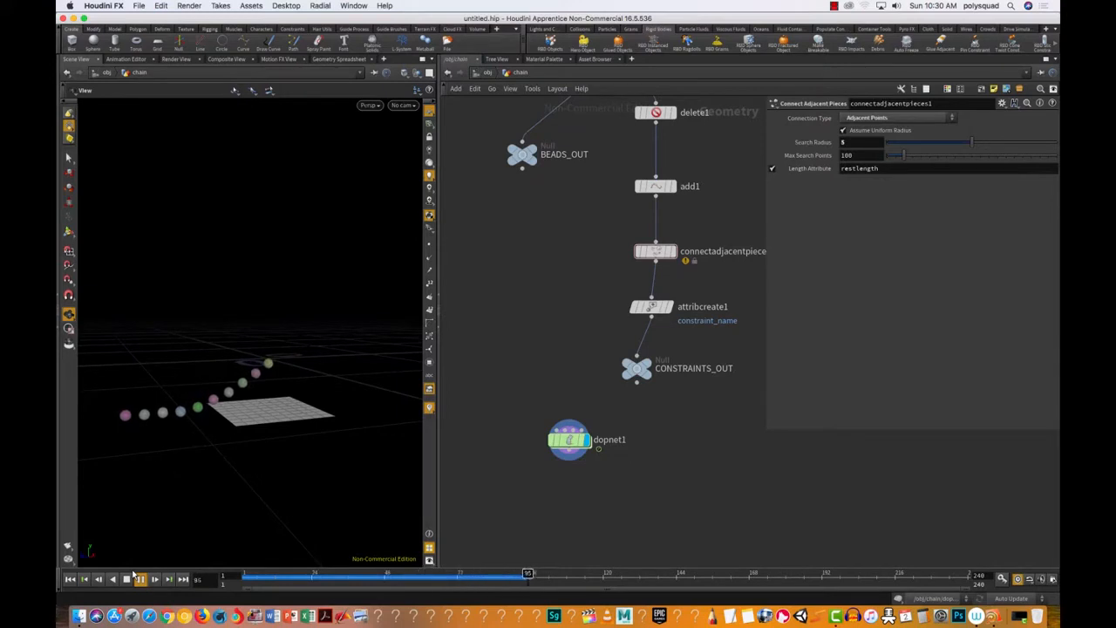
{"action": "left_click", "coordinate": [126, 579]}
Set the Search Radius of connectadjacentpieces1 back to 2 and rewind the simulation to frame 1.
{"action": "left_click", "coordinate": [861, 143]}
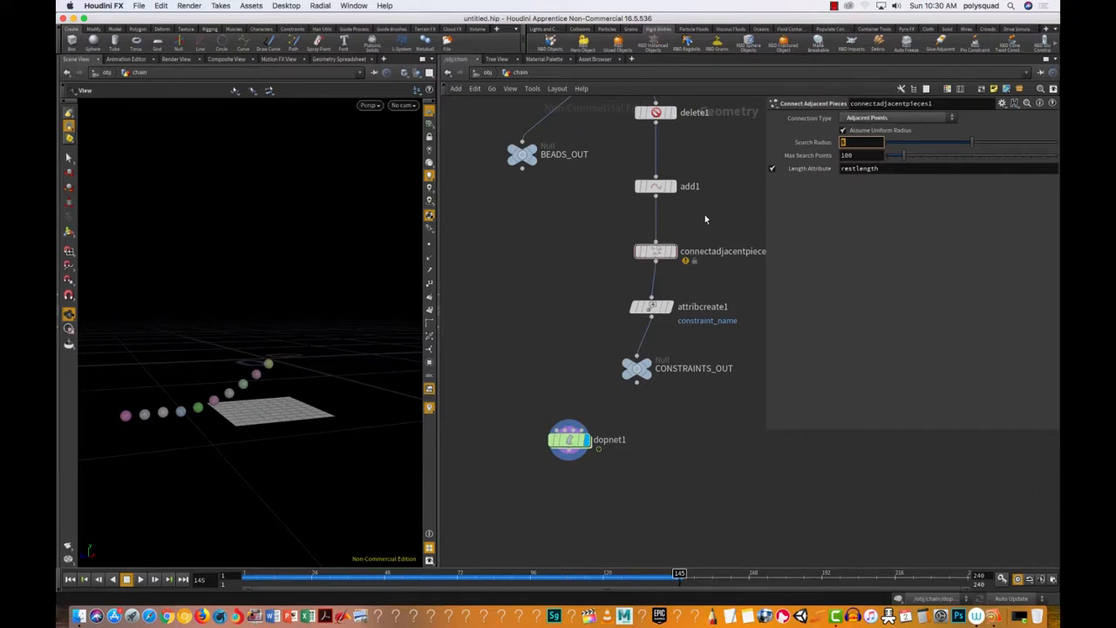
{"action": "type", "text": "2"}
{"action": "key", "text": "Return"}
{"action": "left_click", "coordinate": [70, 579]}
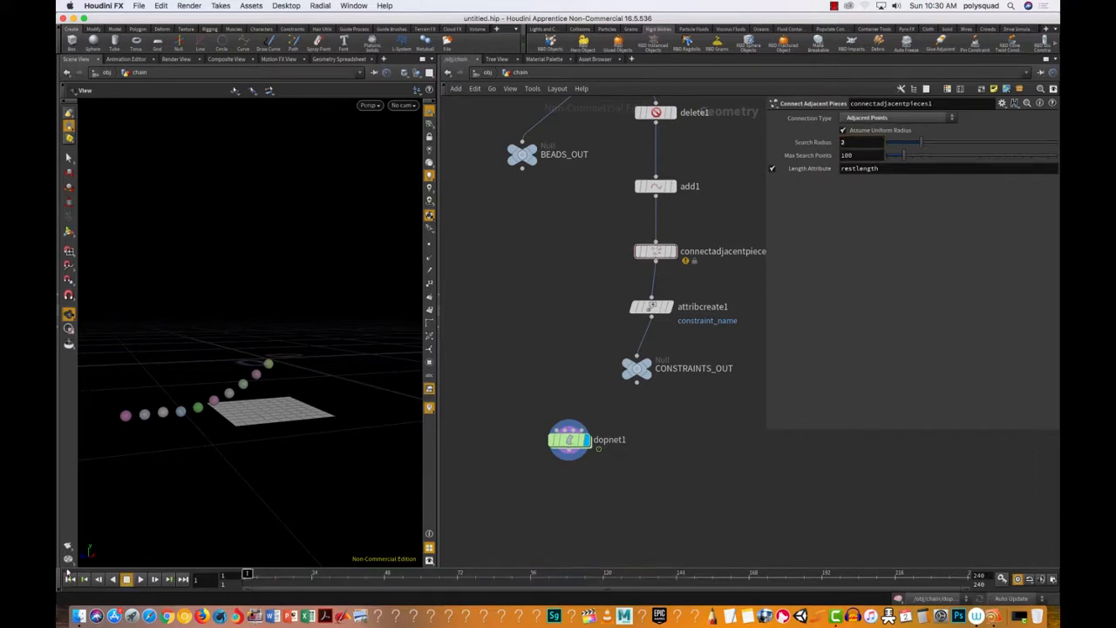
Display connectadjacentpieces1 and vary its Search Radius while watching the connecting lines, settling on 1.7.
{"action": "key", "text": "r"}
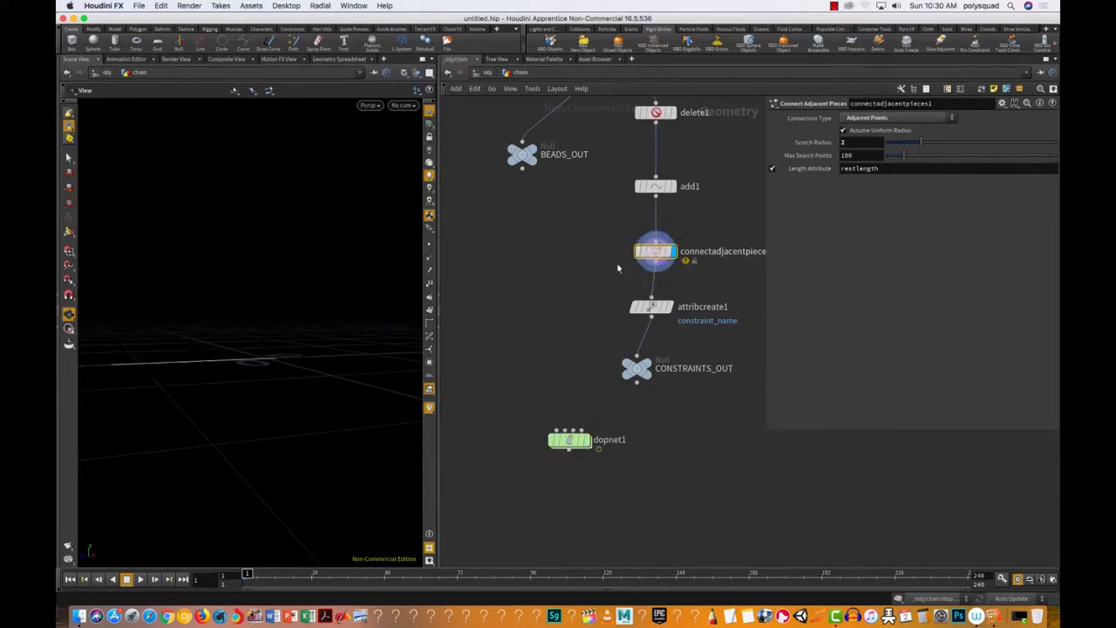
{"action": "left_click_drag", "start_coordinate": [904, 141], "coordinate": [922, 151]}
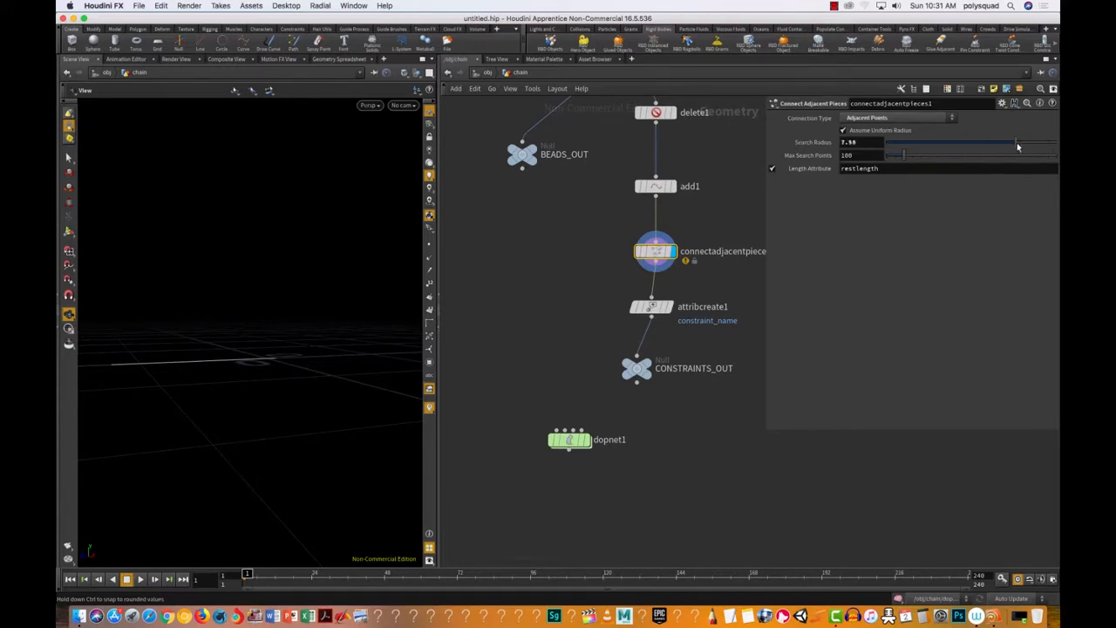
{"action": "left_click_drag", "start_coordinate": [946, 153], "coordinate": [917, 164]}
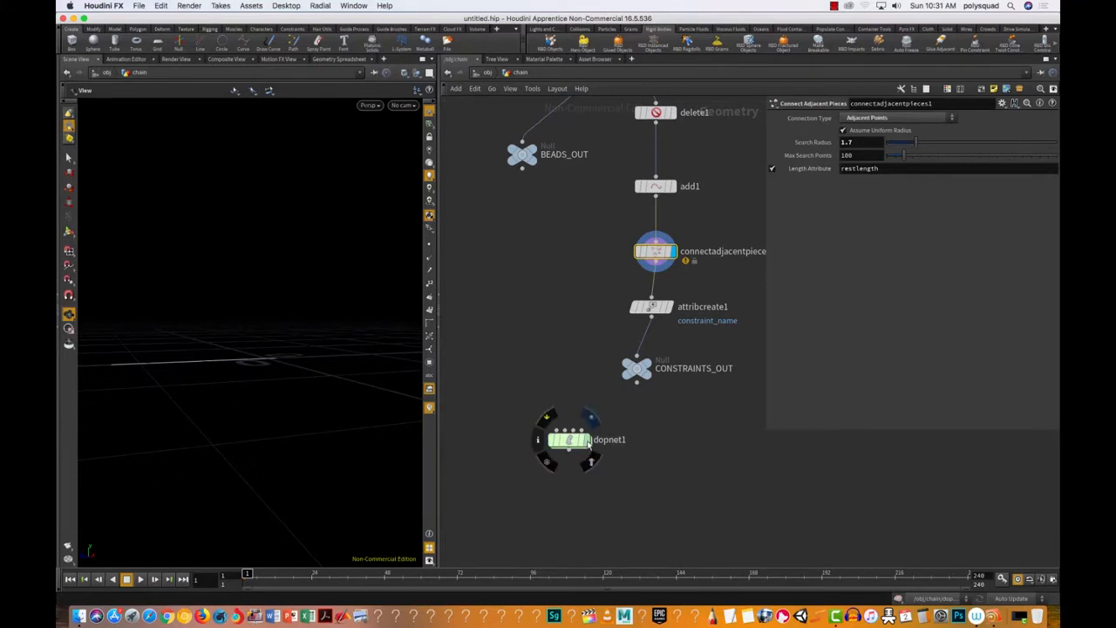
Display dopnet1, play the simulation and open the dopnet1 network with its ground plane and solver nodes in view.
{"action": "left_click", "coordinate": [586, 440]}
{"action": "left_click", "coordinate": [141, 581]}
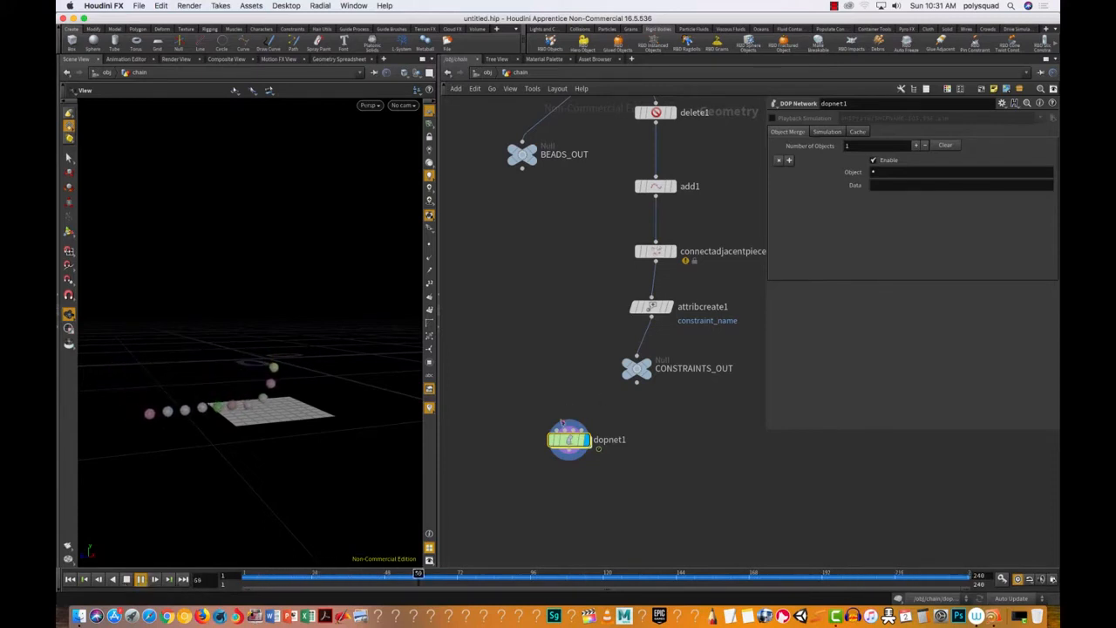
{"action": "double_click", "coordinate": [568, 439]}
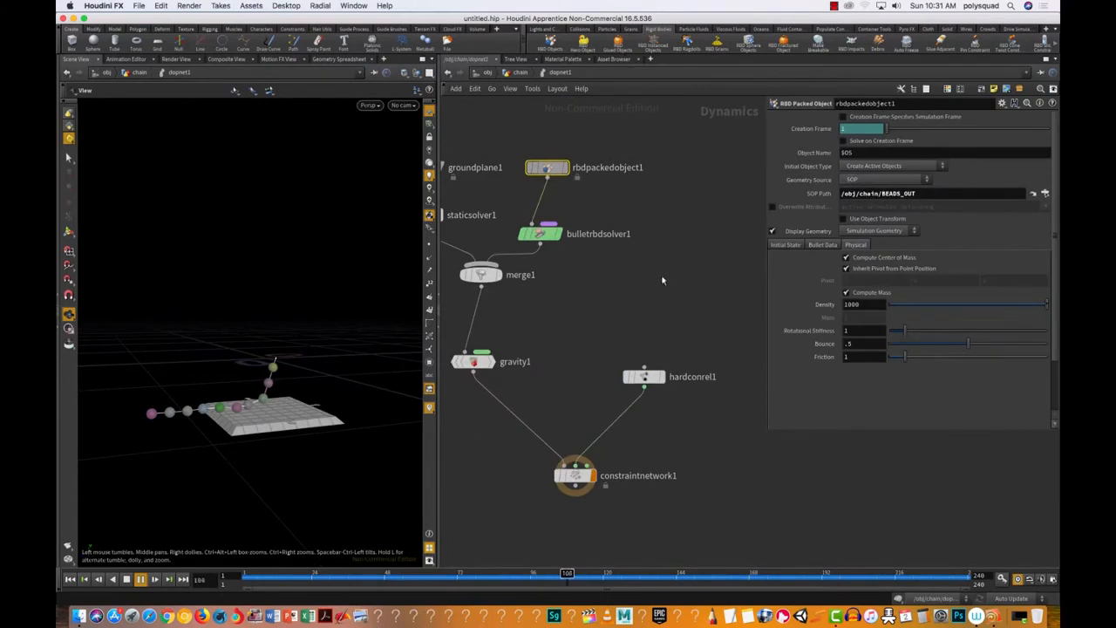
{"action": "scroll", "coordinate": [646, 287], "scroll_direction": "up", "scroll_amount": 2}
{"action": "middle_click_drag", "start_coordinate": [646, 287], "coordinate": [702, 289]}
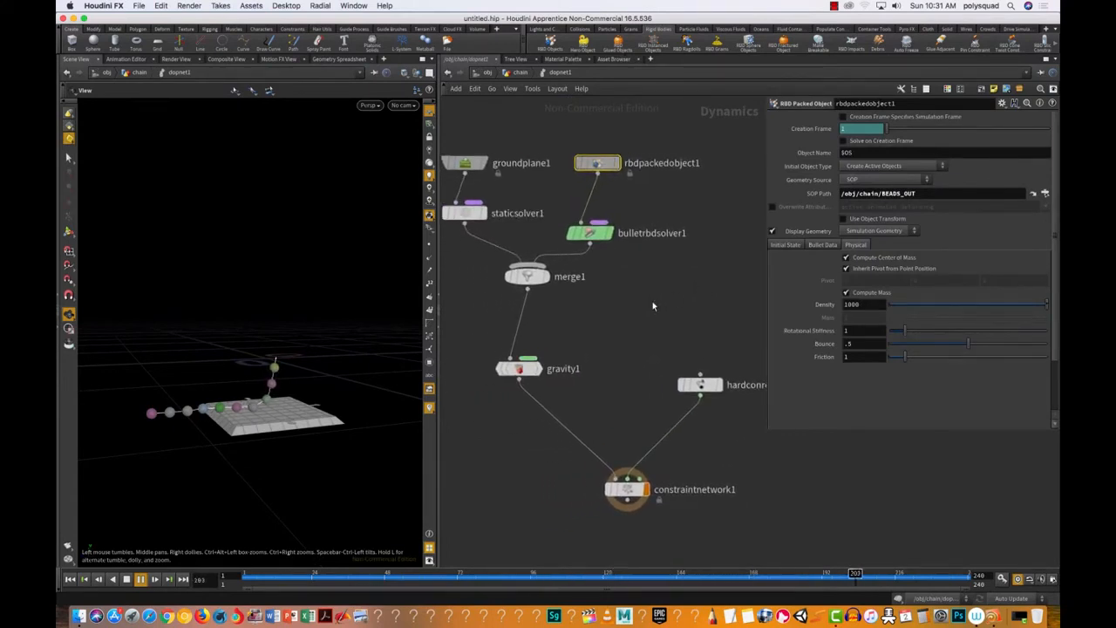